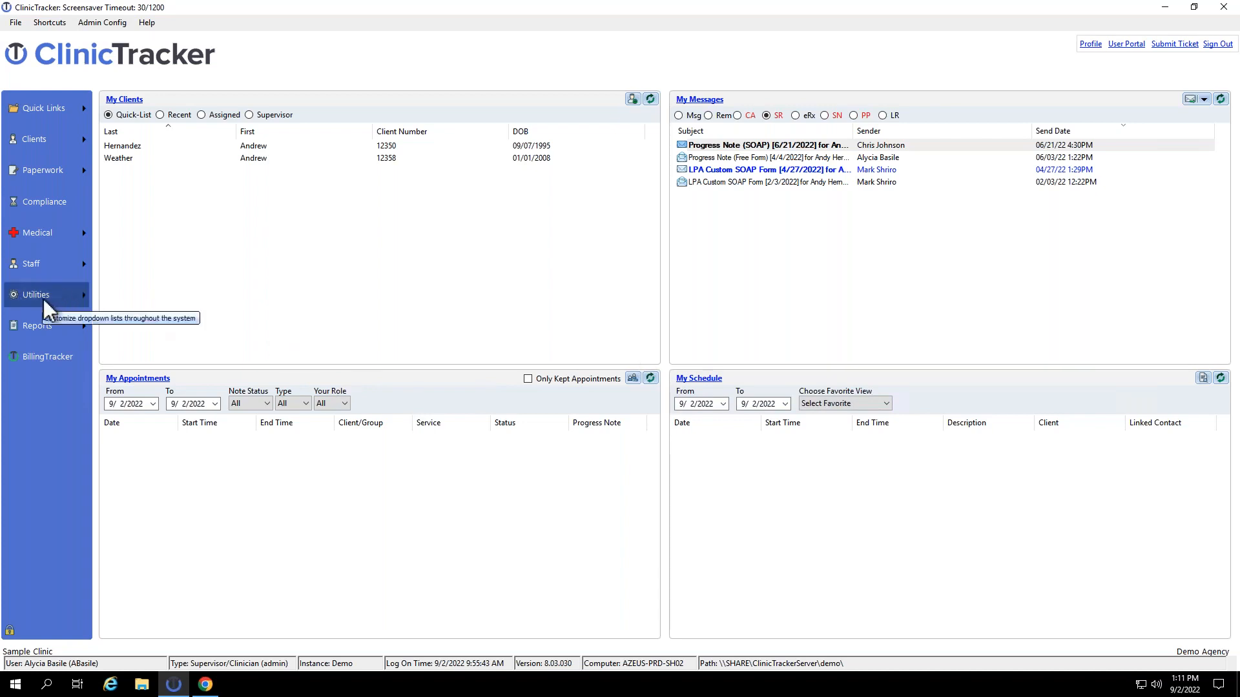
Find the Service Input maintenance screen with the phrase "servi" and review the Alcohol and/or Drug Services entry's CPT code and price.
click(44, 299)
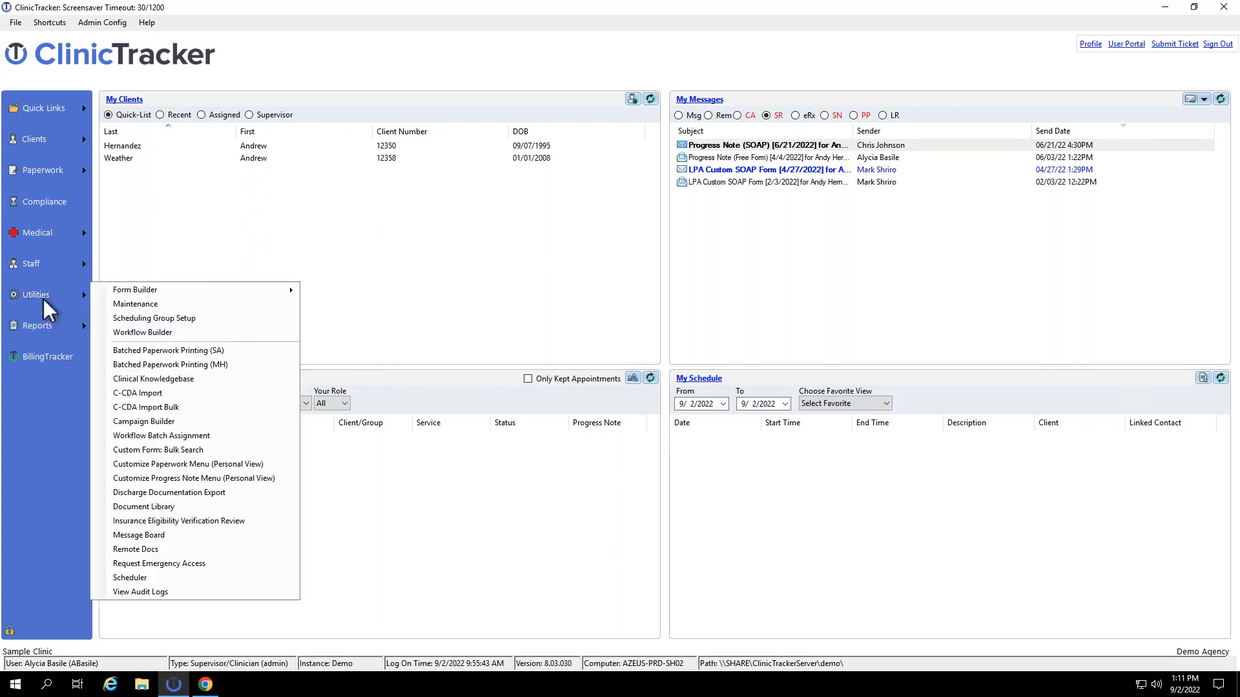
click(177, 302)
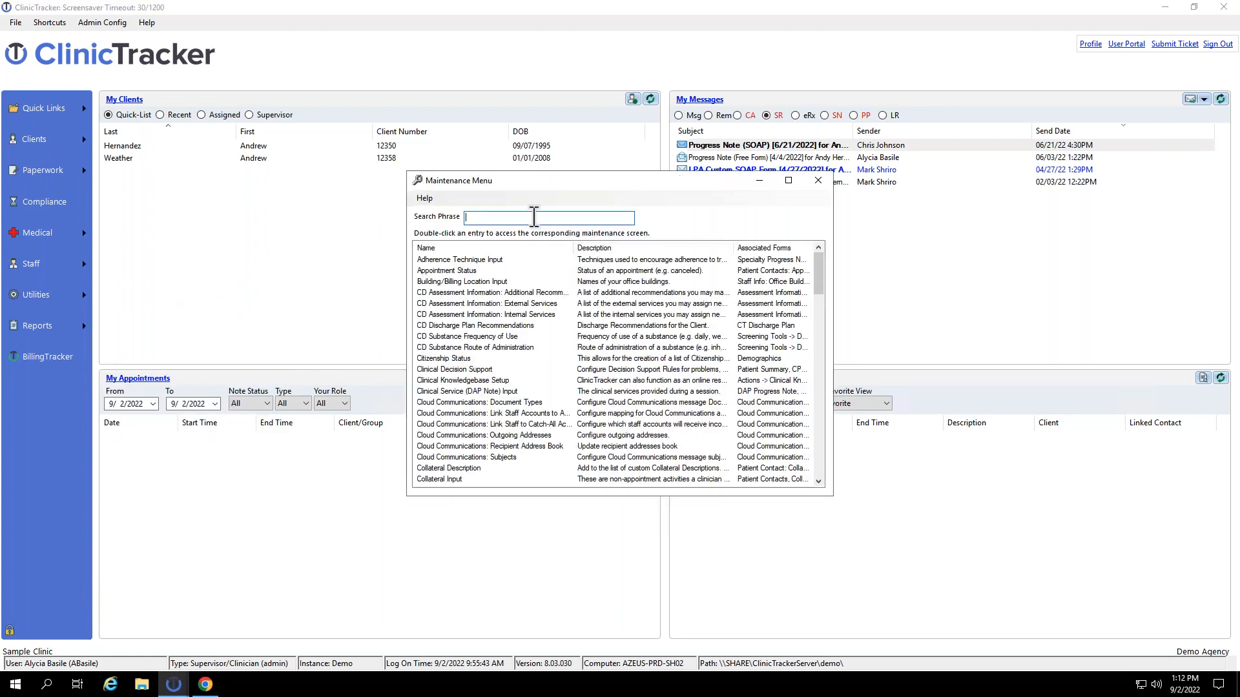
text(servi)
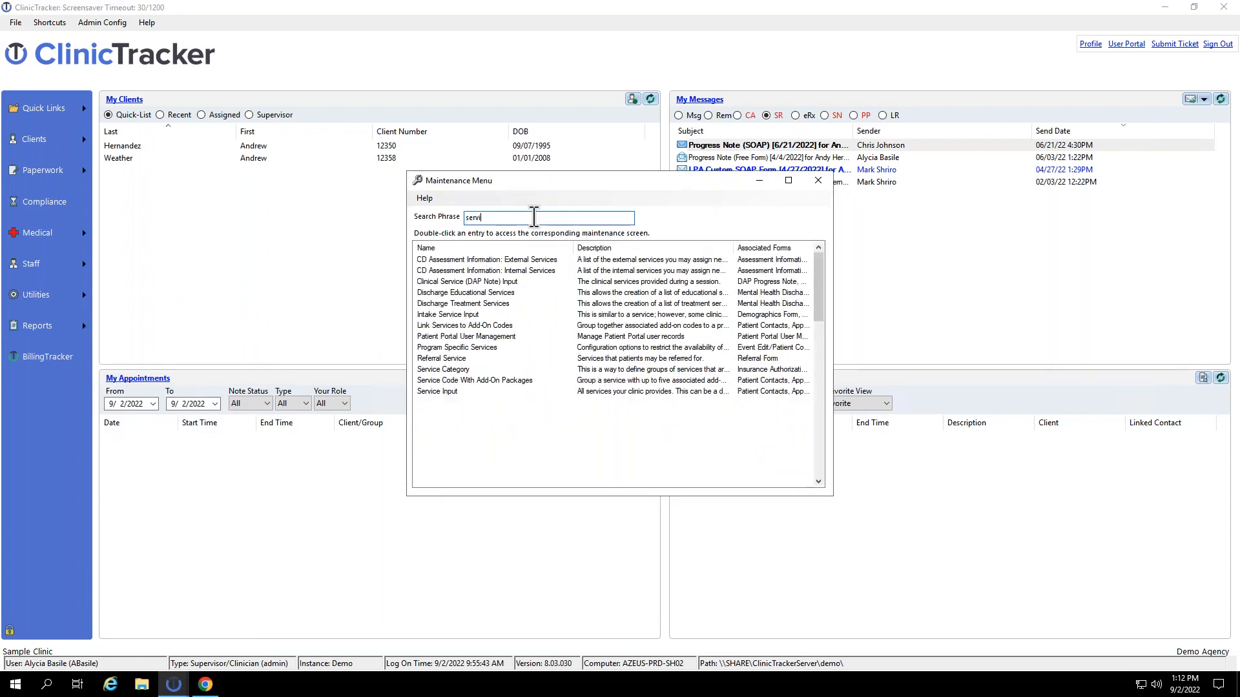
double_click(442, 382)
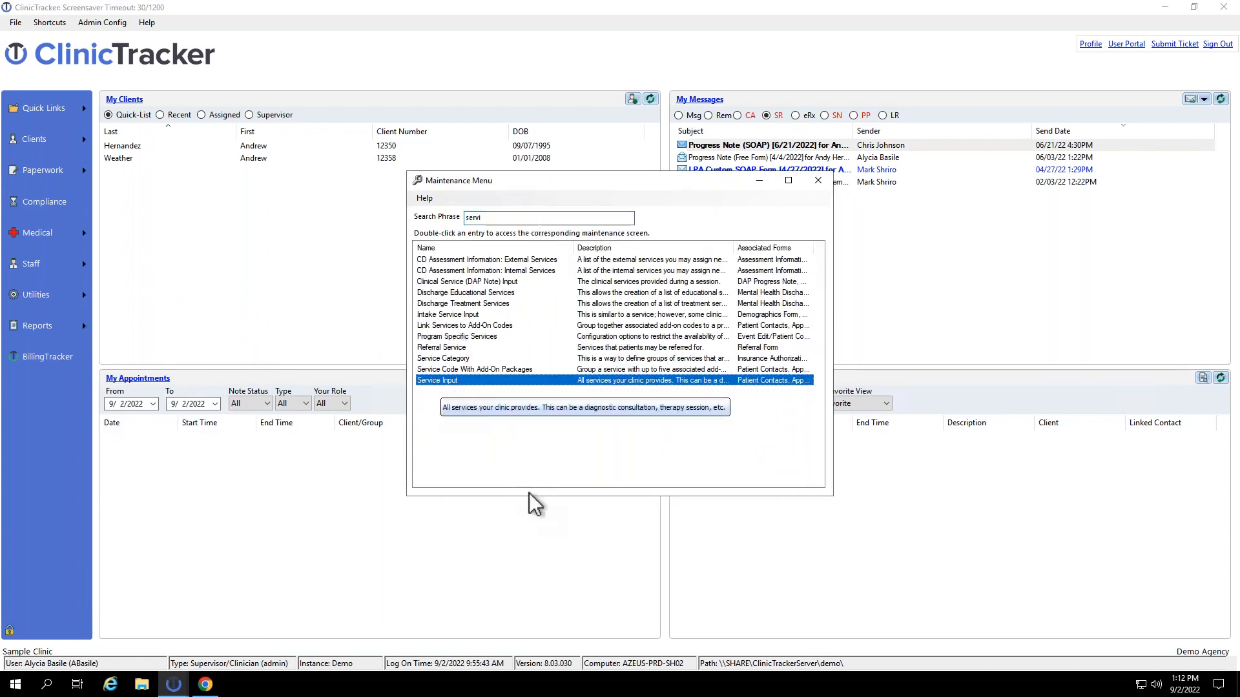
click(509, 487)
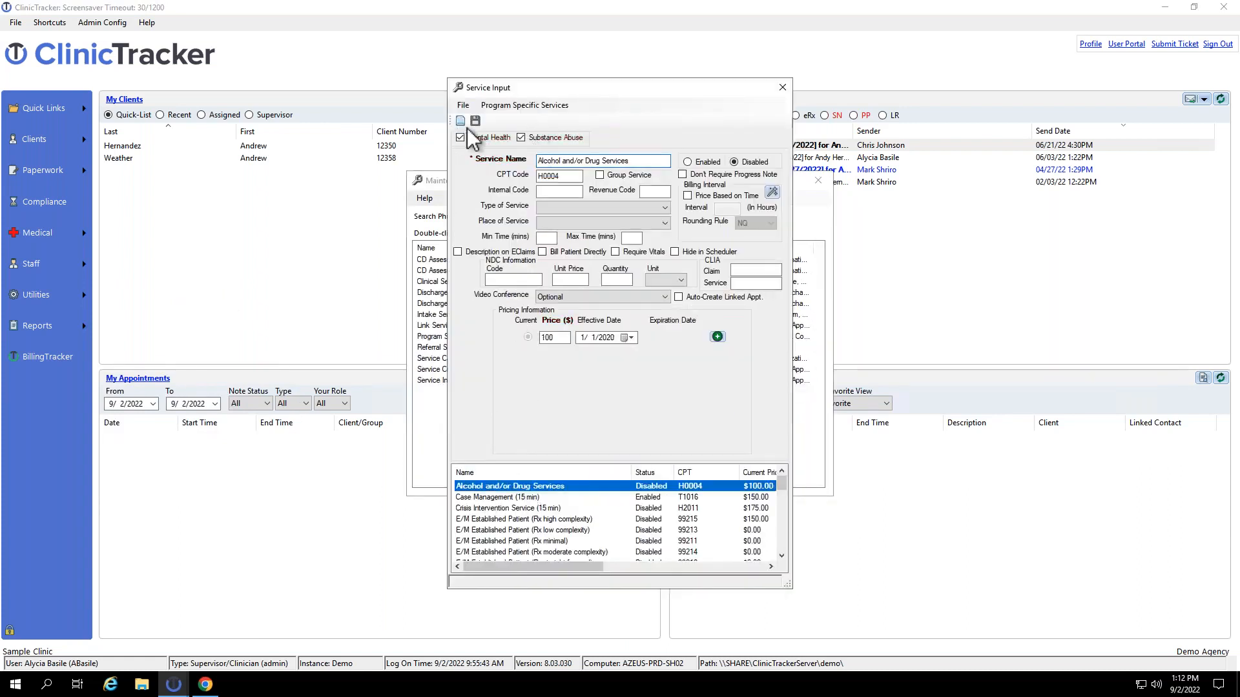
click(565, 181)
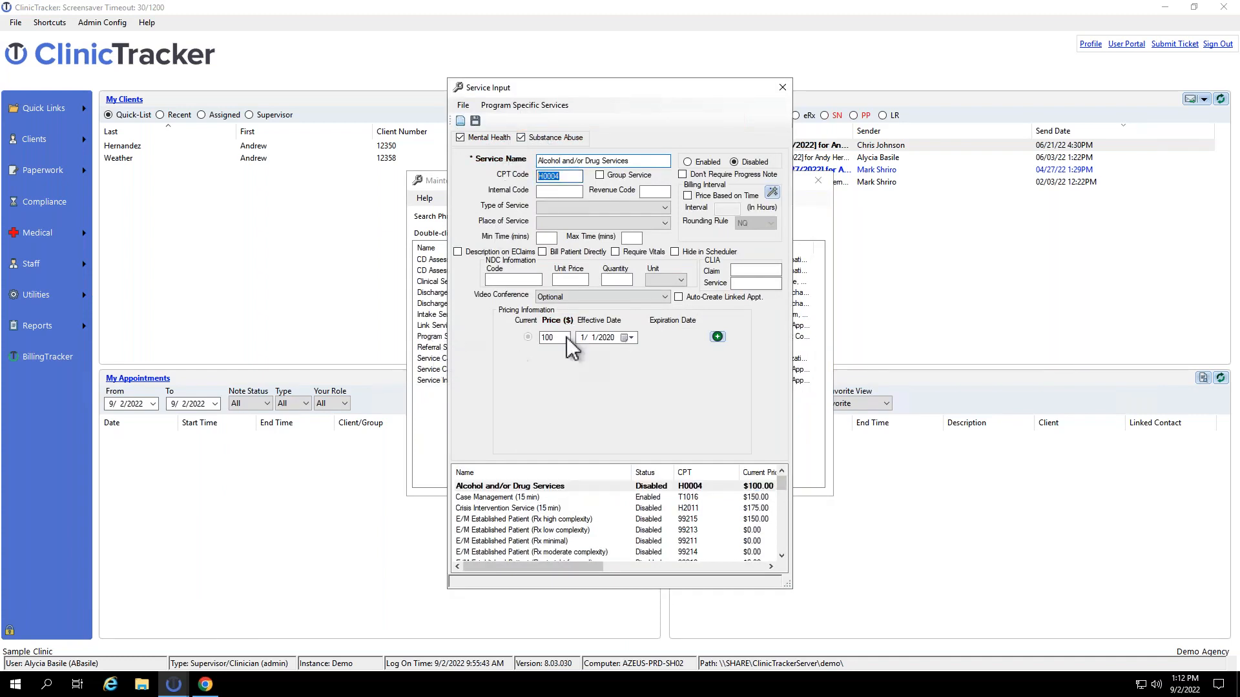
drag(564, 340, 530, 340)
Base the Alcohol and/or Drug Services price on time, with a billing interval of .25 hours.
click(688, 196)
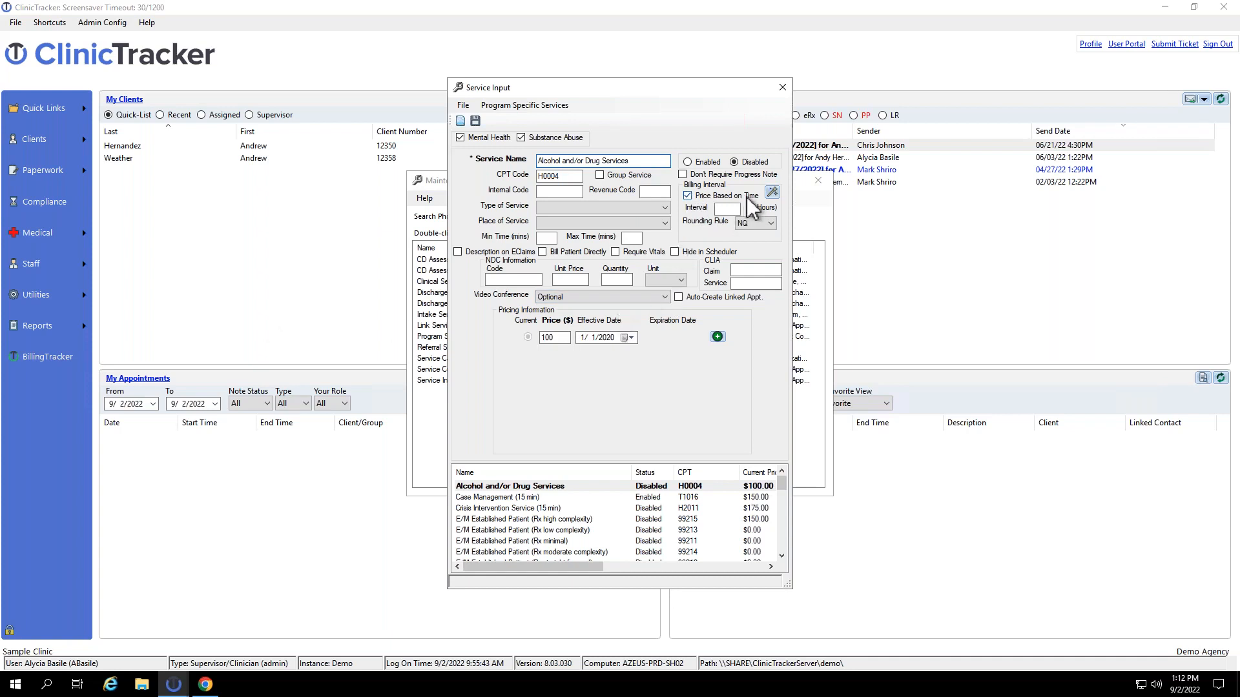
click(727, 209)
text(.2)
text(5)
Review the available rounding rules for the service's billing interval, then close Service Input without choosing another rule.
click(758, 226)
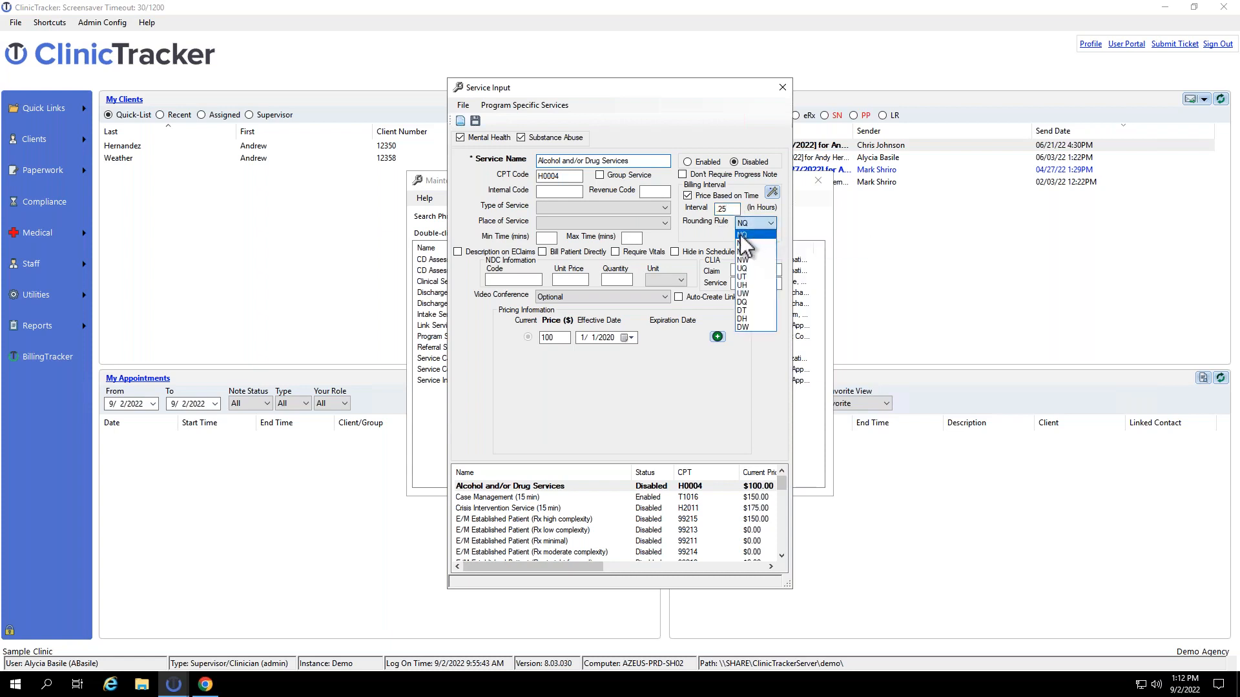
key(Down)
key(Down)
key(Down)
key(Down)
key(Down)
key(Down)
key(Down)
key(Down)
key(Down)
key(Down)
key(Down)
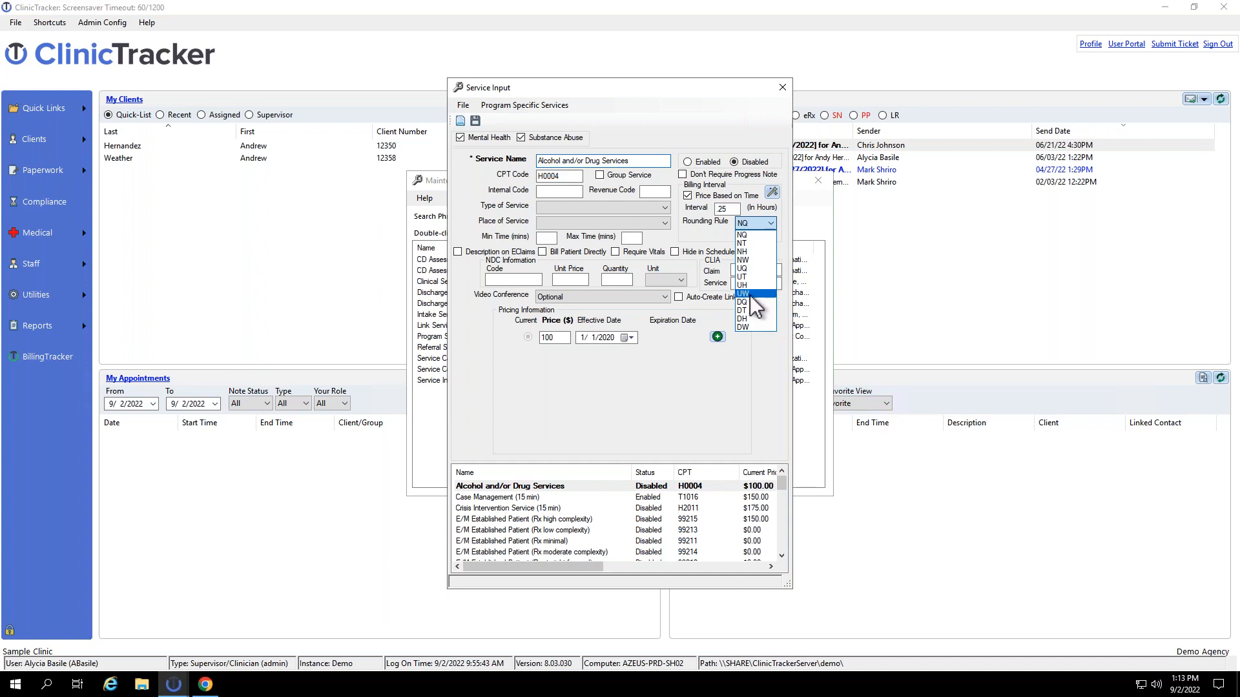
click(680, 354)
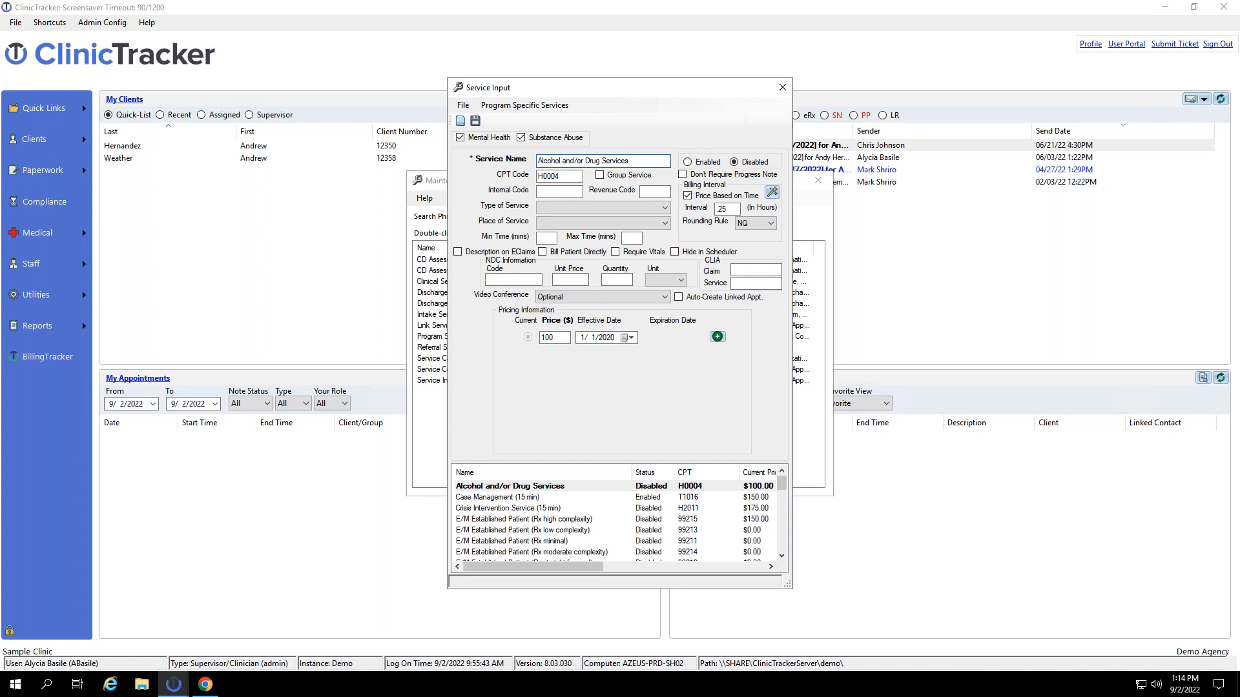
click(782, 87)
Close the Billing Tracker for Billers presentation in Chrome and return to the Maintenance Menu in ClinicTracker.
click(627, 390)
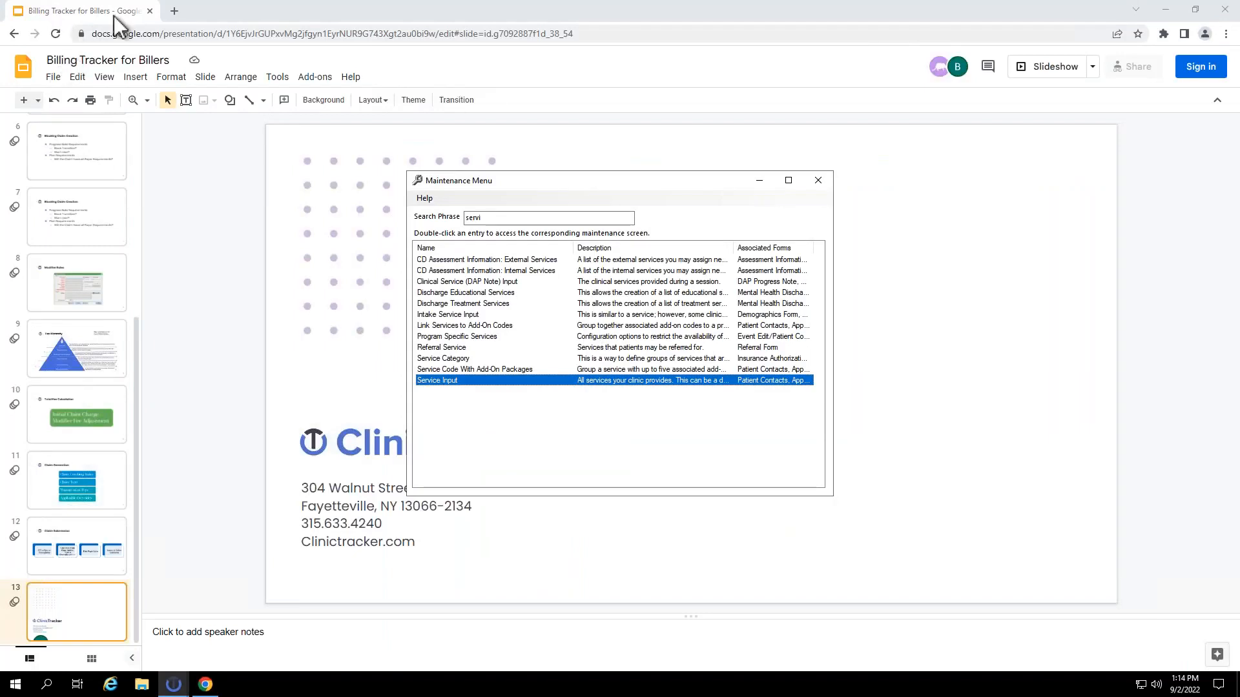
click(144, 11)
click(150, 11)
click(610, 472)
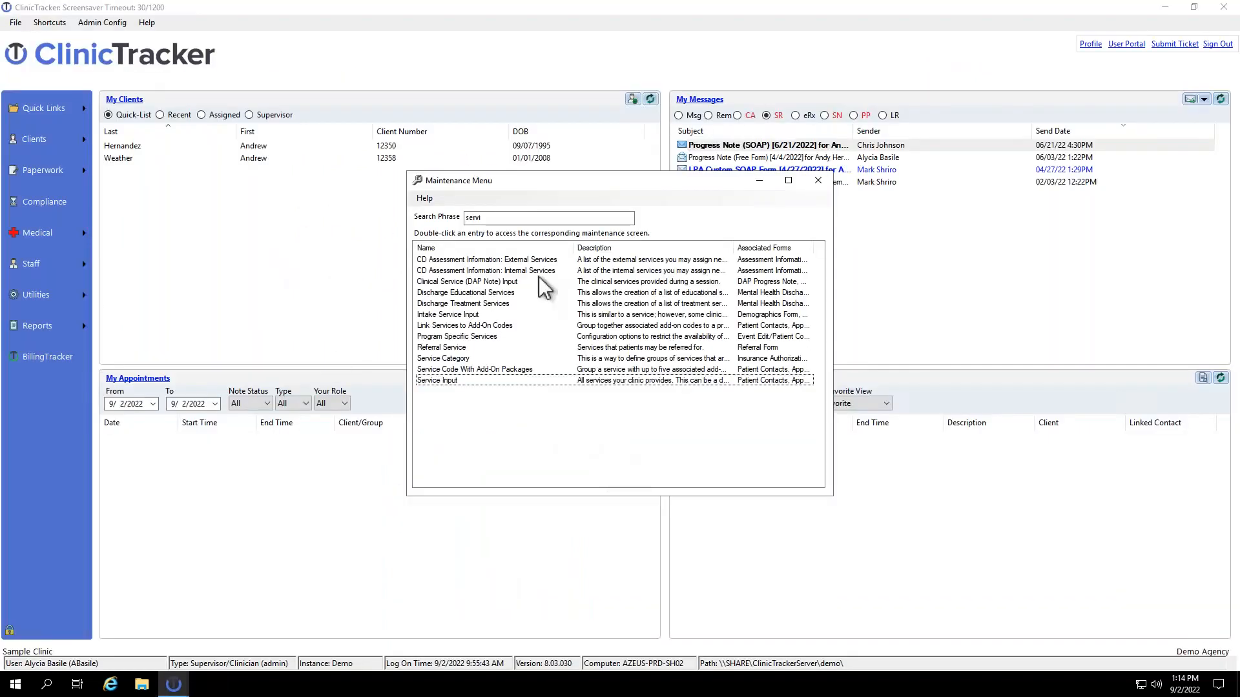
Find Program Input with the phrase "pro", review the Anger Management program's billable setting, and close the screen.
drag(513, 219, 403, 197)
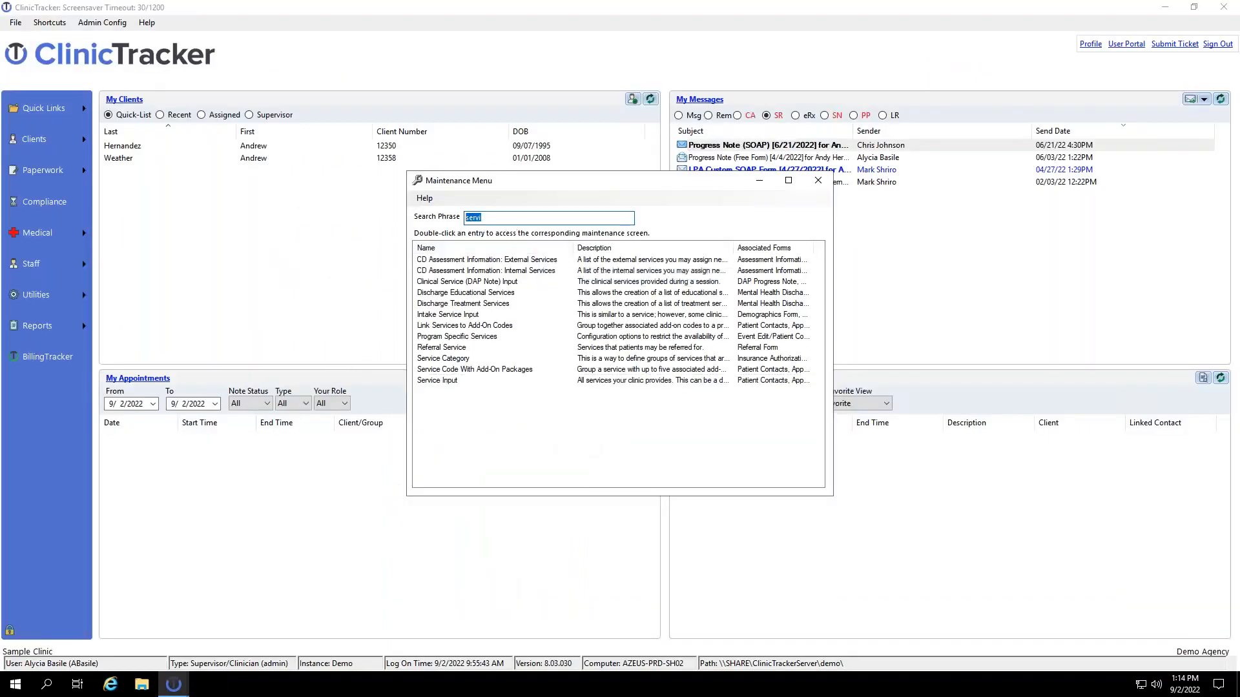
text(pro)
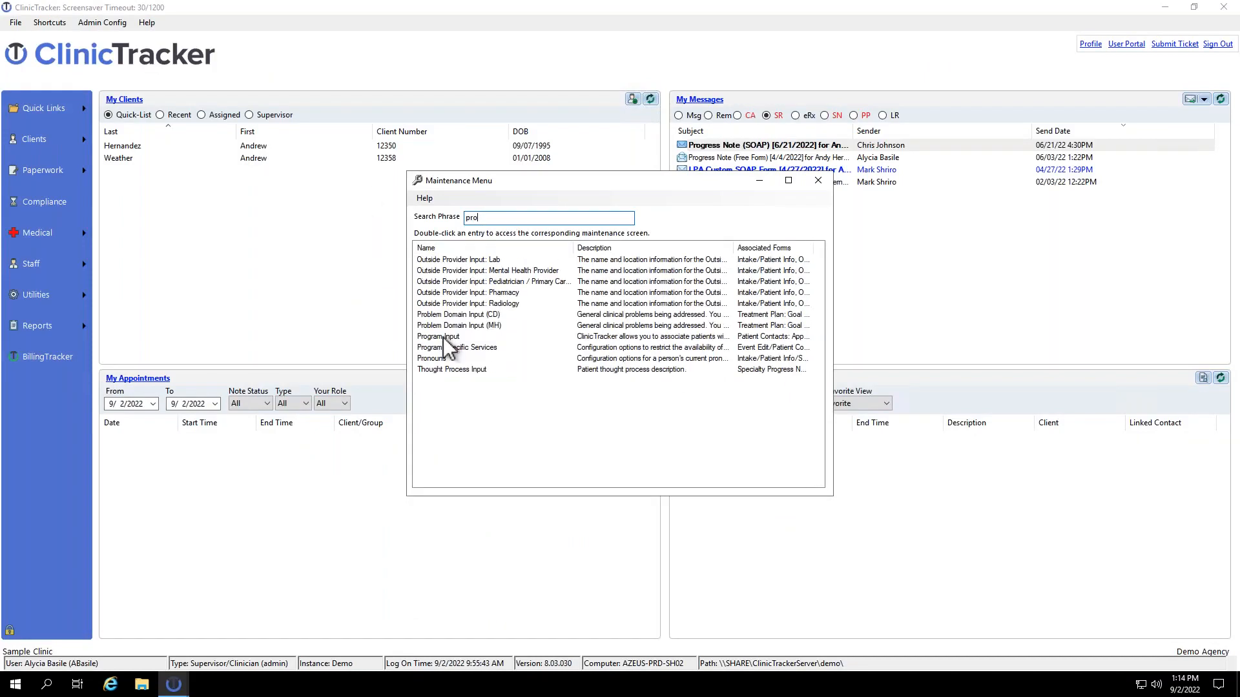
click(443, 337)
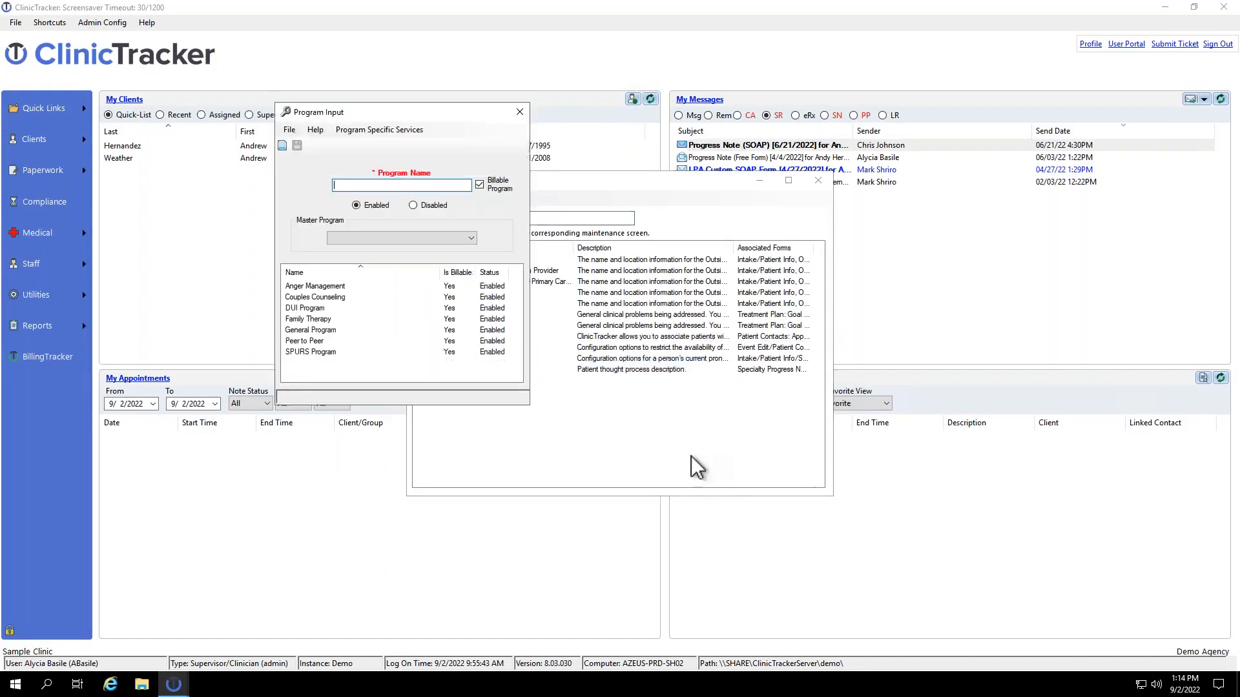
click(319, 290)
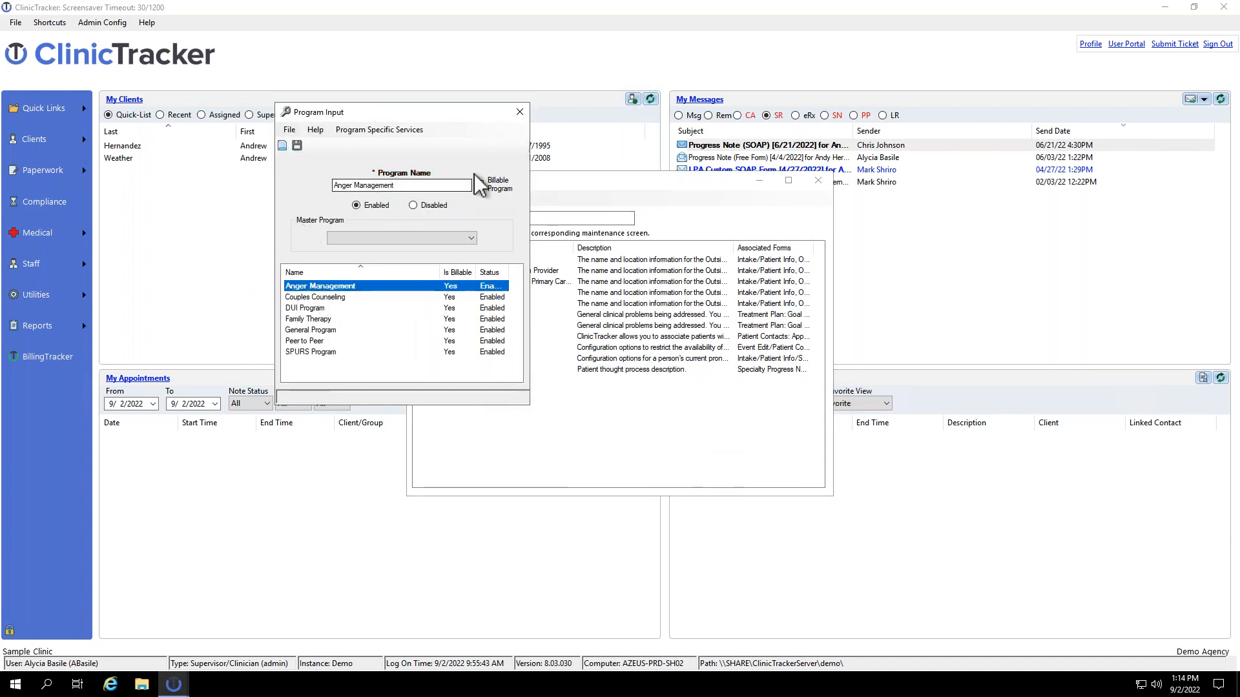
click(519, 112)
Find Patient Group Input with the phrase "patient", check its billable group option, and close the screen.
double_click(491, 214)
text(patient)
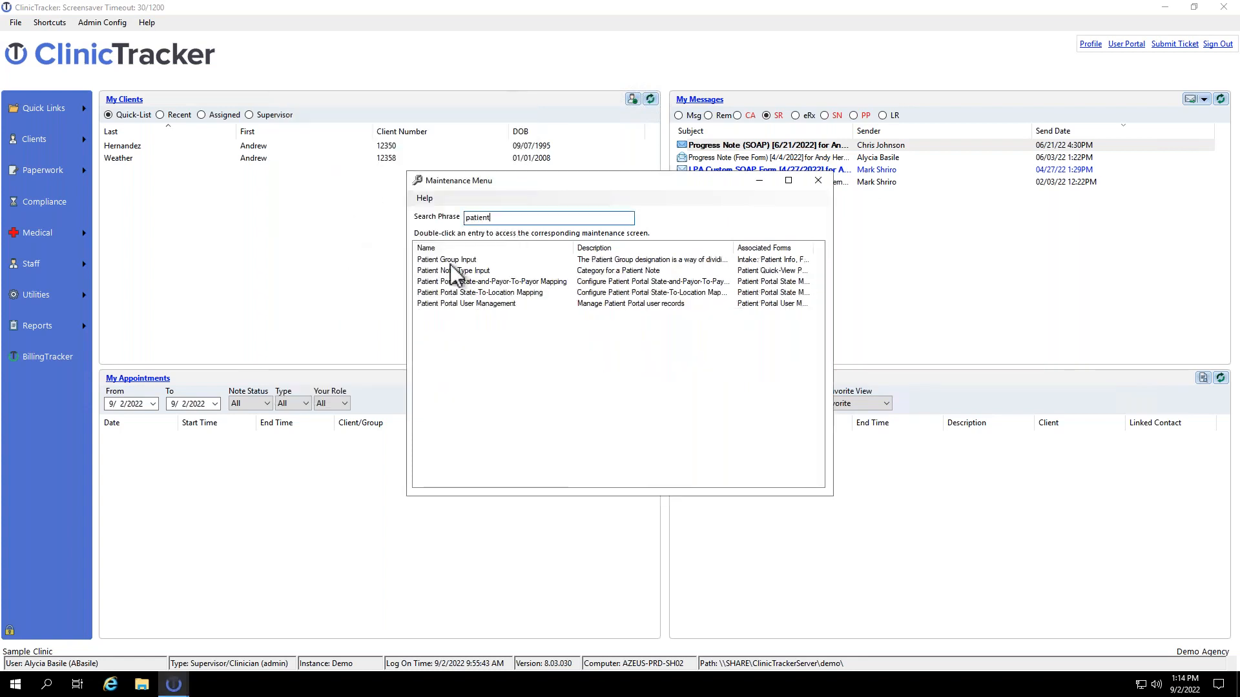
click(451, 261)
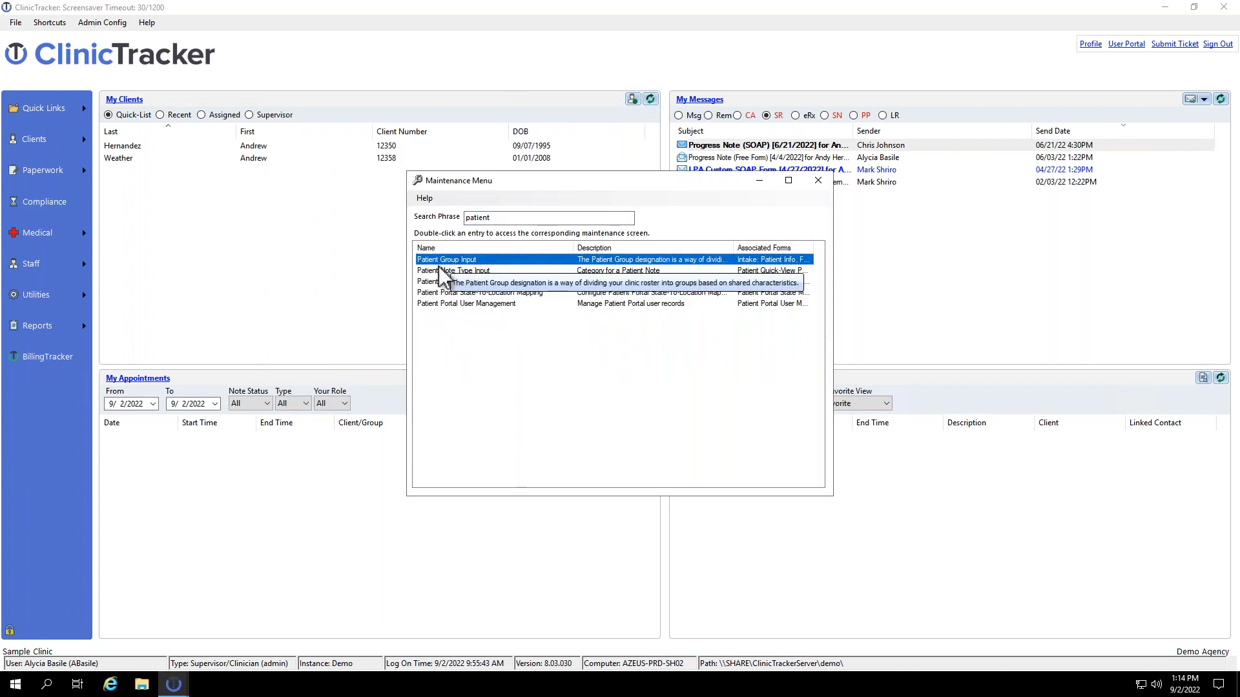
double_click(439, 264)
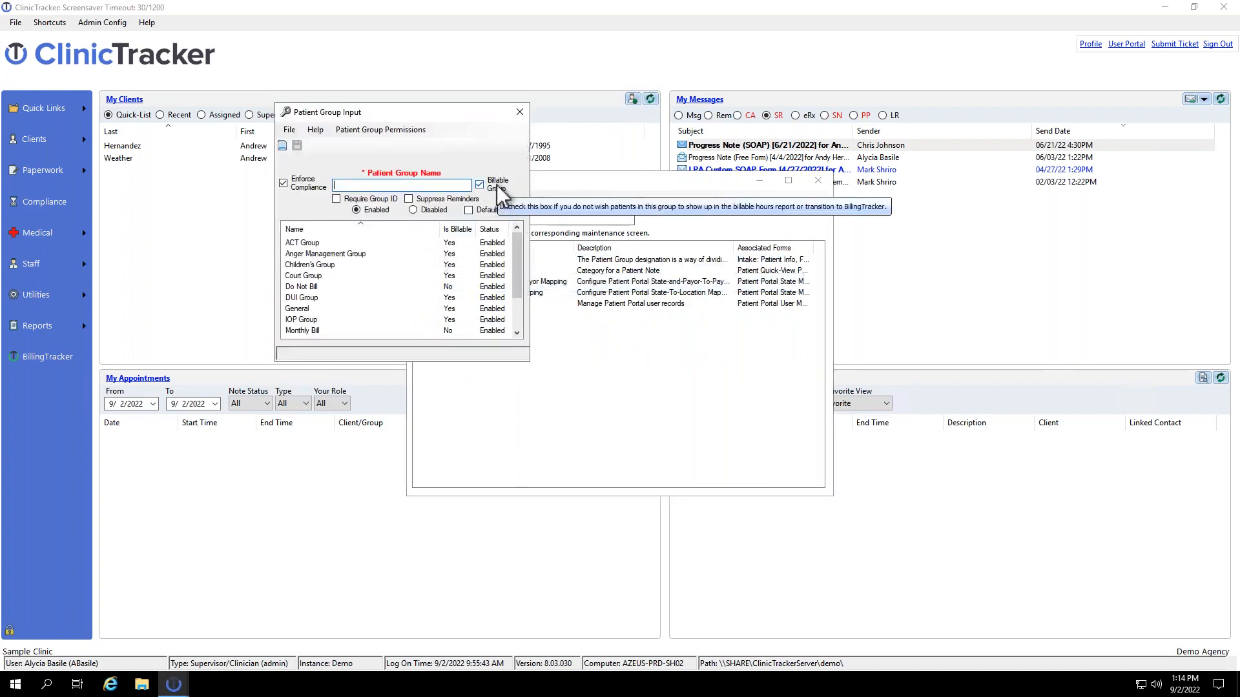
click(520, 112)
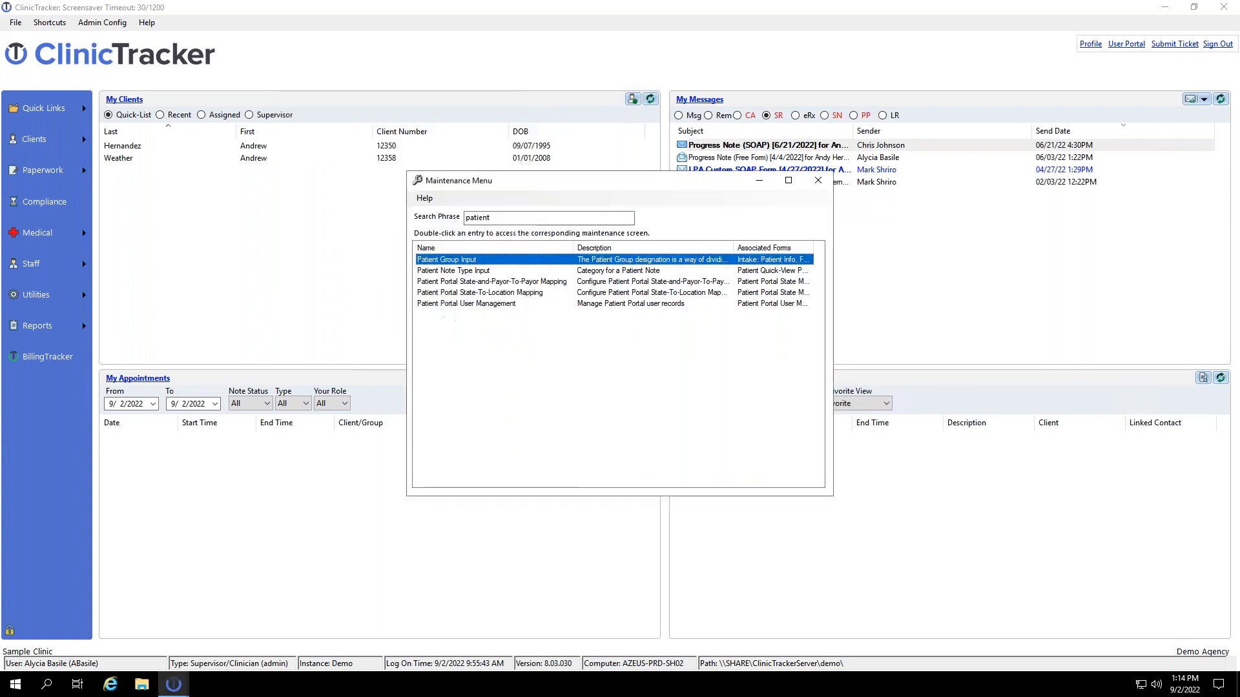
Find Building/Billing Location Input with the phrase "buil", examine the Main Building's billing details and NPI field, and close the screen.
double_click(515, 220)
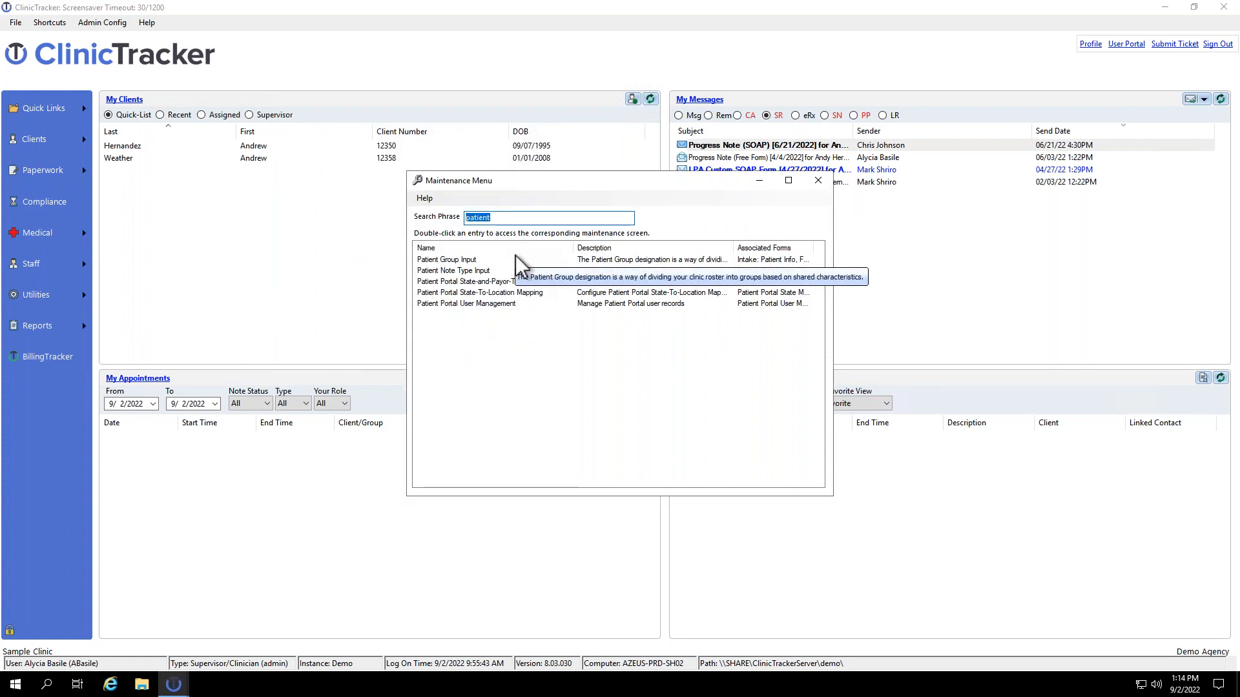
text(buil)
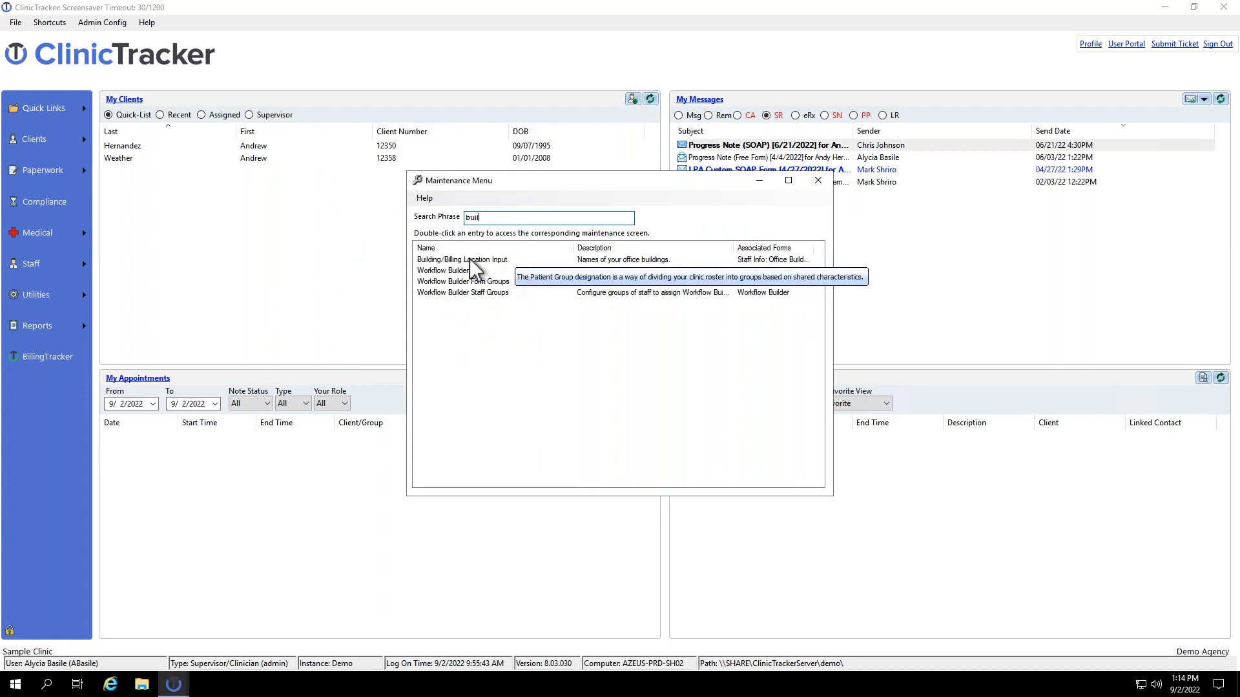
click(470, 259)
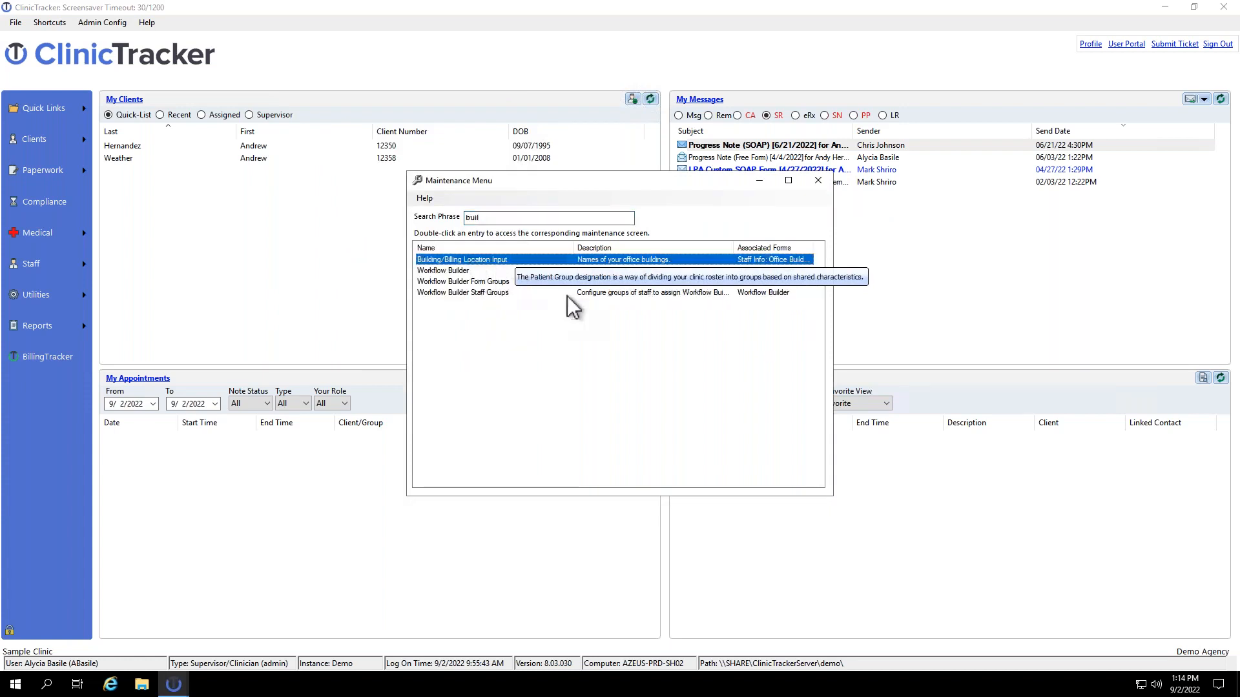
key(Return)
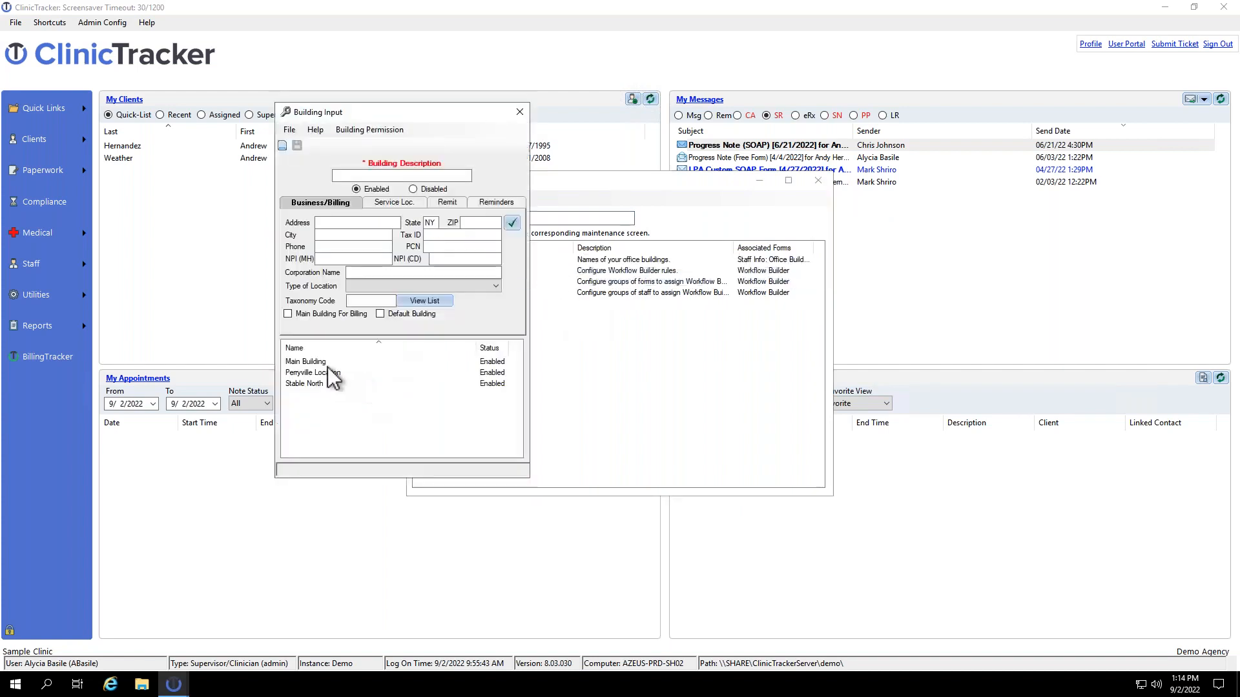
click(322, 362)
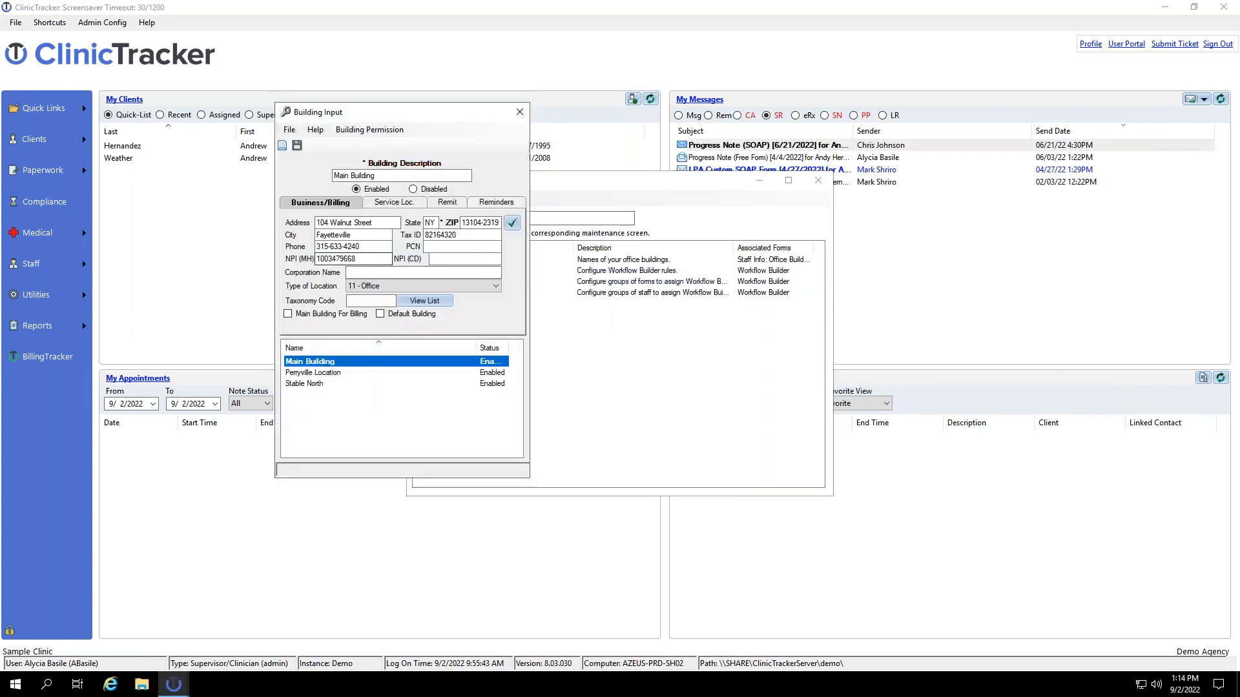
drag(359, 259, 288, 242)
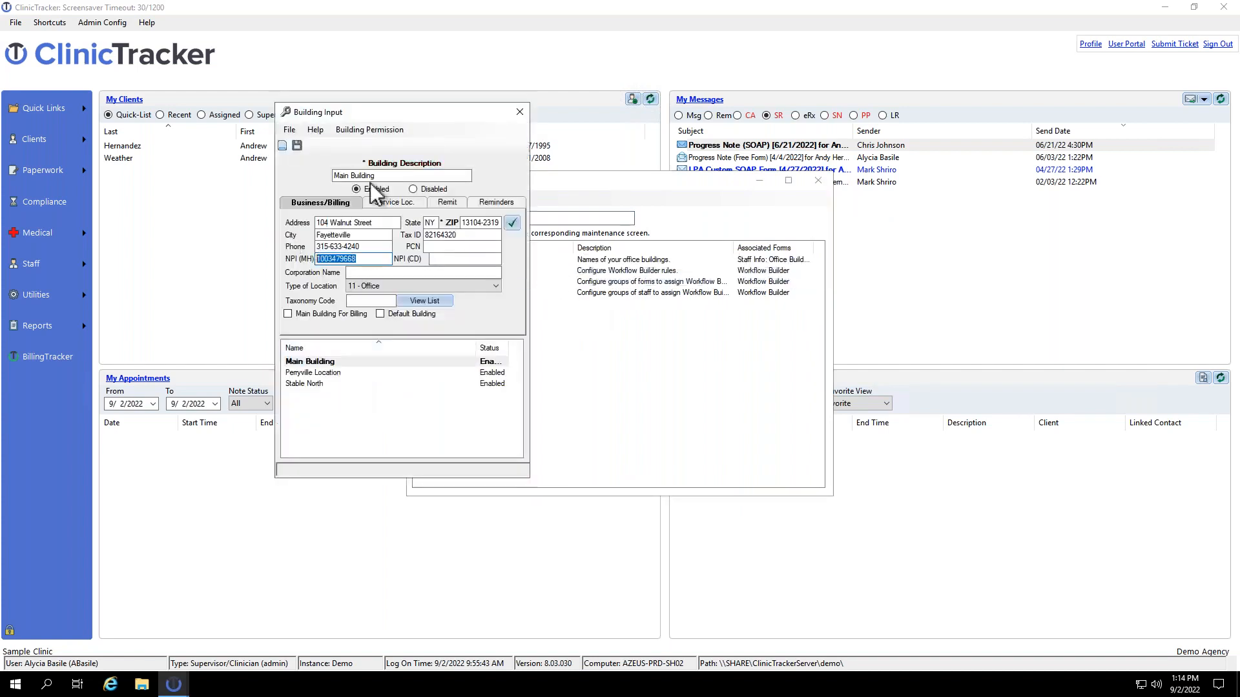
click(521, 116)
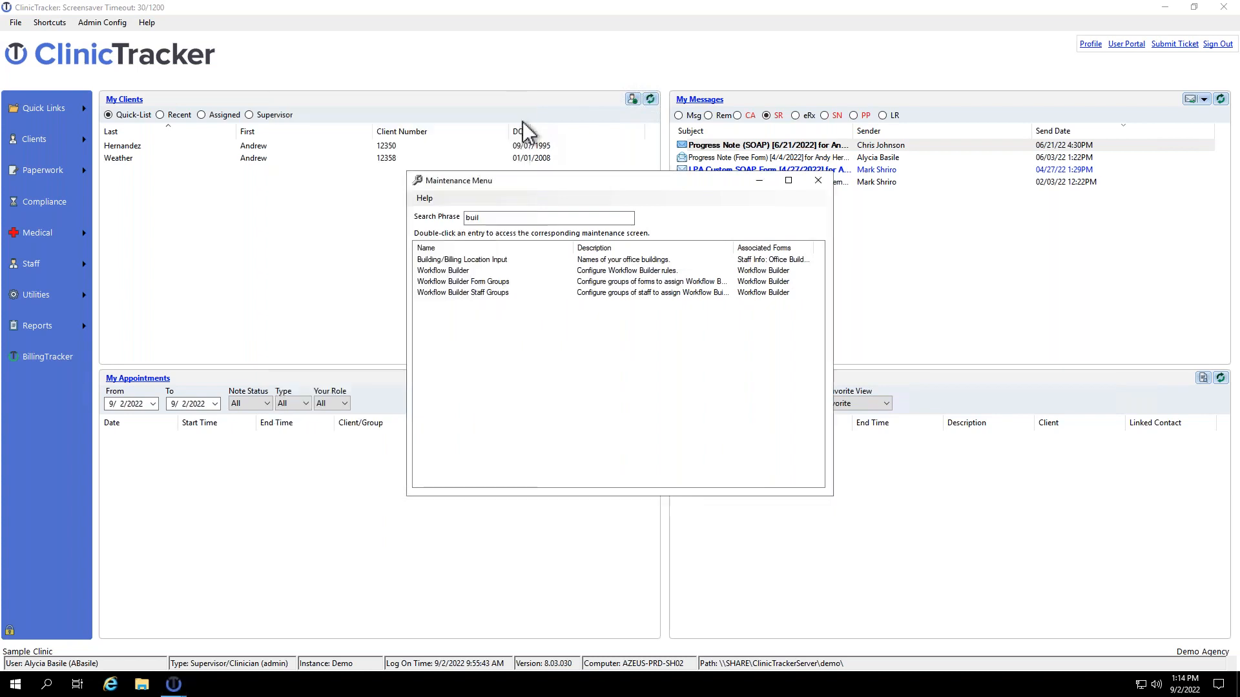
click(531, 366)
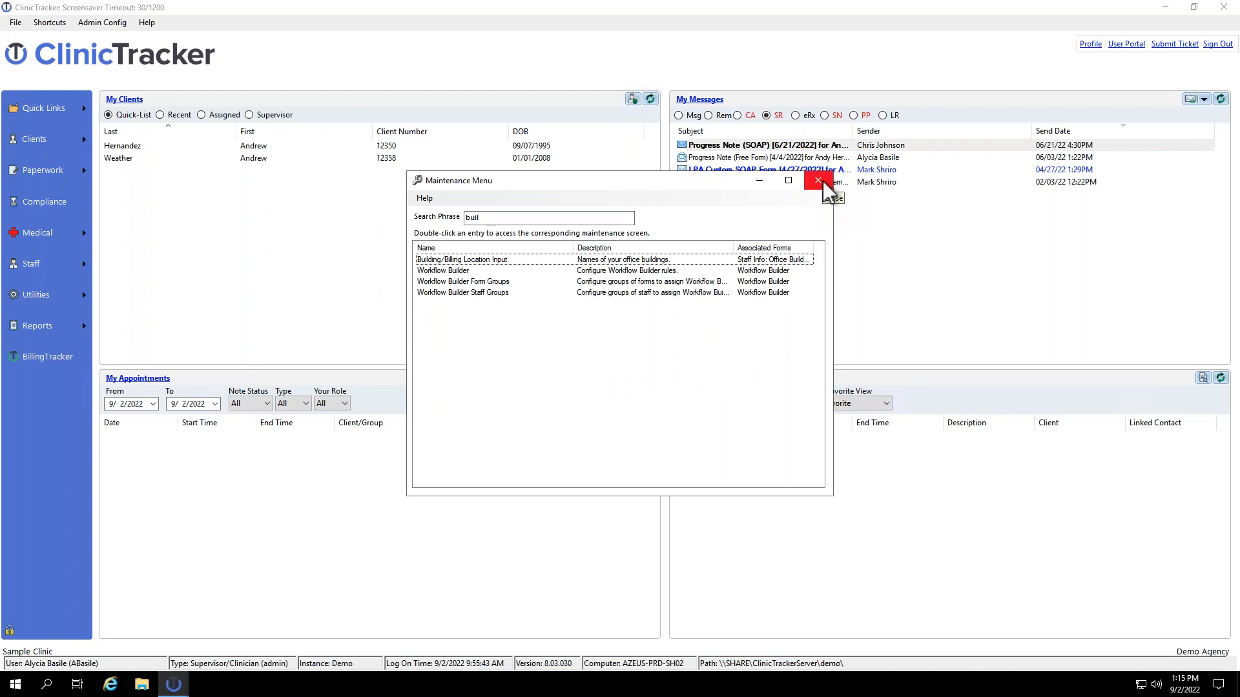
Find Insurance Input with the phrase "insu", review the Fidelis payer record, and close both it and the Maintenance Menu.
double_click(472, 218)
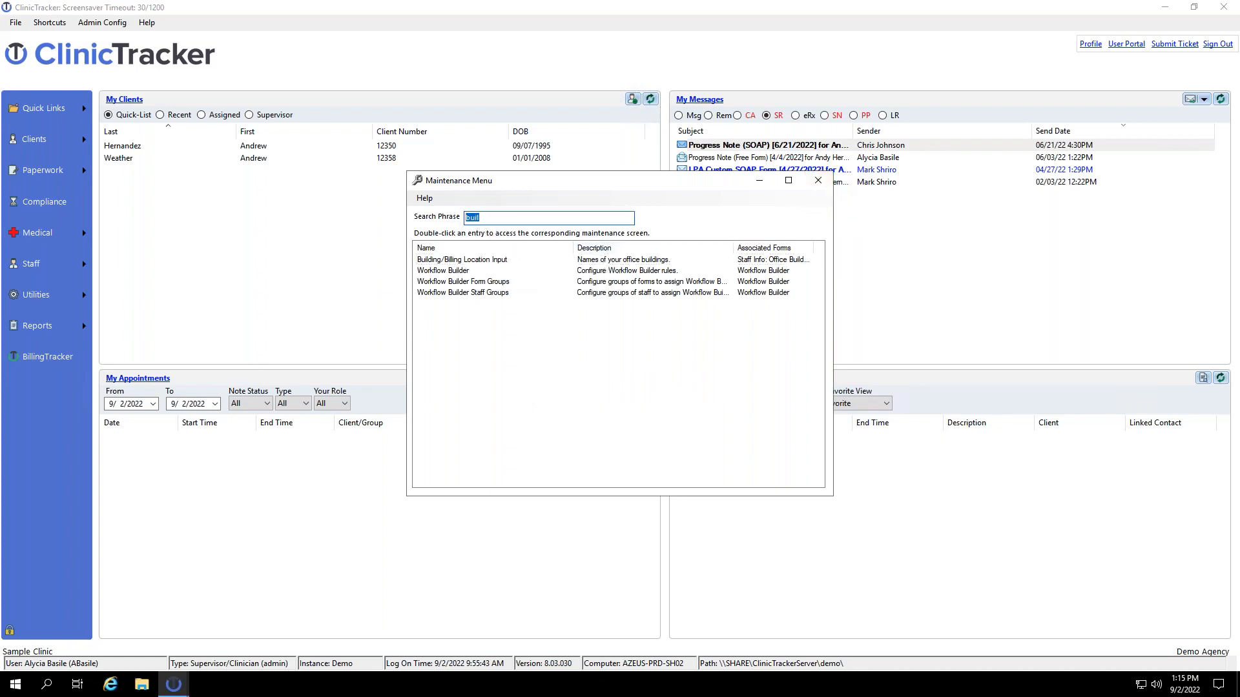
text(insu)
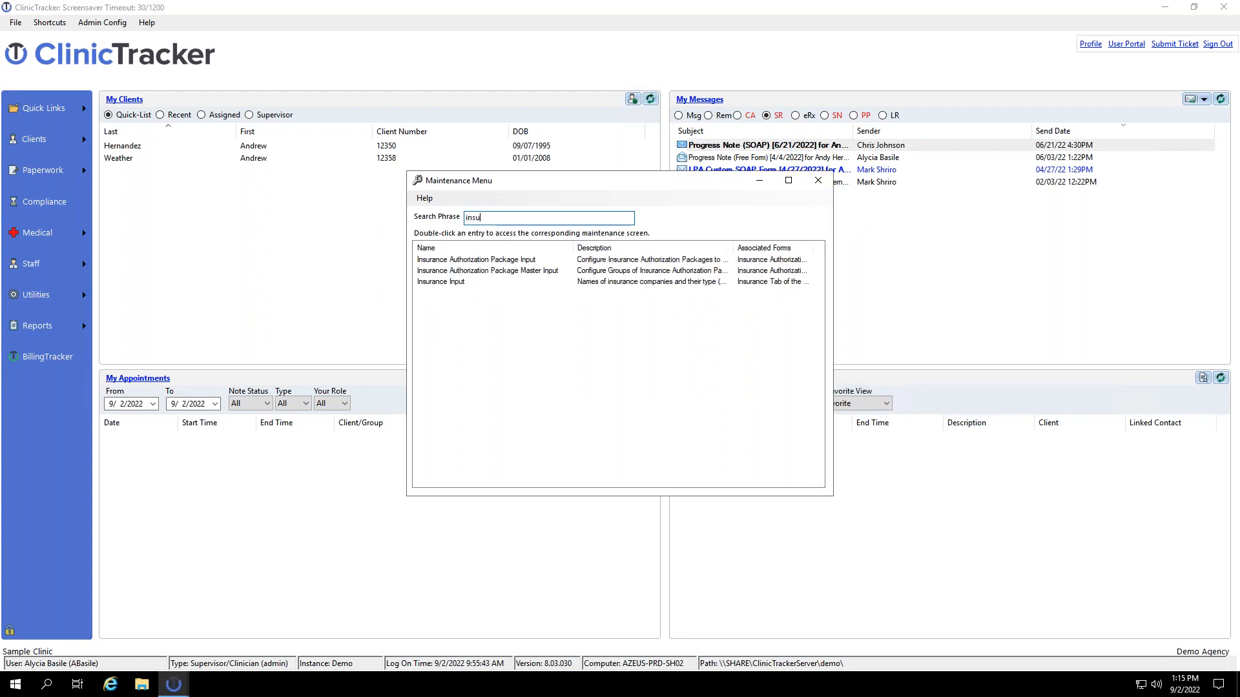
click(444, 283)
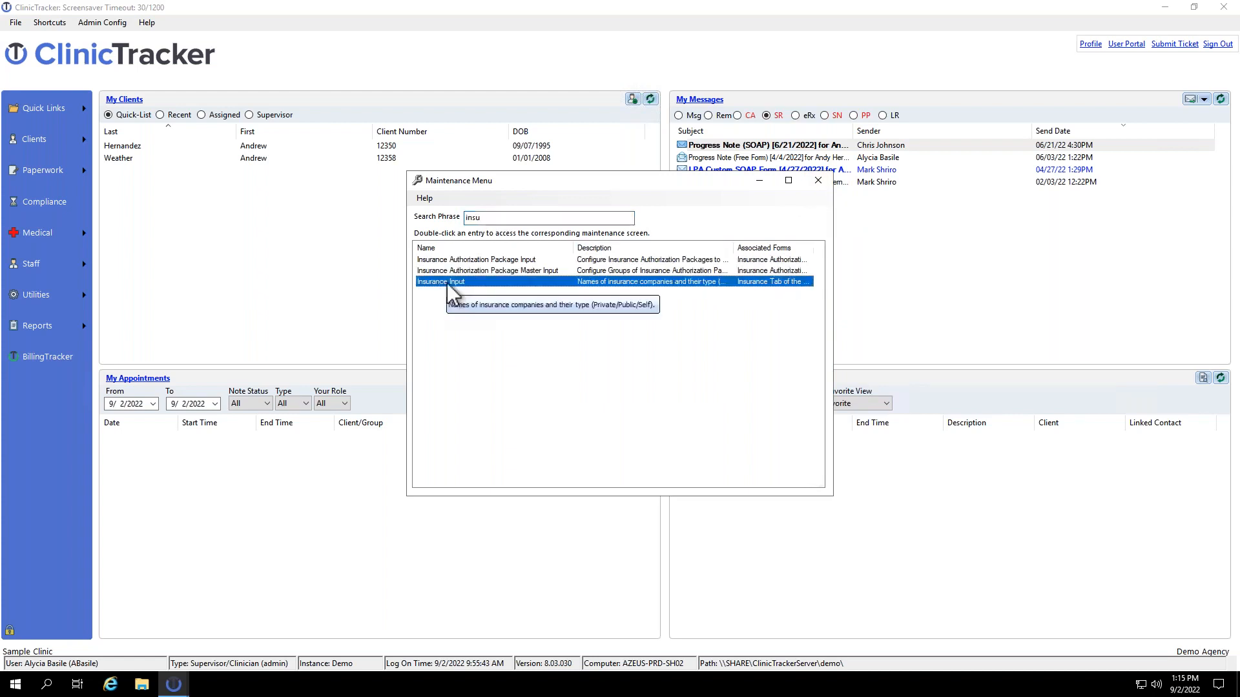
click(546, 494)
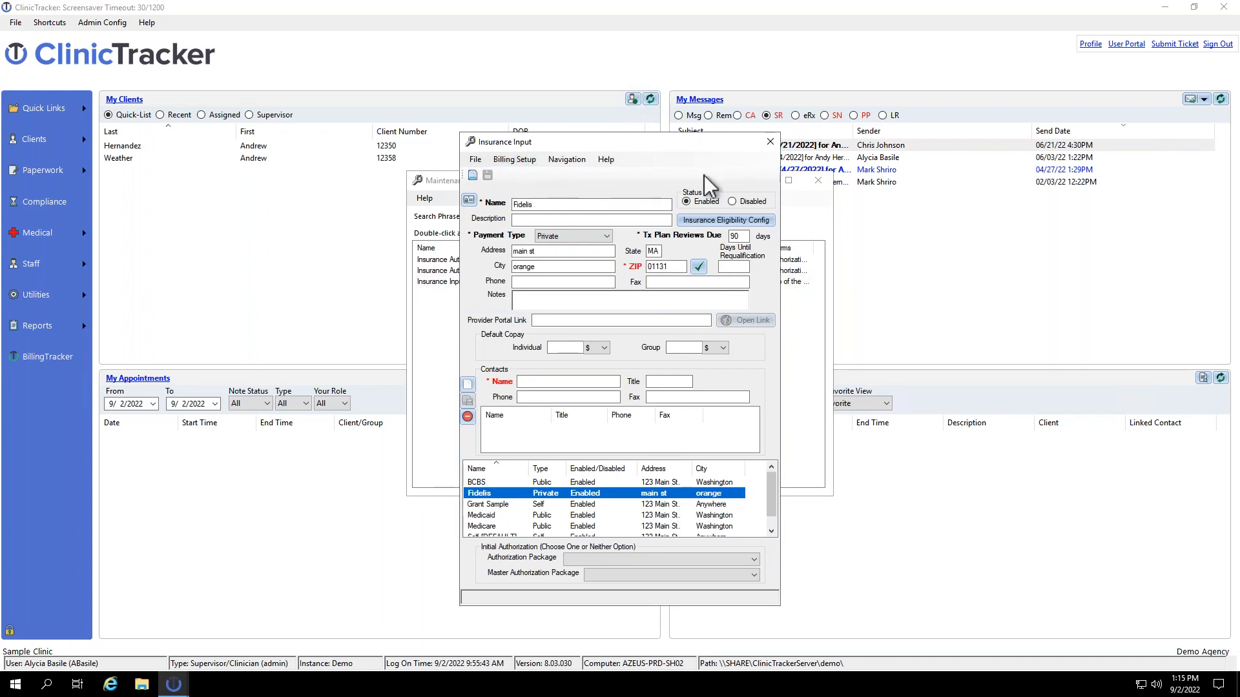
click(770, 141)
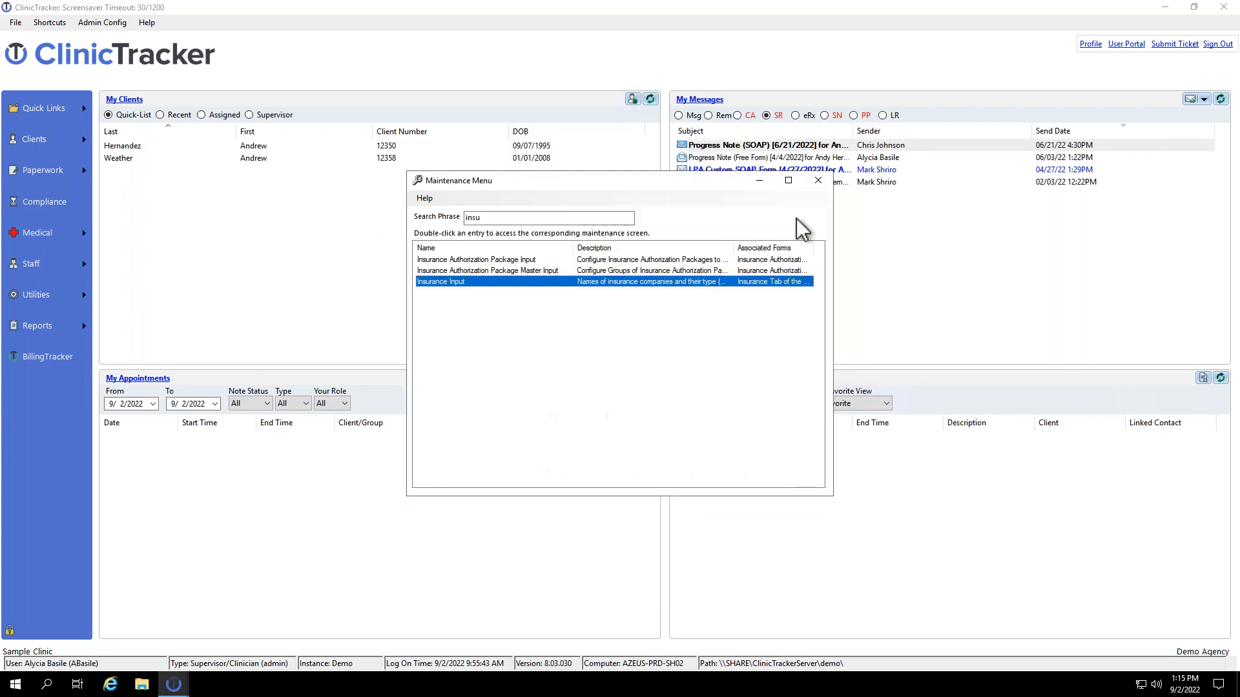
click(819, 181)
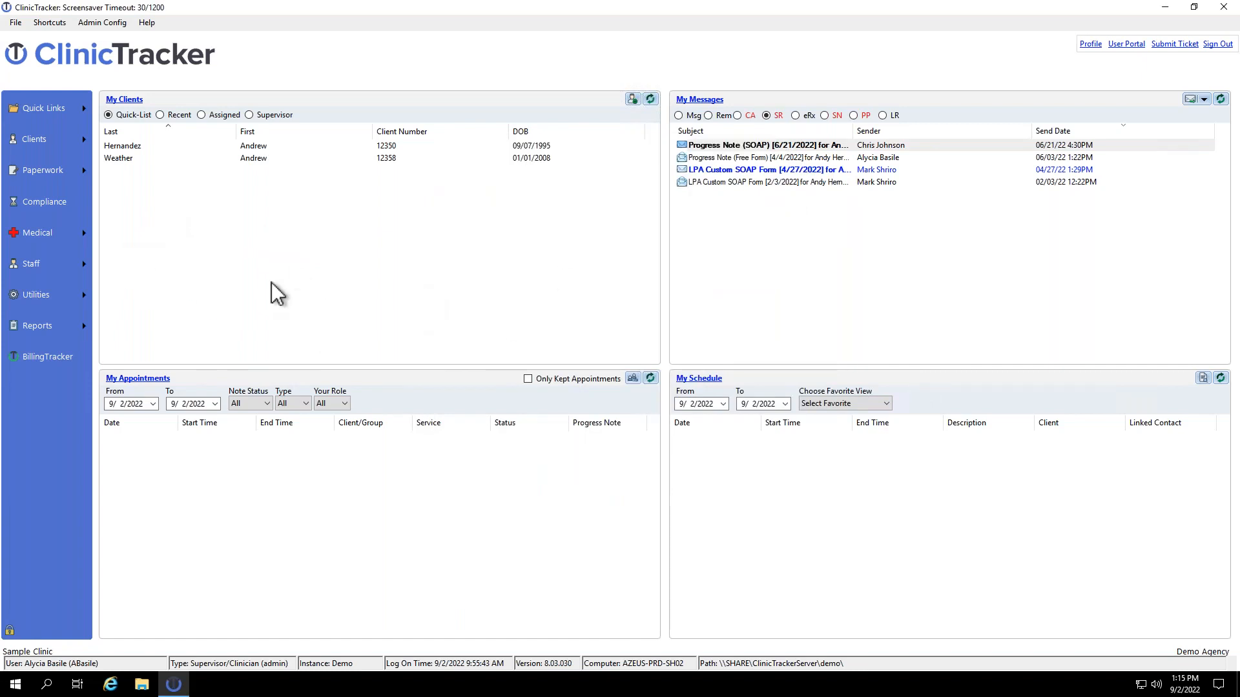
Open Staff Info, examine the billing fields including the staff NPI number, and close the form.
click(56, 271)
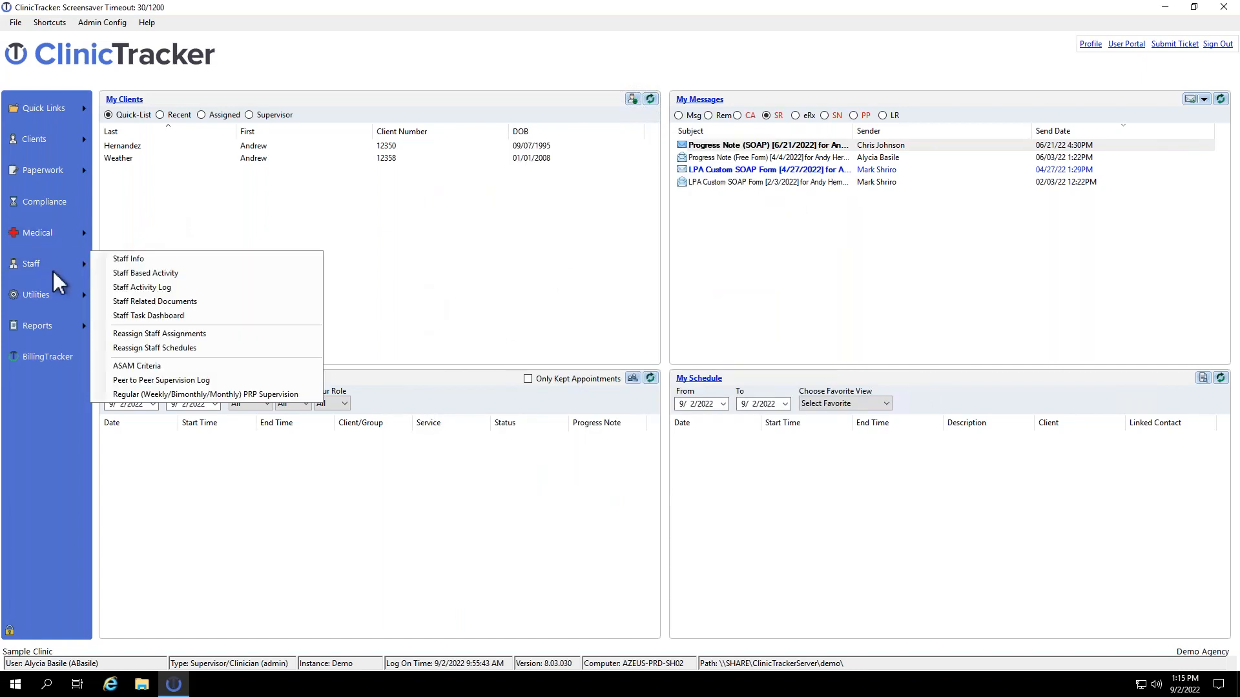
click(154, 258)
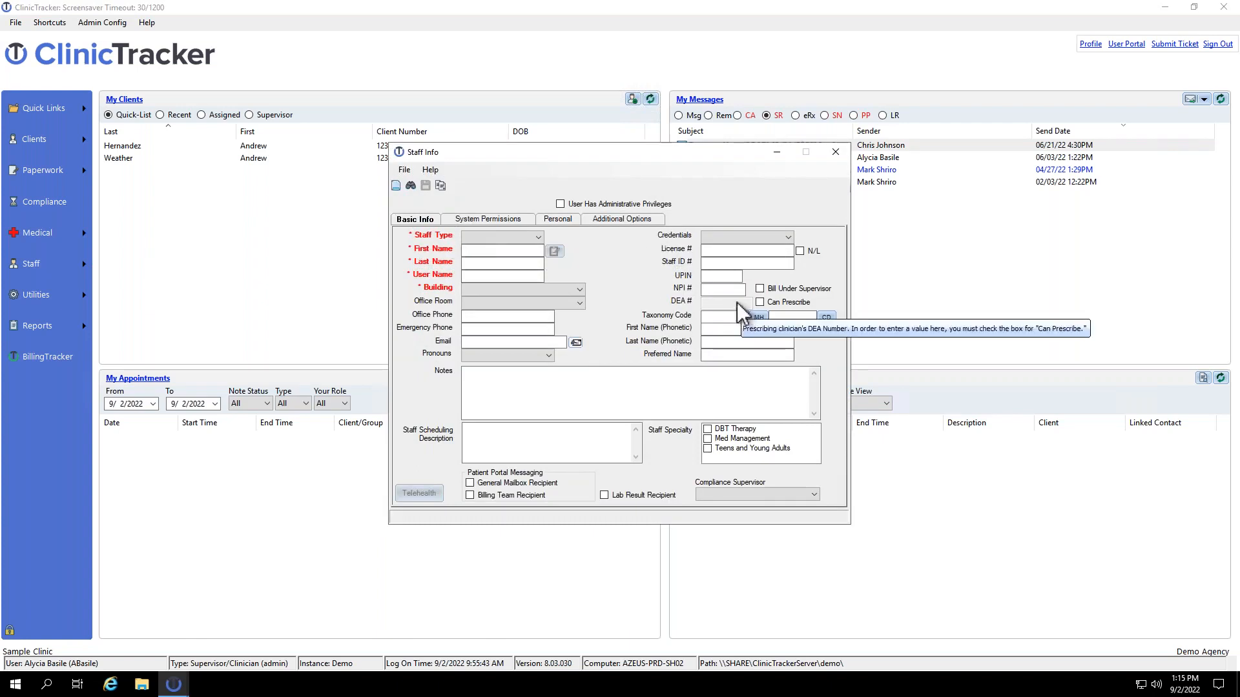
click(723, 290)
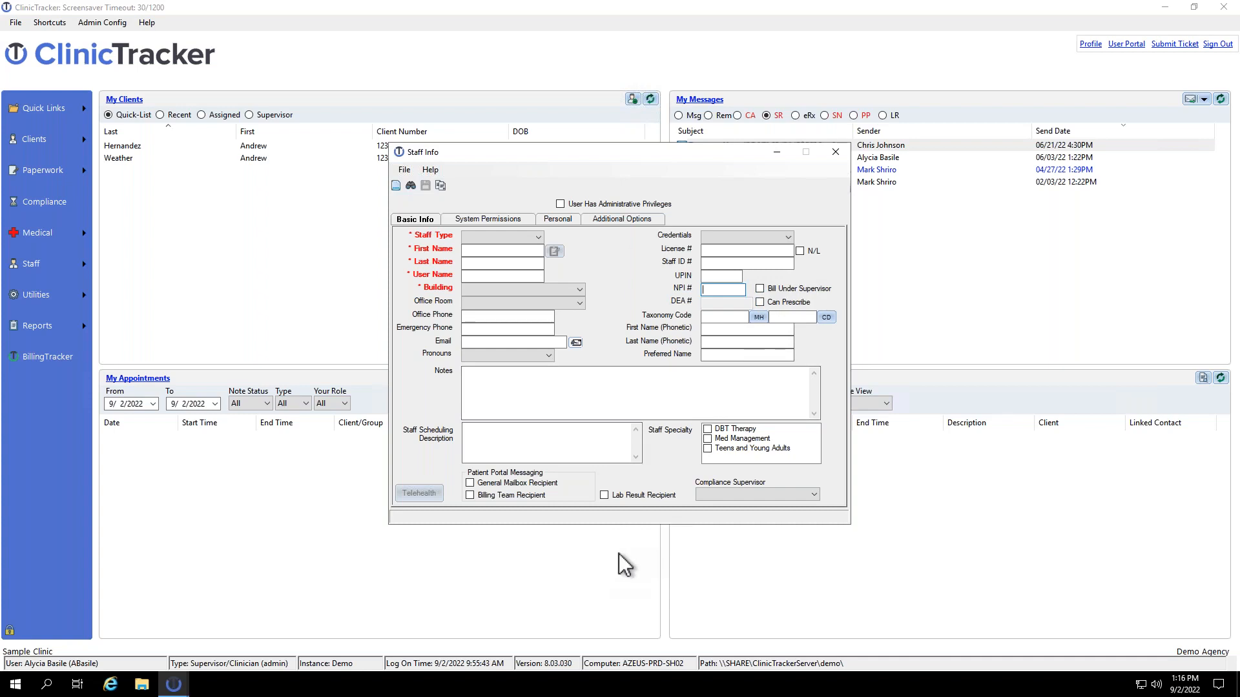
click(836, 152)
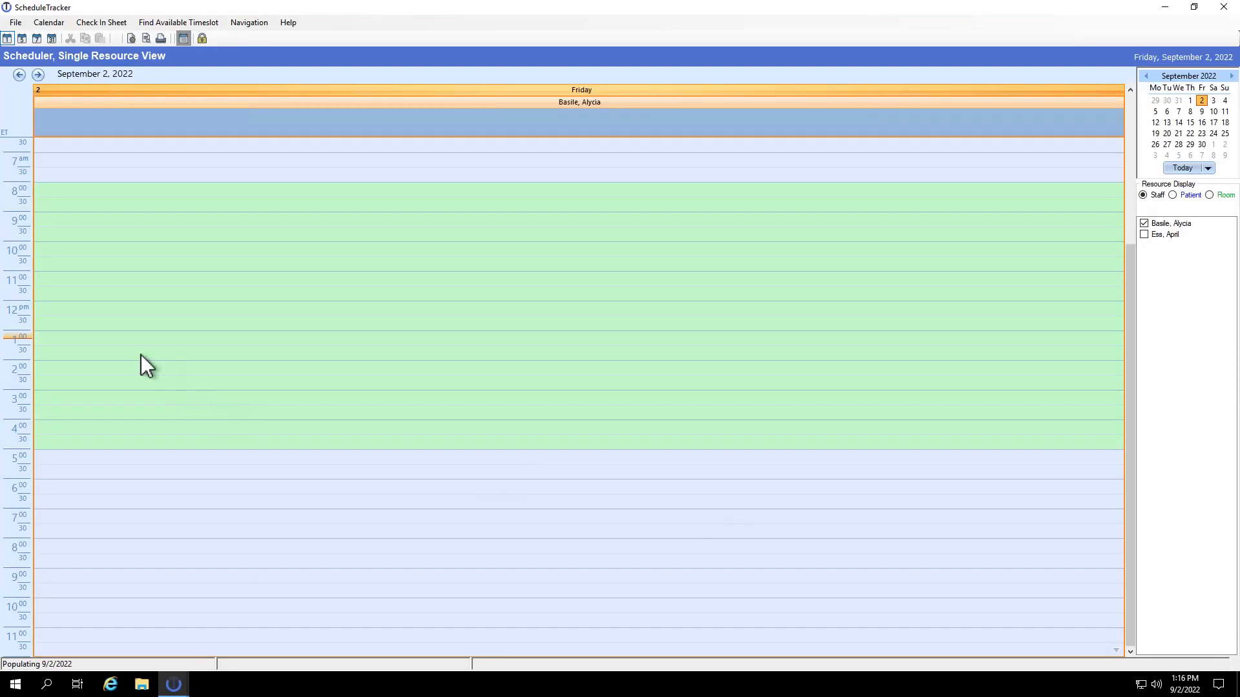
double_click(141, 355)
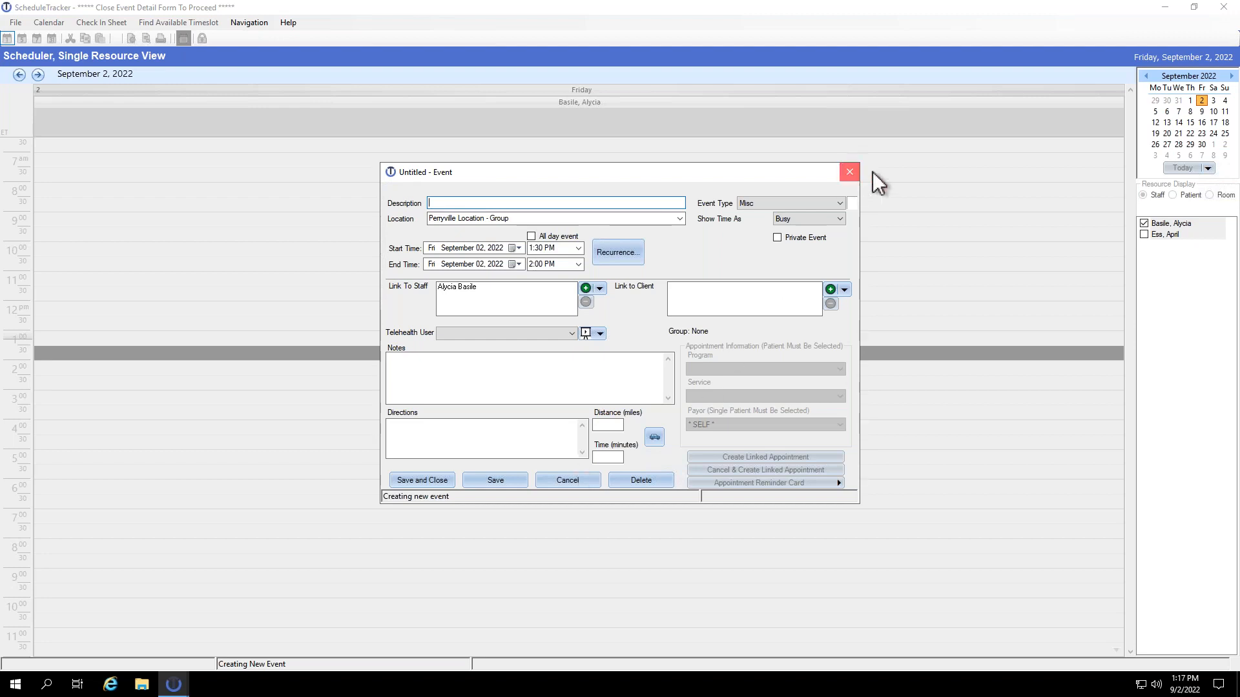
click(849, 171)
click(1224, 7)
Reopen Staff Info to check the taxonomy code and building fields, and close the form.
click(35, 264)
click(126, 260)
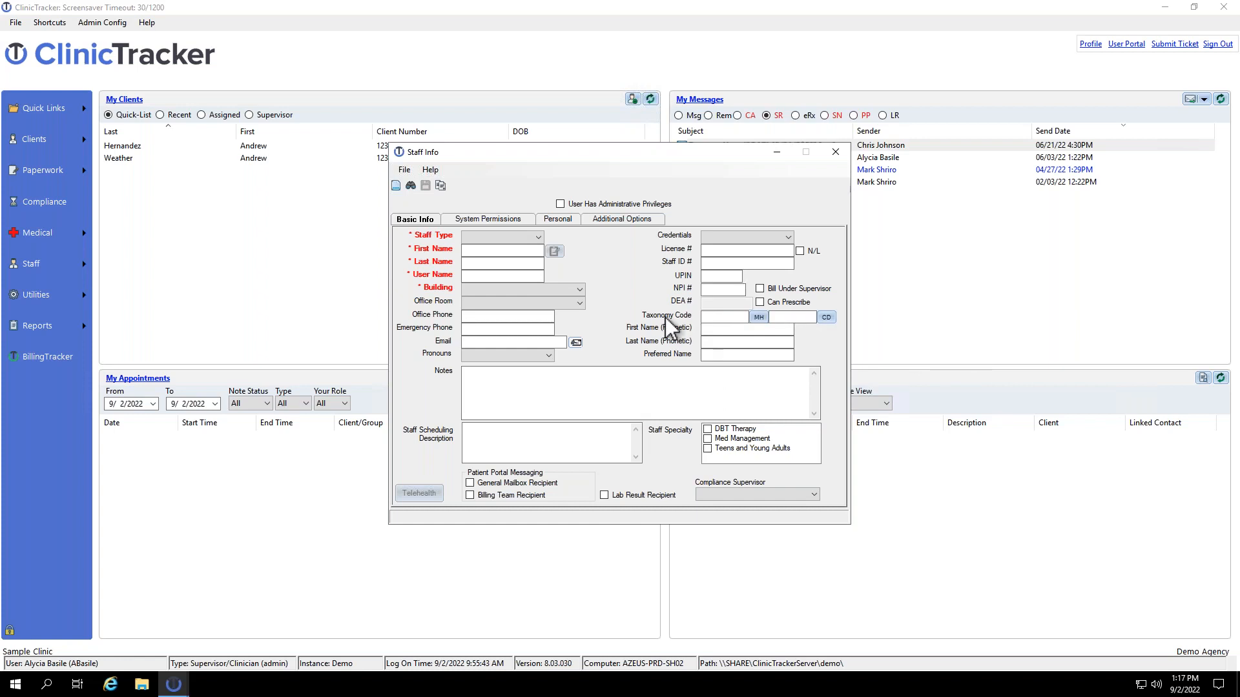
click(556, 292)
click(556, 292)
click(835, 153)
click(173, 685)
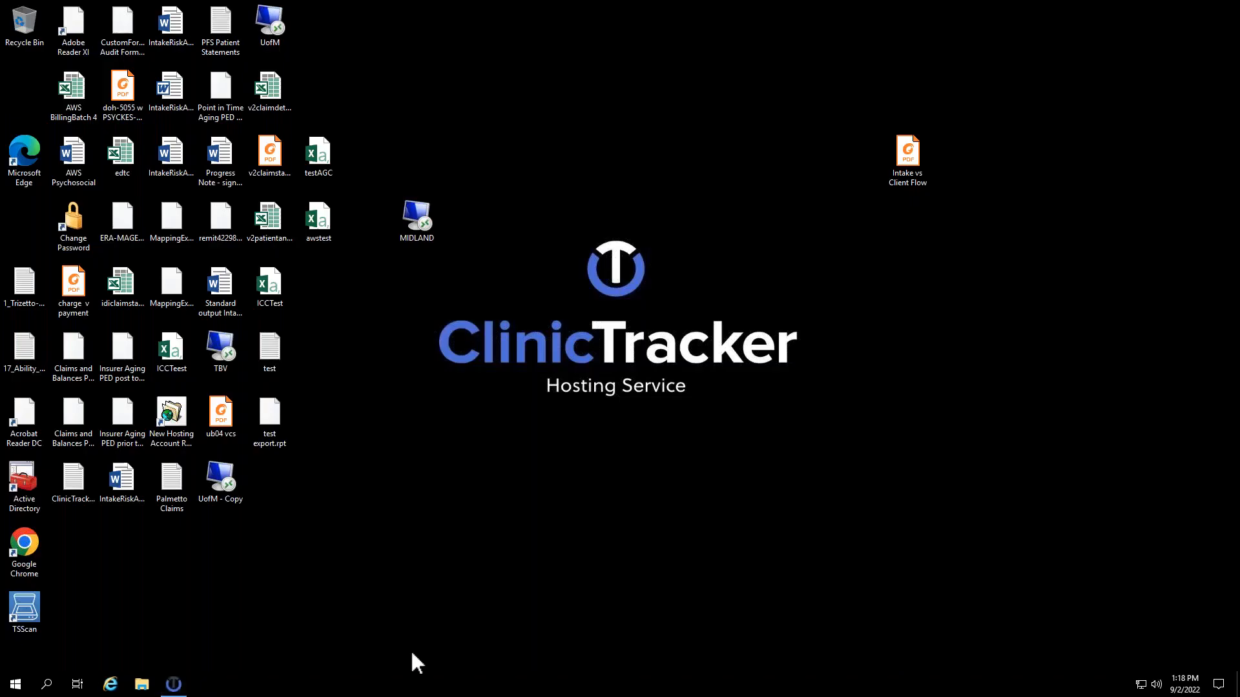
click(174, 688)
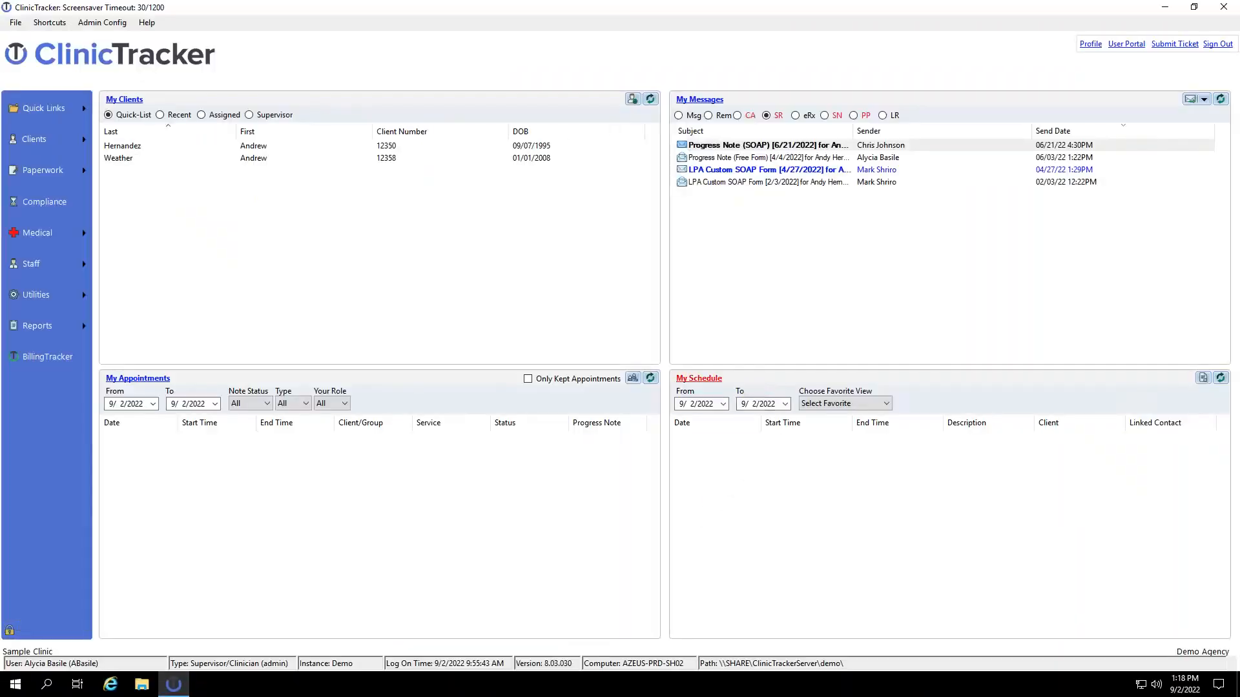
Open the scheduler from My Schedule and start a 1:30 PM event on September 2, 2022 with the event type Individual Therapy.
click(691, 385)
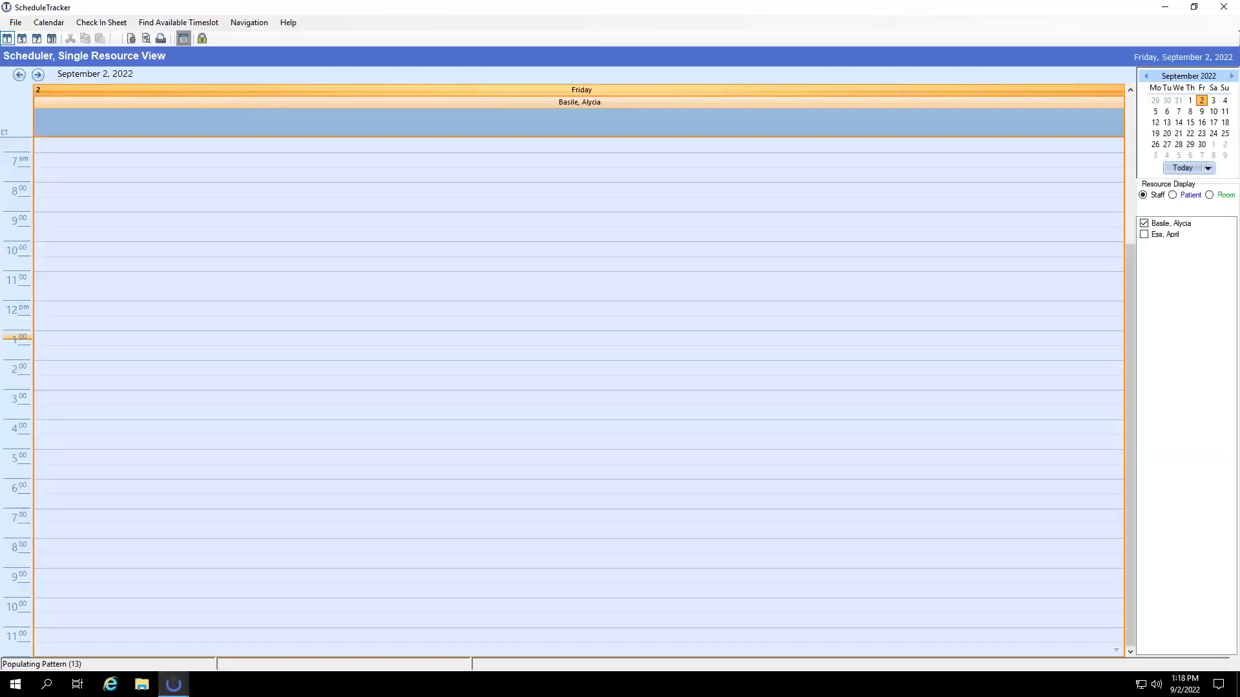
double_click(56, 354)
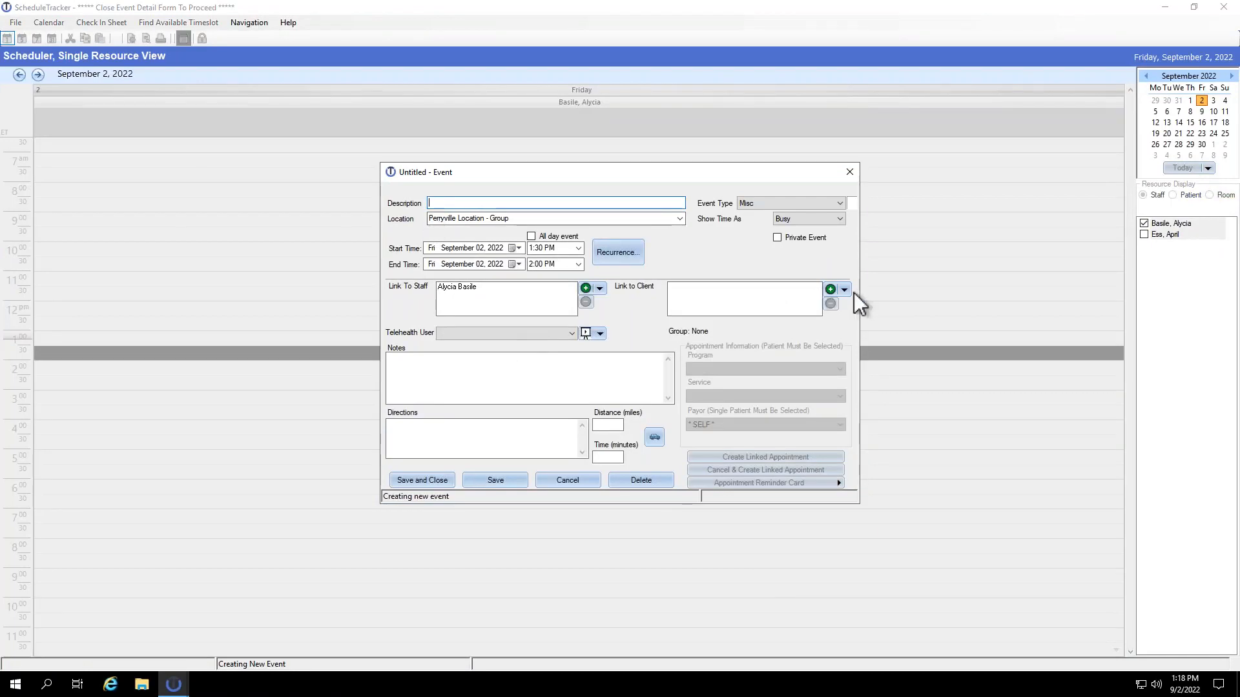
click(805, 206)
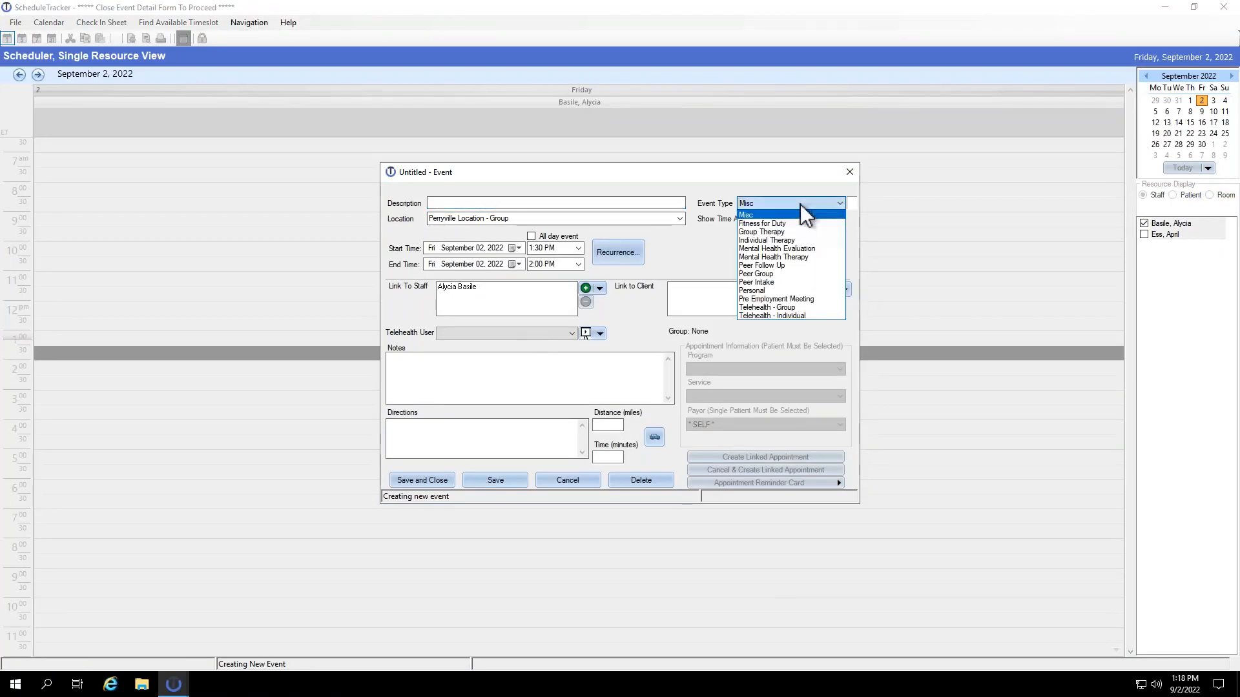
click(807, 241)
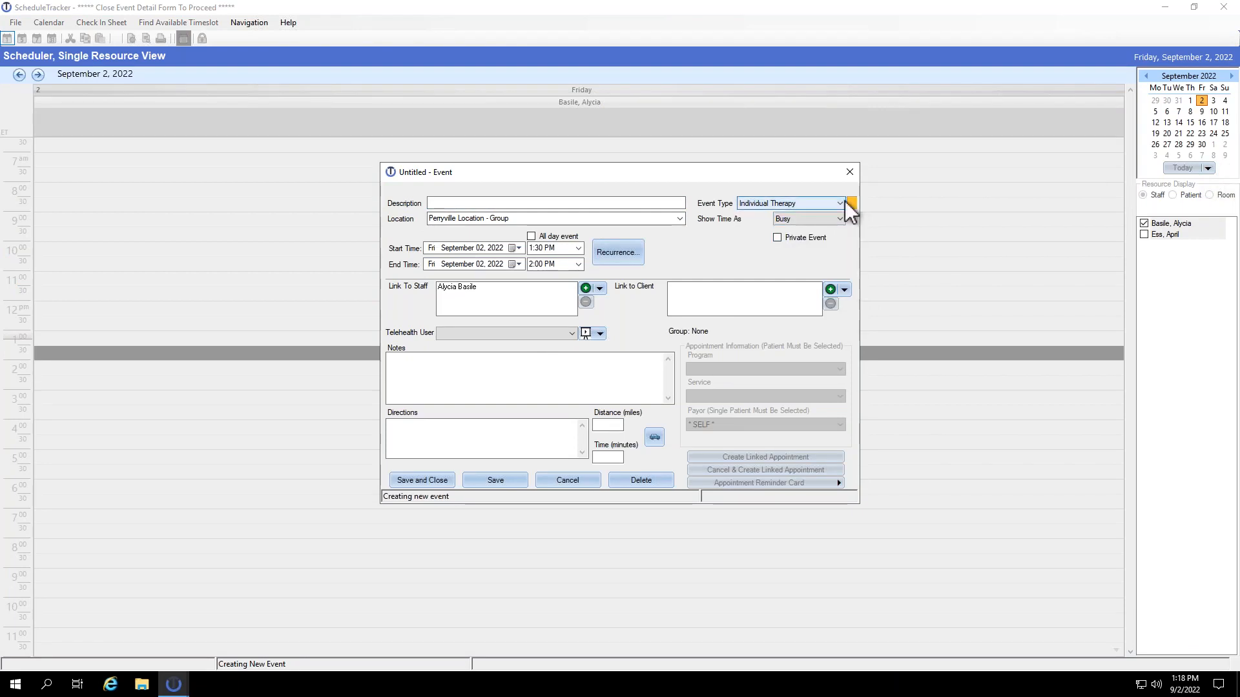
Link the first listed client to the event and choose BCBS (P) as the payor.
click(831, 291)
click(548, 236)
double_click(549, 236)
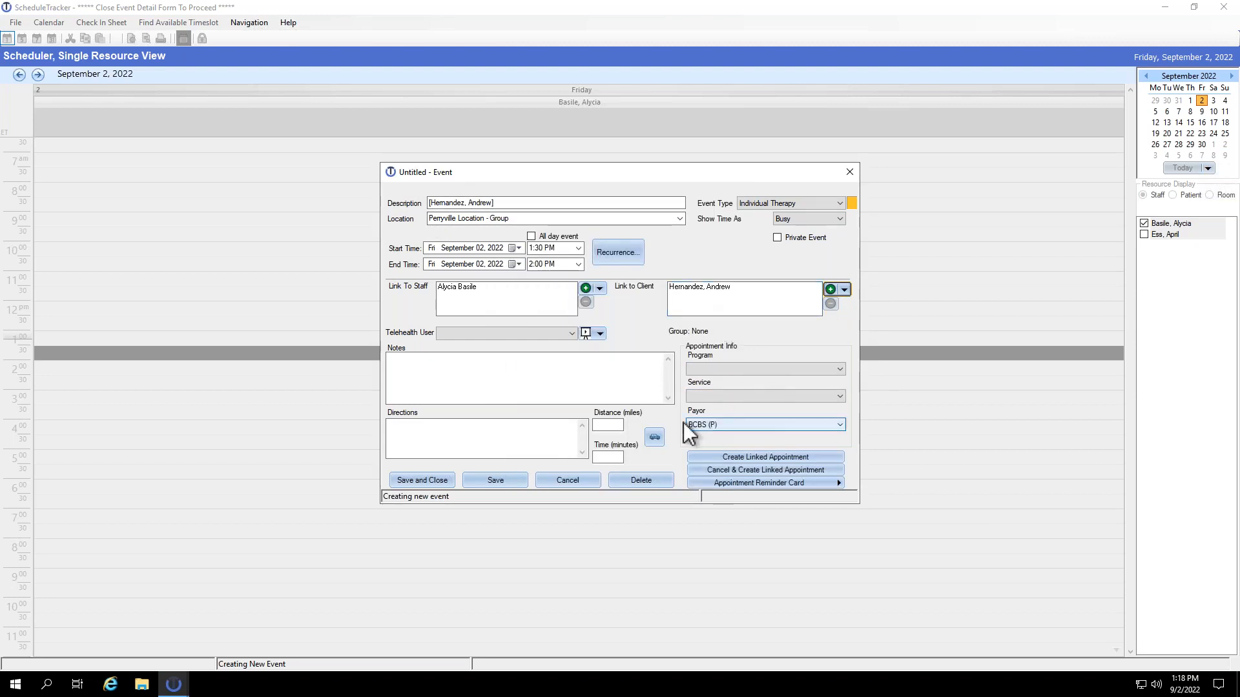
click(724, 422)
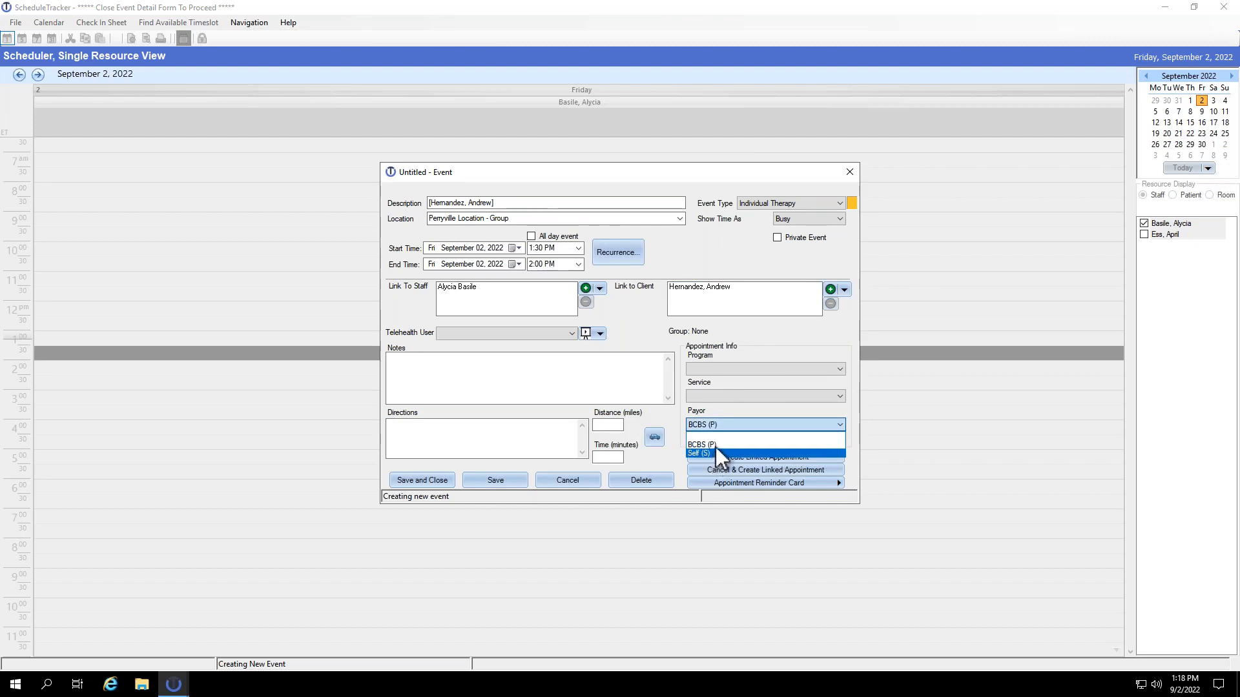
click(716, 445)
Set the event's program to Anger Management and its service to Individual Therapy - 30 Min (90832).
click(727, 371)
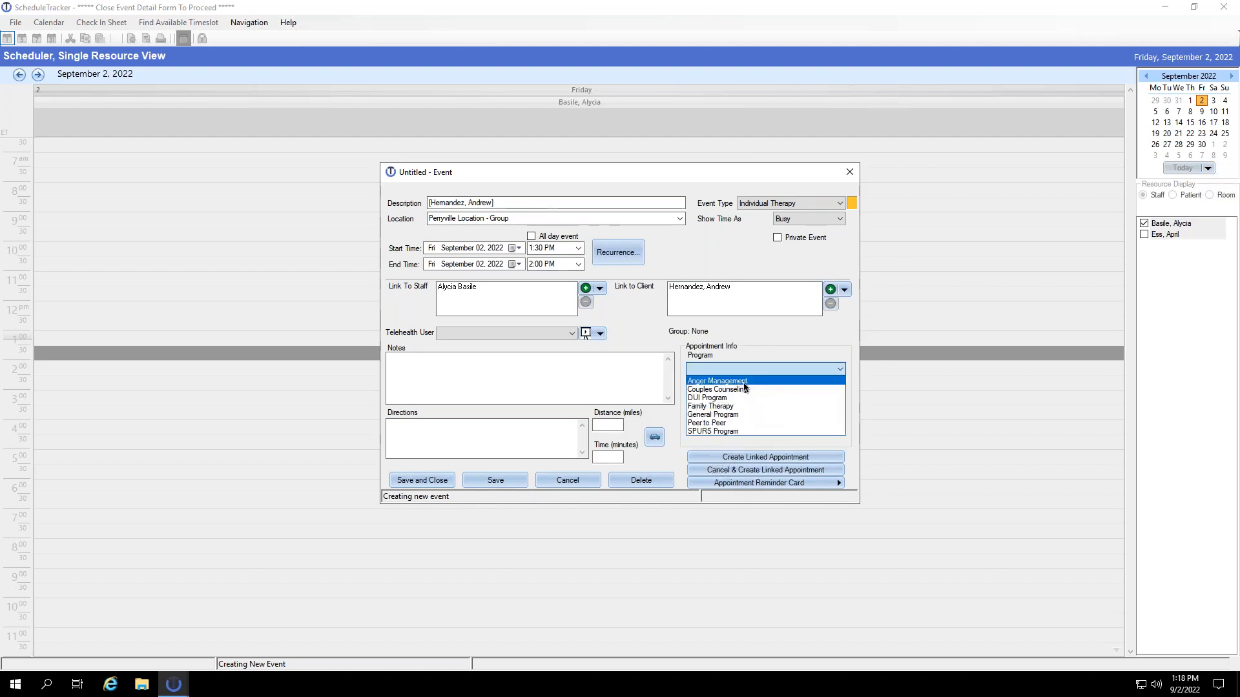
click(738, 381)
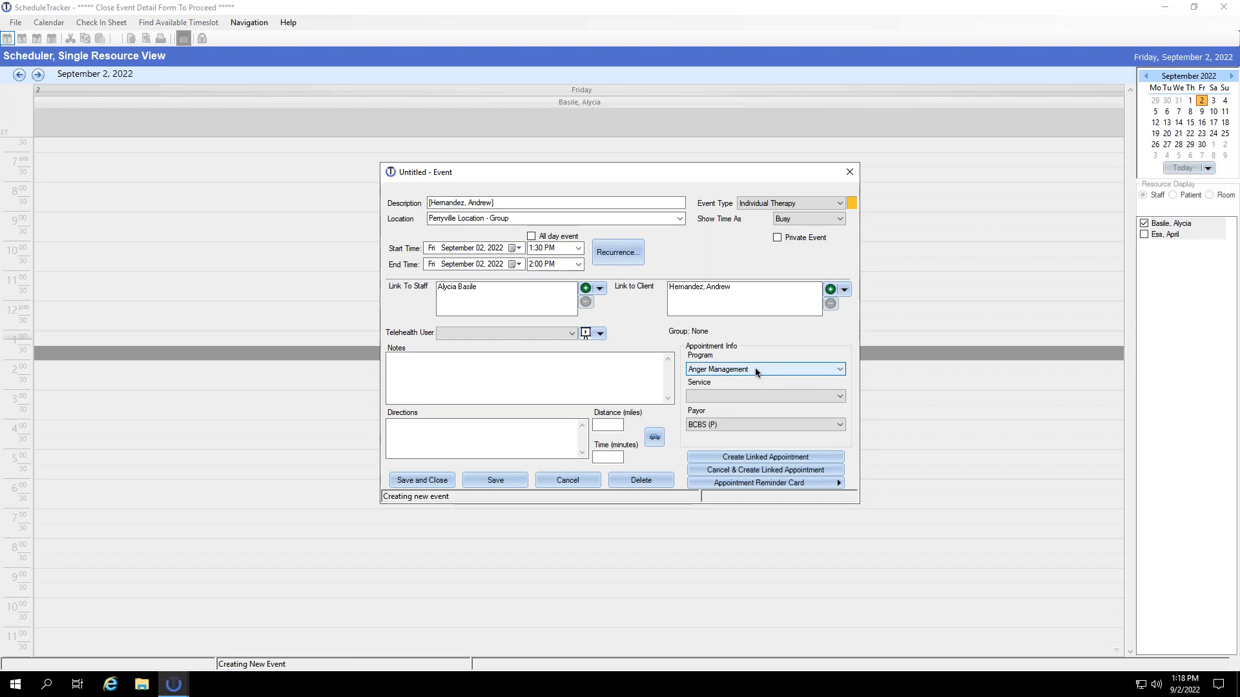
click(740, 395)
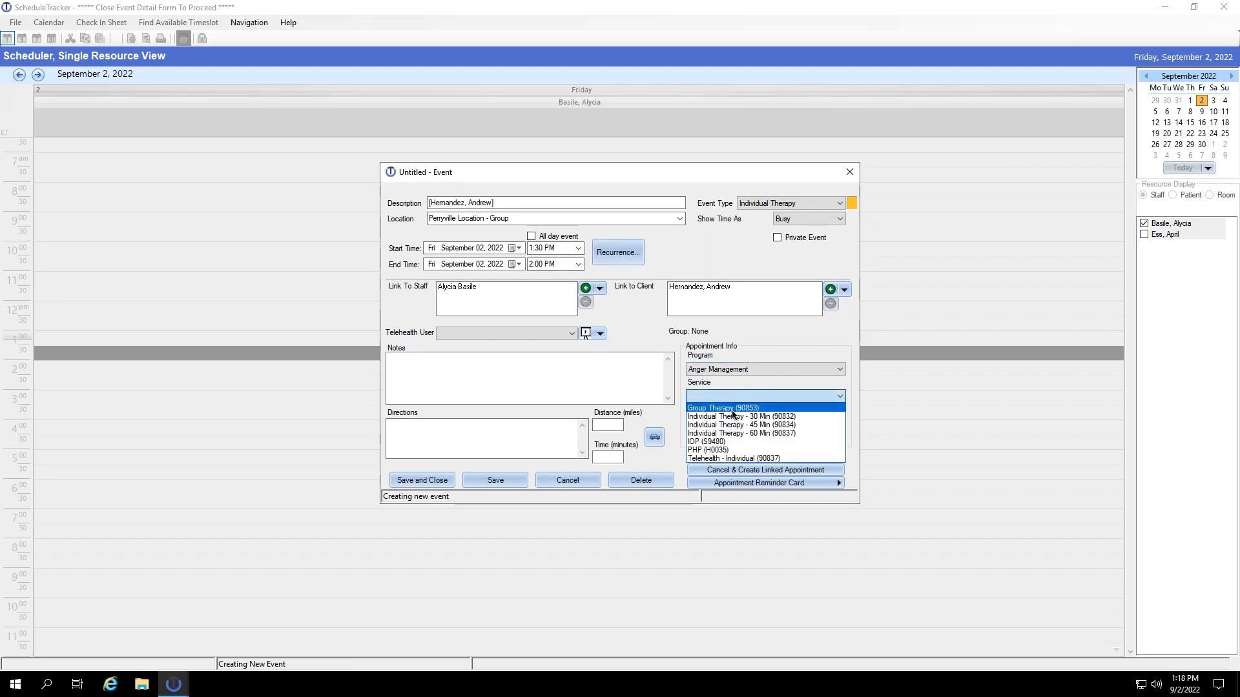
click(732, 410)
click(723, 396)
click(720, 417)
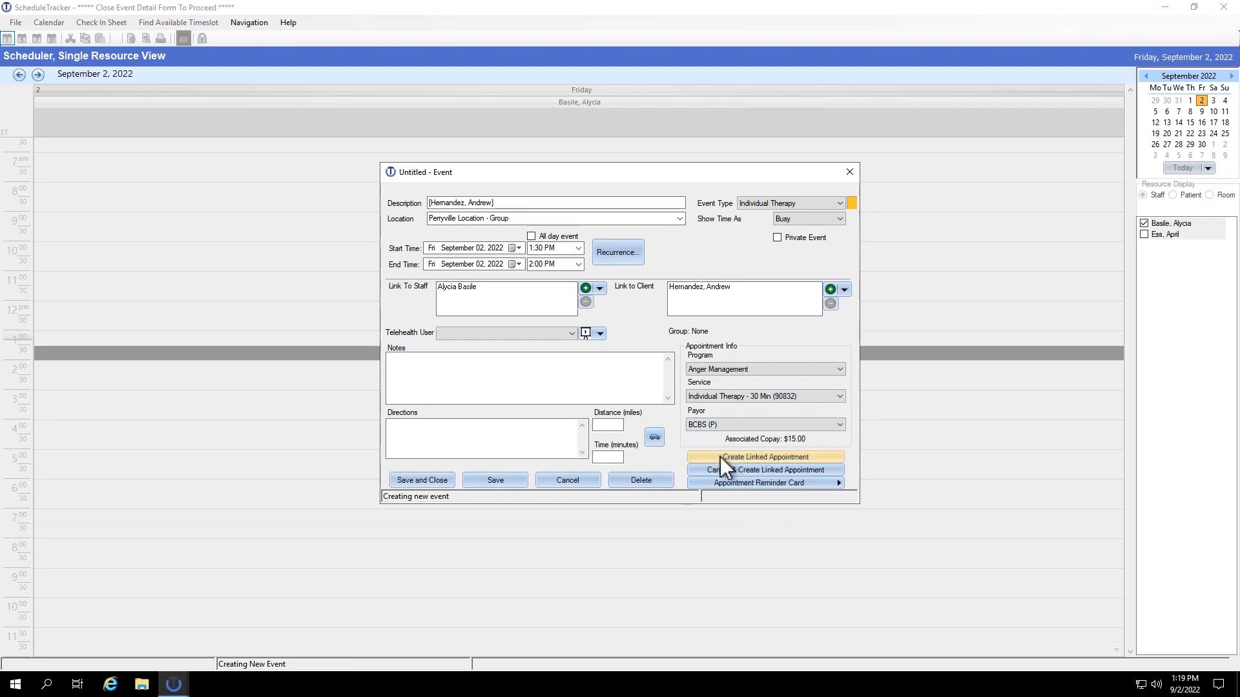
Create a linked appointment from the event and set its billing status to Showed up.
click(799, 456)
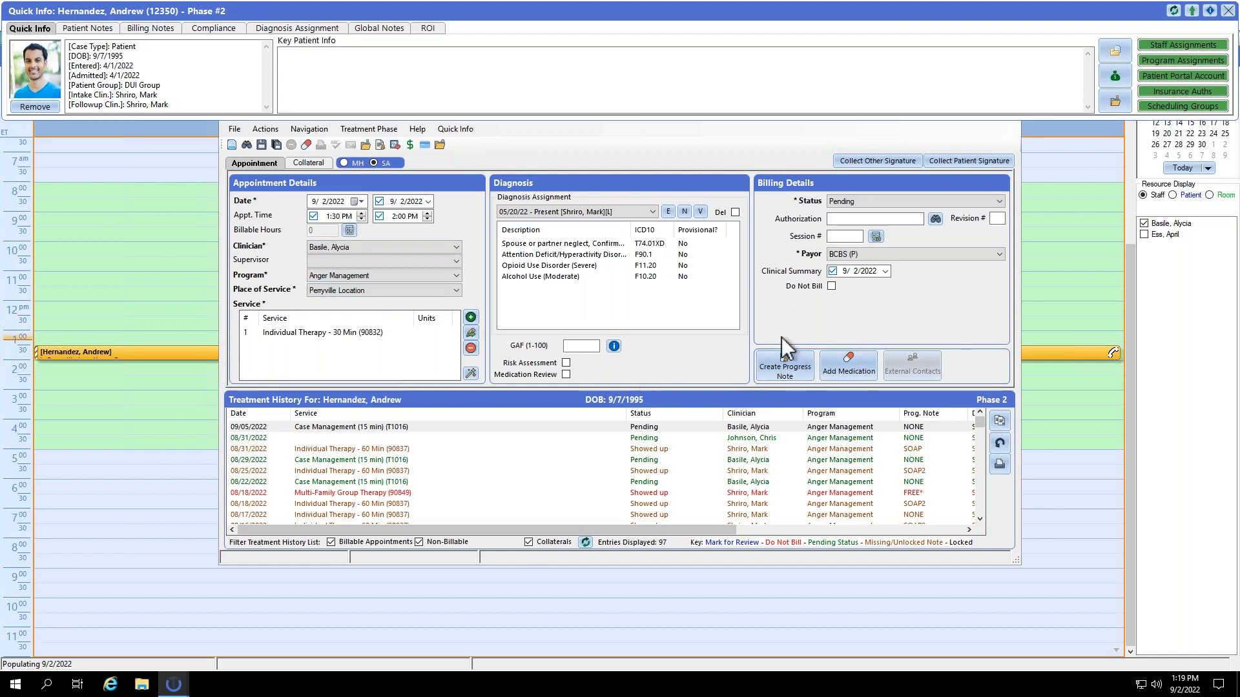
click(870, 207)
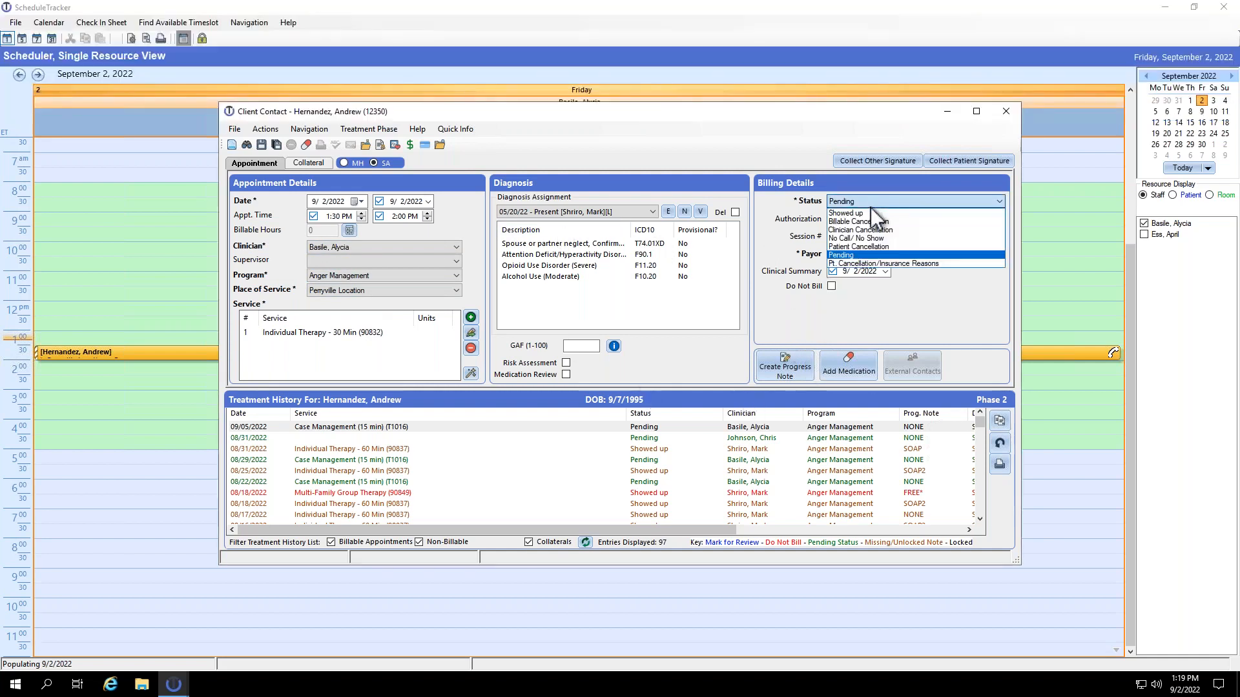
click(868, 211)
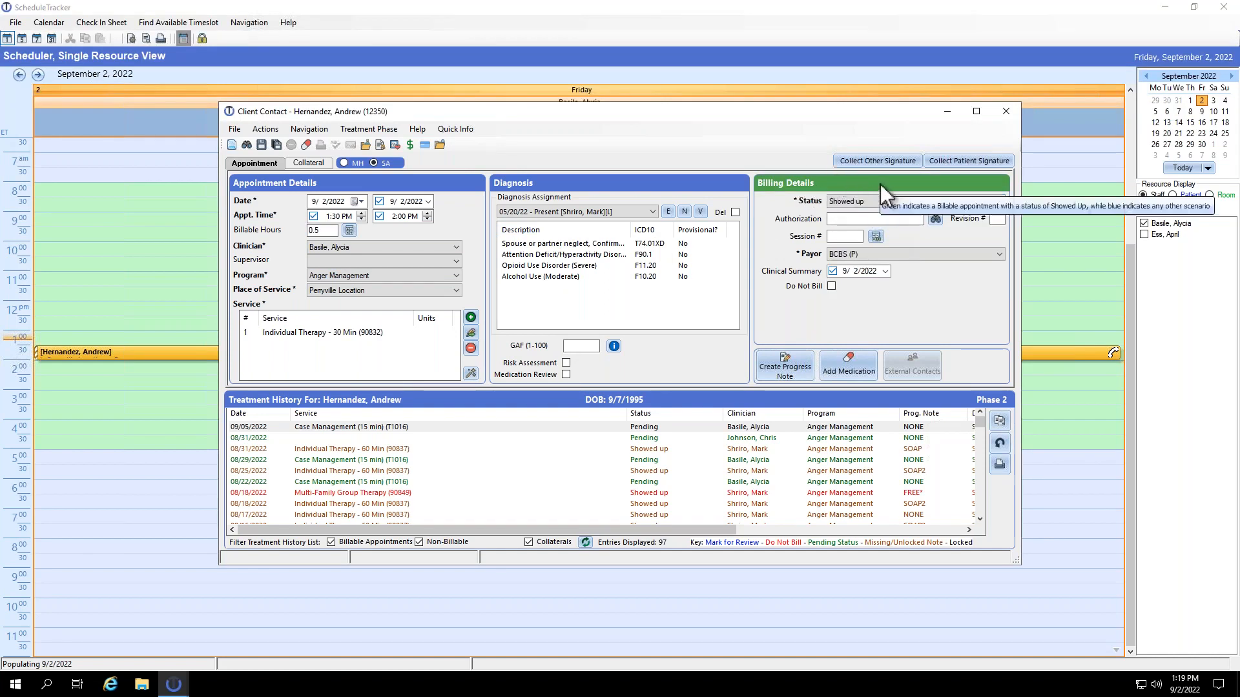
Save the appointment with the insurance authorization number entered, and close the client contact form and the scheduler.
click(856, 219)
text(DUI AUTH 123)
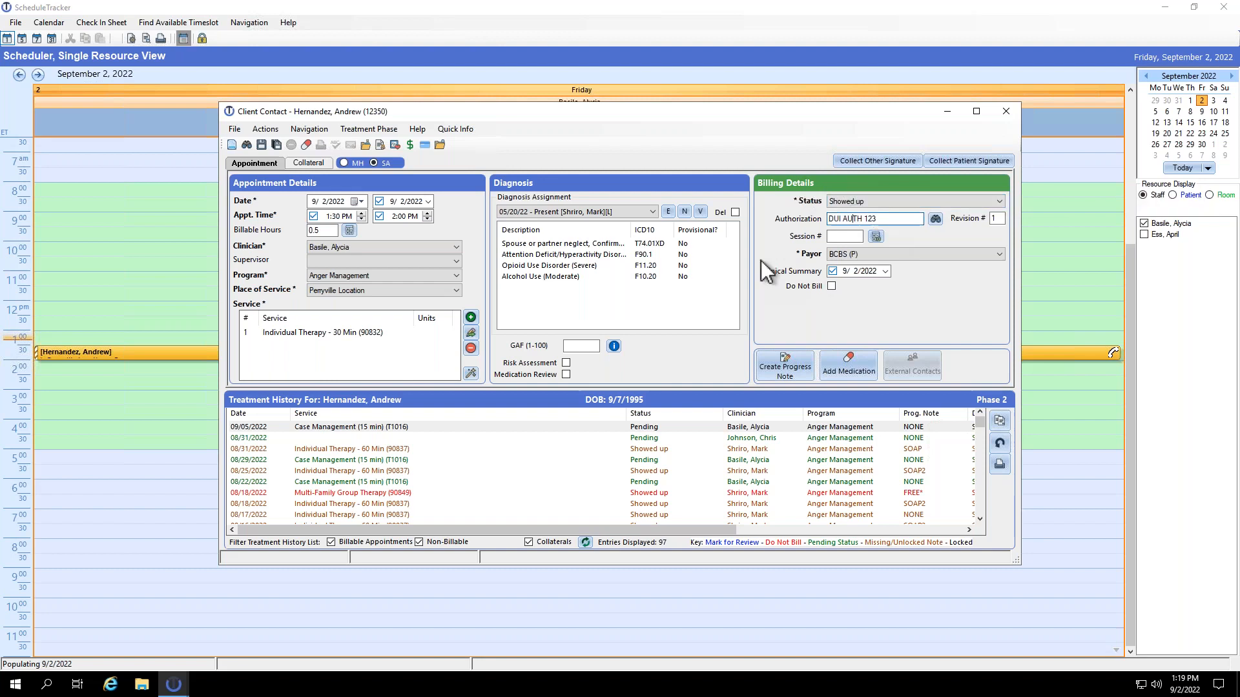
click(880, 220)
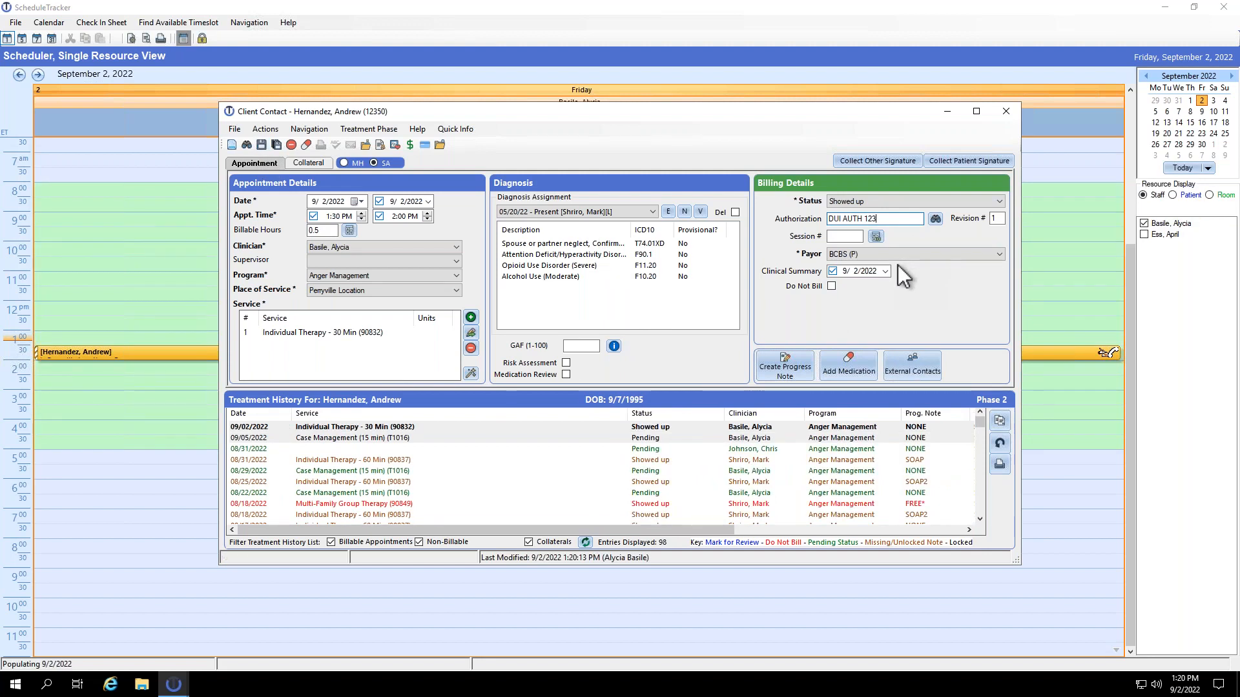
click(1005, 113)
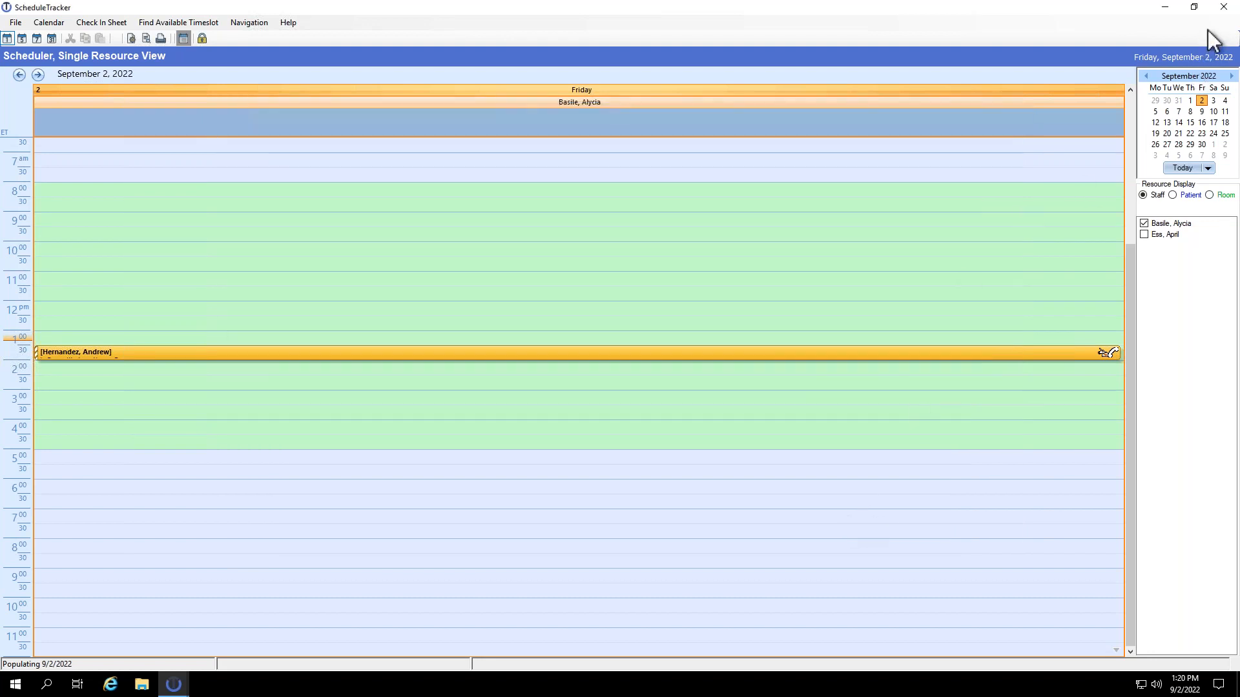
click(1224, 9)
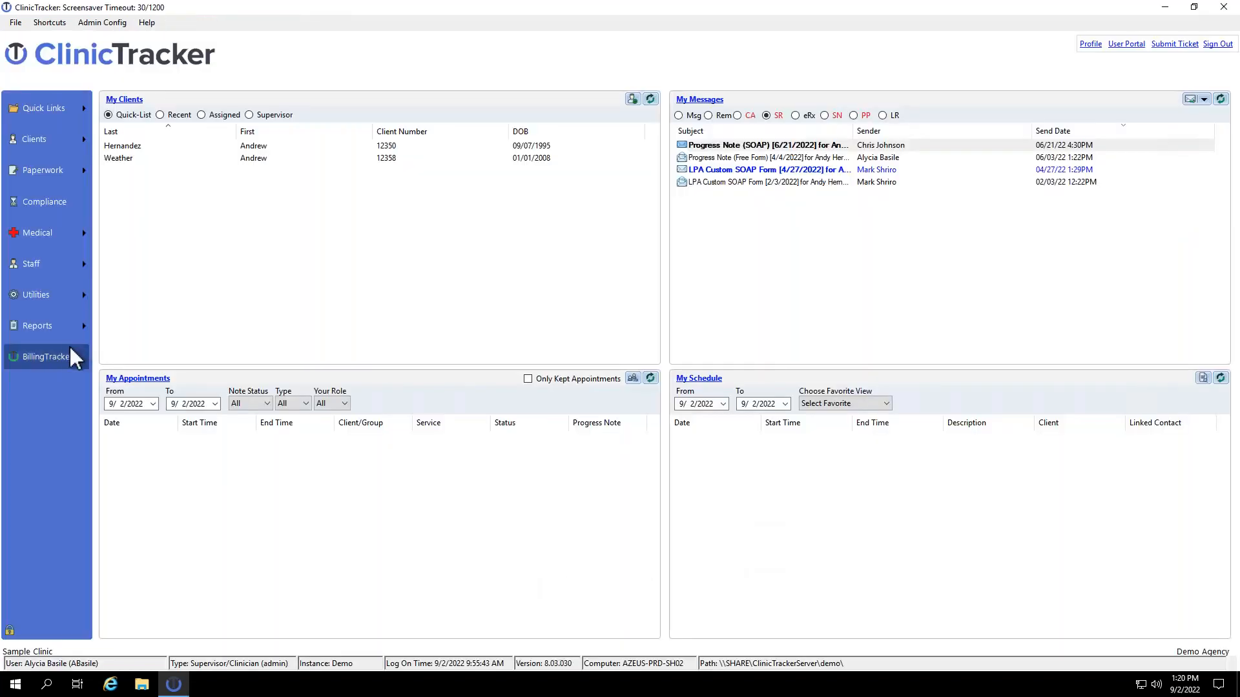
Switch to BillingTracker and open its billing Options.
click(36, 361)
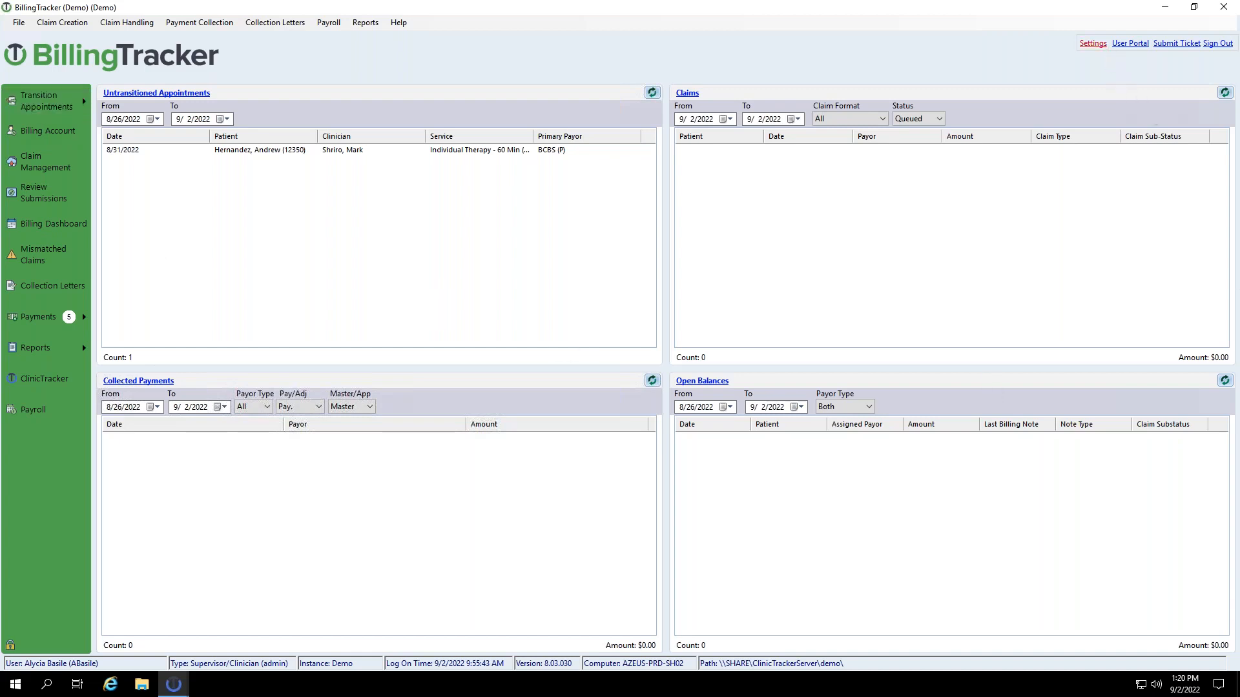
click(1093, 43)
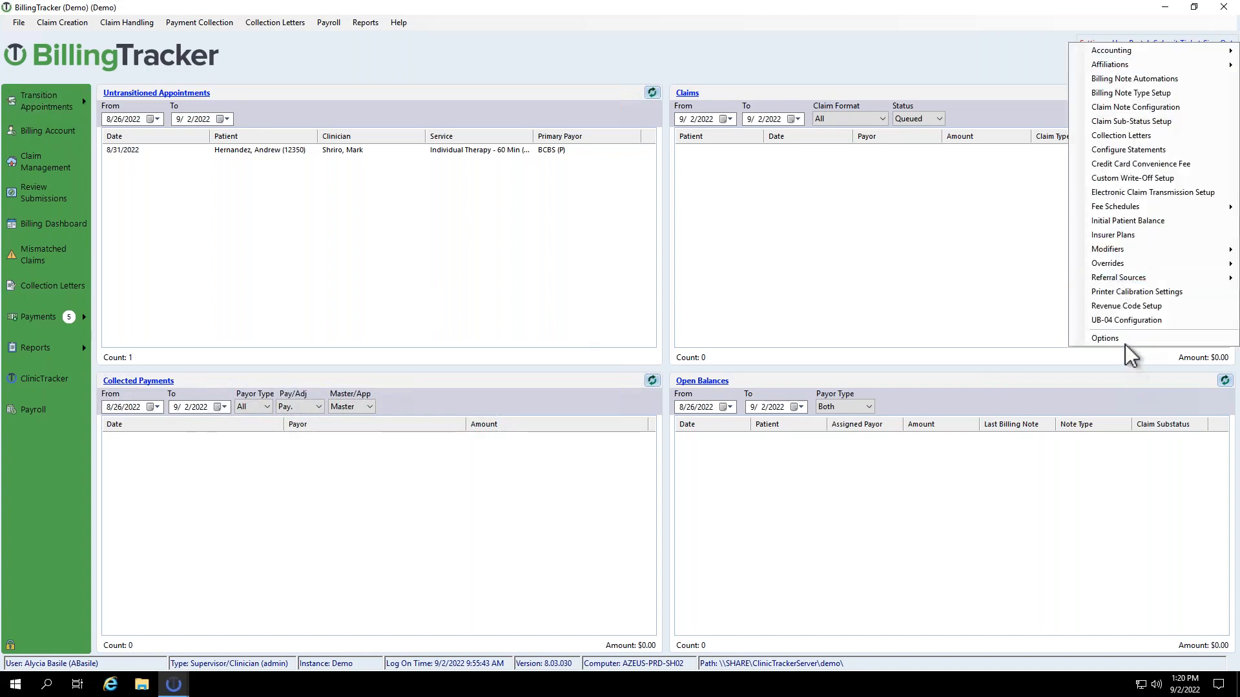
click(1106, 339)
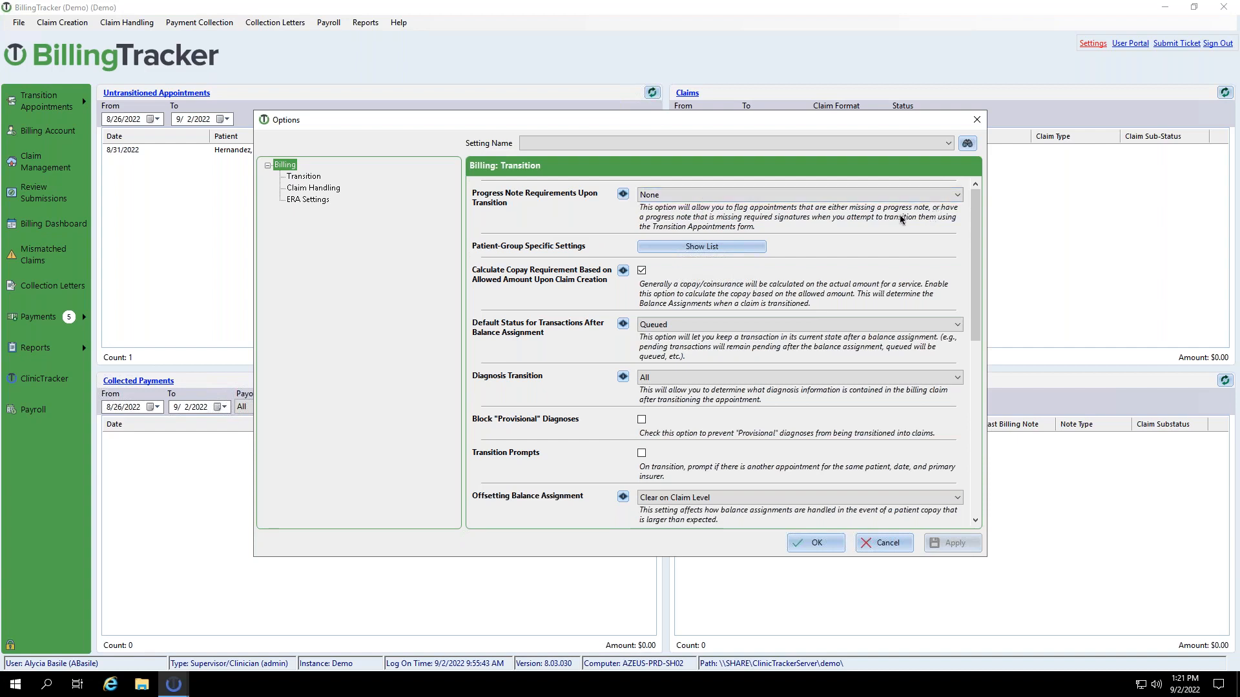
Try Block as the Progress Note Requirements Upon Transition rule, return it to None, and close Options.
click(785, 197)
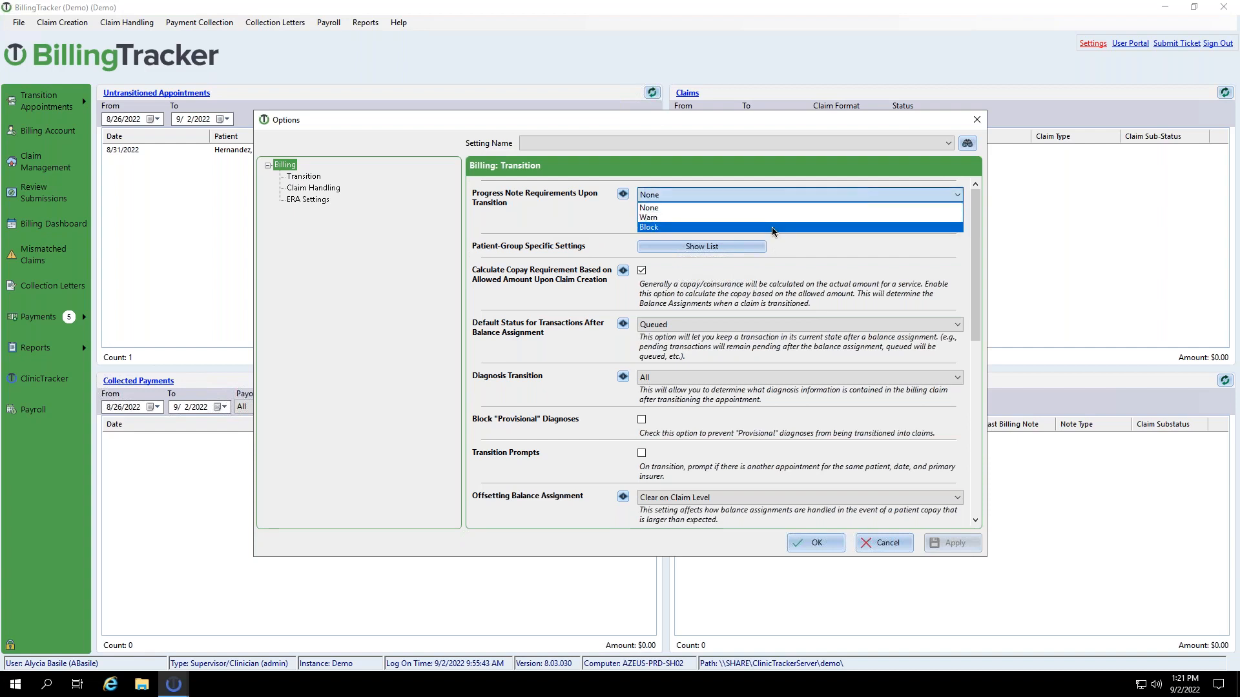
click(654, 229)
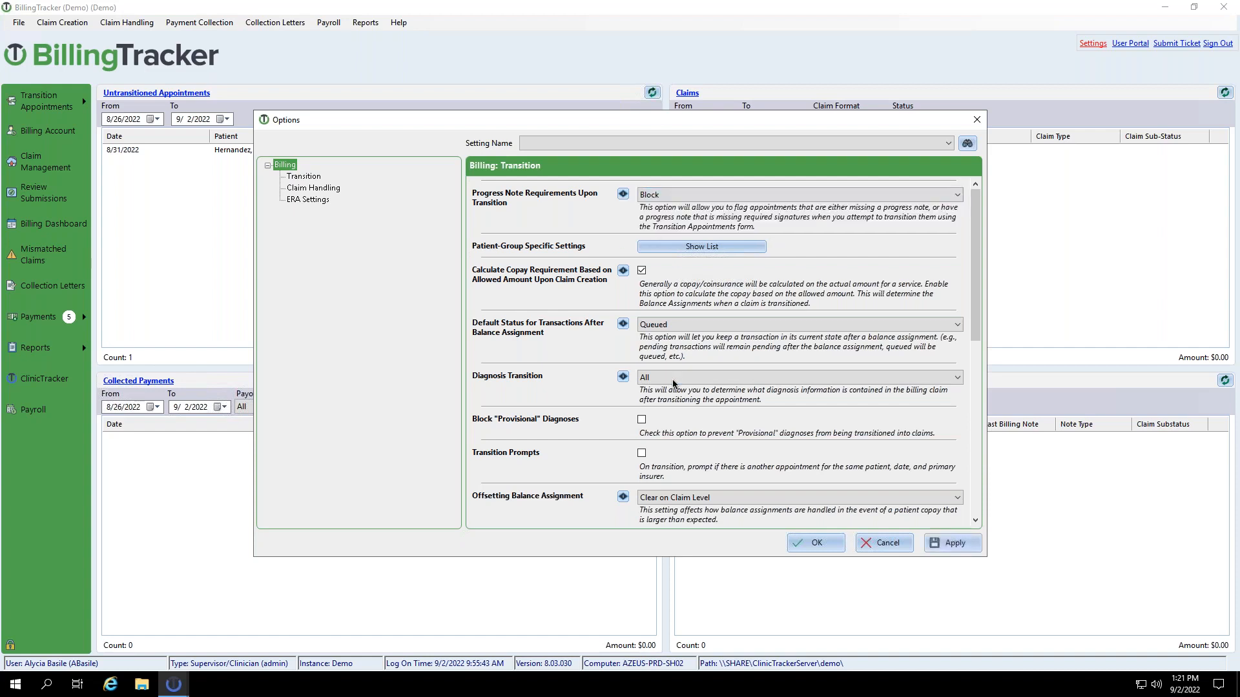
click(684, 195)
click(682, 208)
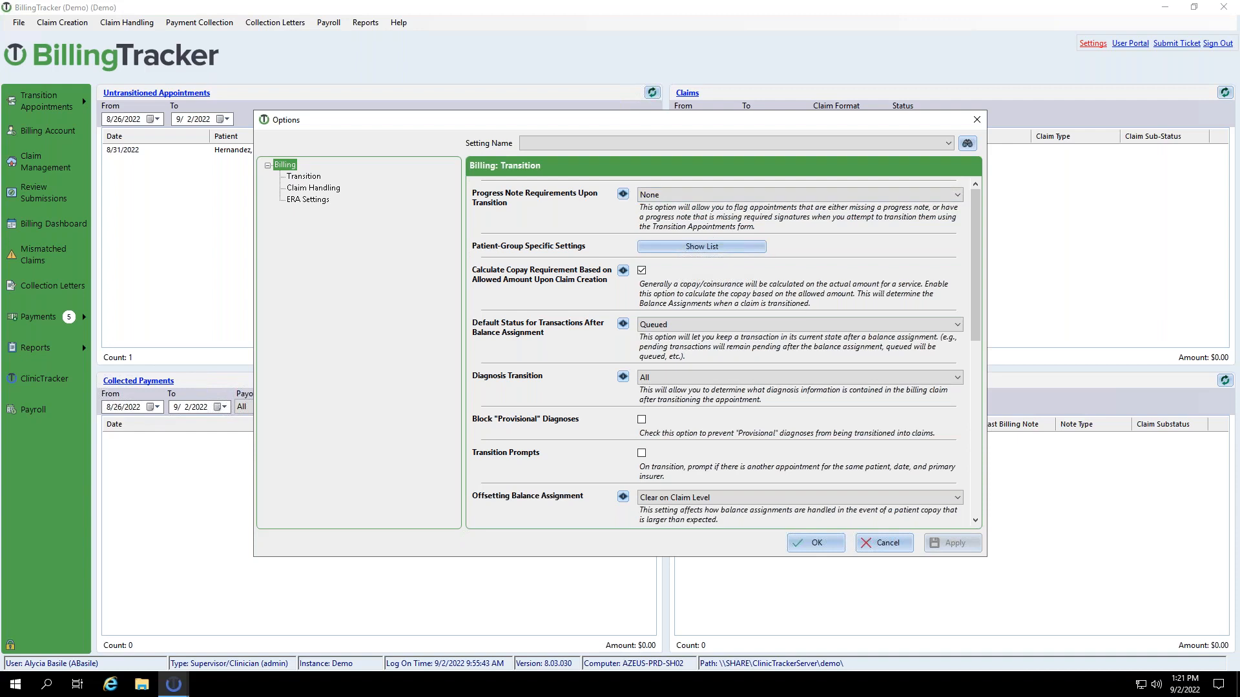
click(975, 123)
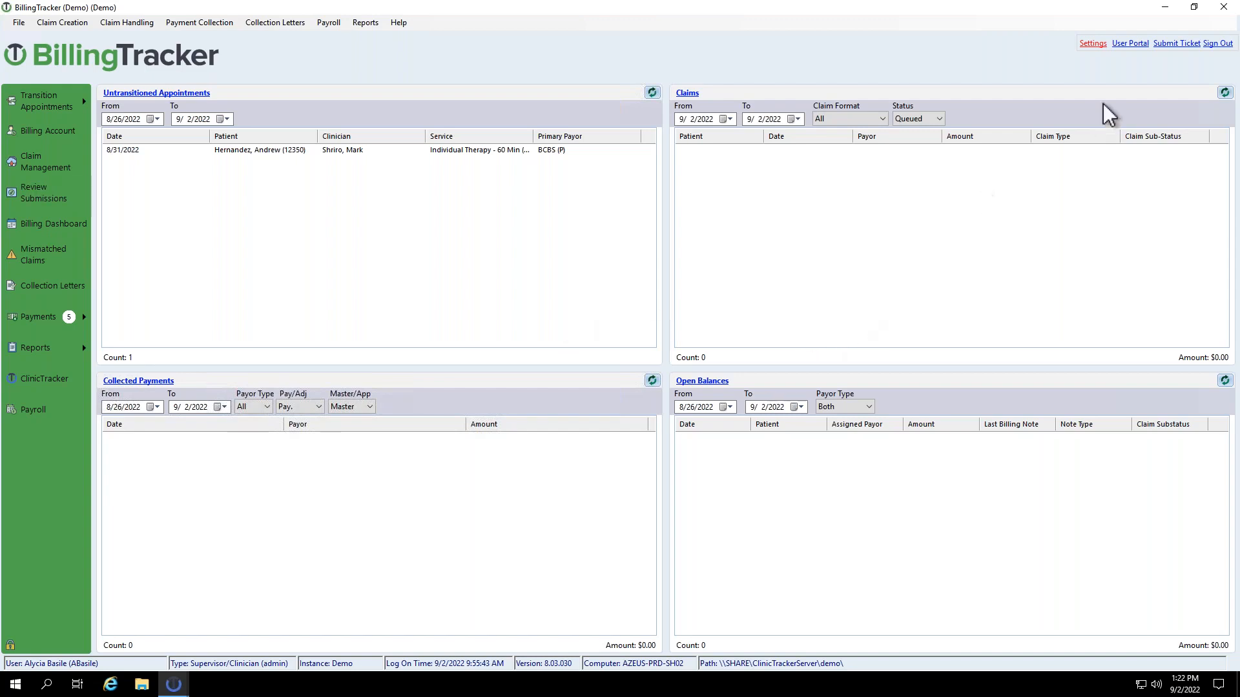
In the billing Options, set the patient-group progress note requirement for ACT Group to Block, save it, and close the forms.
click(1094, 46)
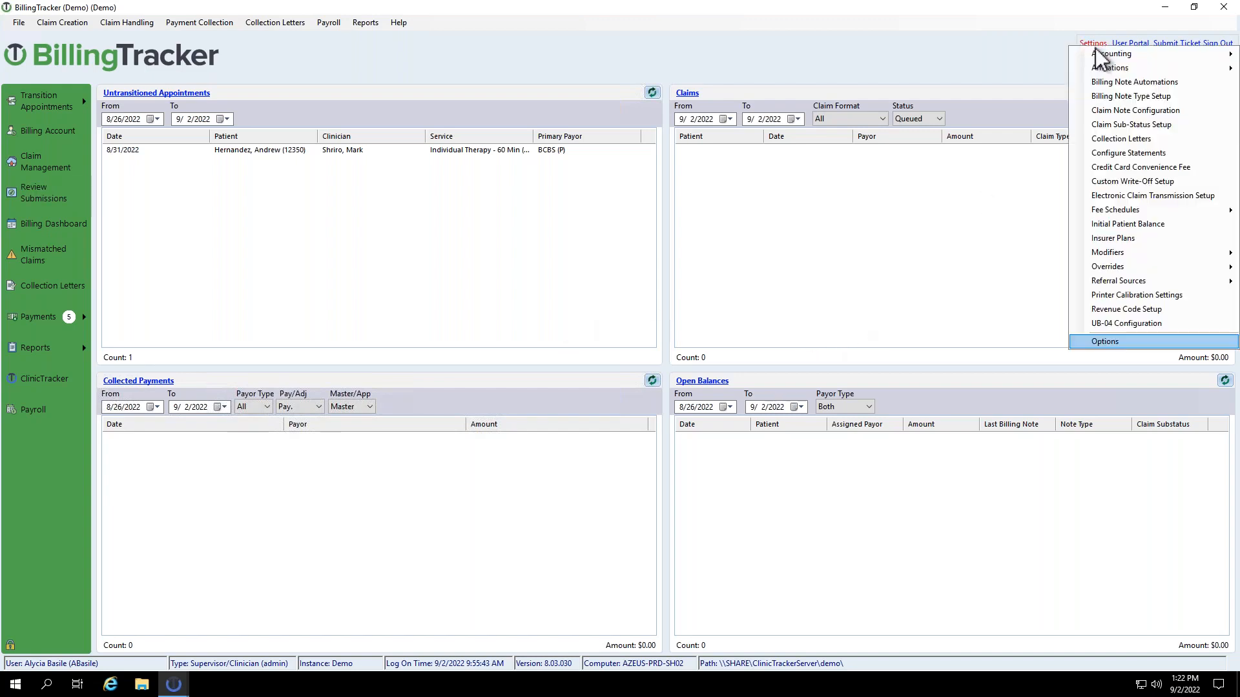
click(1105, 342)
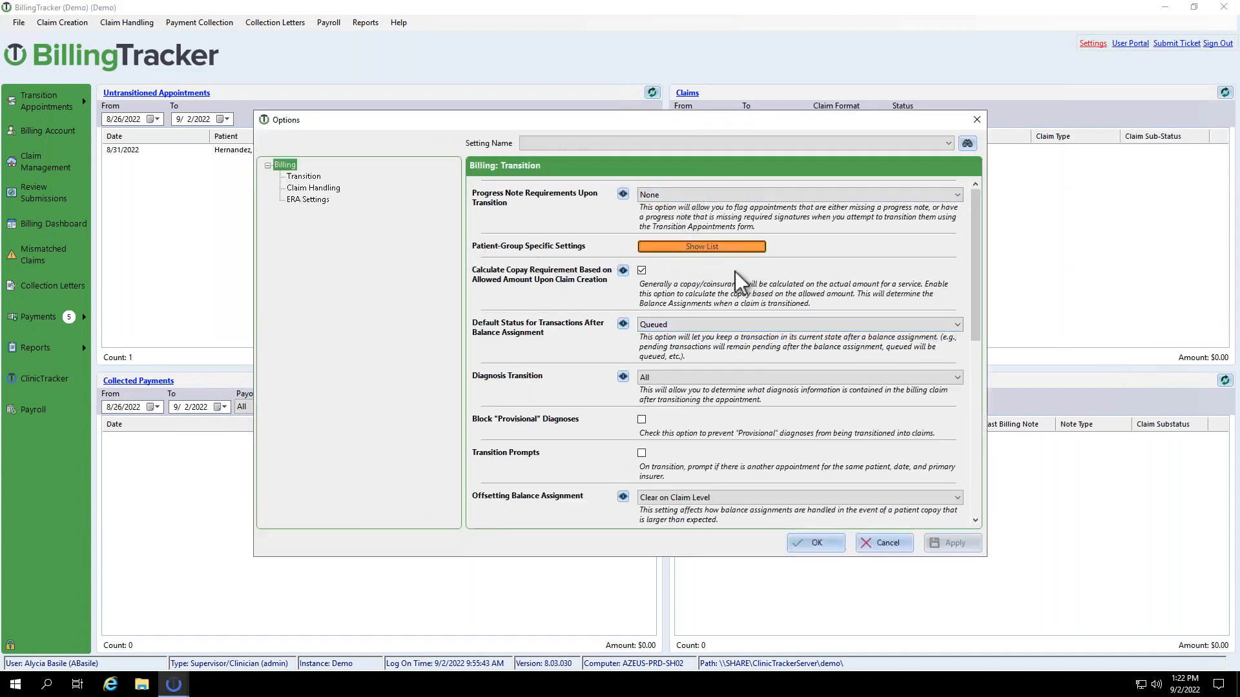
click(734, 247)
click(651, 360)
click(641, 373)
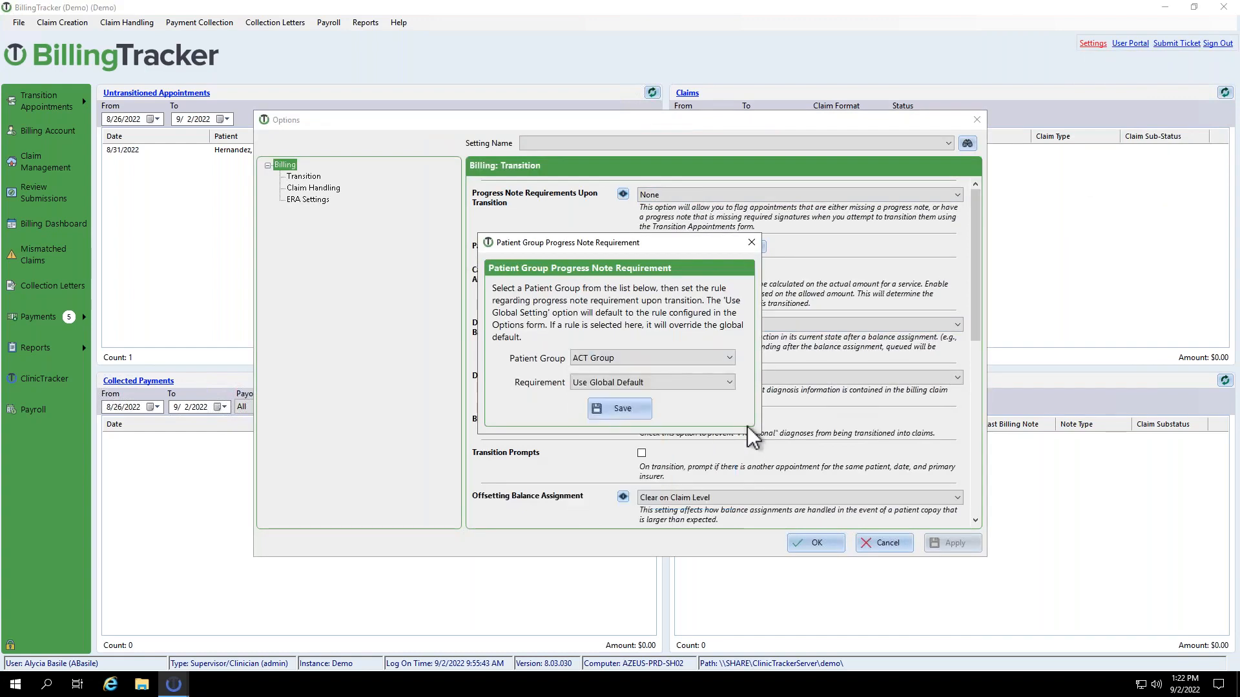
click(618, 379)
click(618, 418)
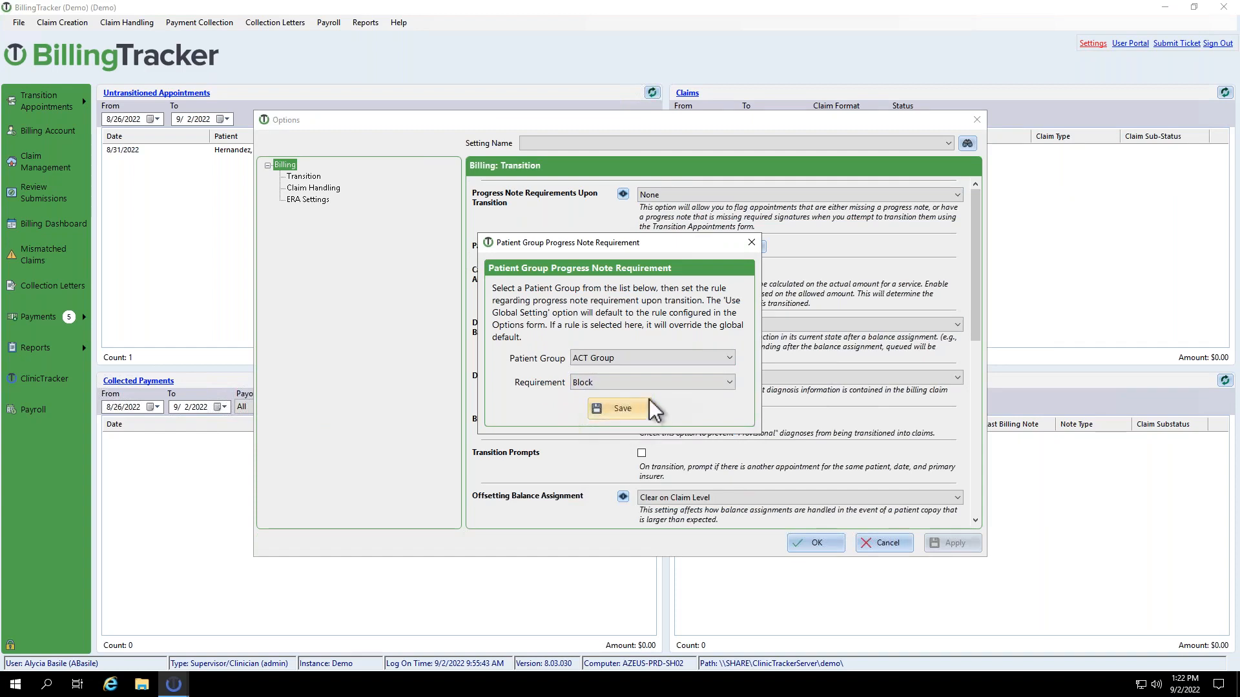
click(620, 409)
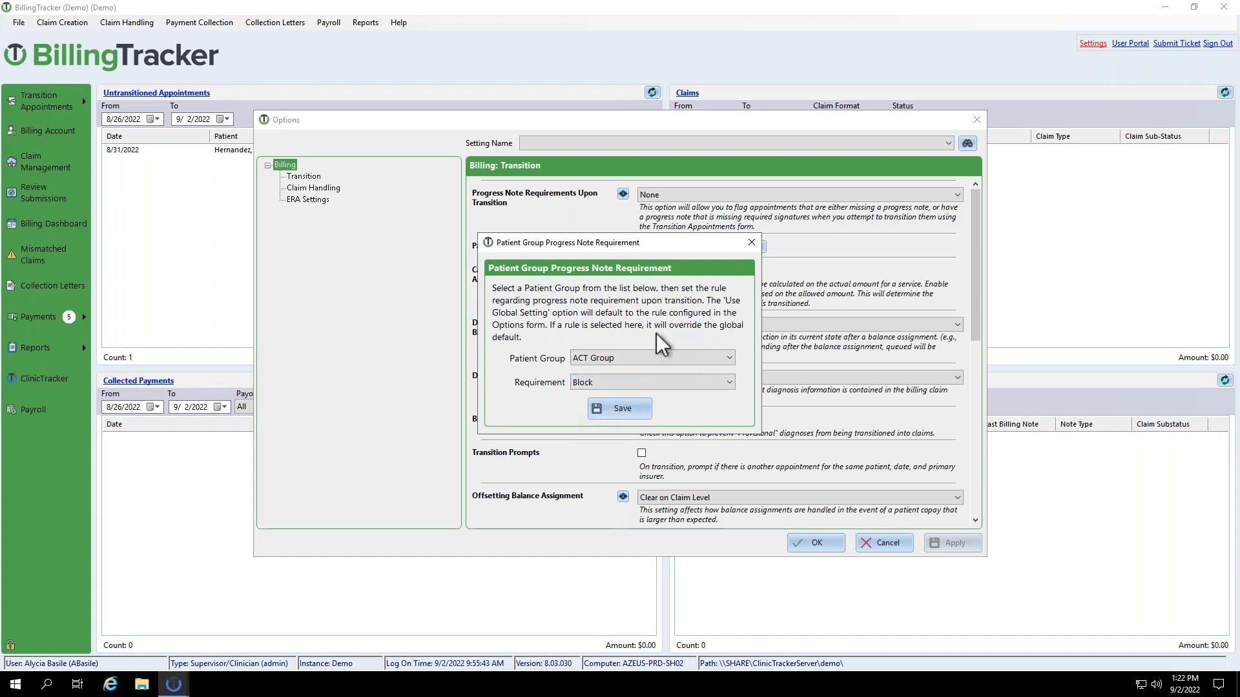
click(729, 357)
click(738, 338)
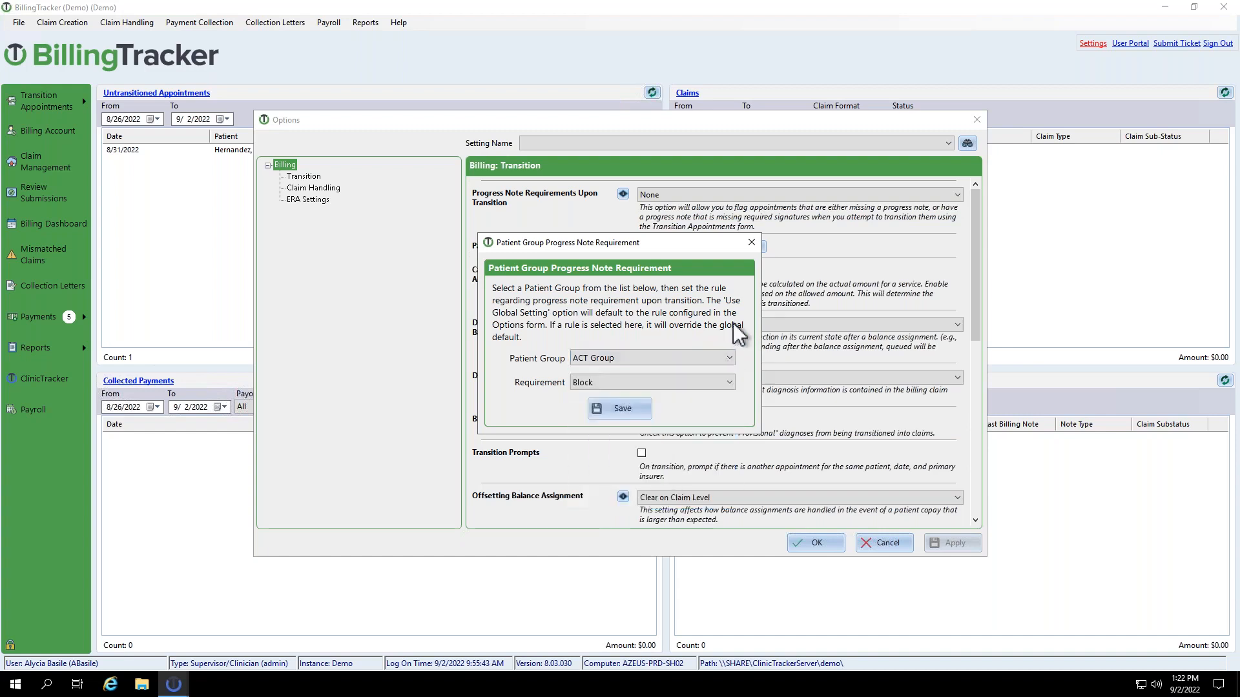
click(751, 242)
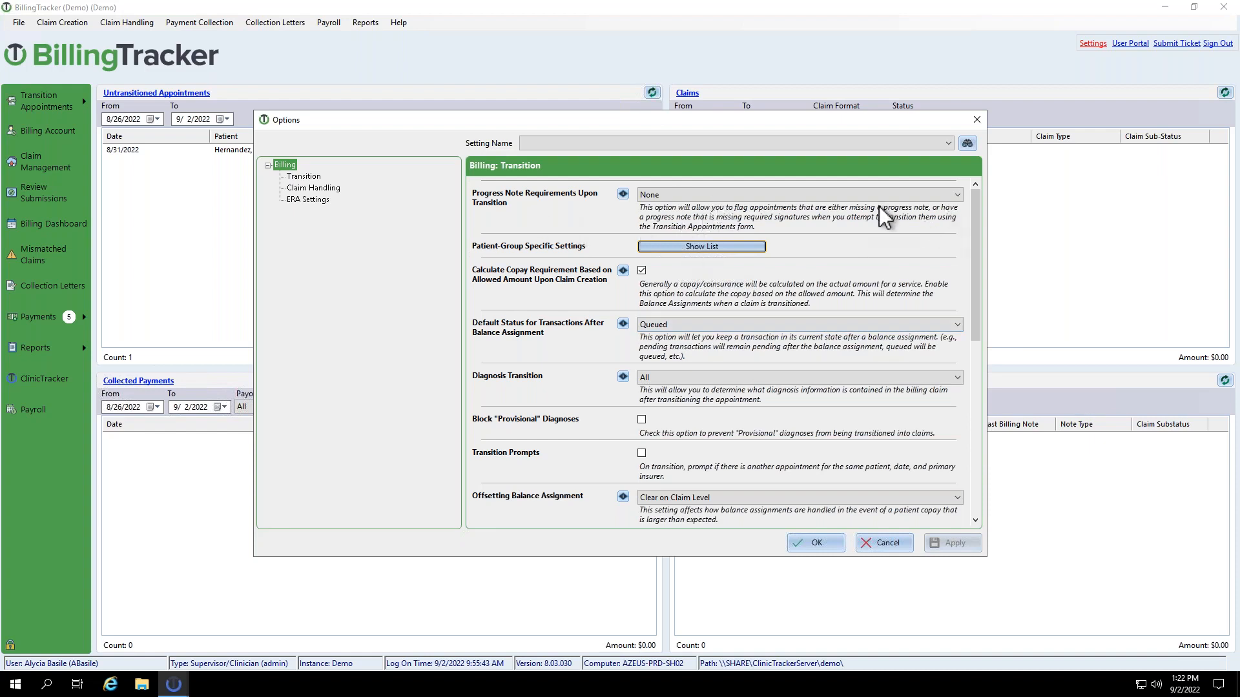
click(976, 119)
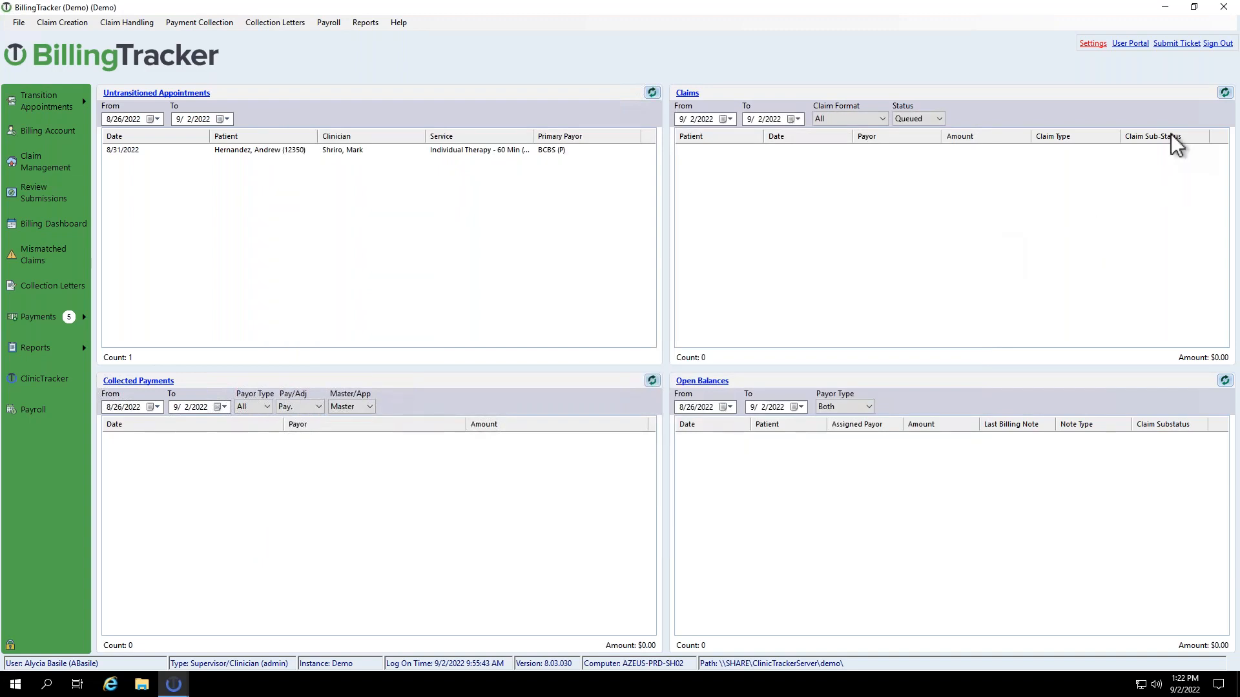
Open the BCBS insurer plan, review its general information and Plan Requirements, and close Insurer Plans.
click(1098, 44)
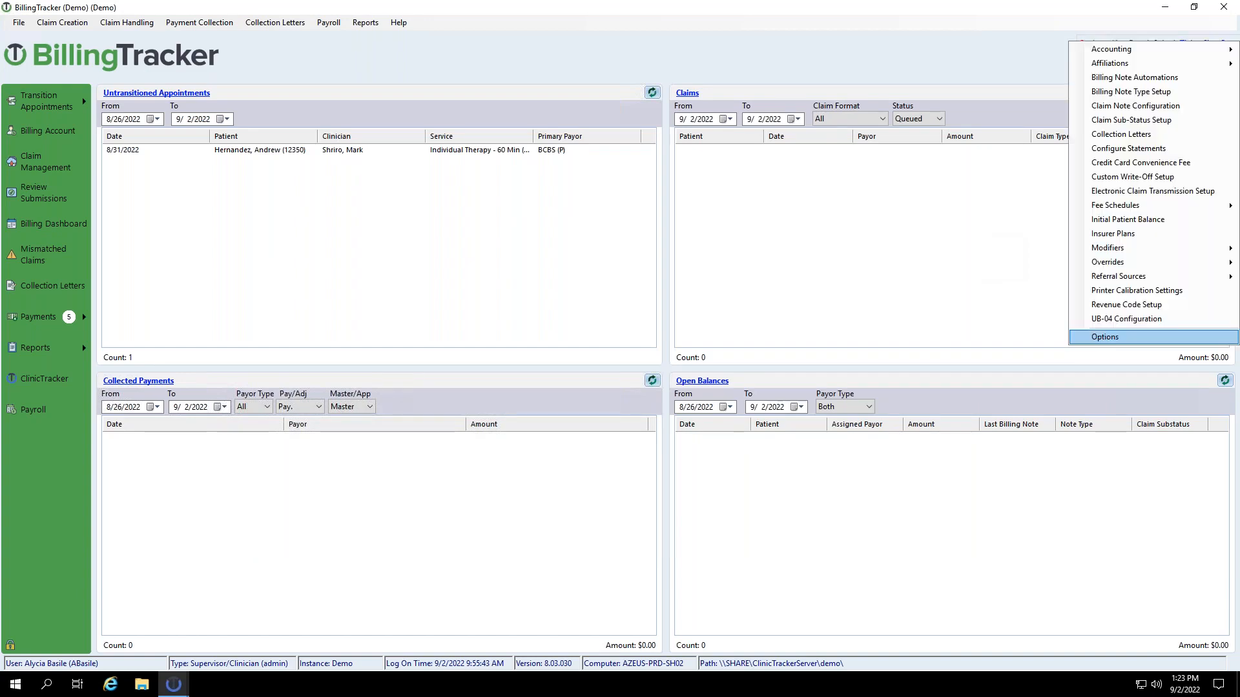
click(1117, 234)
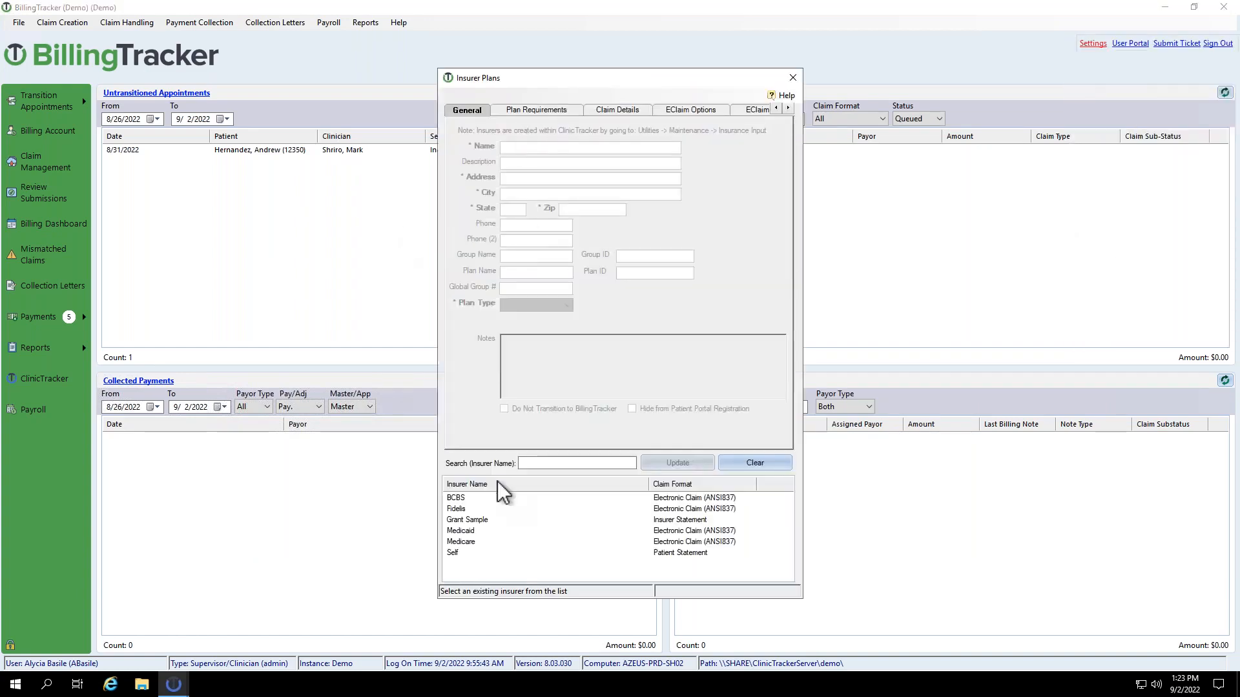
click(459, 499)
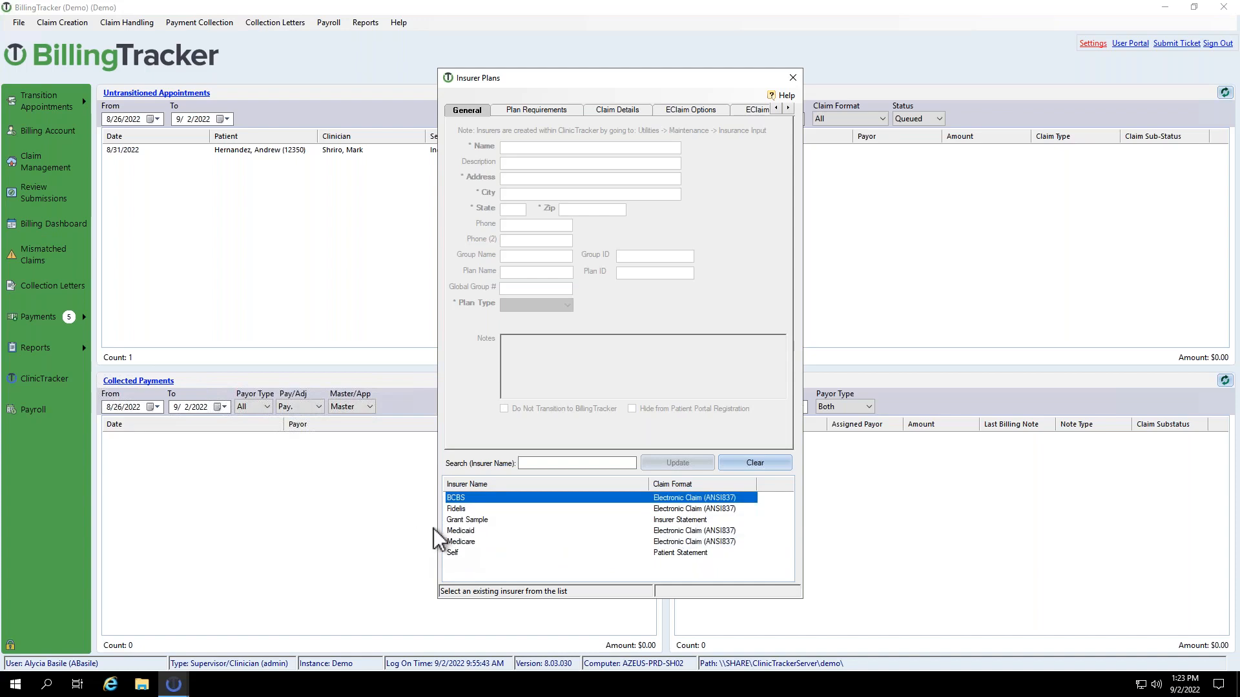
click(496, 498)
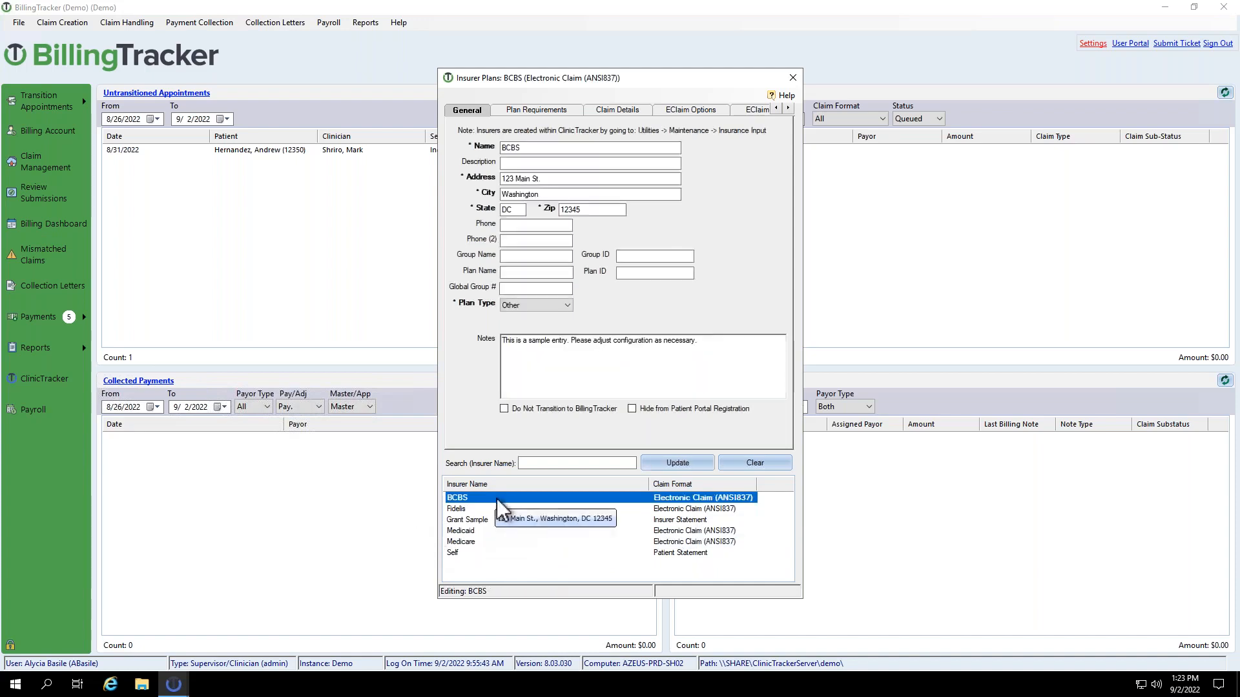
click(583, 209)
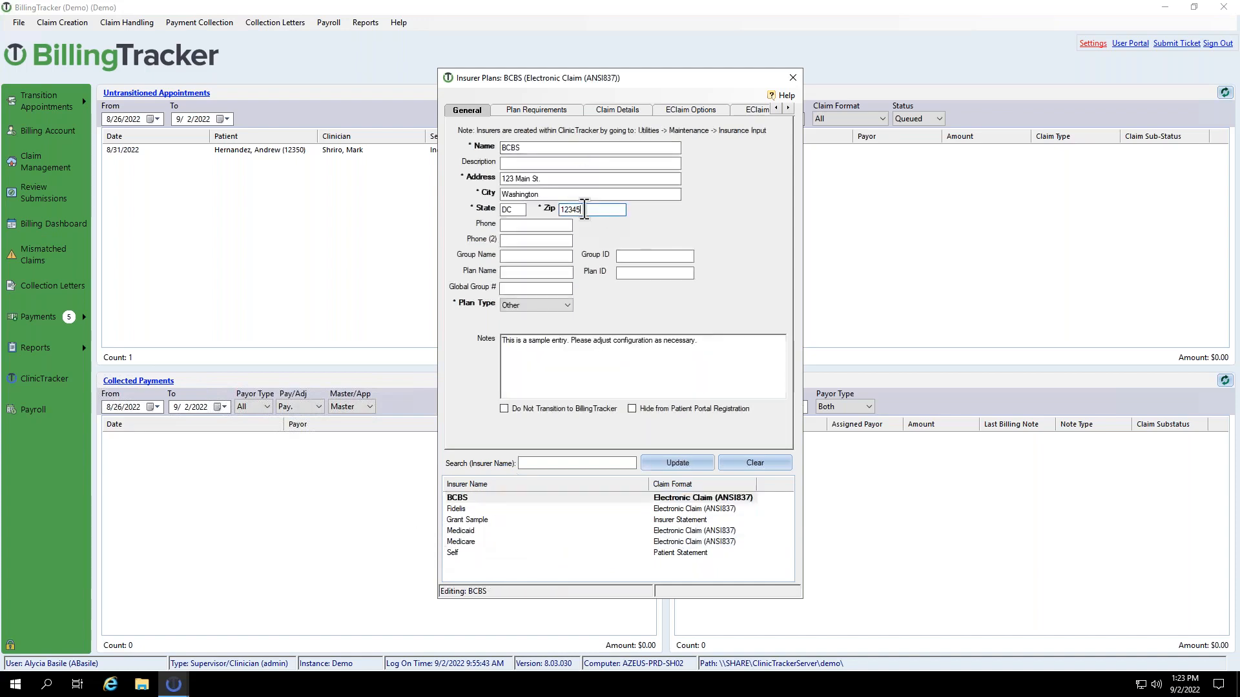
click(512, 107)
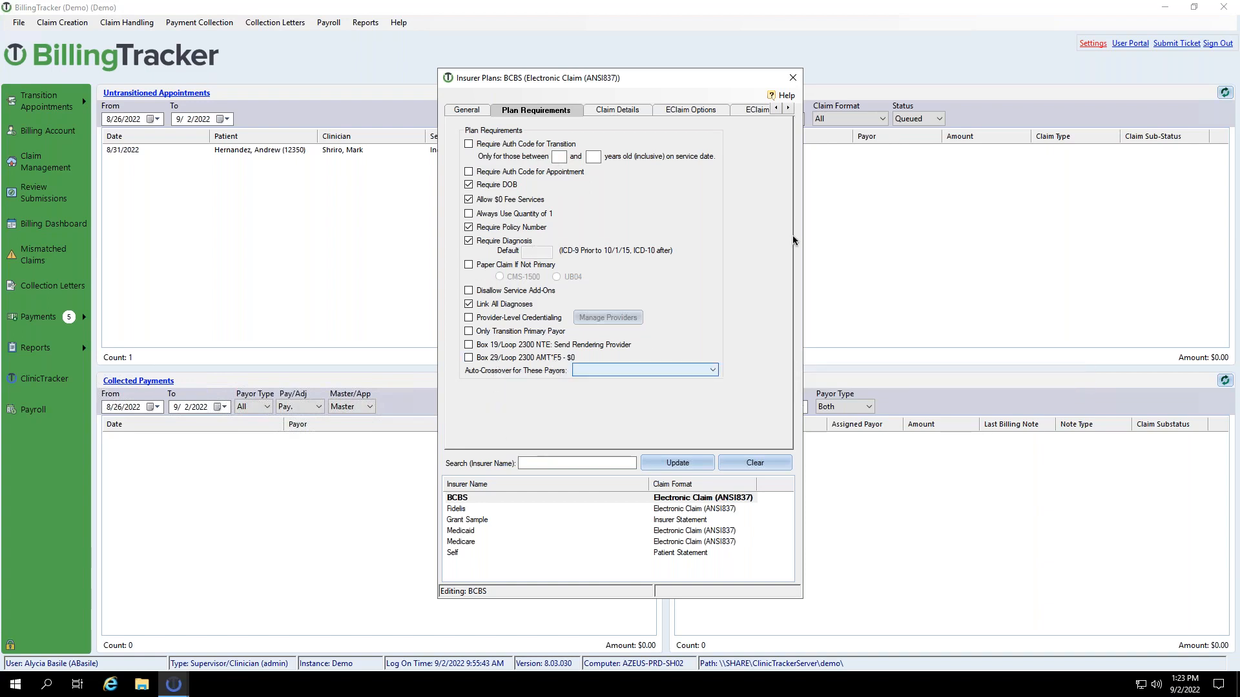
click(793, 79)
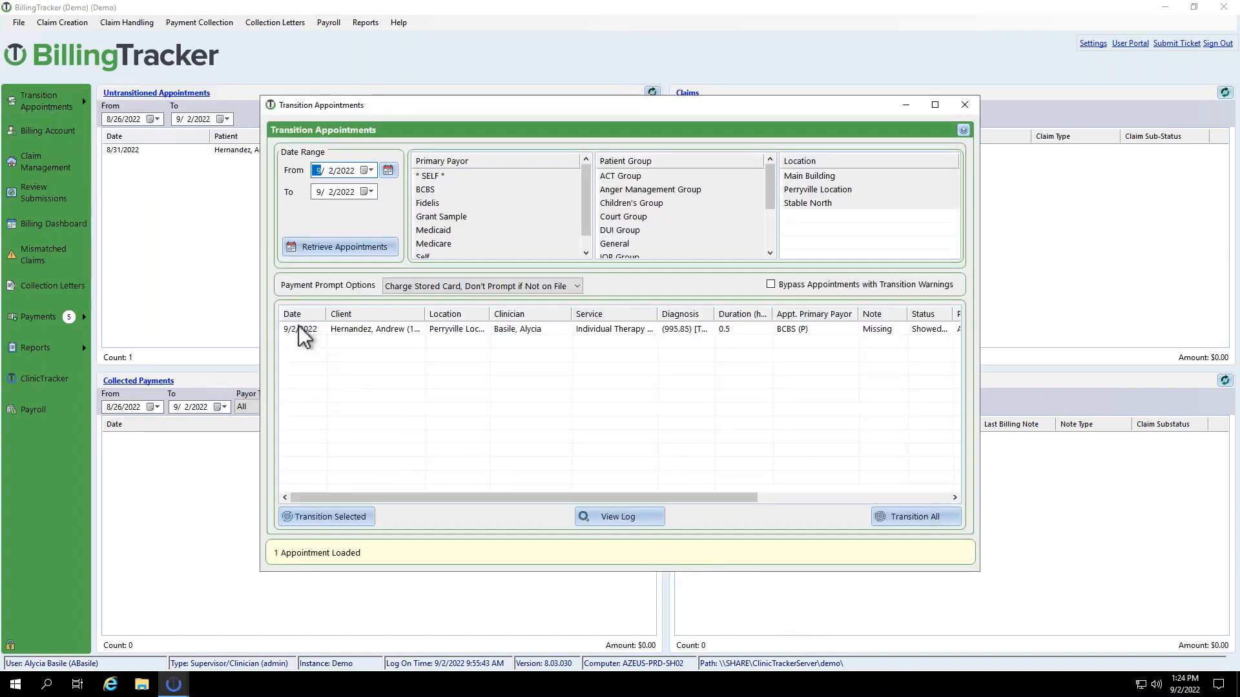
Transition the 9/2/2022 appointment into a claim with the payment prompt option set to No Payment Prompts.
click(299, 326)
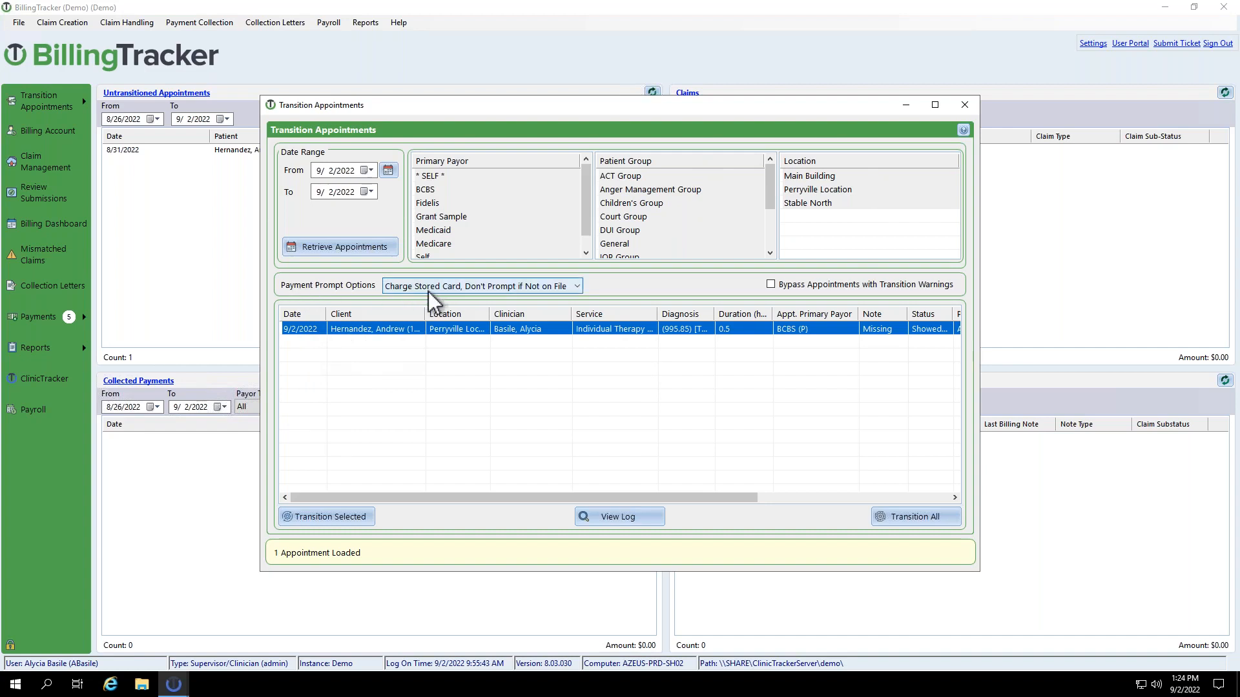
click(501, 289)
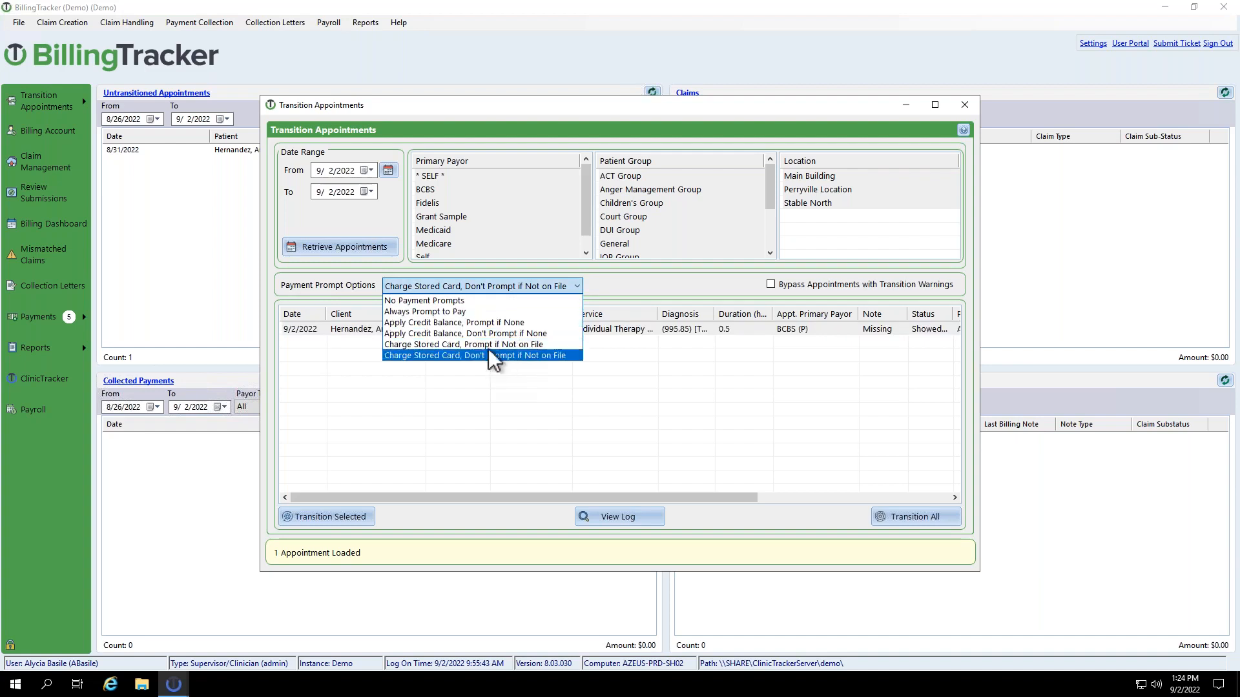
click(478, 300)
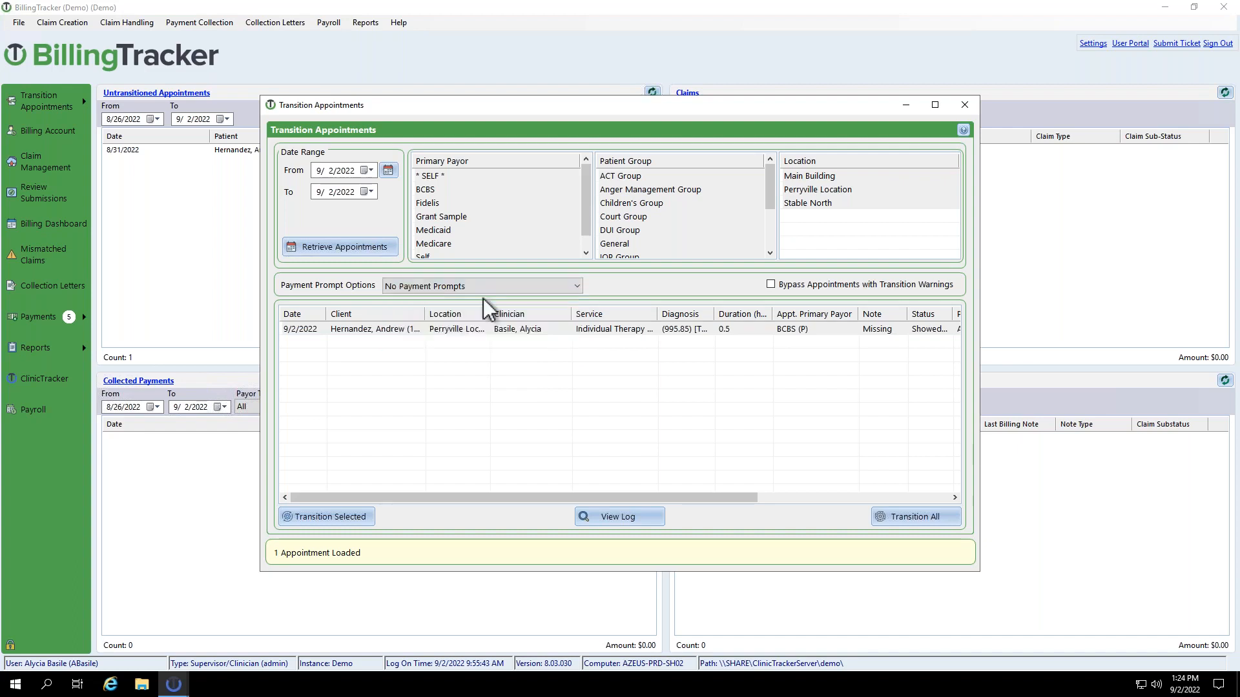
click(329, 521)
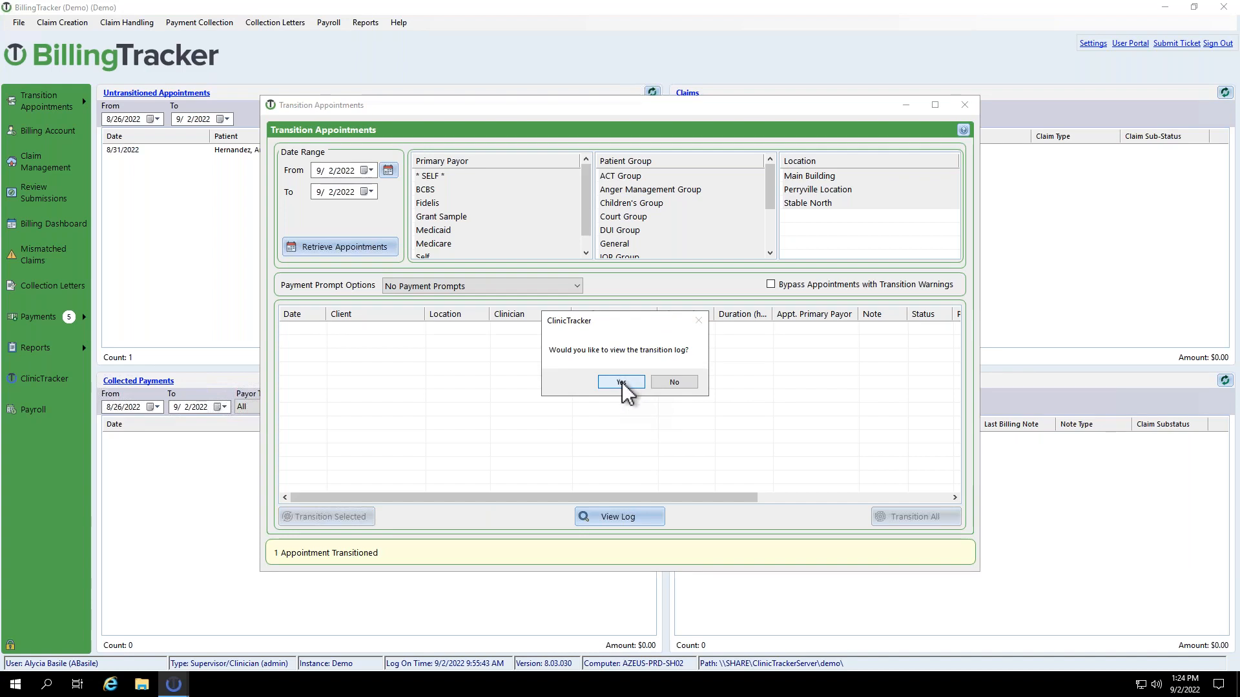
View the transition log, examine the entry on how the unit fee was calculated, and close Transition Appointments.
click(621, 382)
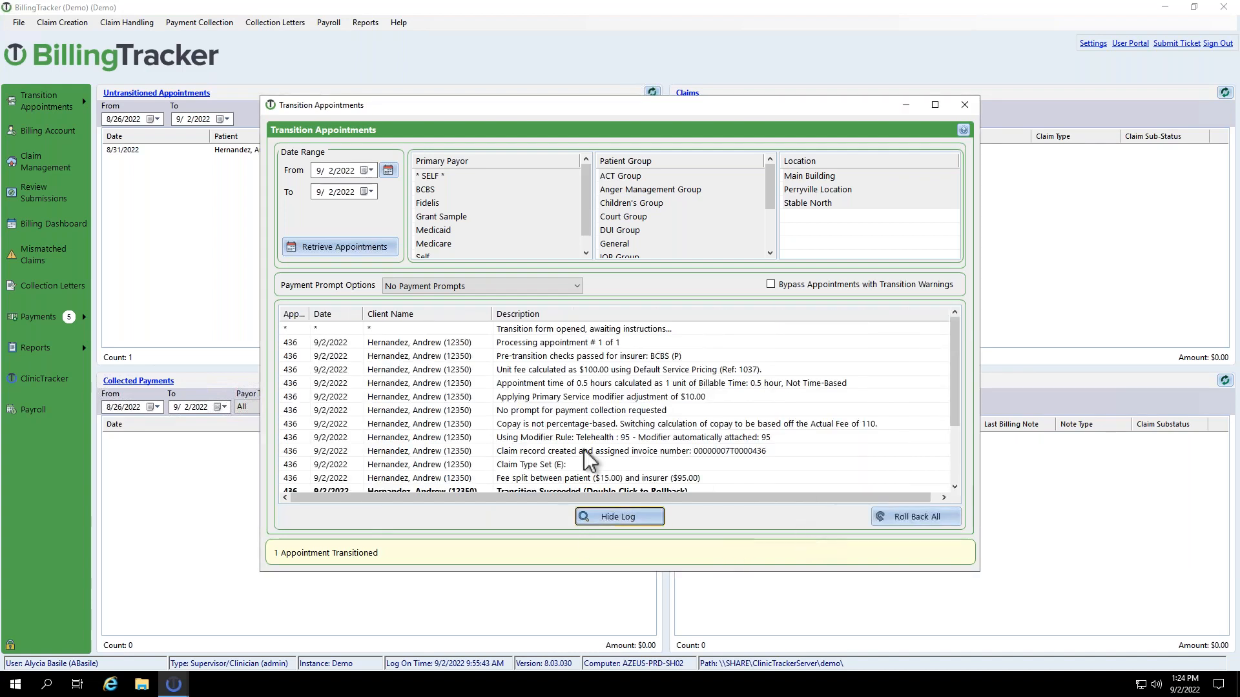
click(607, 372)
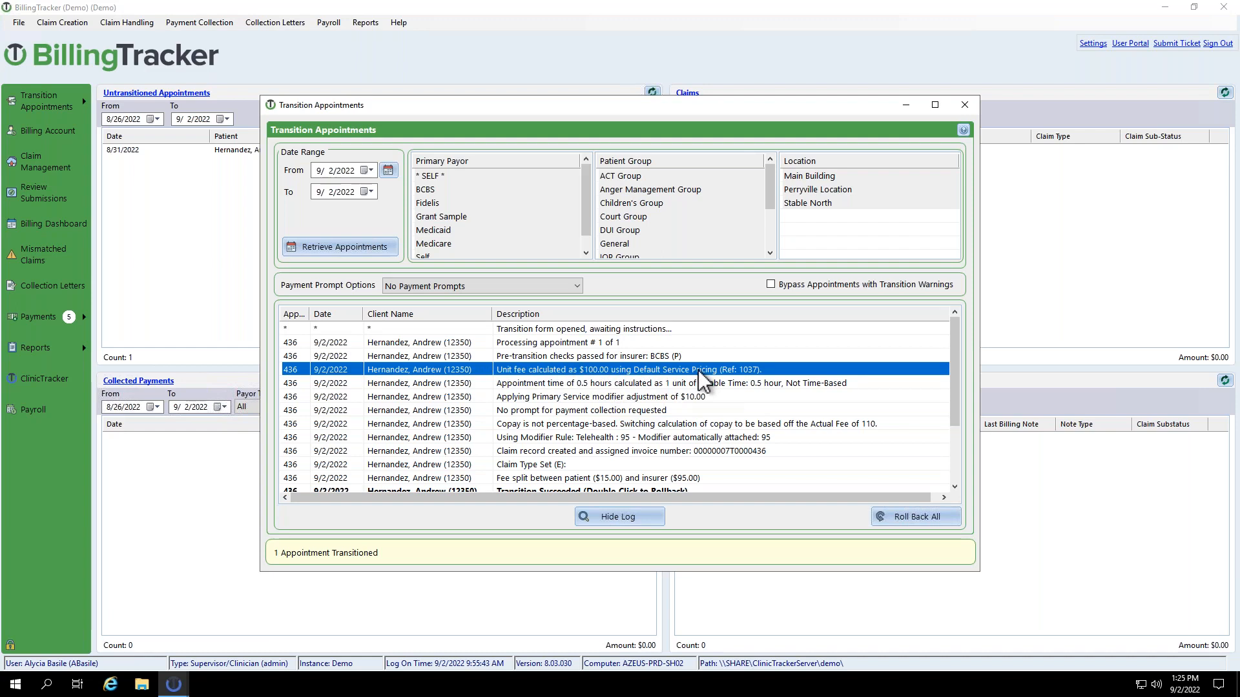
click(1032, 360)
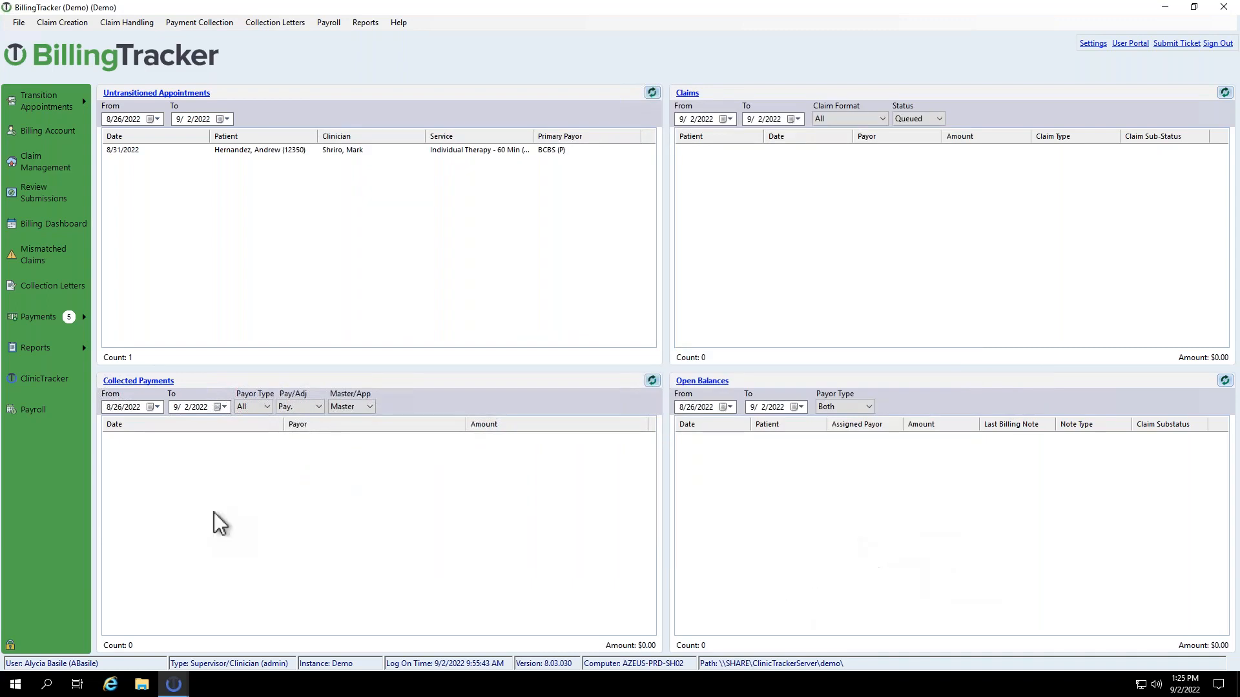
Switch to ClinicTracker, review the Service-Specific Fees on the transitioned client's primary insurance policy, and close the client's forms.
click(22, 378)
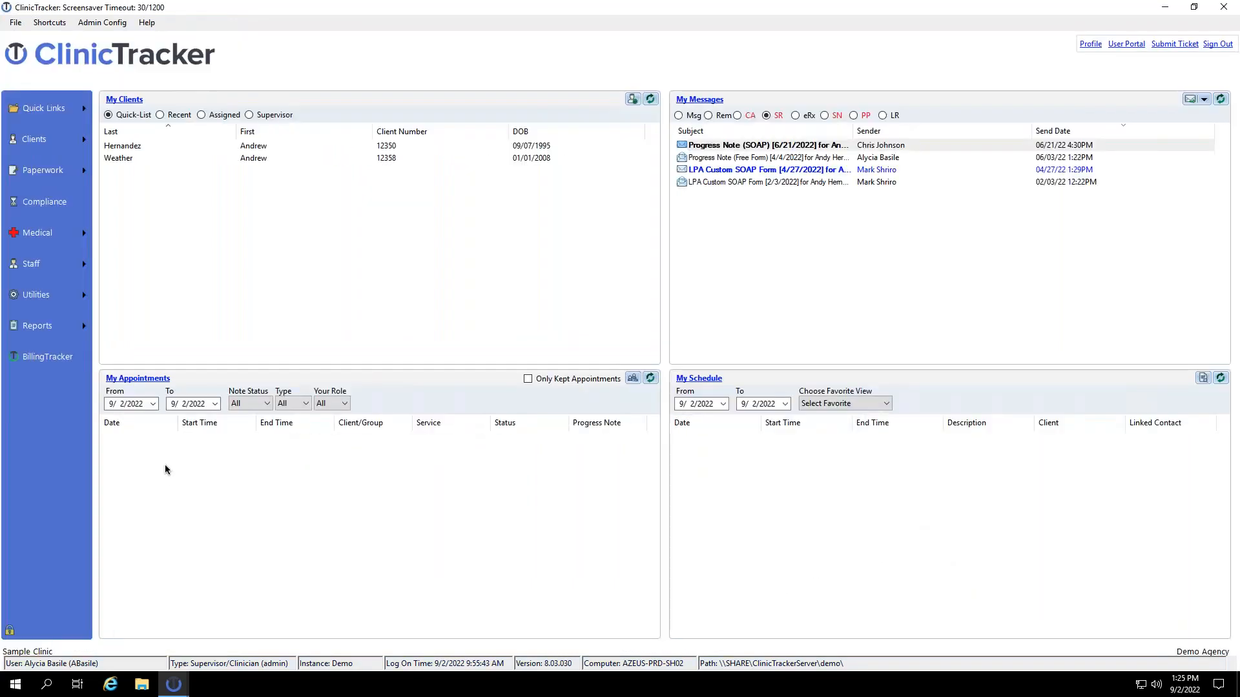
click(116, 147)
right_click(117, 147)
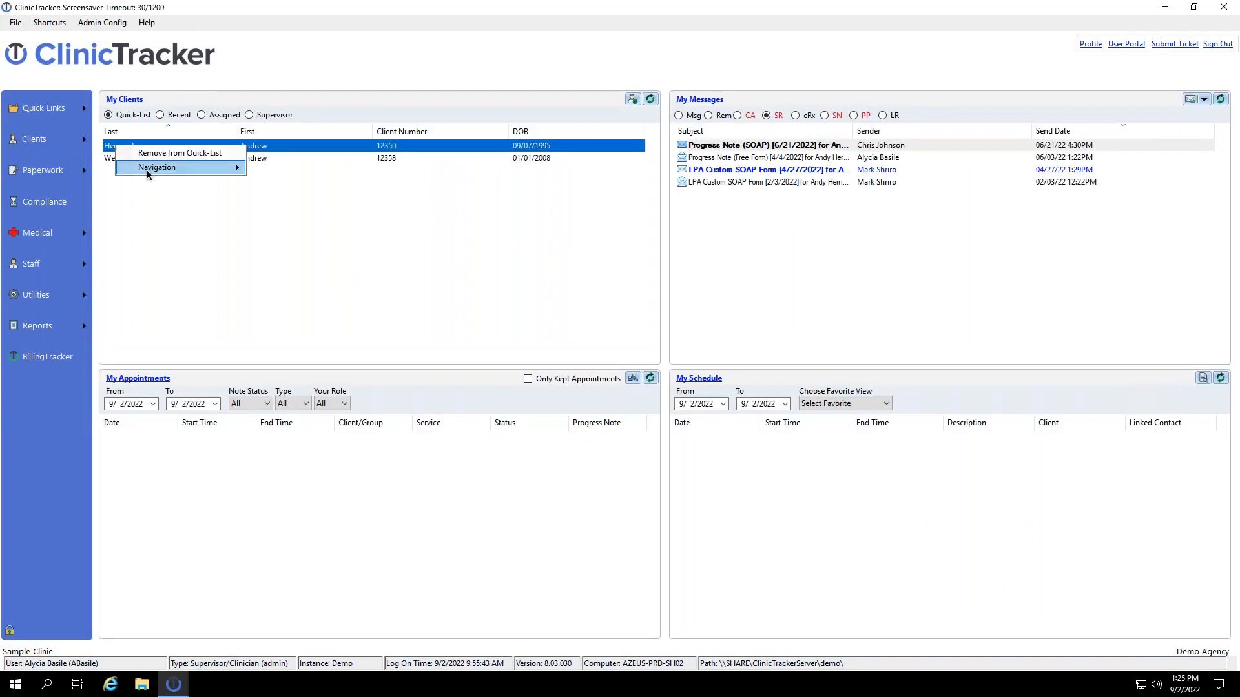
mouse_move(204, 168)
click(380, 268)
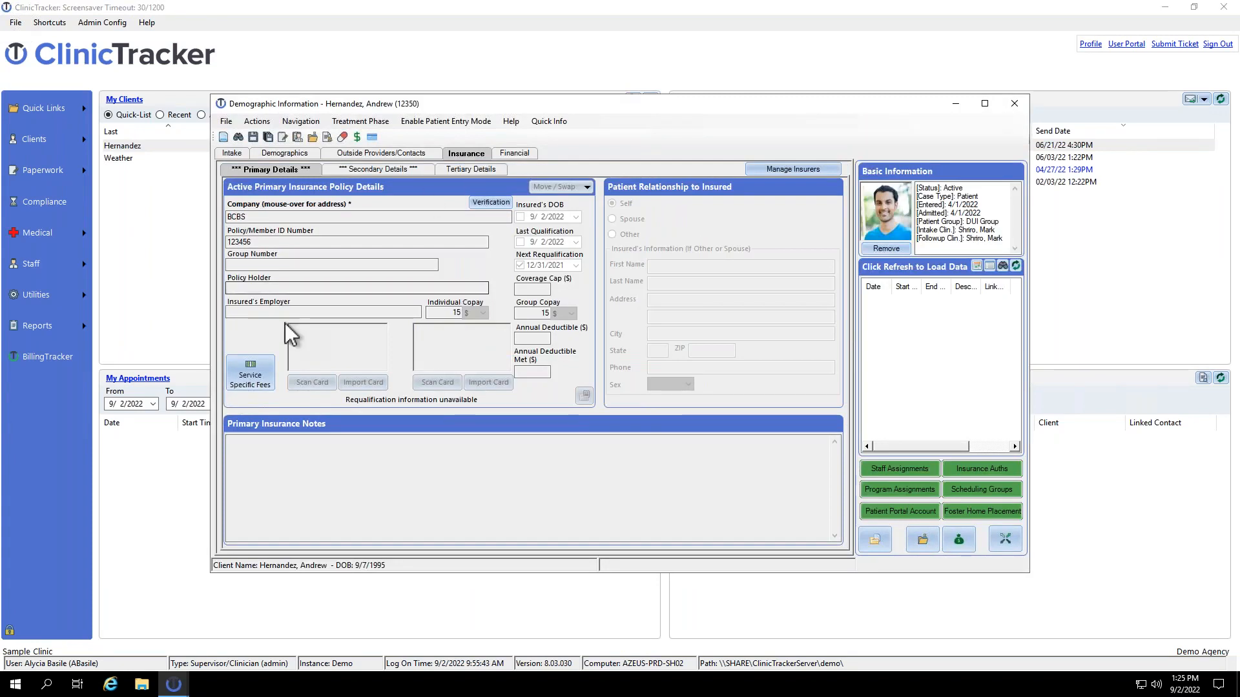
click(265, 371)
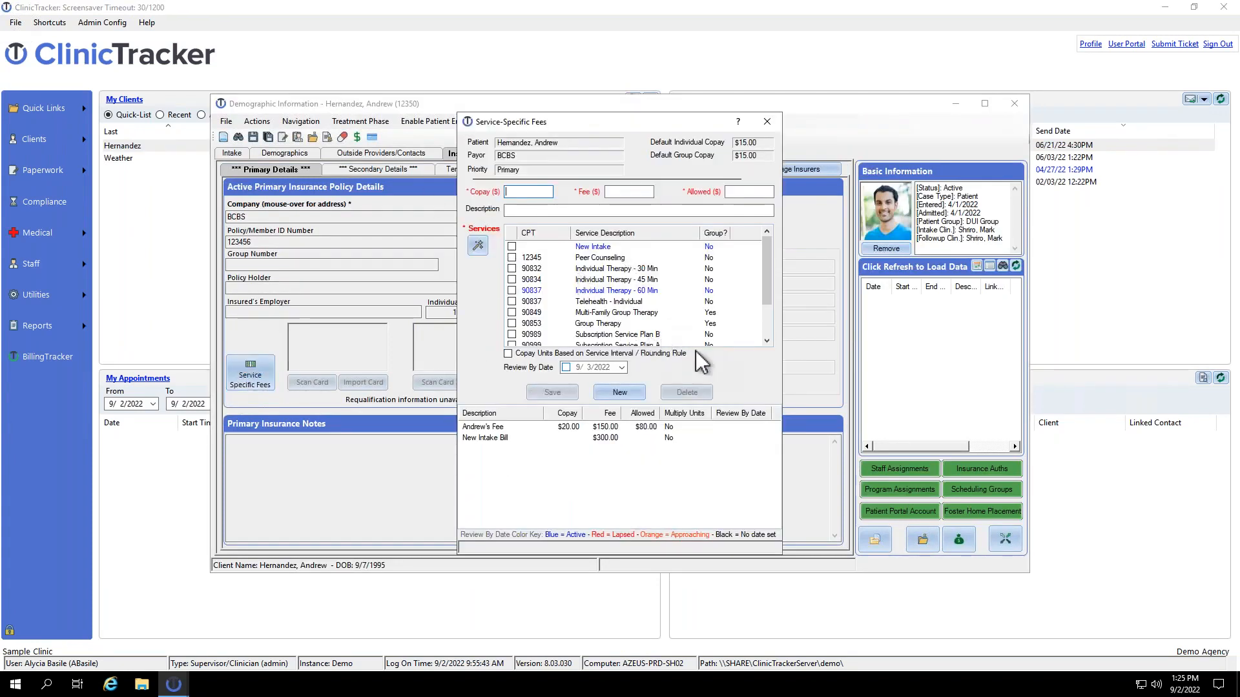
click(767, 122)
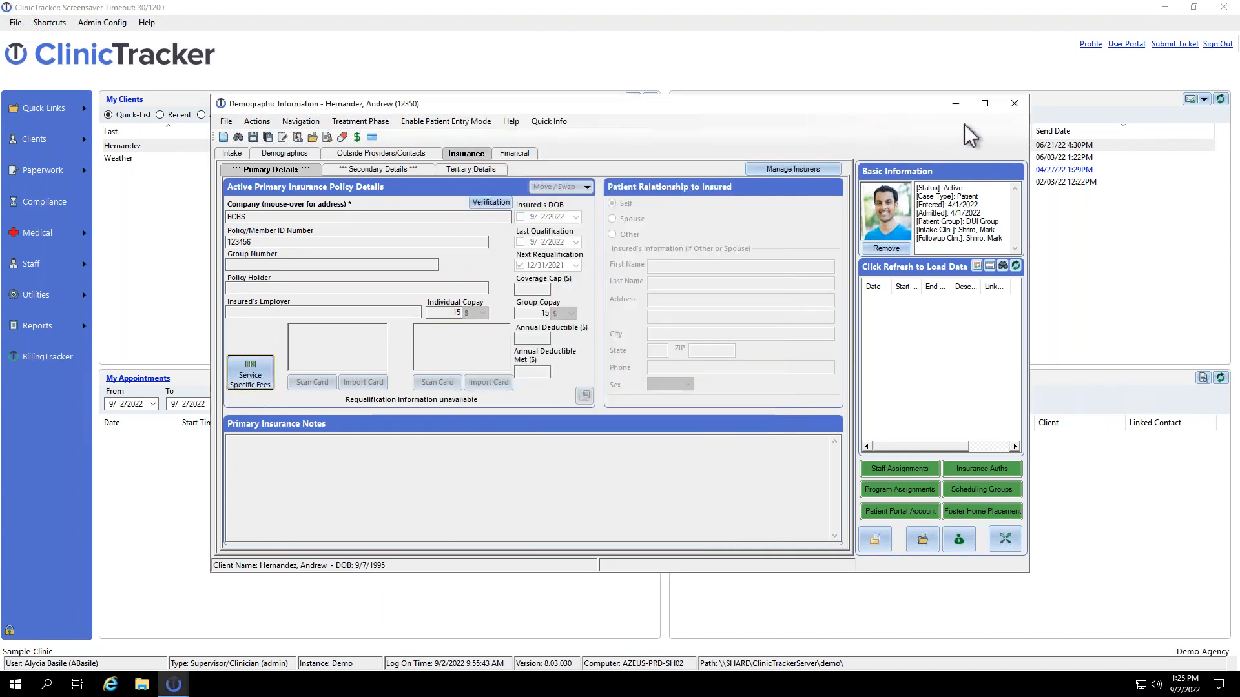
click(1014, 104)
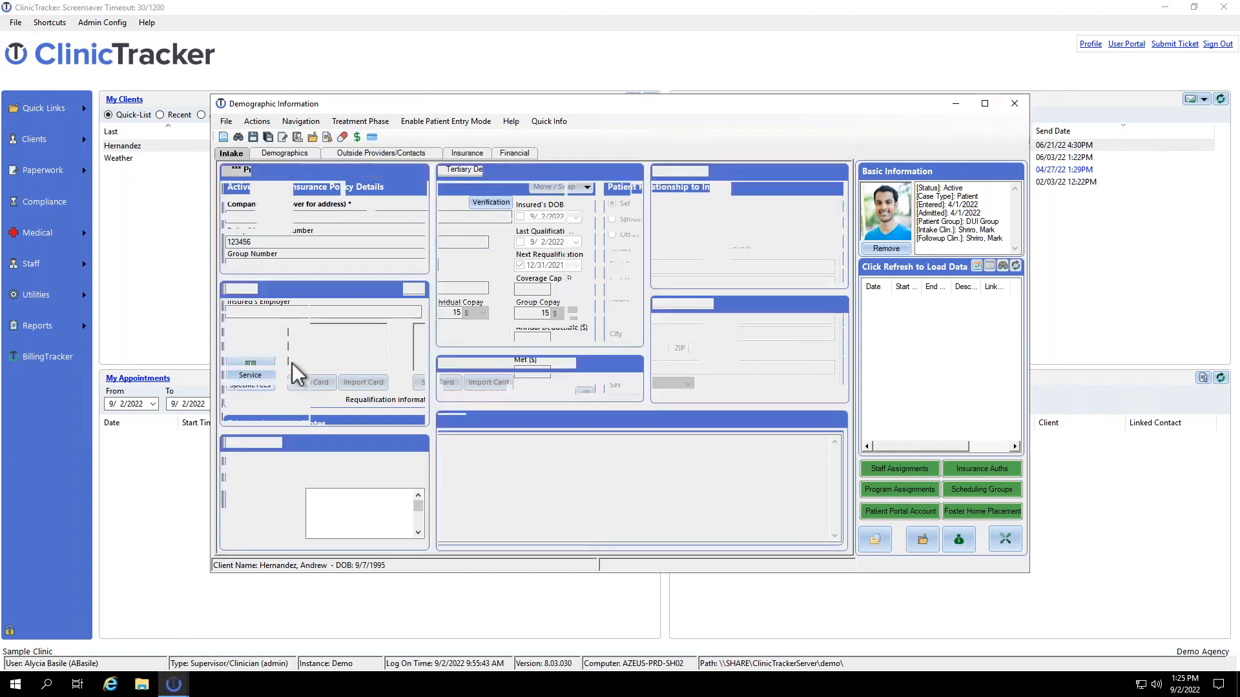
Switch back to BillingTracker and open the fee schedule configuration.
click(48, 361)
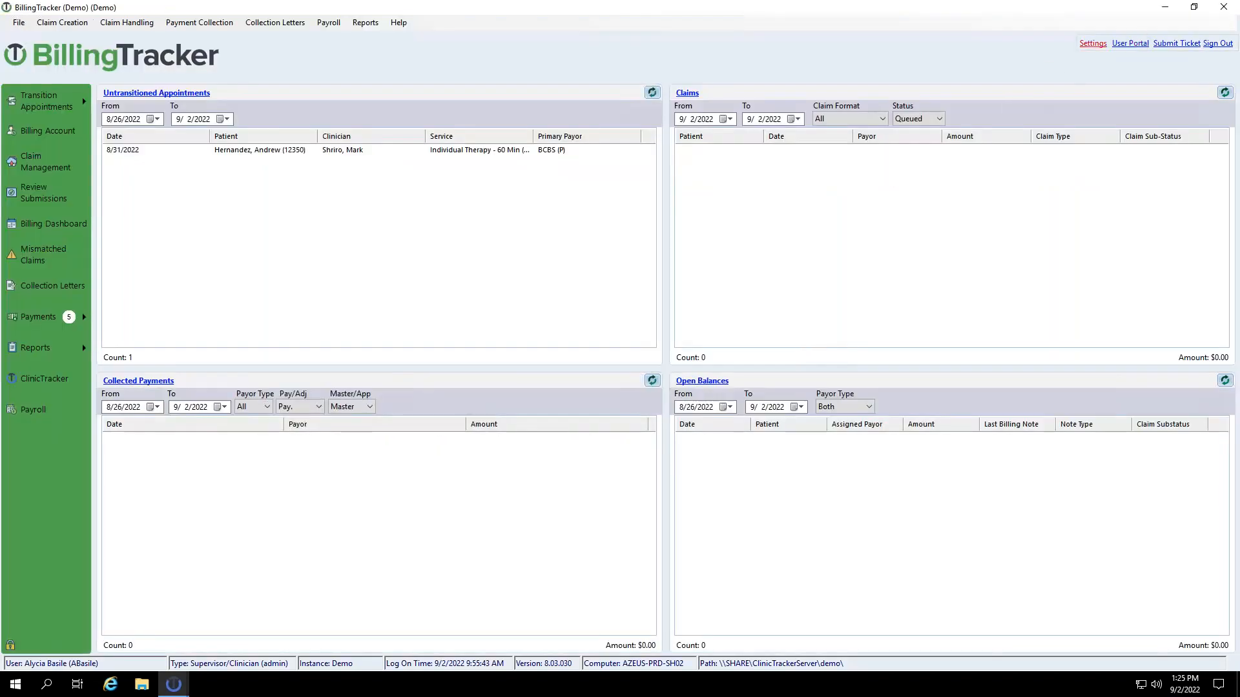
click(1093, 43)
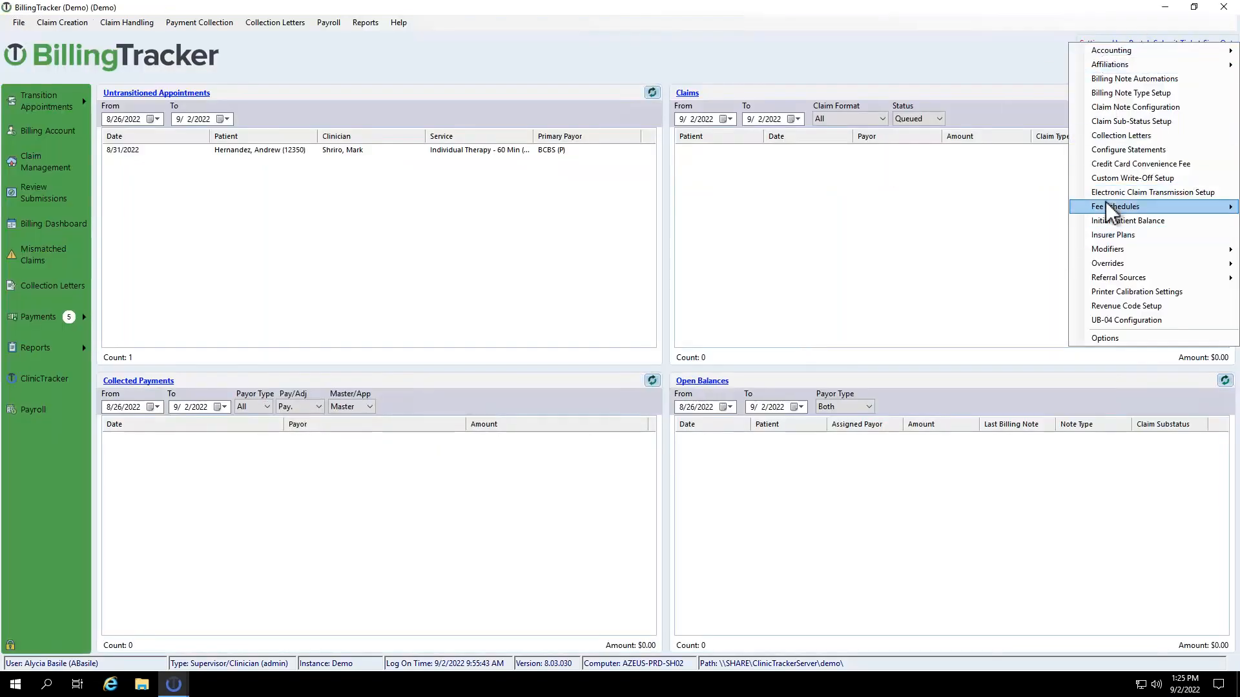
mouse_move(1105, 205)
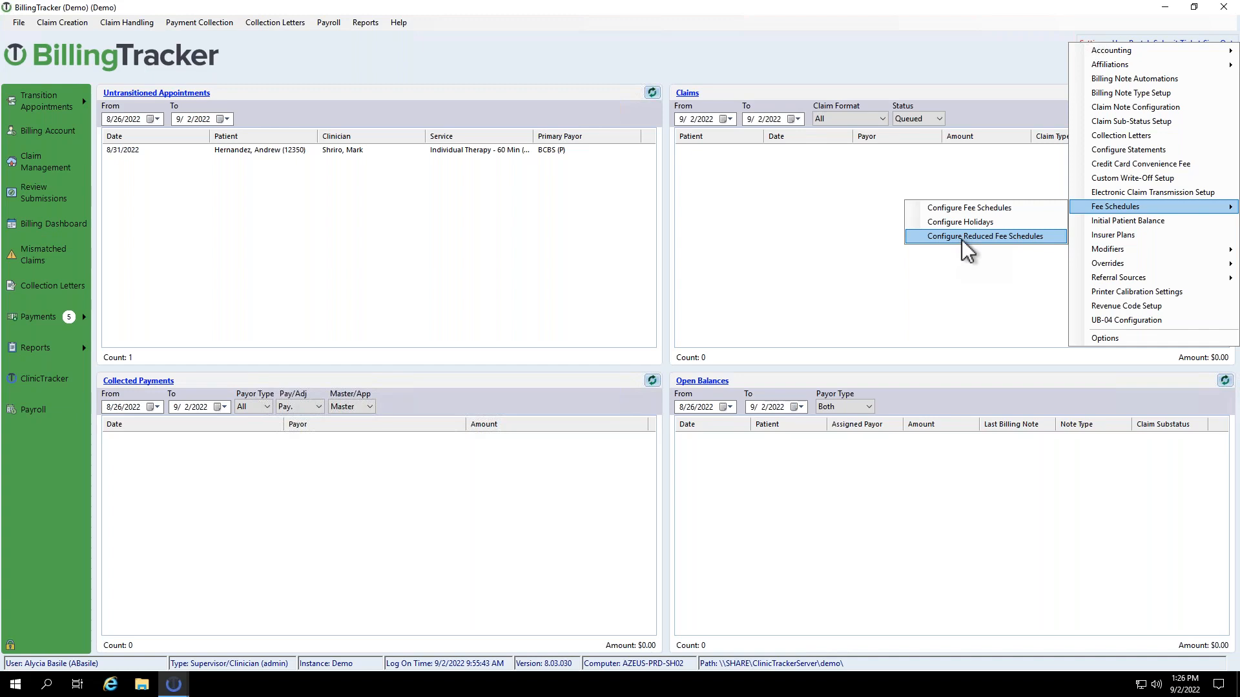
click(968, 209)
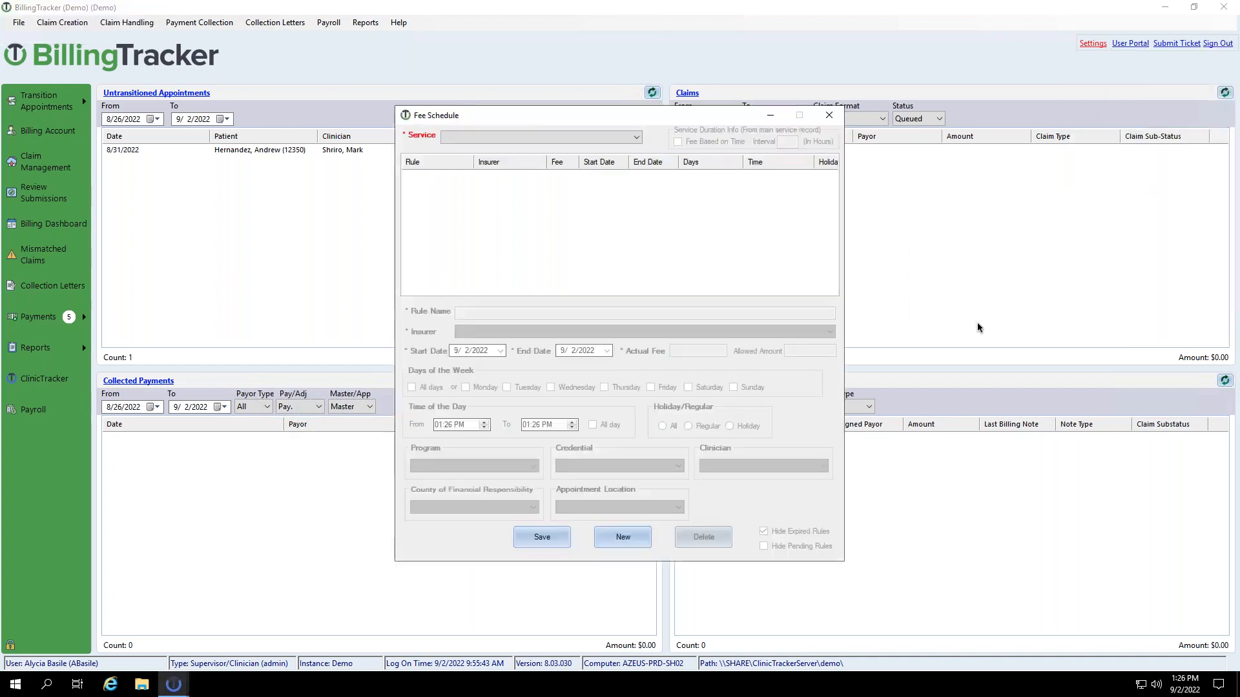
Start a fee rule named Medicaid for the Case Management (15 min) (T1016) service with Medicaid as the insurer.
click(610, 141)
click(530, 149)
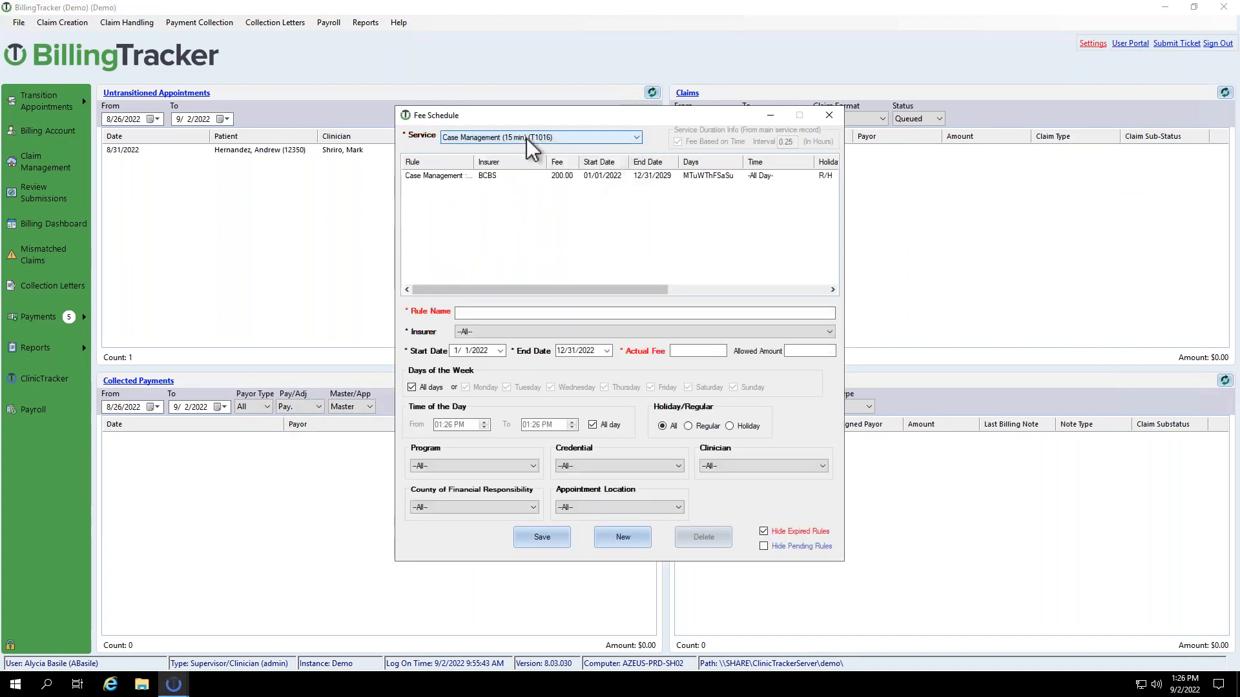
click(491, 328)
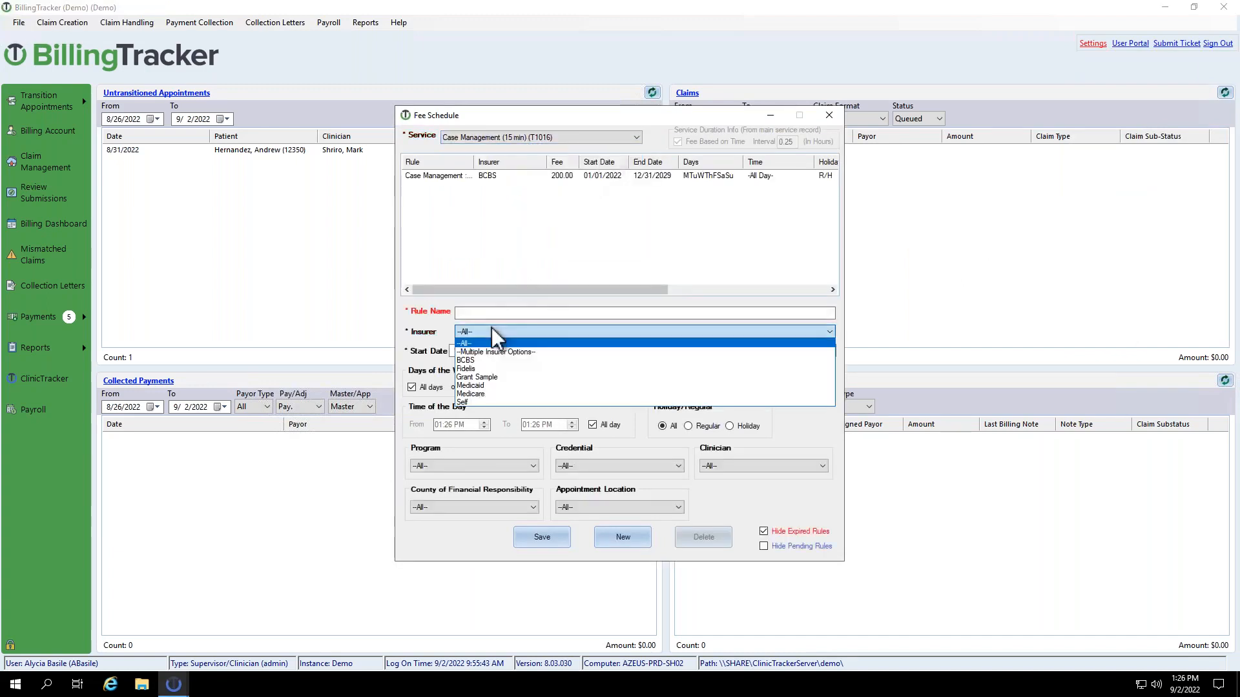
click(491, 385)
click(490, 313)
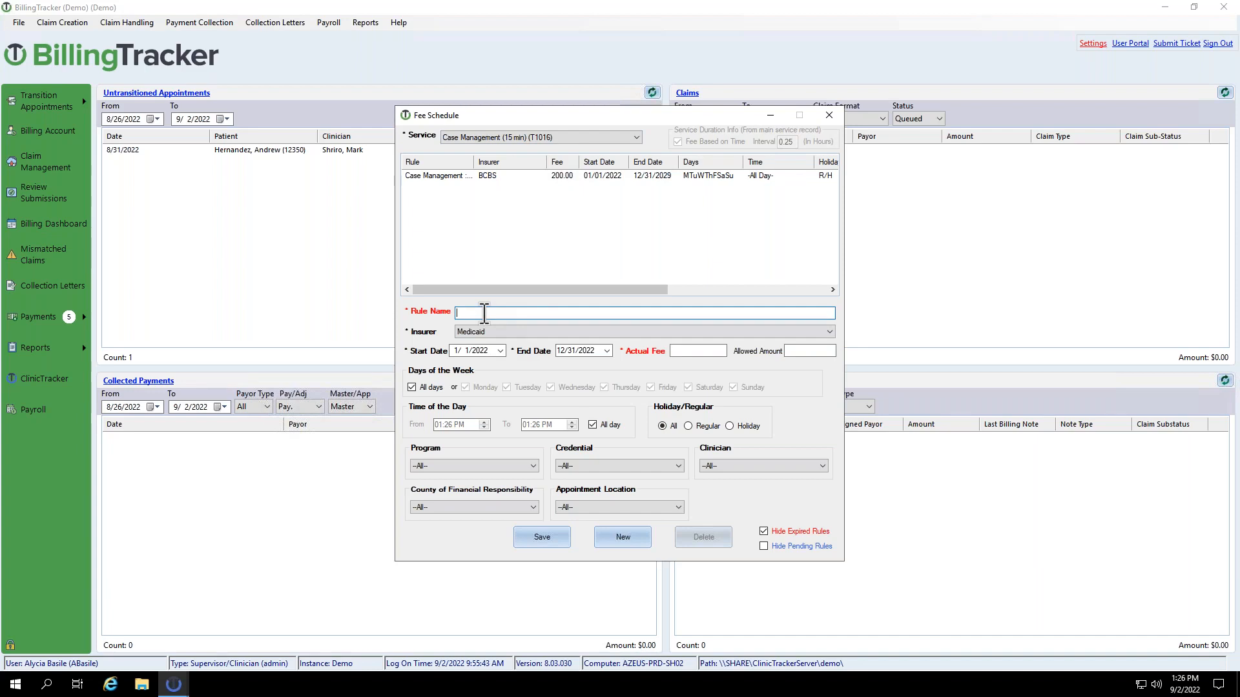
text(Medicaid)
Set the Medicaid rule's actual fee to 125 and allowed amount to 100, save the rule, and close the fee schedule.
click(690, 352)
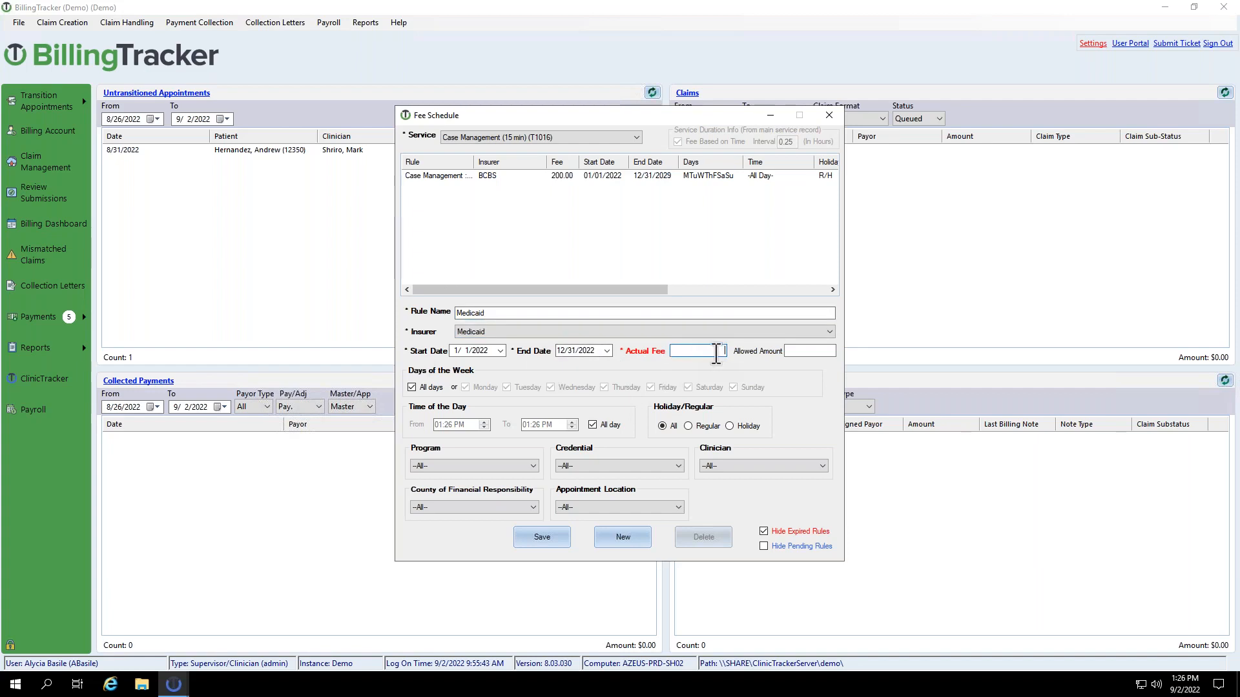
text(125)
click(818, 352)
text(100)
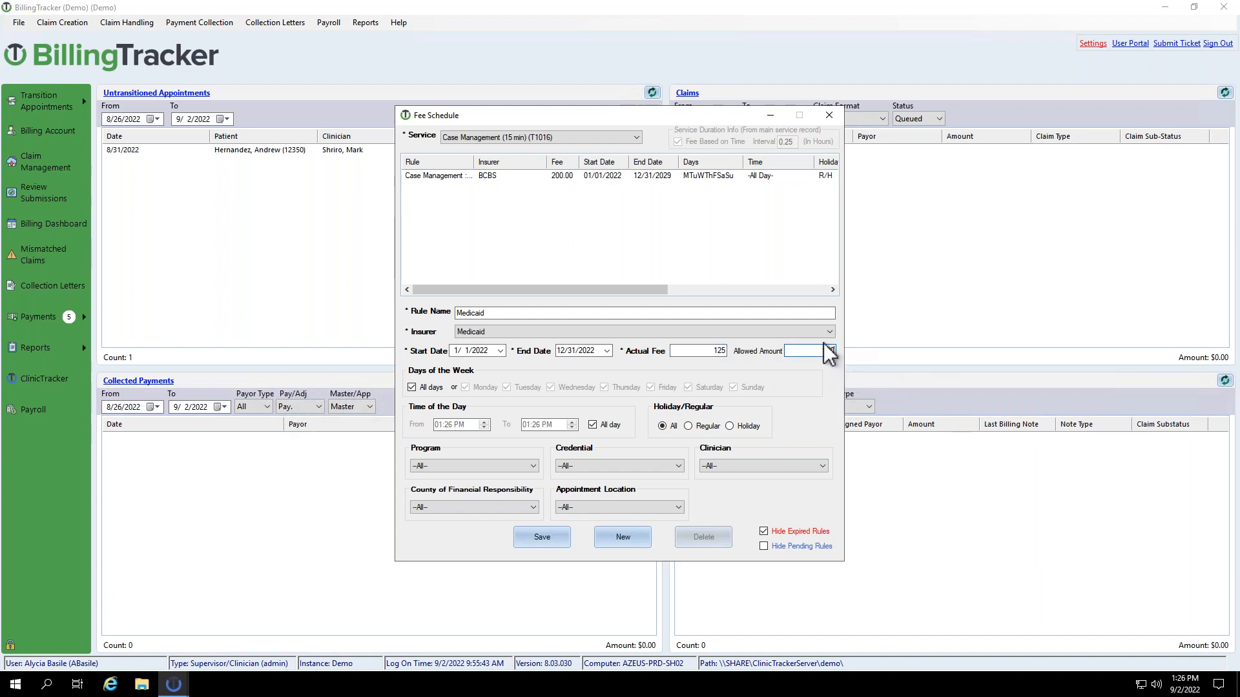
drag(835, 350, 815, 353)
drag(722, 351, 713, 351)
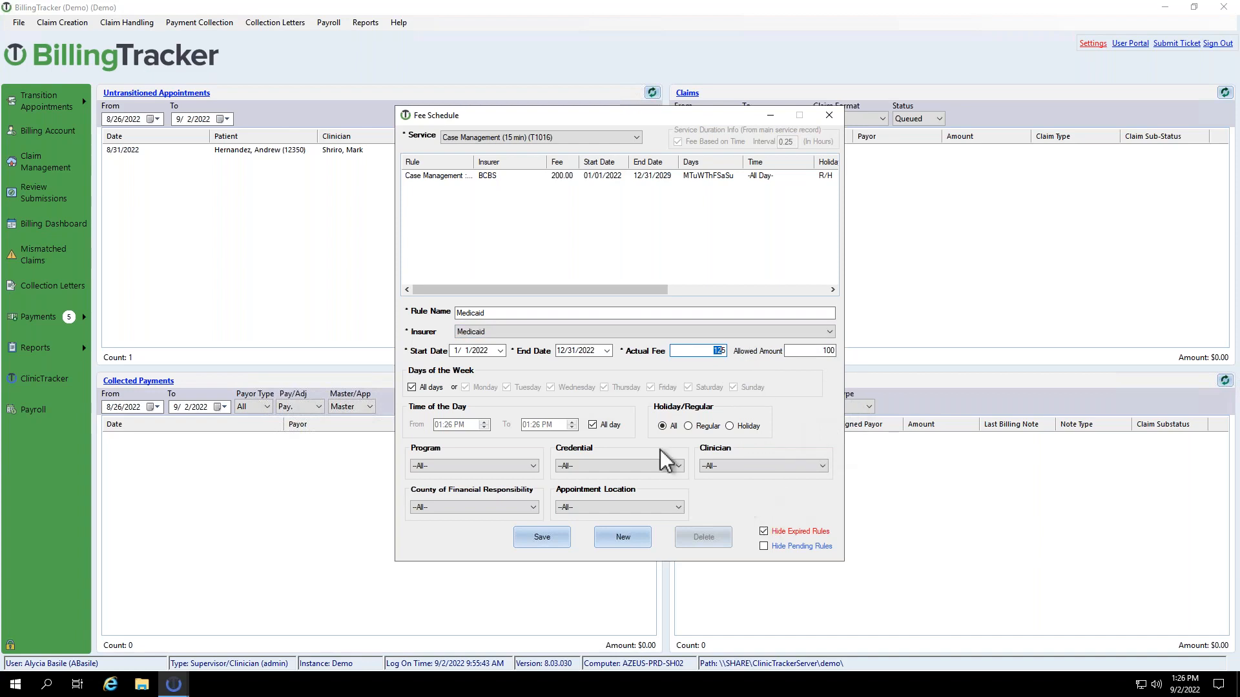
click(481, 478)
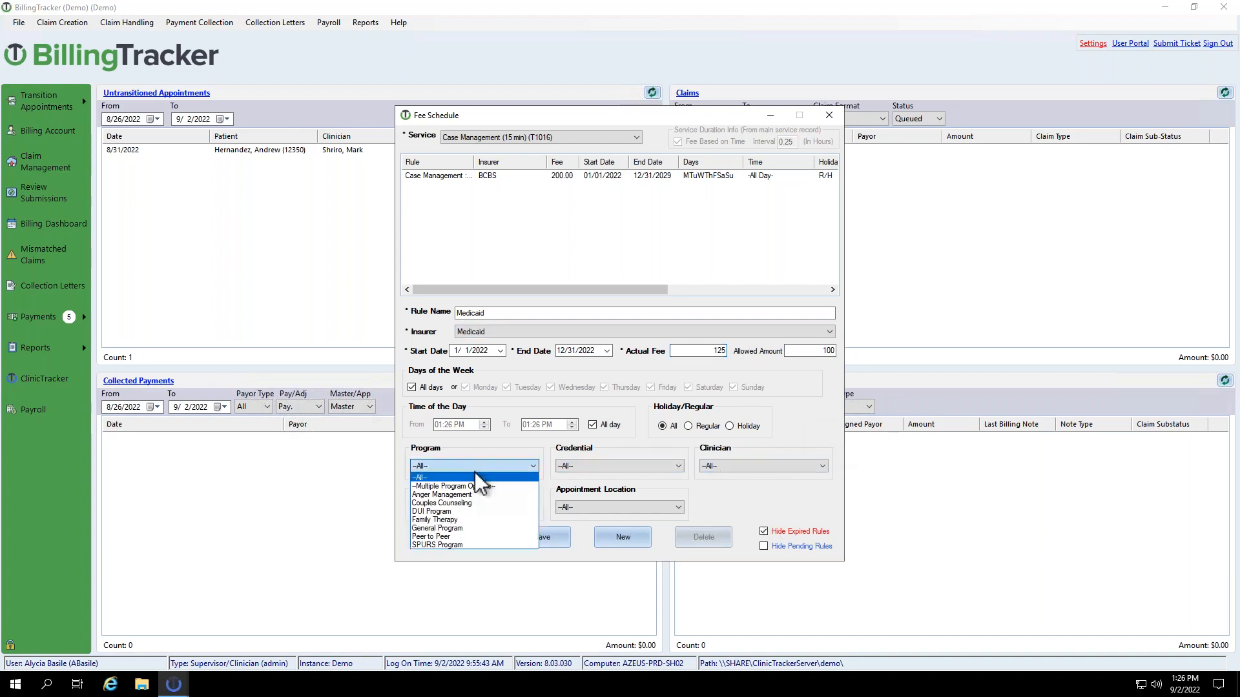
click(677, 477)
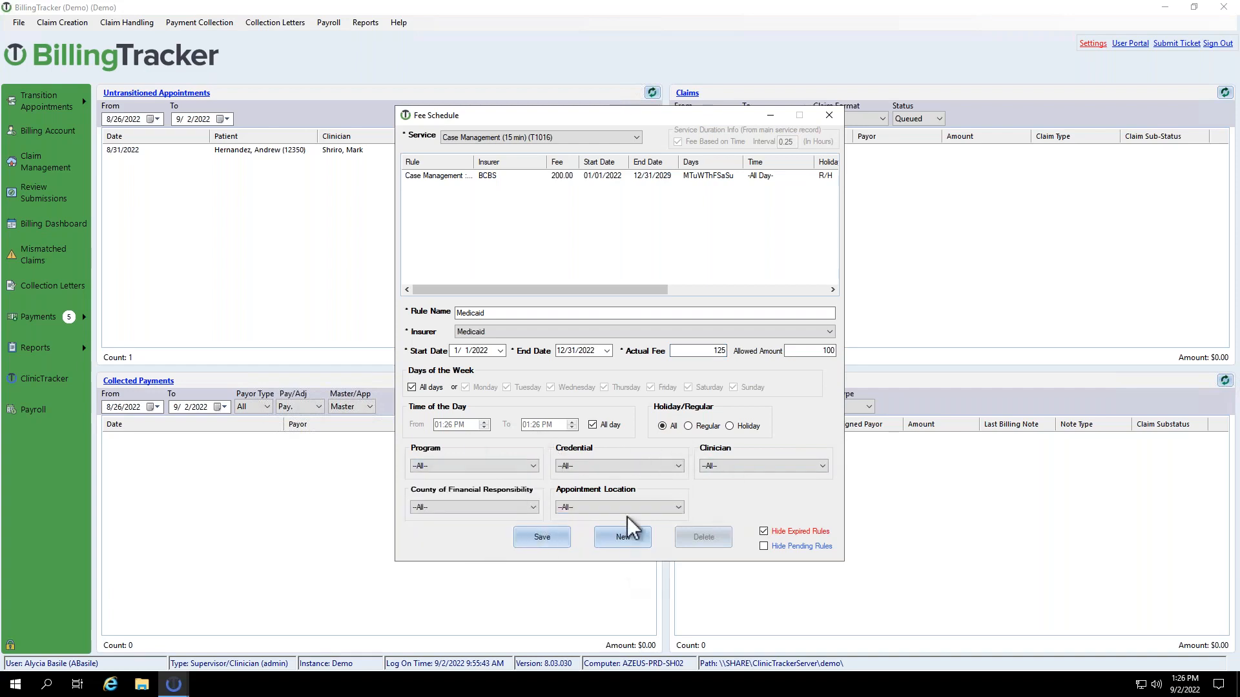
click(555, 538)
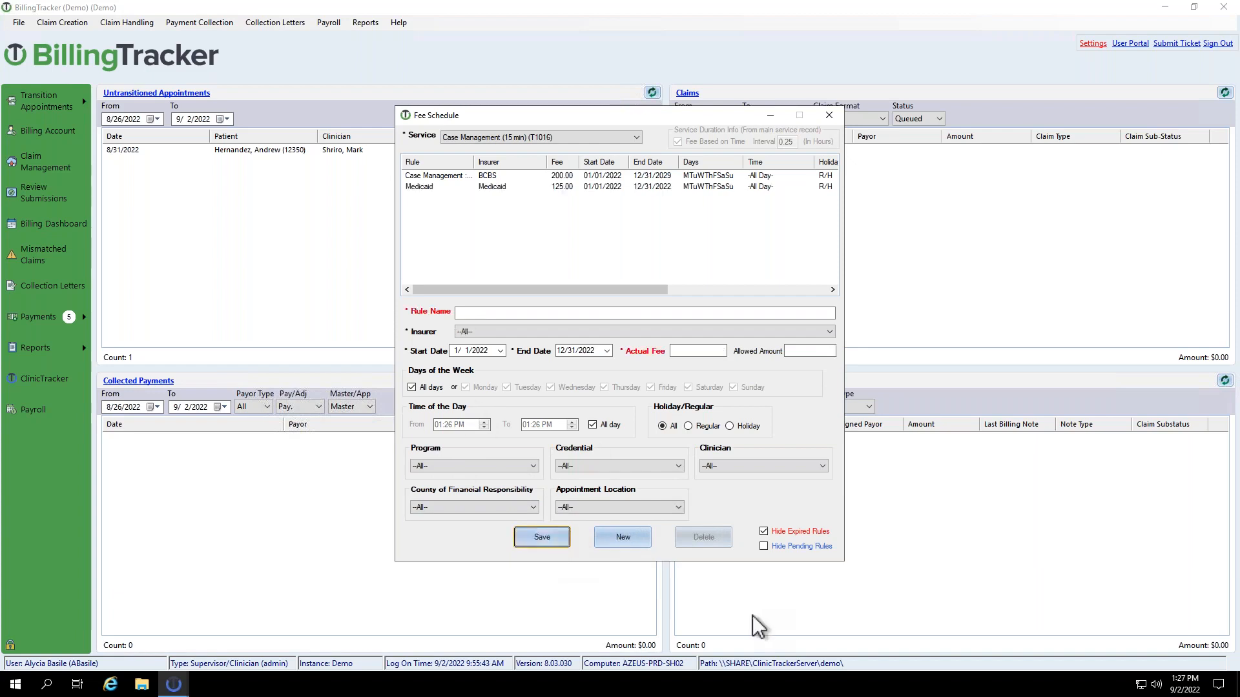
click(833, 116)
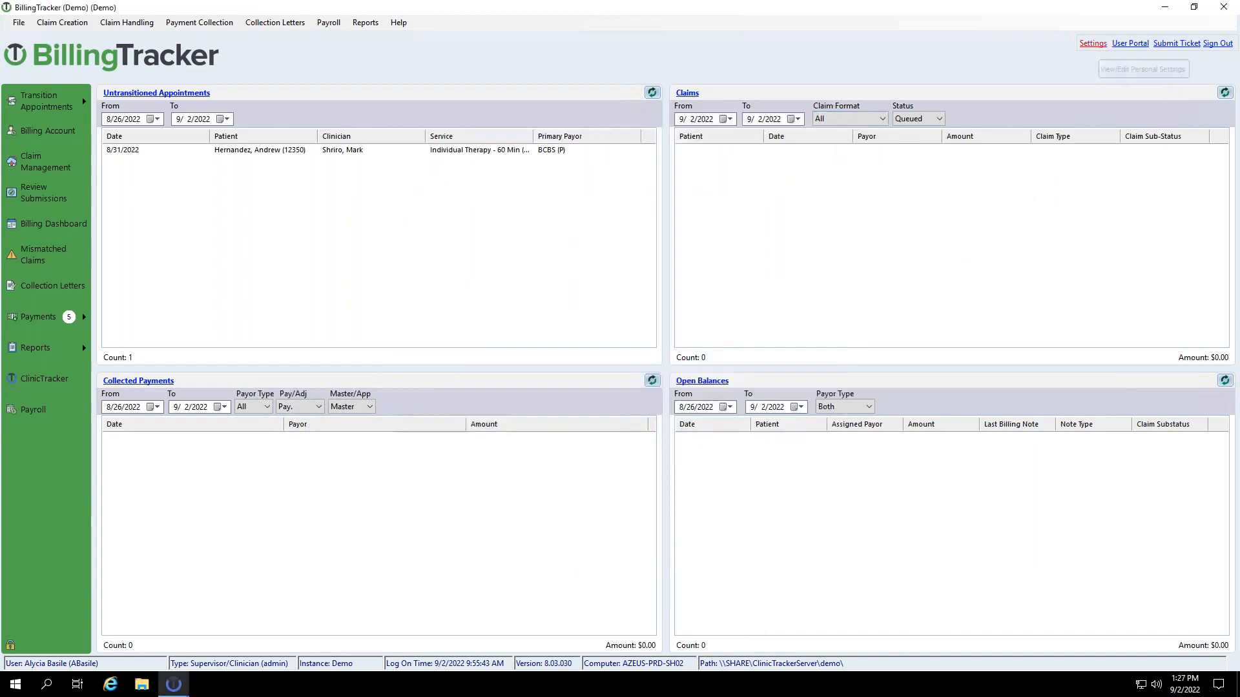
Open the reduced fee schedule configuration, review the Fee 1 entry's income, family size and fee settings, and close it.
click(1093, 43)
mouse_move(1102, 215)
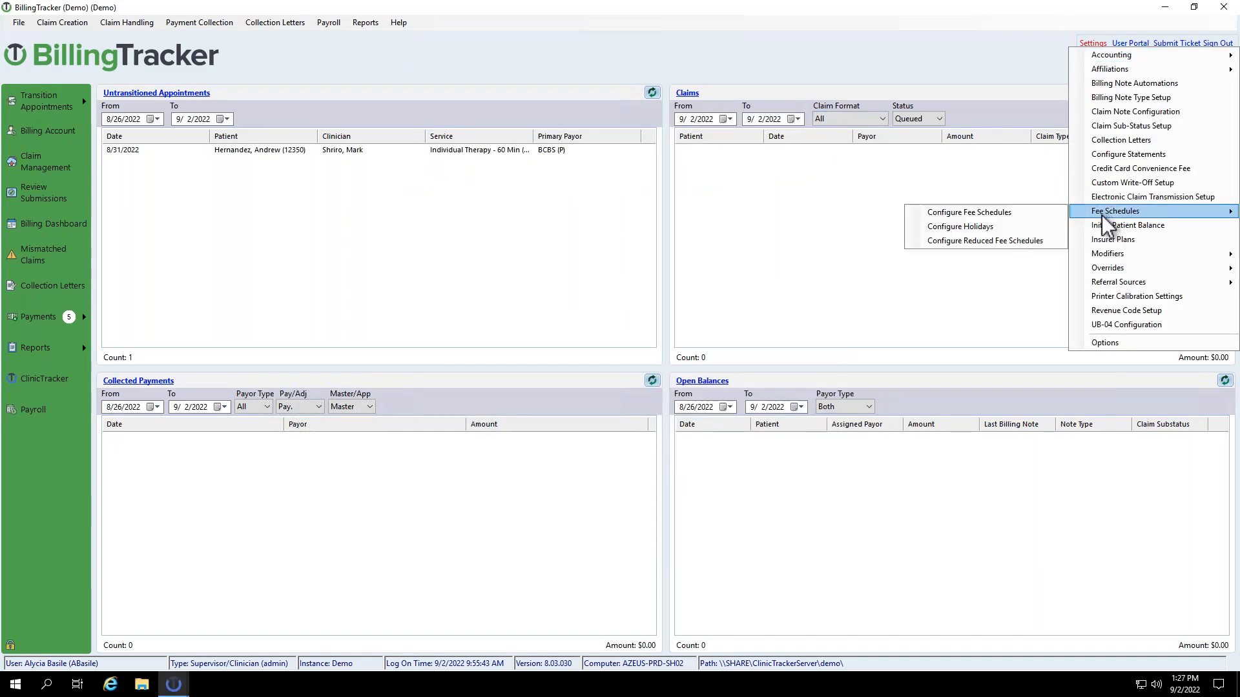
click(1016, 242)
click(536, 225)
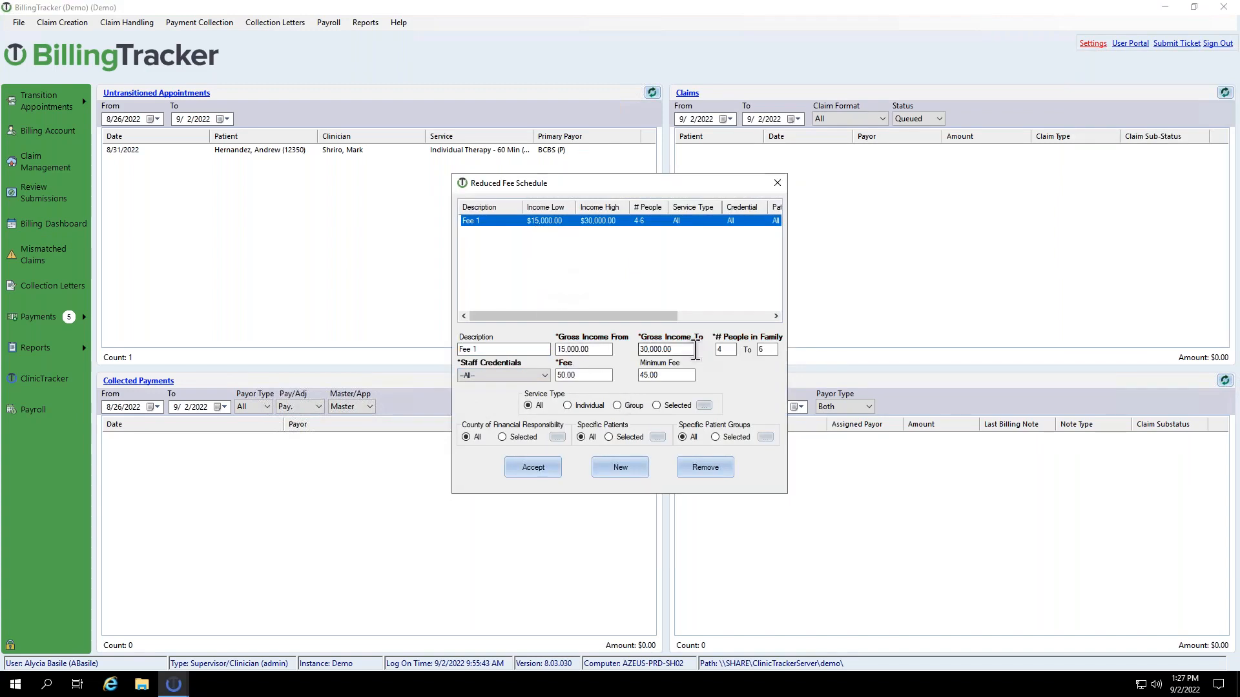
click(777, 184)
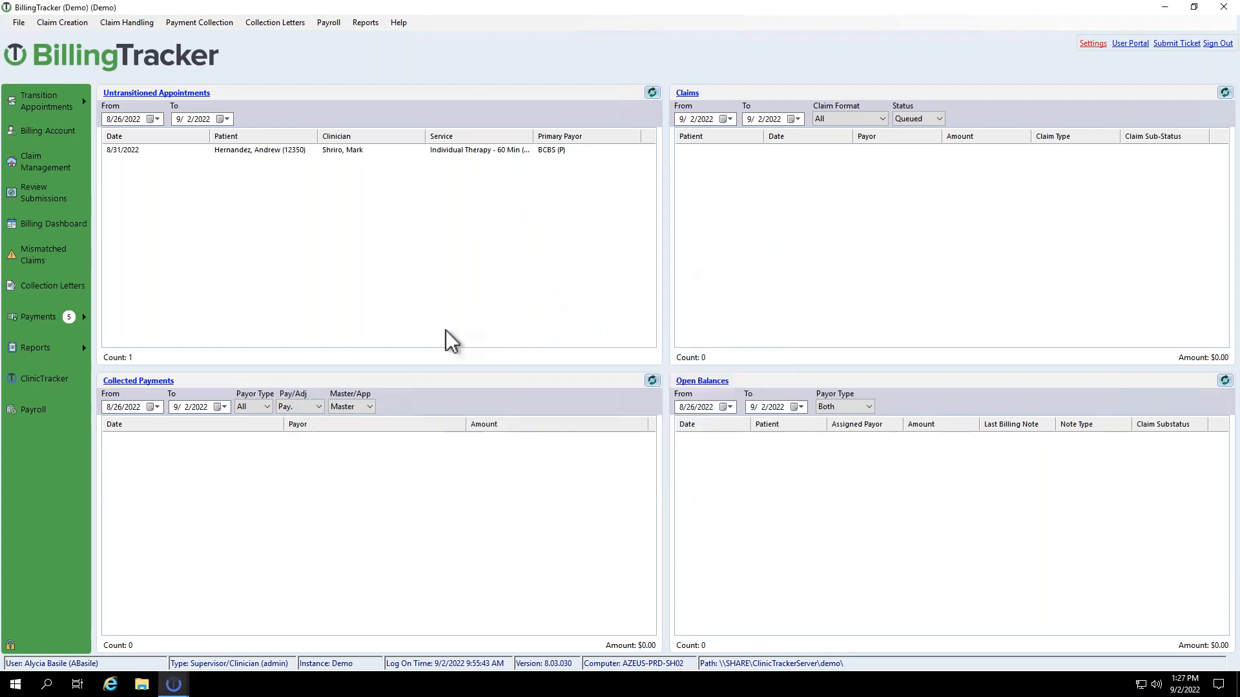
Switch to ClinicTracker, review the reduced fee settings in the transitioned client's financial demographics, and close the record.
click(37, 384)
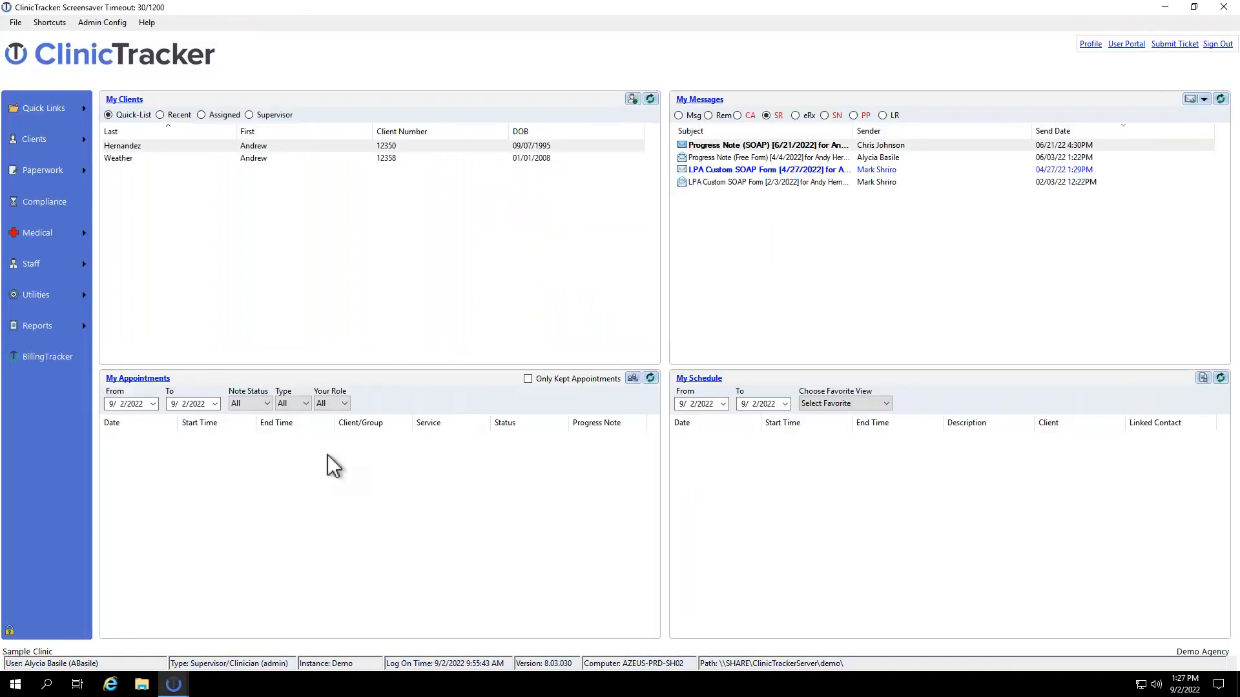
right_click(180, 146)
mouse_move(238, 169)
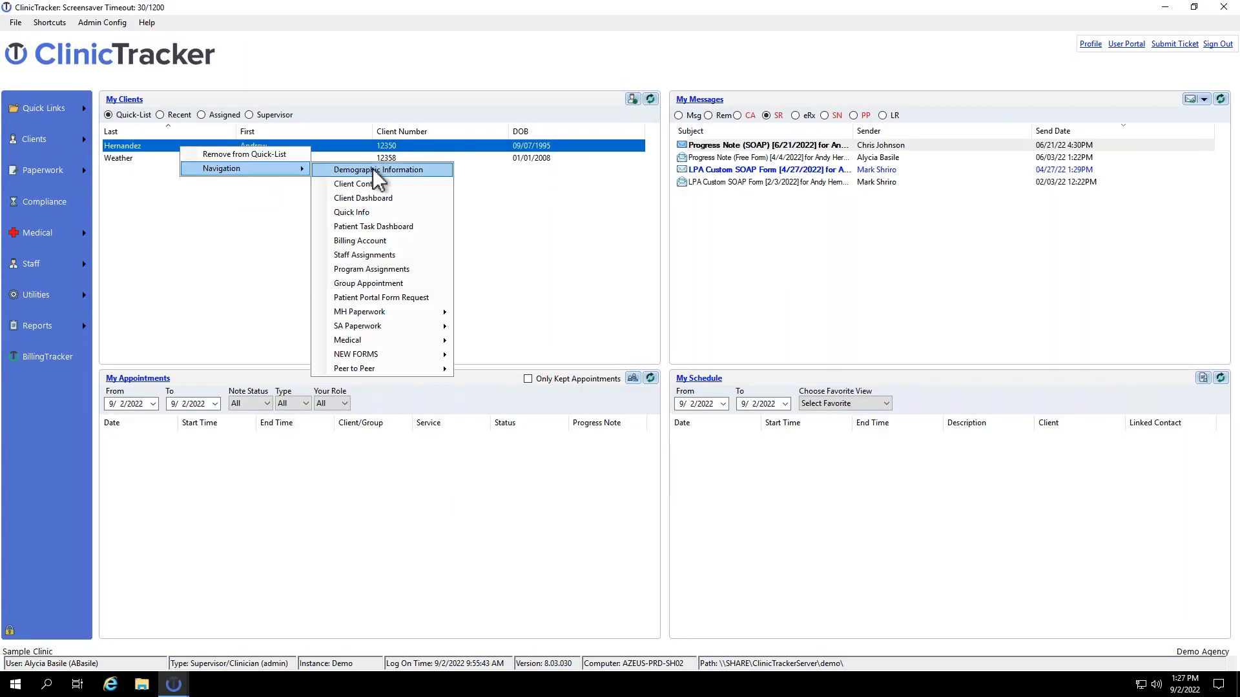
click(376, 171)
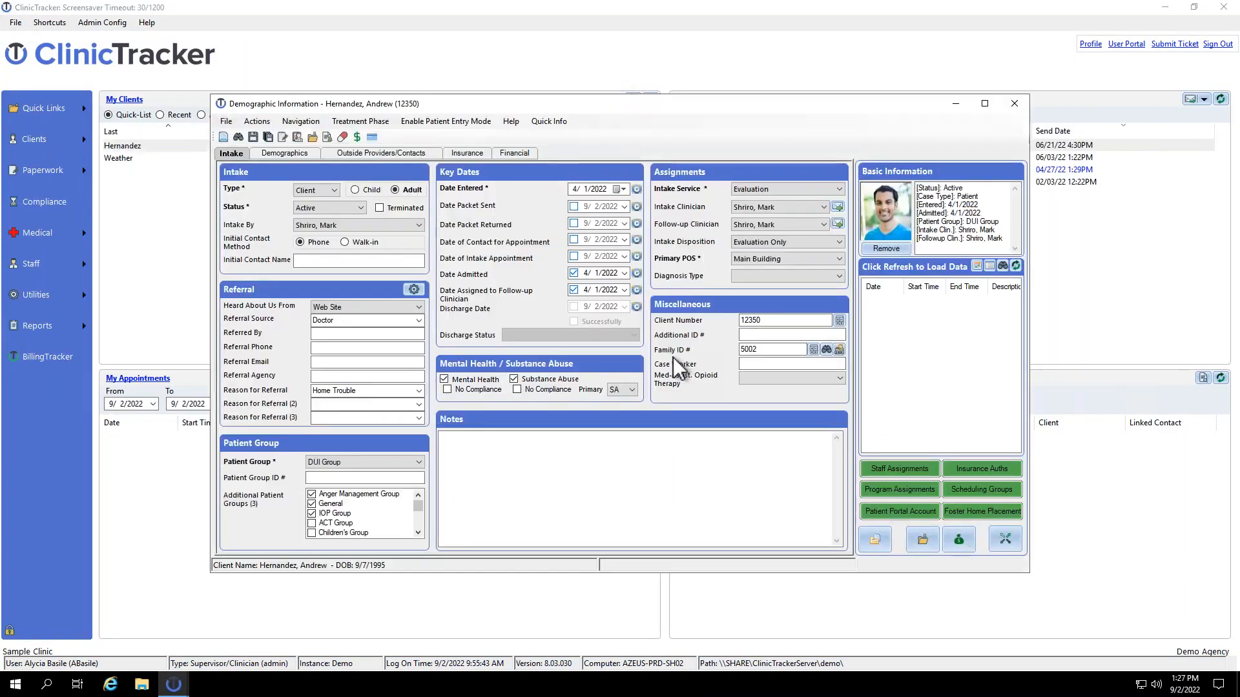
click(514, 155)
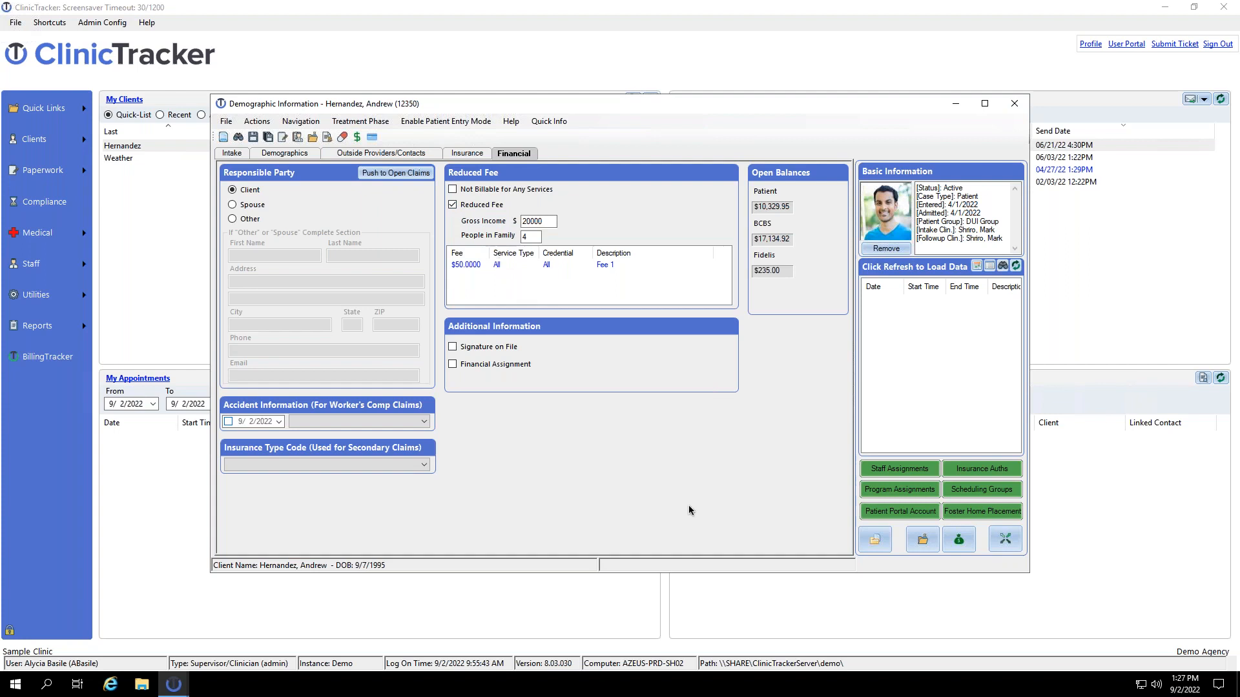
click(1014, 104)
Bring back the Transition Appointments log and examine the entry about the modifier rule applied to the claim.
click(173, 684)
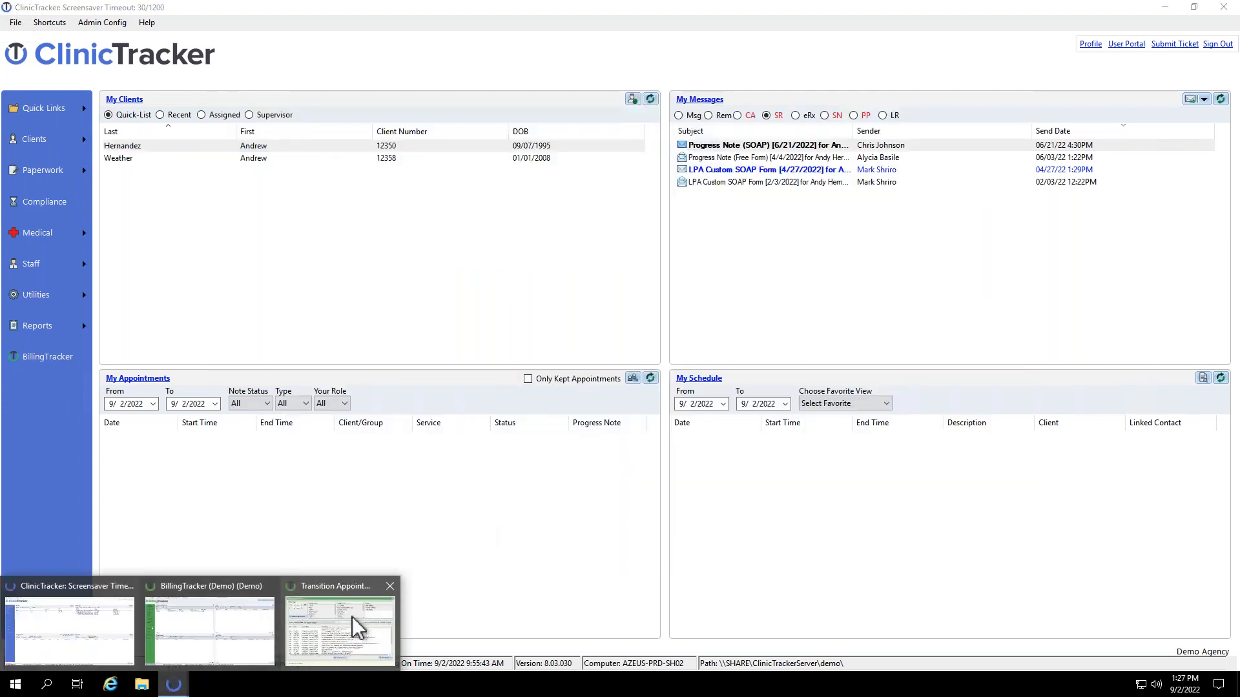
click(356, 627)
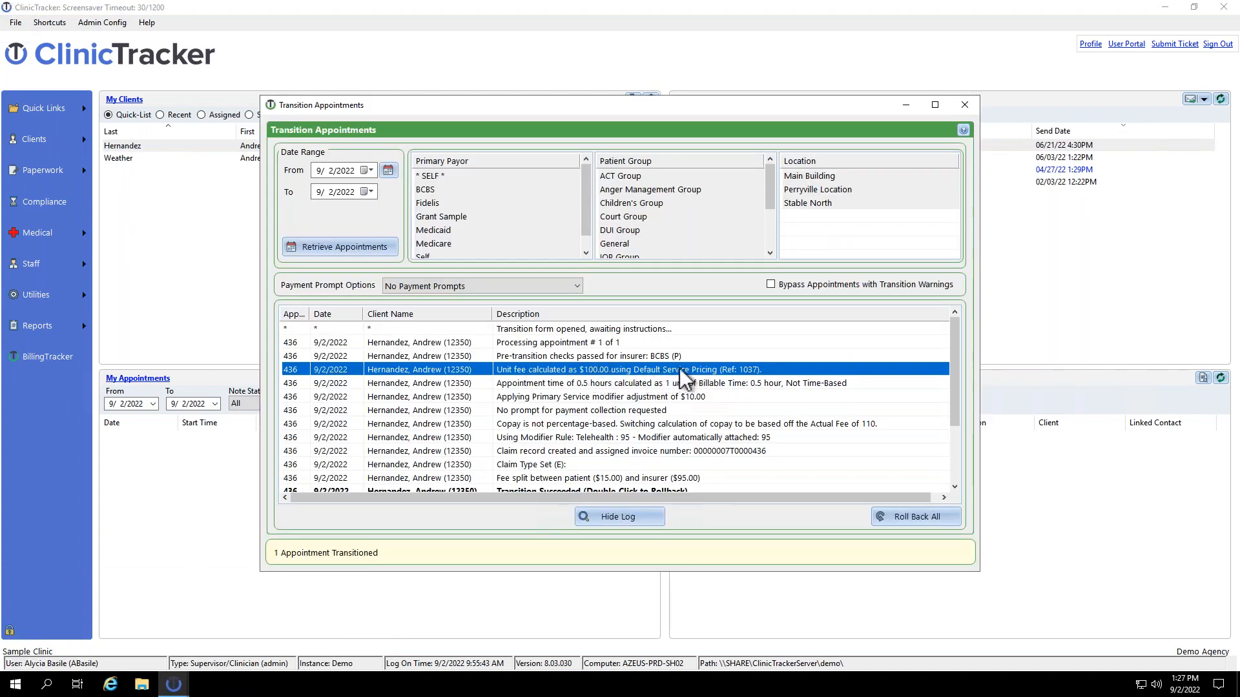
click(621, 438)
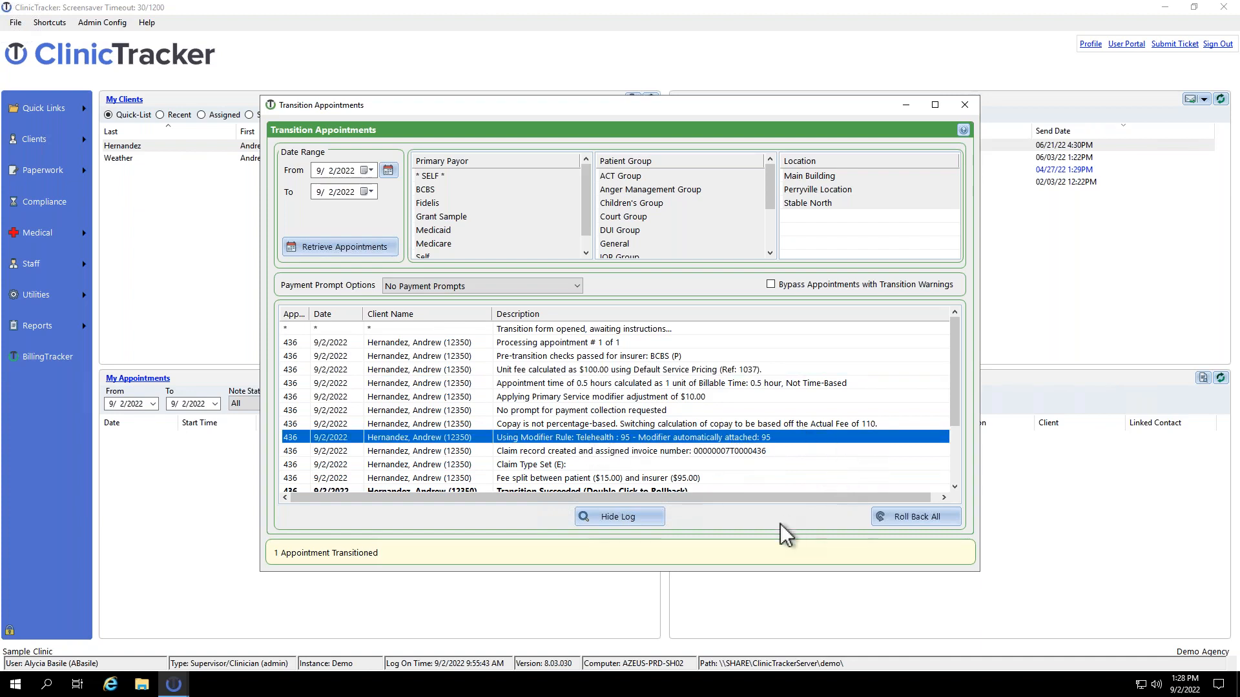
click(1009, 401)
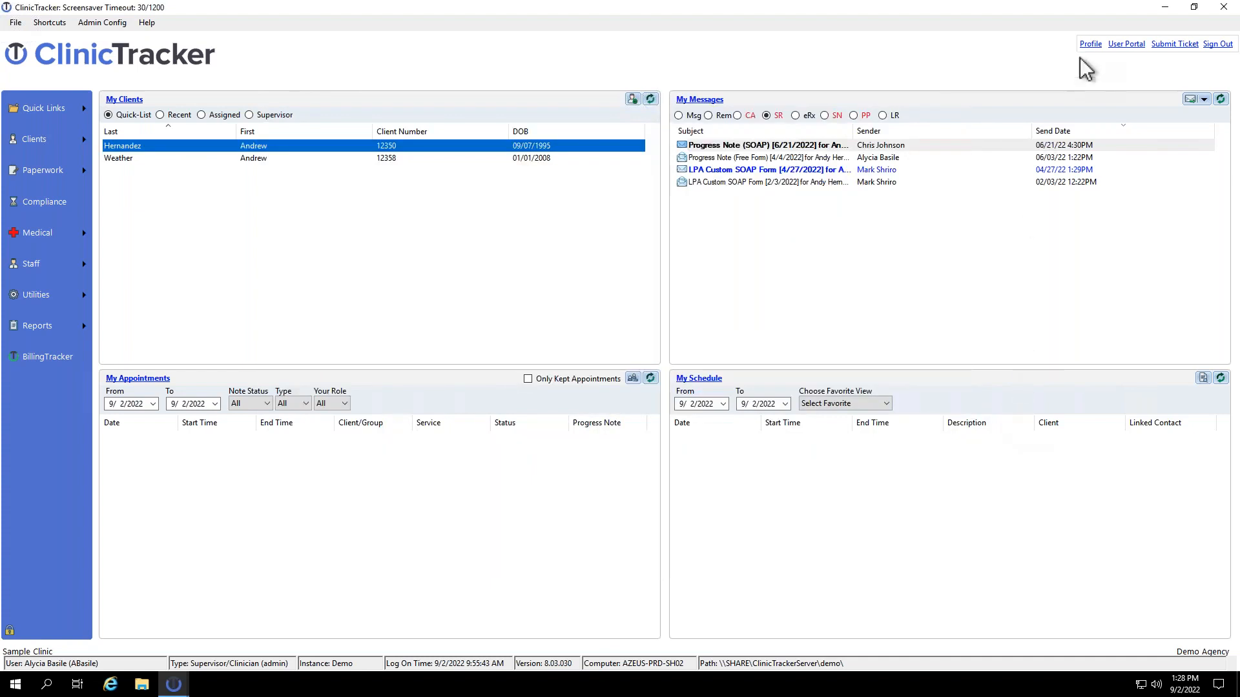
Switch to BillingTracker, open the modifier rules, and load the Telehealth : 95 rule.
click(71, 359)
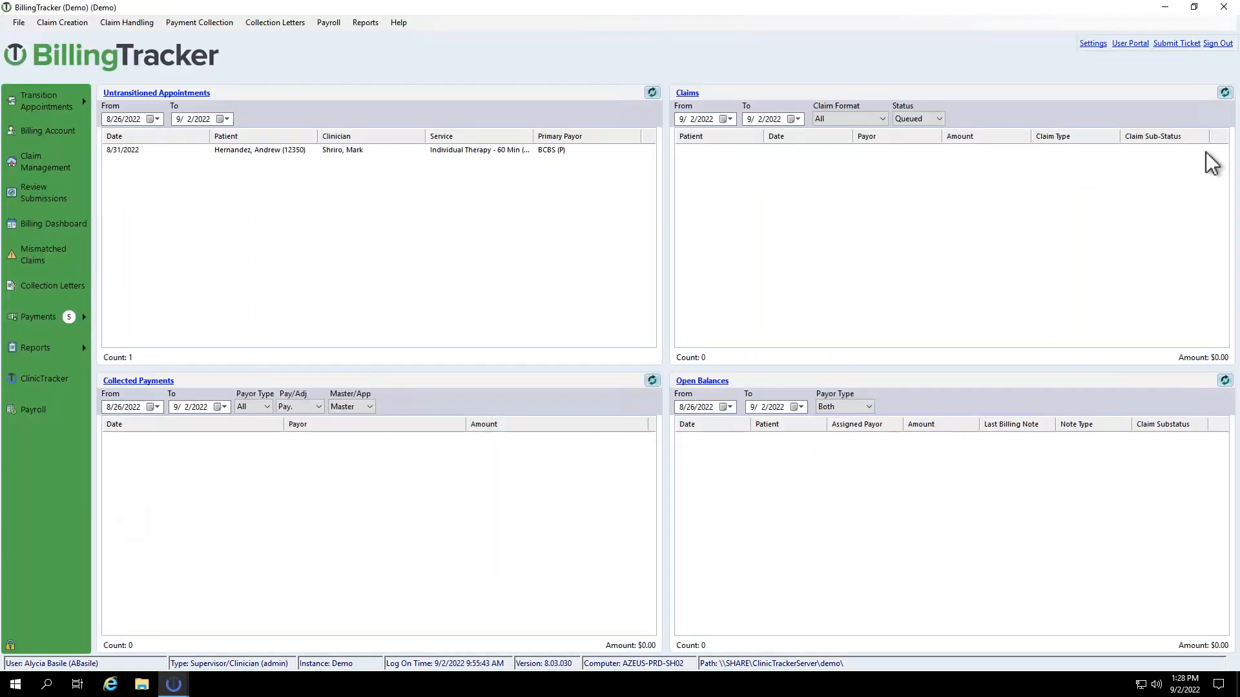
click(1087, 44)
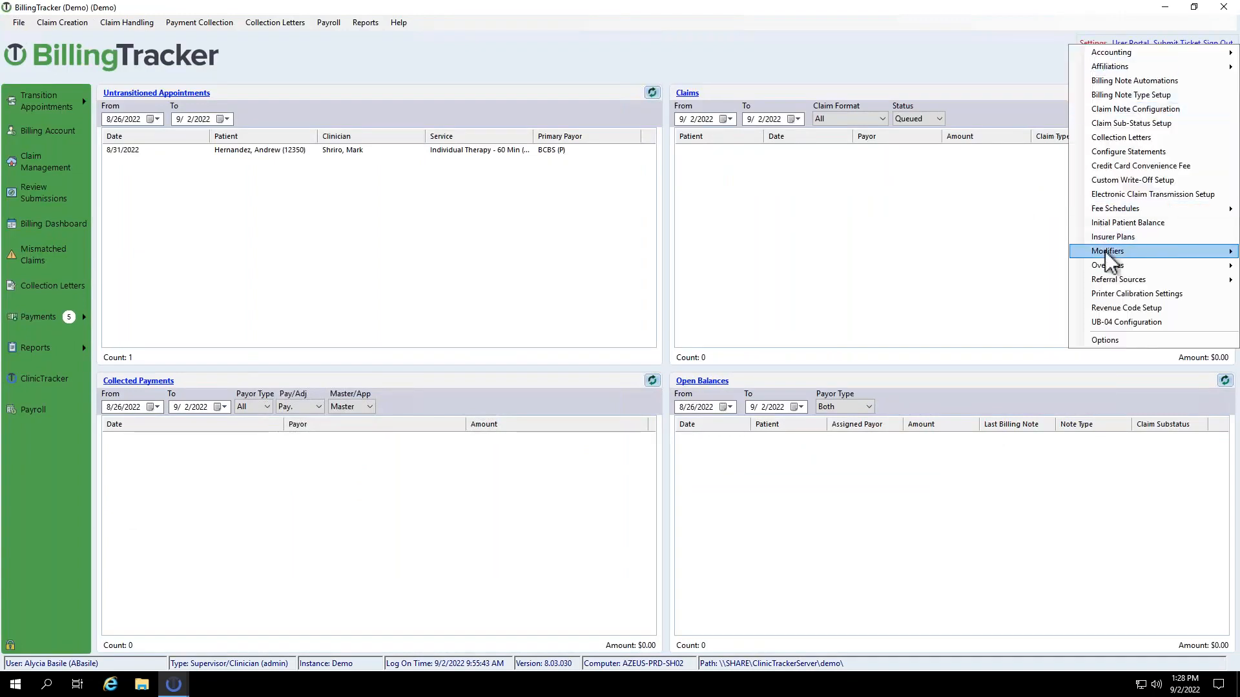
mouse_move(1106, 250)
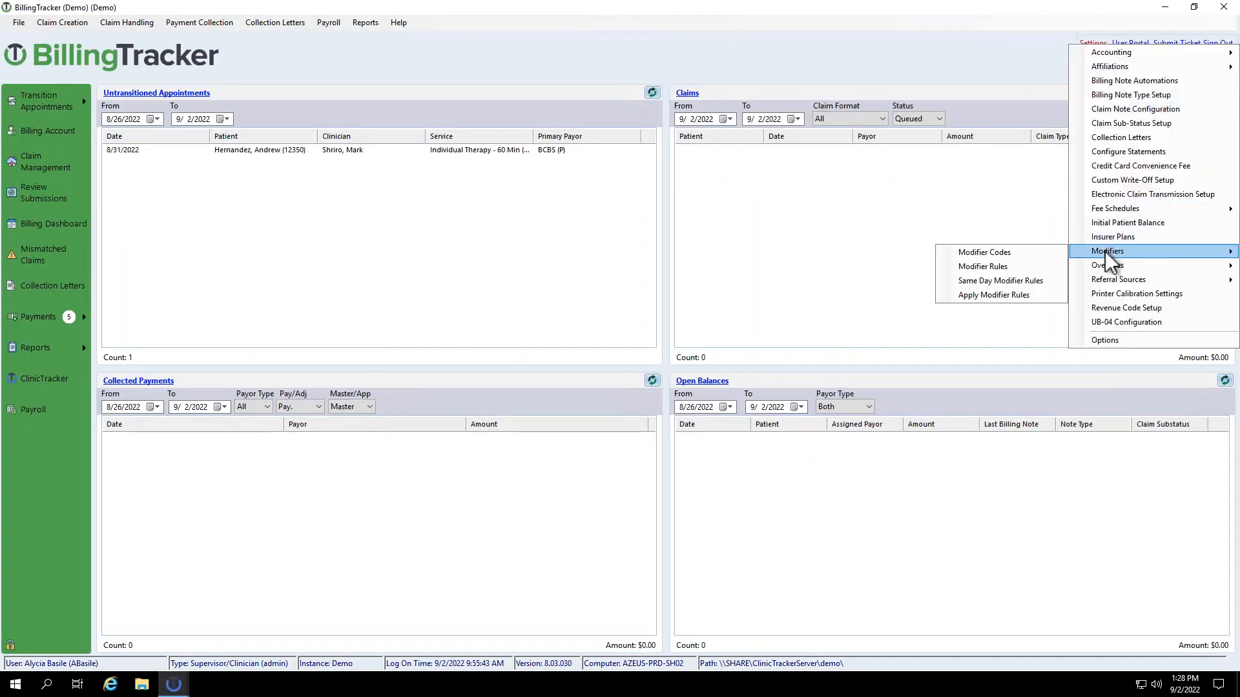
click(1014, 266)
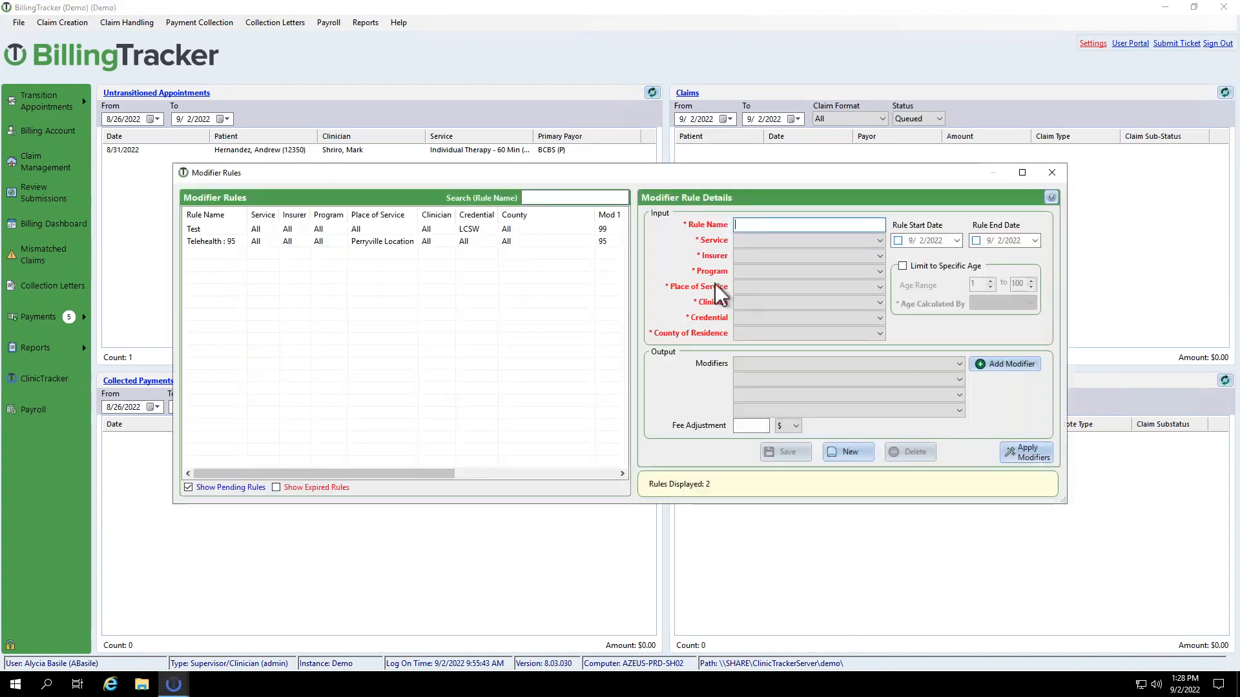
click(345, 238)
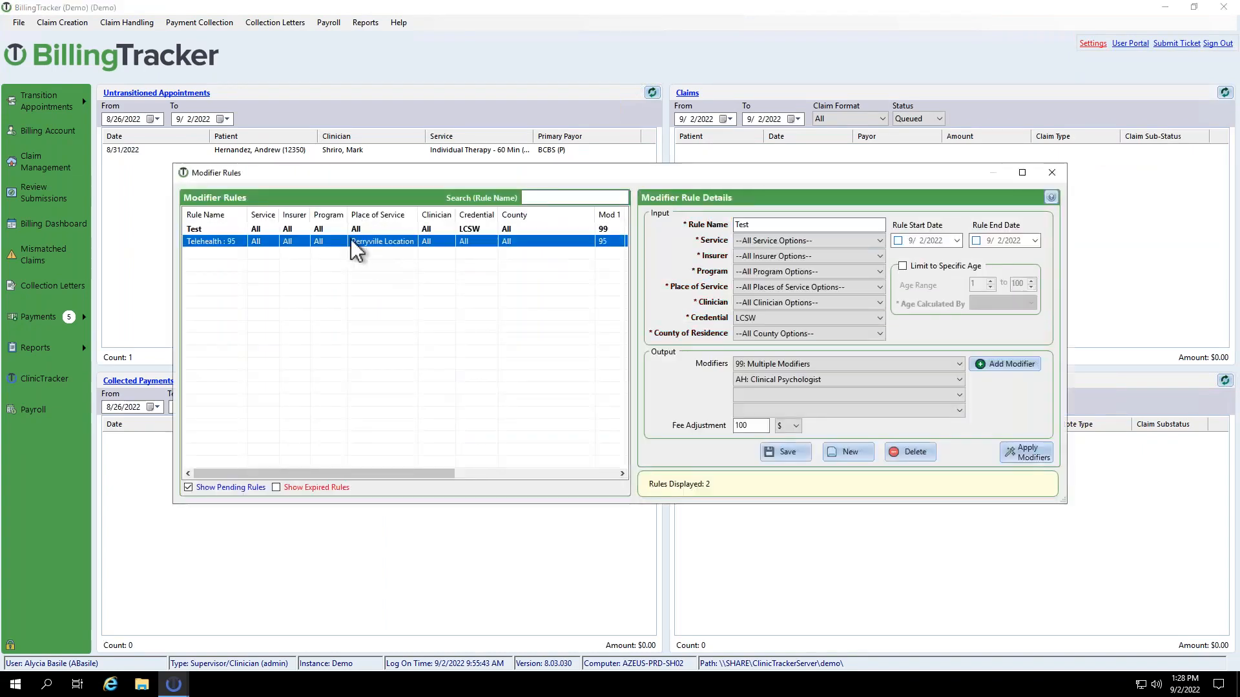
Review the Telehealth : 95 rule's name, place of service options and fee adjustment, and close Modifier Rules without saving.
click(808, 226)
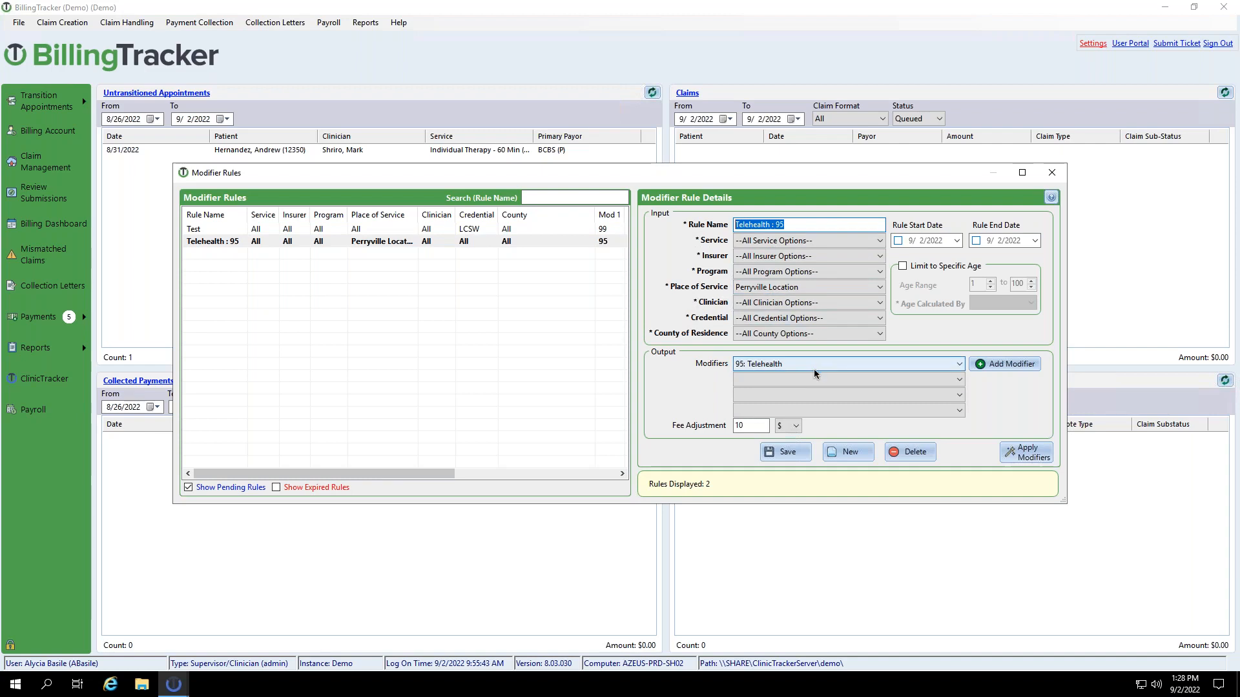
click(803, 287)
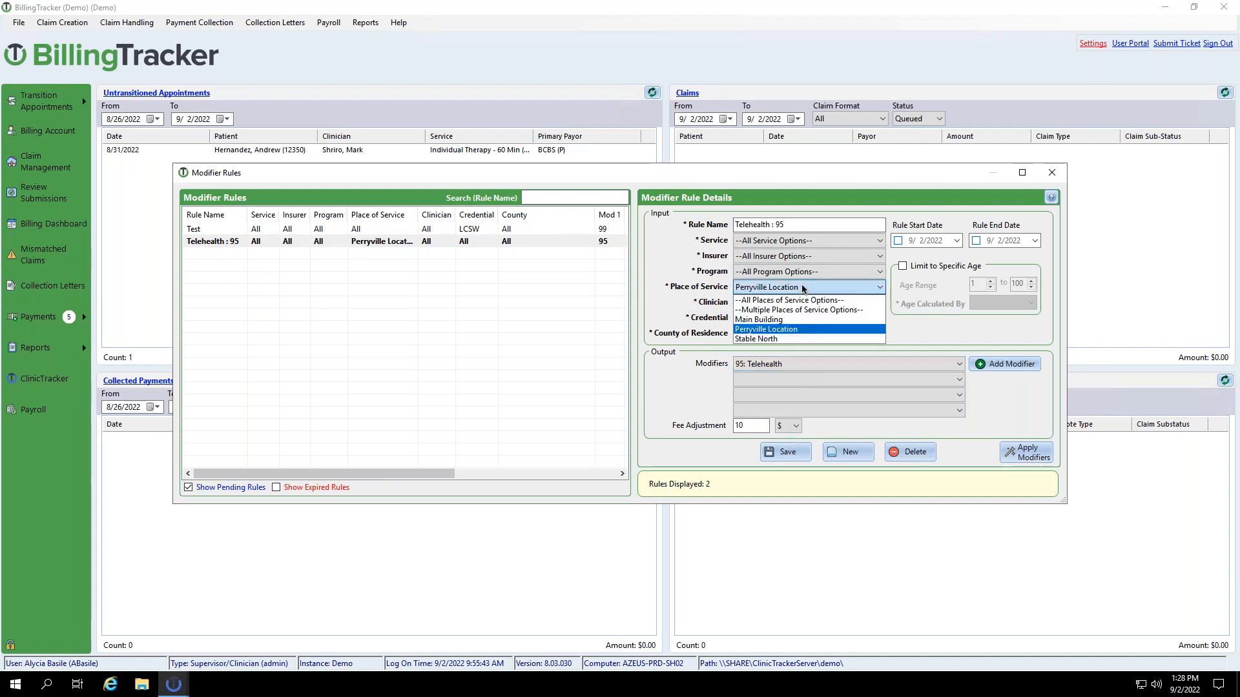
click(803, 287)
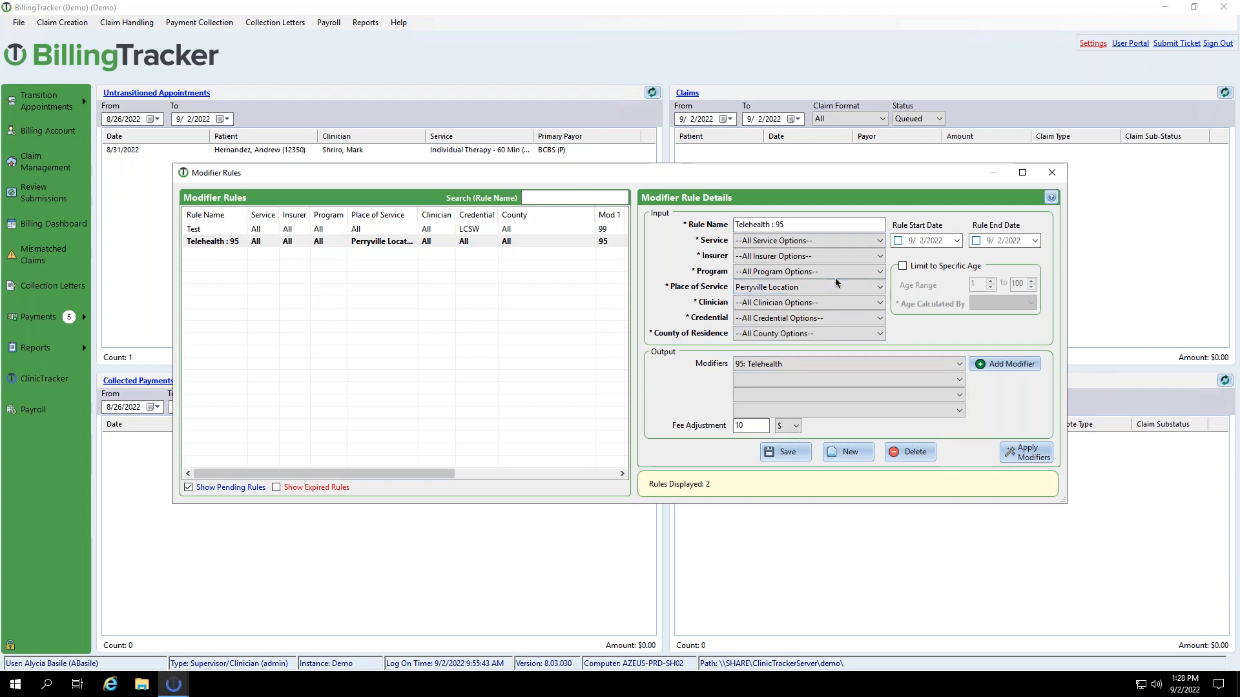
double_click(749, 427)
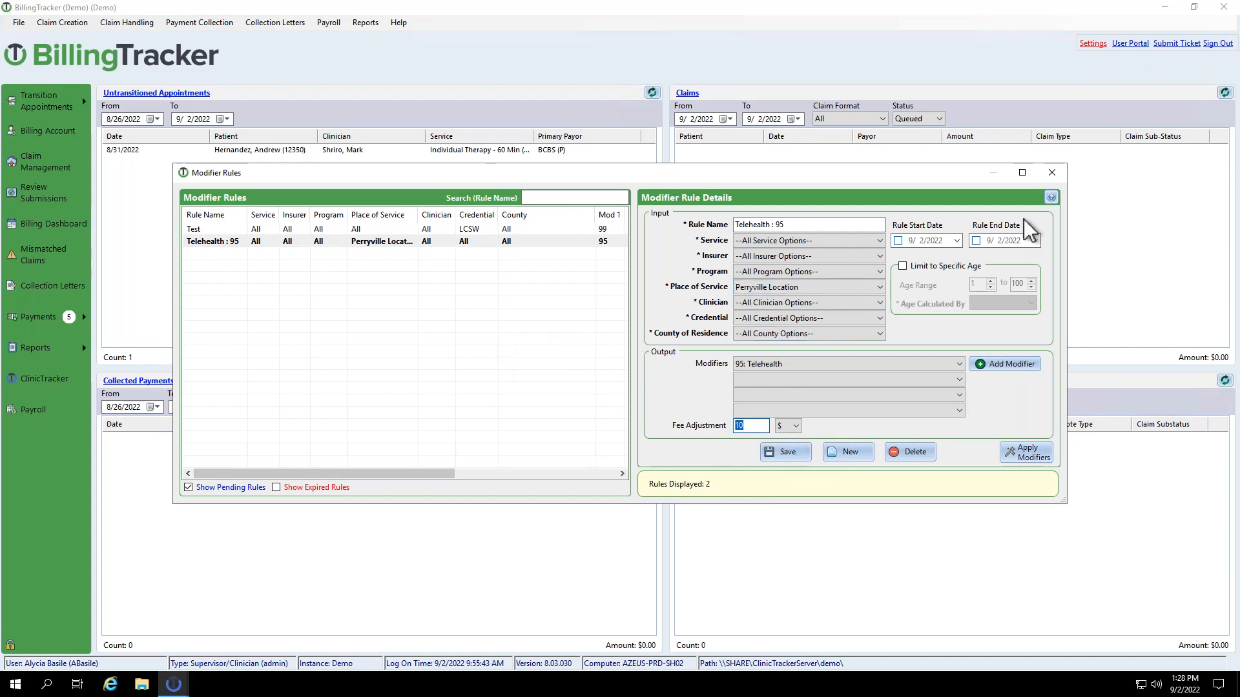
click(741, 426)
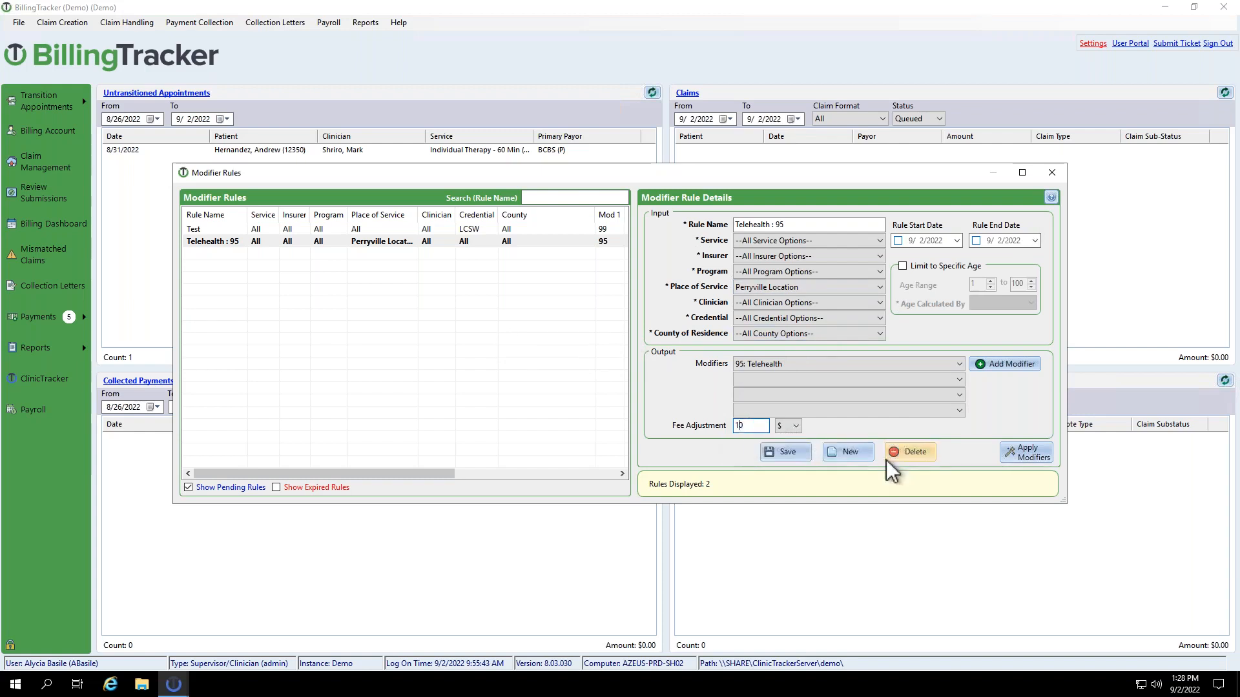
click(1051, 173)
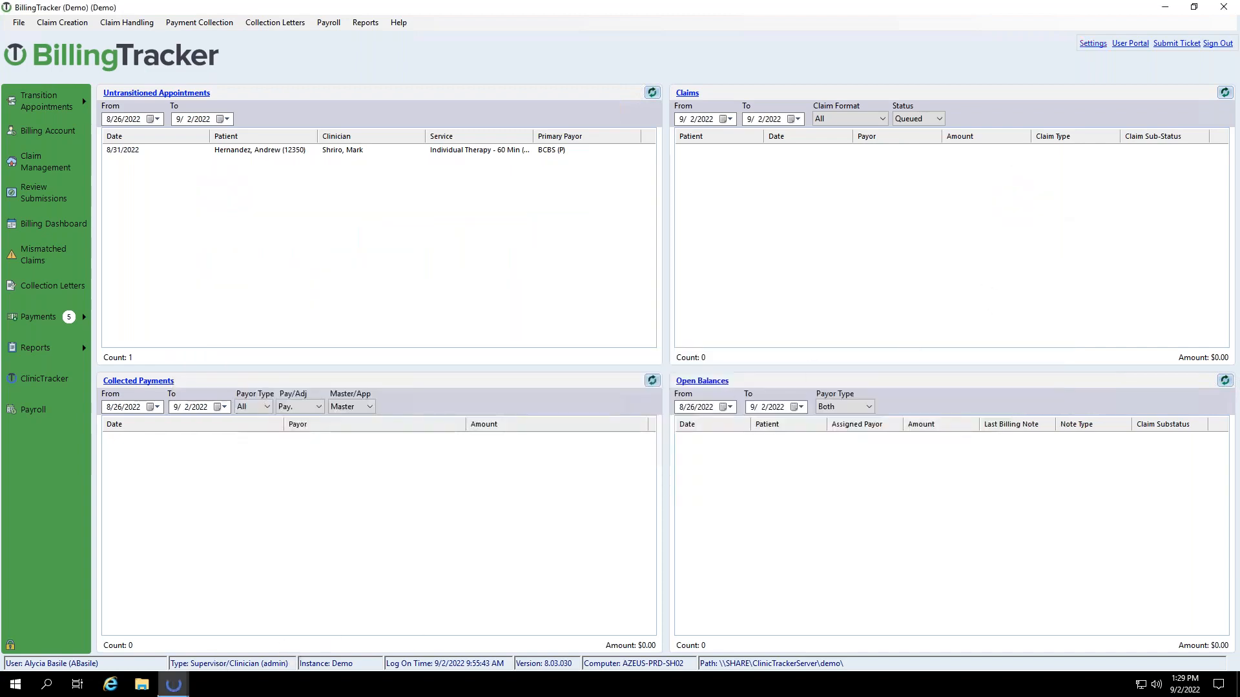
Return to the Transition Appointments log, review its final entries on the fee split and transition outcome, and close it.
mouse_move(177, 689)
click(346, 609)
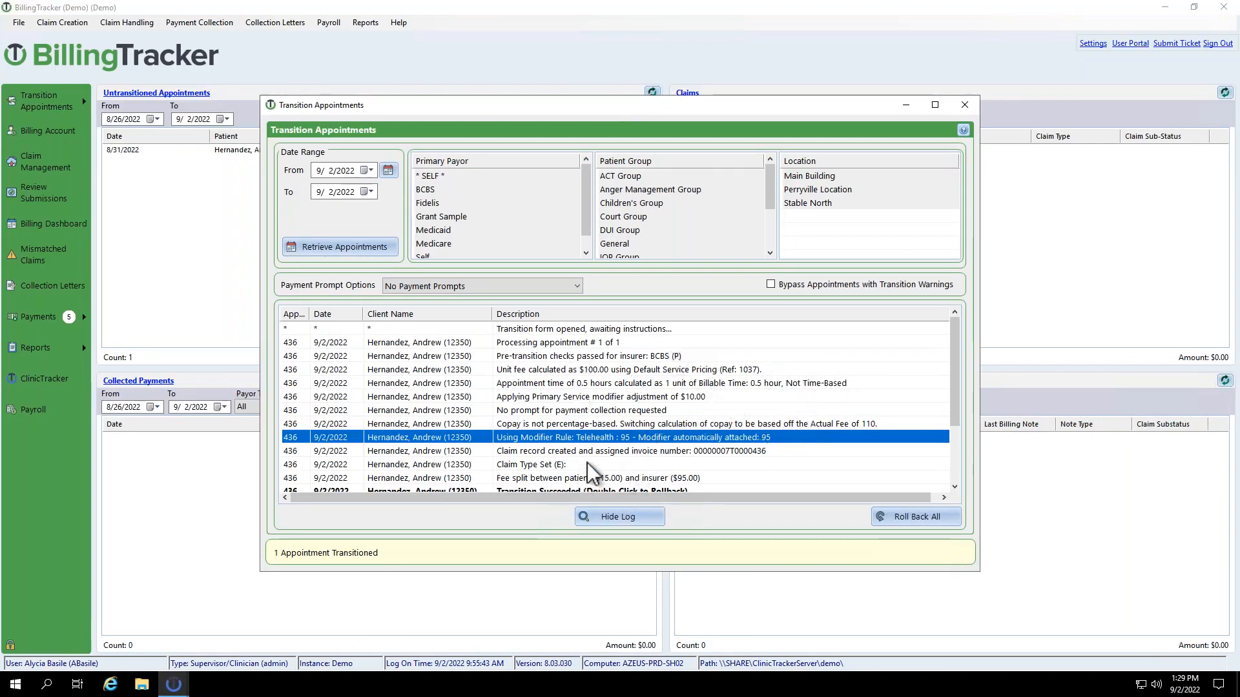
scroll(589, 465, down, 1)
scroll(587, 461, down, 1)
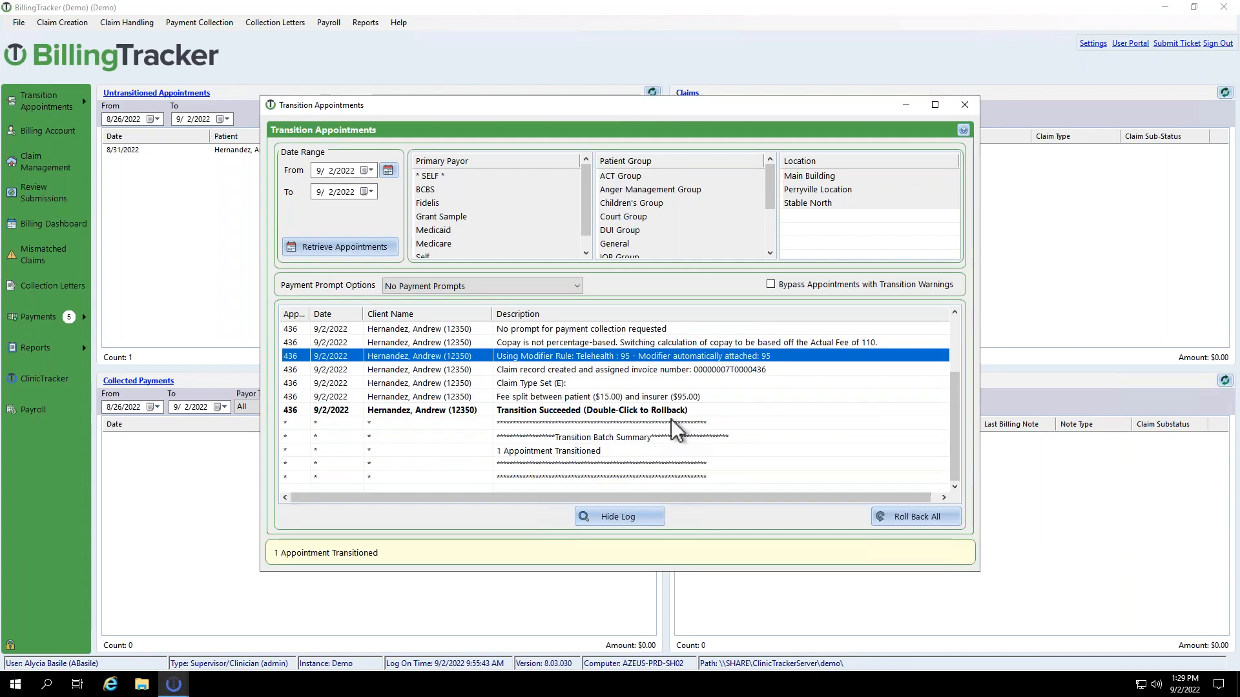
click(964, 105)
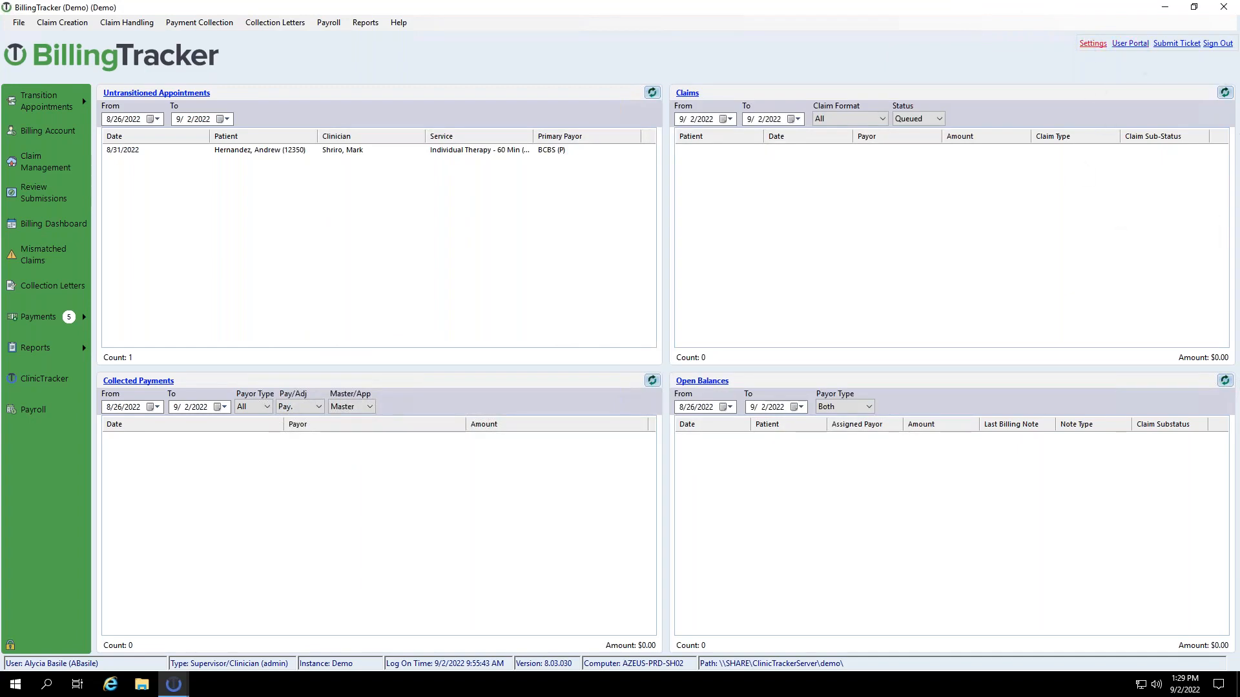
Open the billing clinician overrides, review the Case Management : BCBS rule that applies to all programs, and close the window.
click(1092, 43)
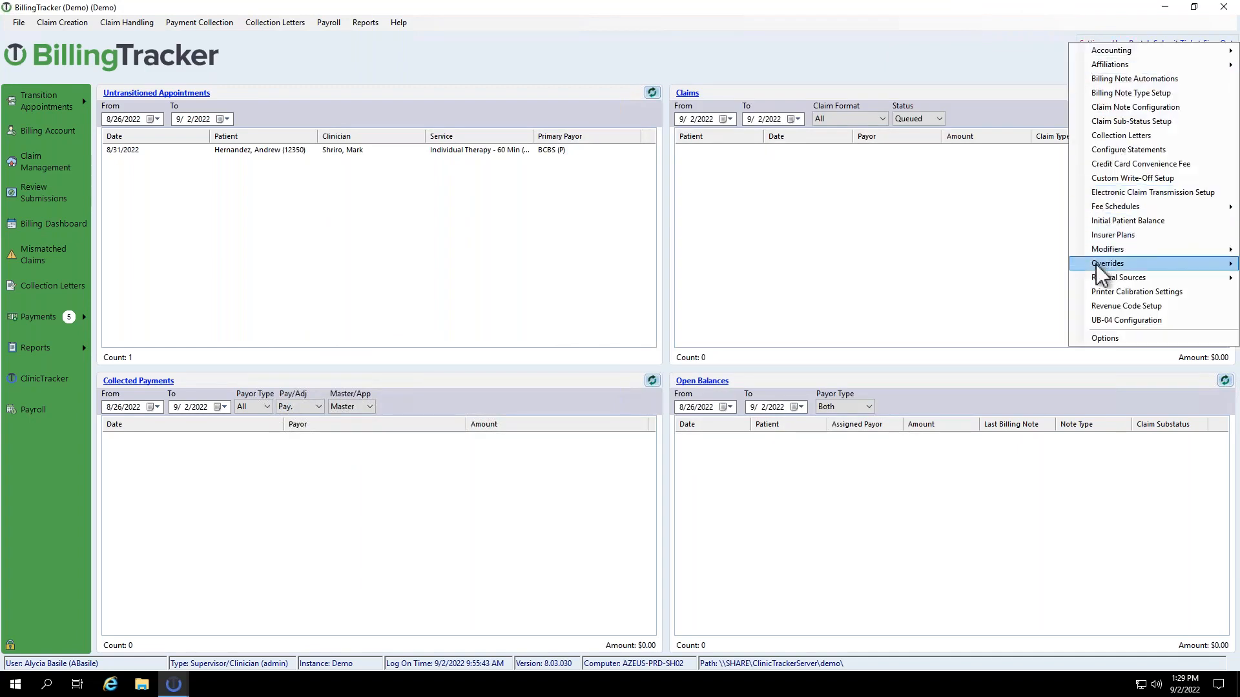
mouse_move(1100, 268)
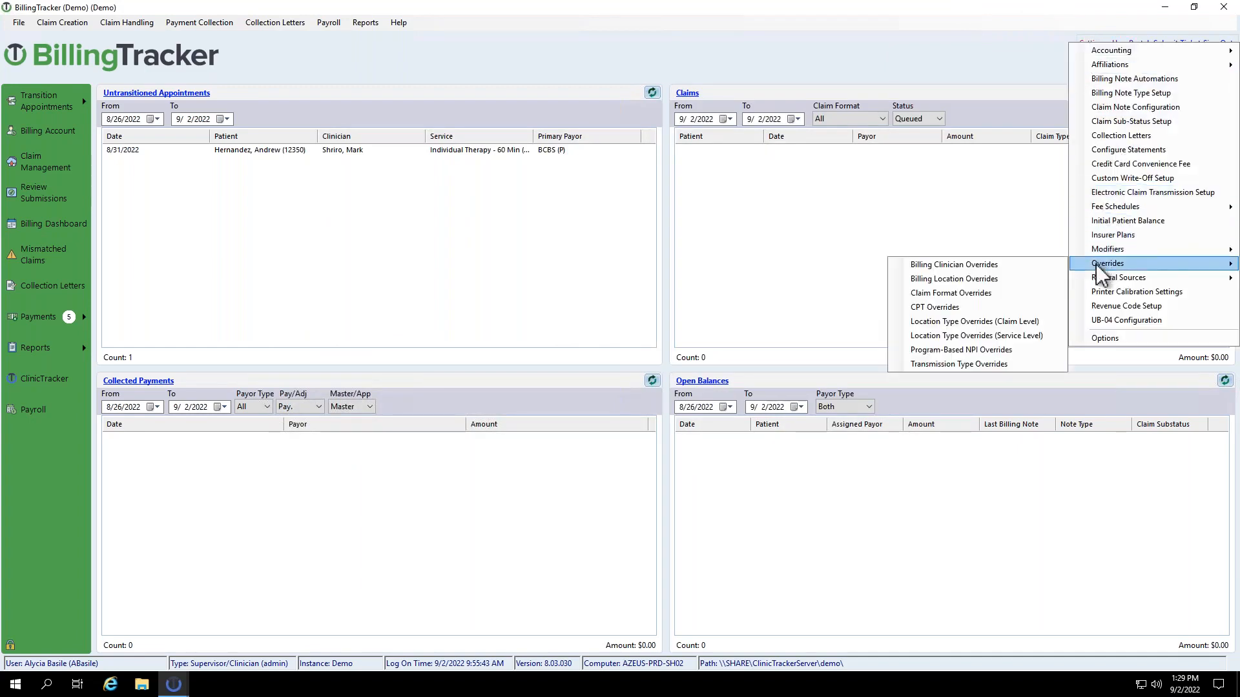
click(1005, 265)
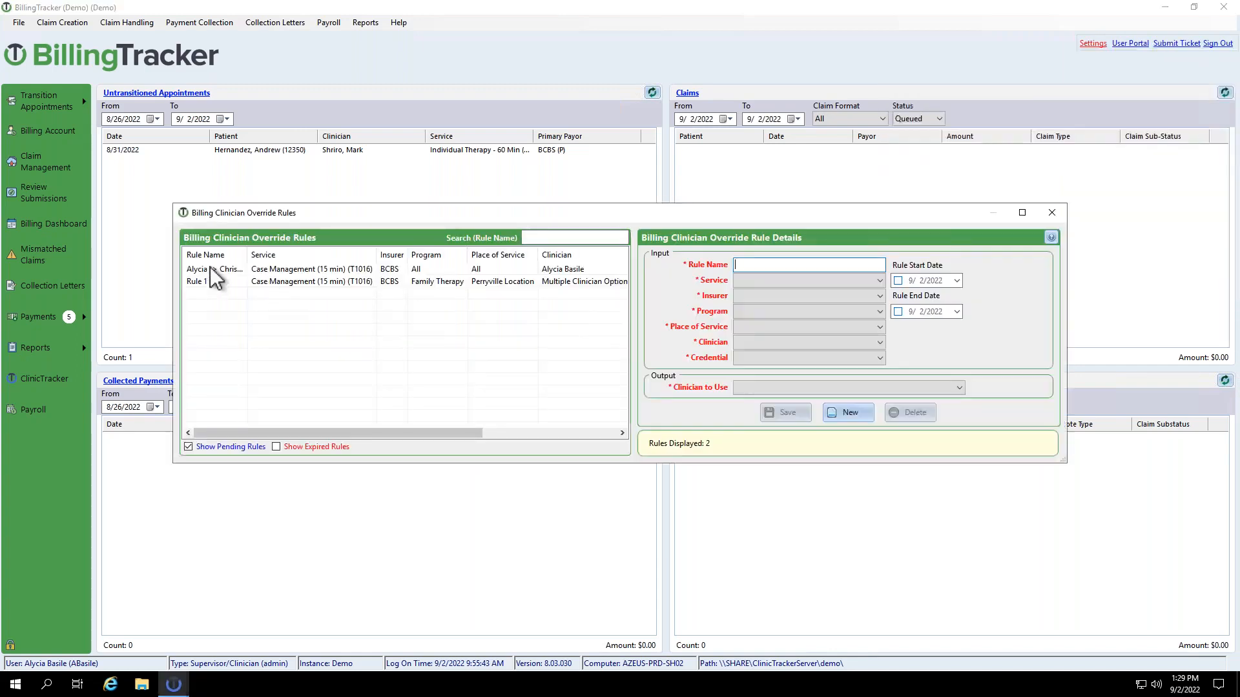
click(210, 268)
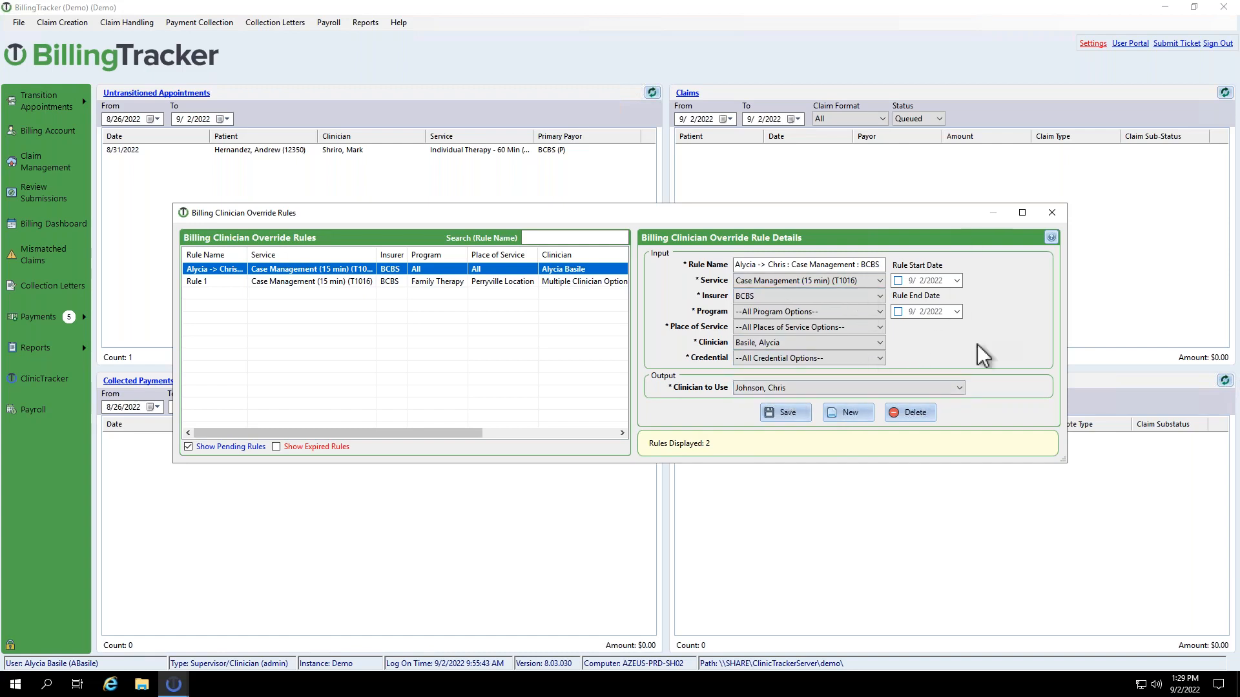
click(1051, 214)
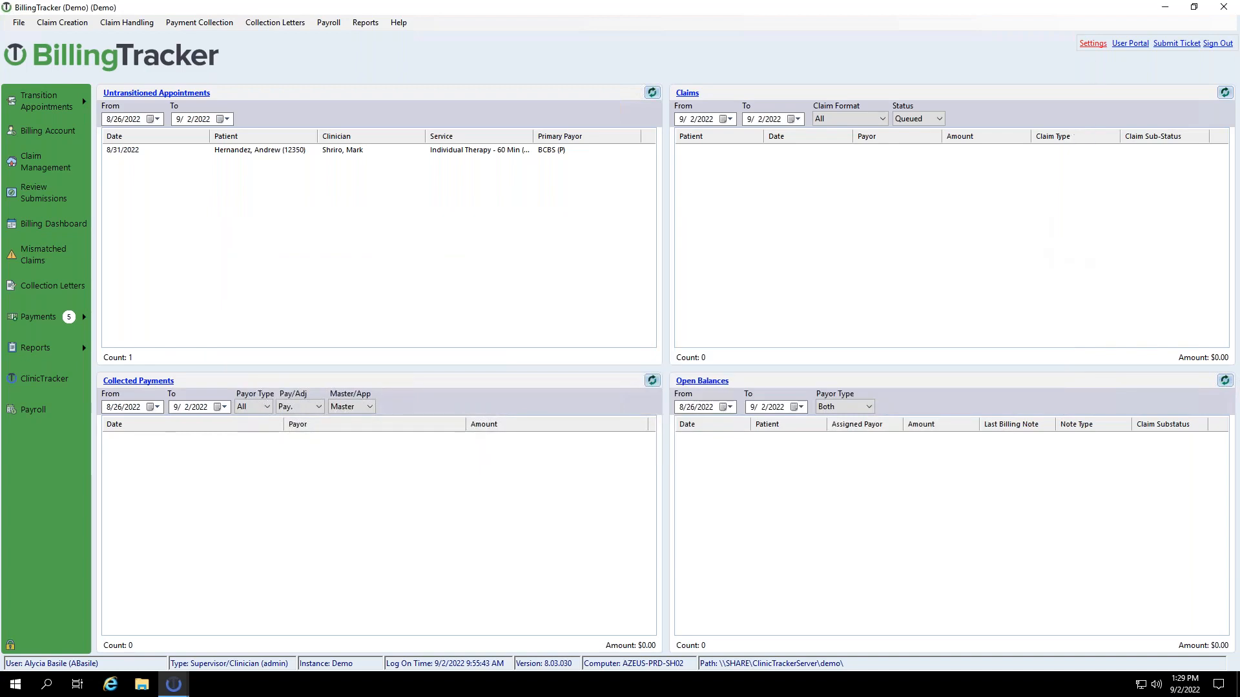
Open the service-level location type overrides and name the new rule "service location".
click(1092, 43)
mouse_move(1087, 273)
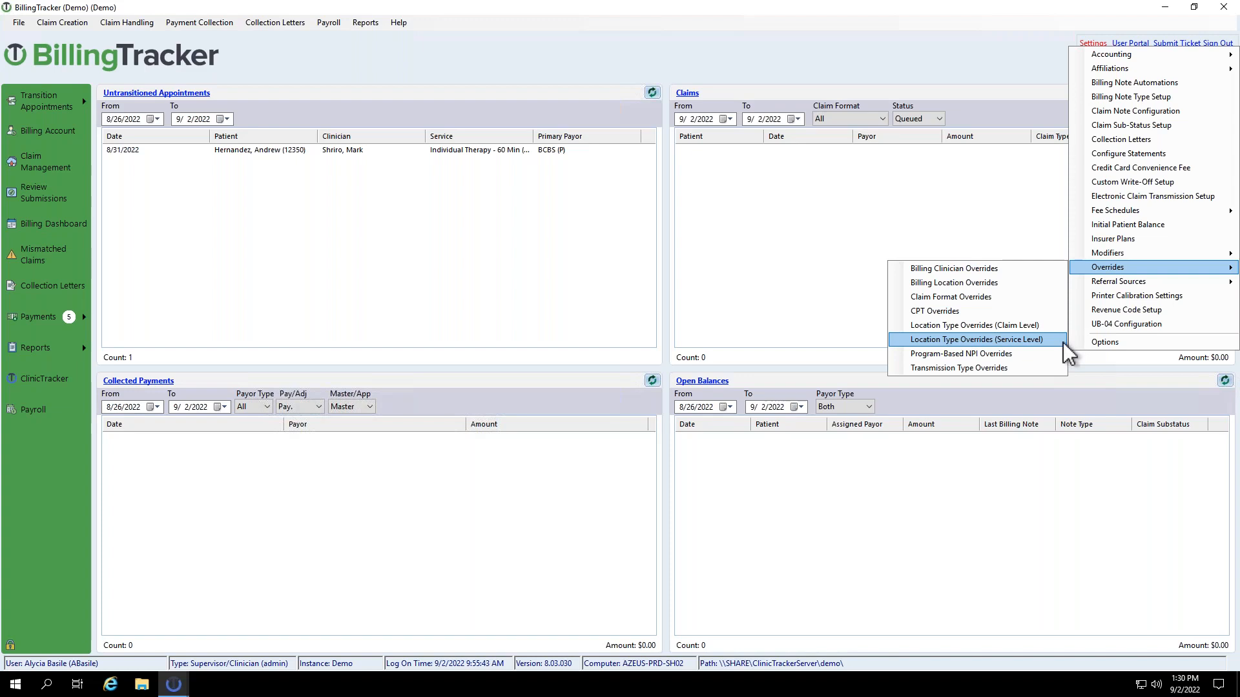
click(969, 339)
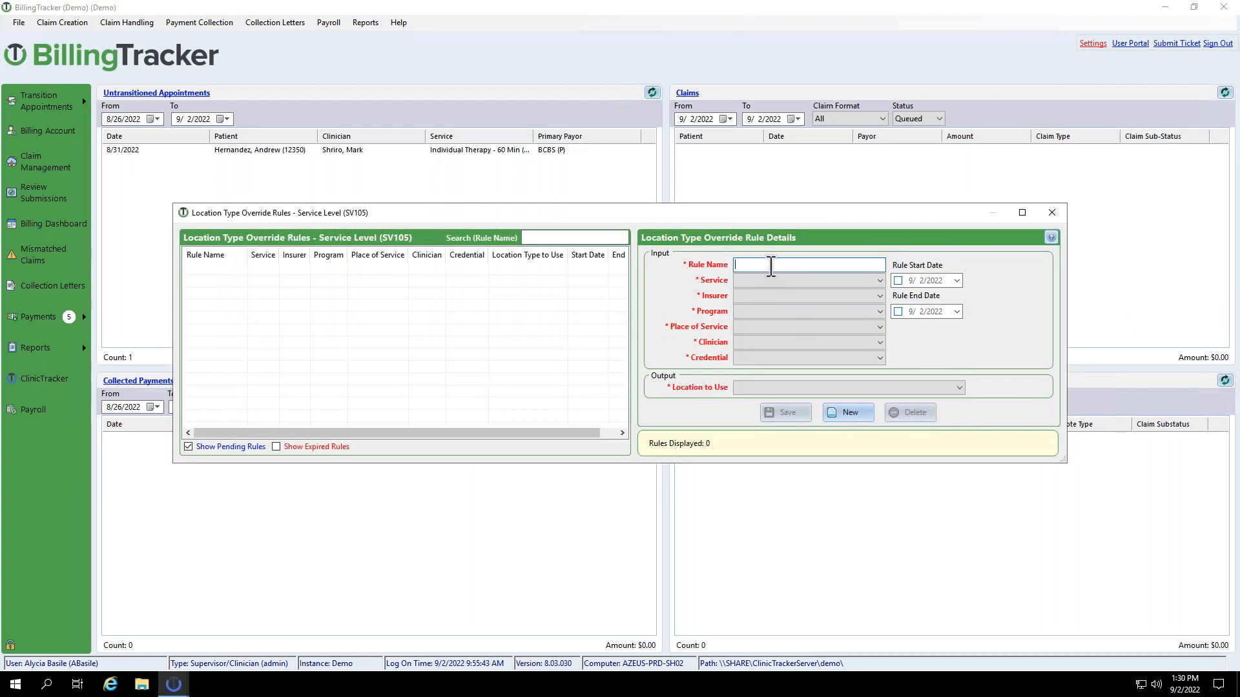
text(a)
text(ervice)
text( location)
key(Tab)
Set the rule's service, insurer and program to all service, all insurer and all program options.
click(880, 282)
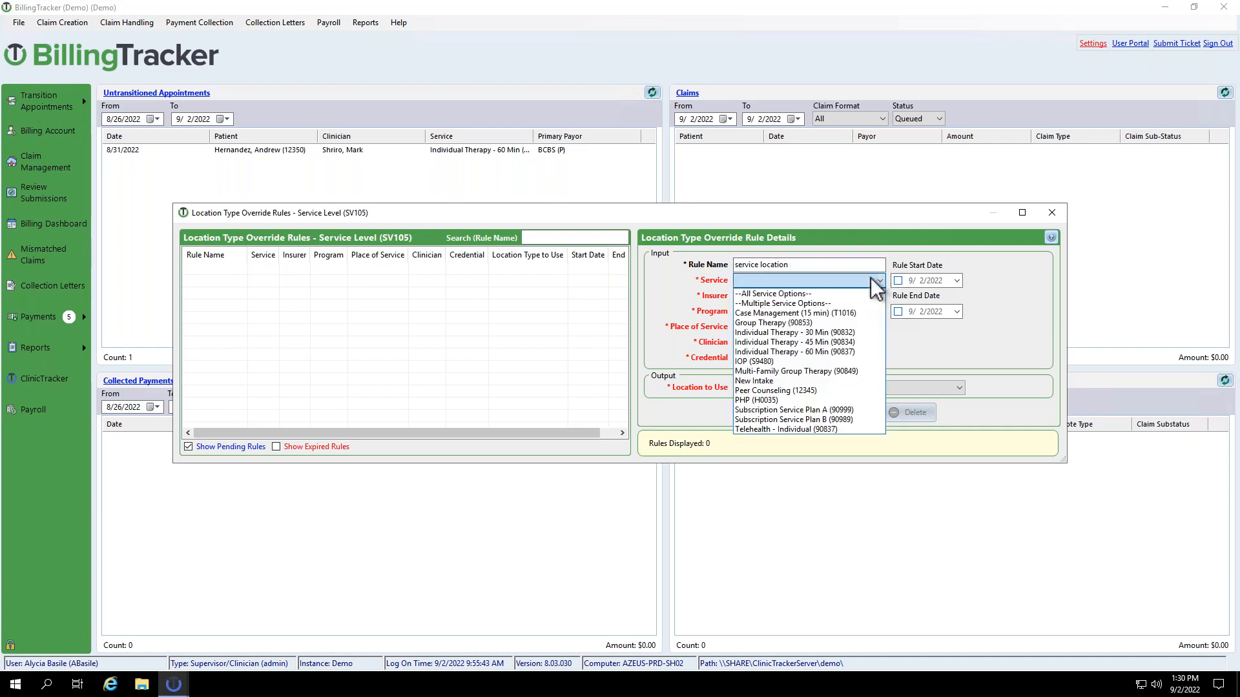
click(806, 293)
click(805, 296)
click(765, 308)
click(762, 314)
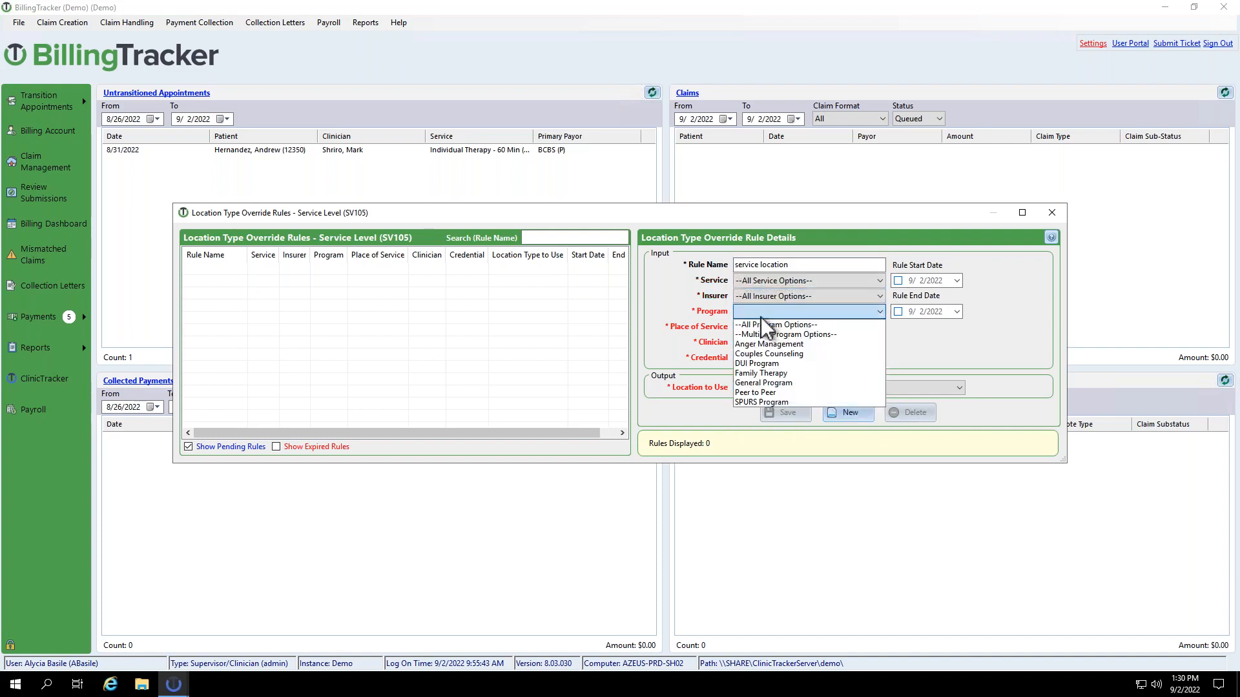
click(760, 324)
Set the rule's place of service to Perryville Location, and its clinician and credential to all options.
click(761, 327)
click(766, 365)
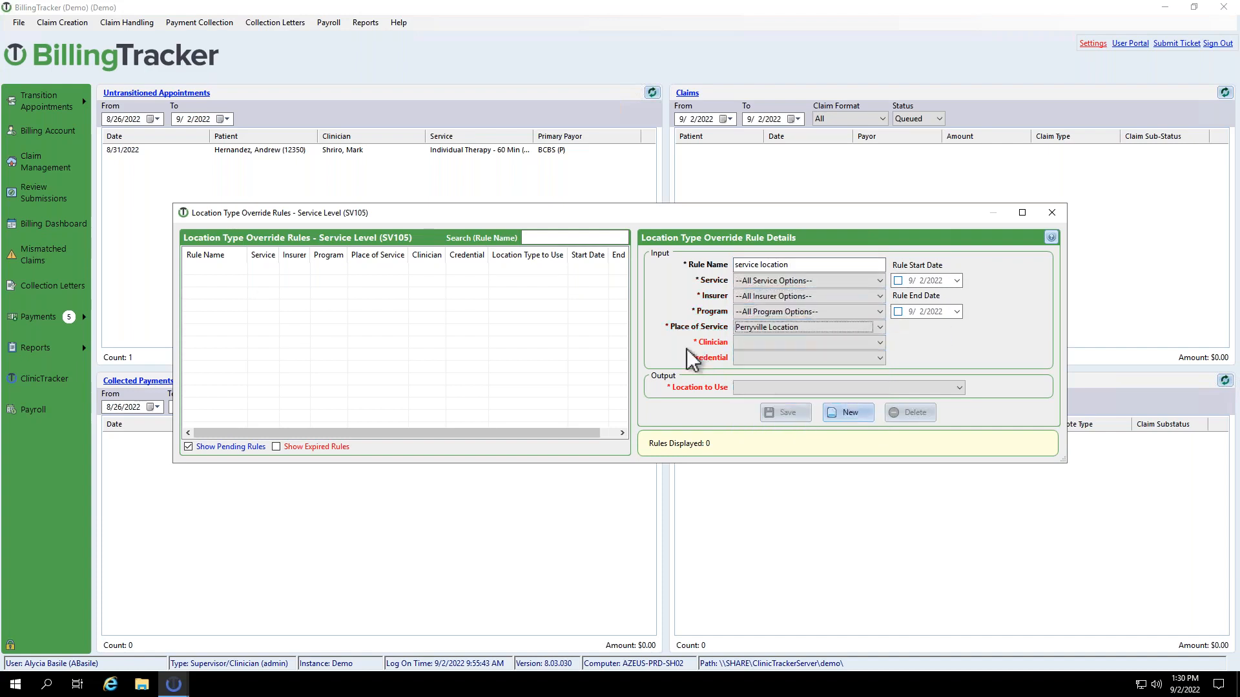
click(763, 346)
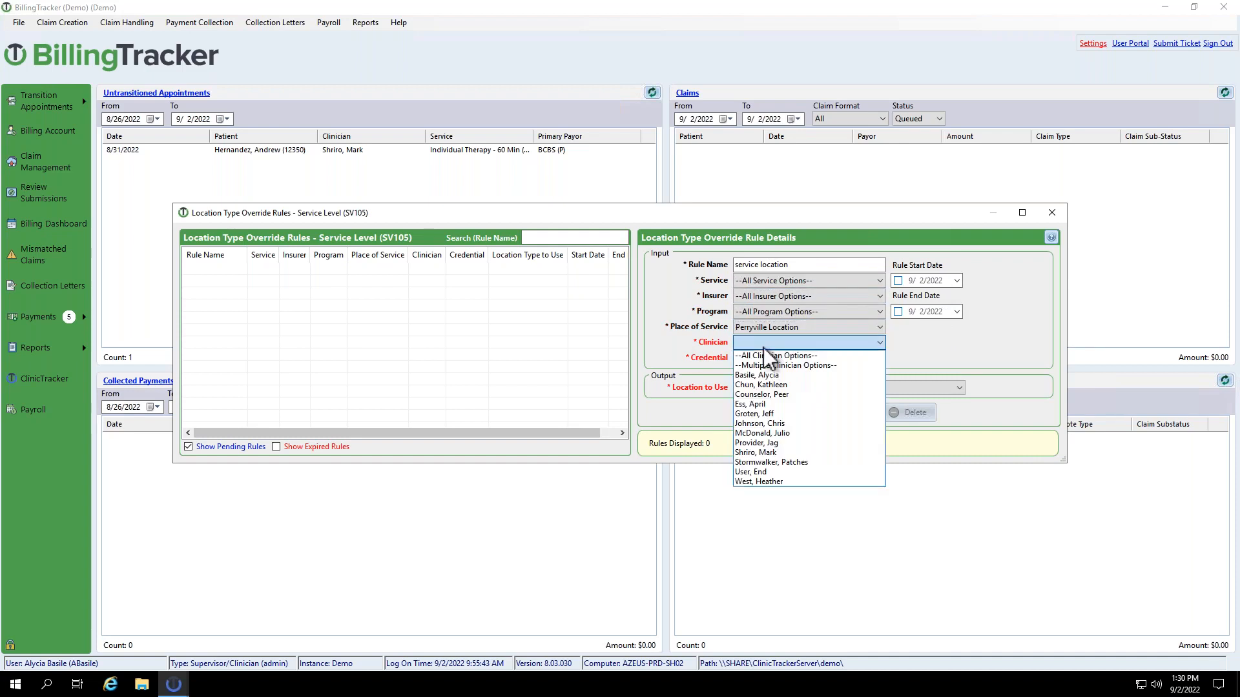
click(765, 355)
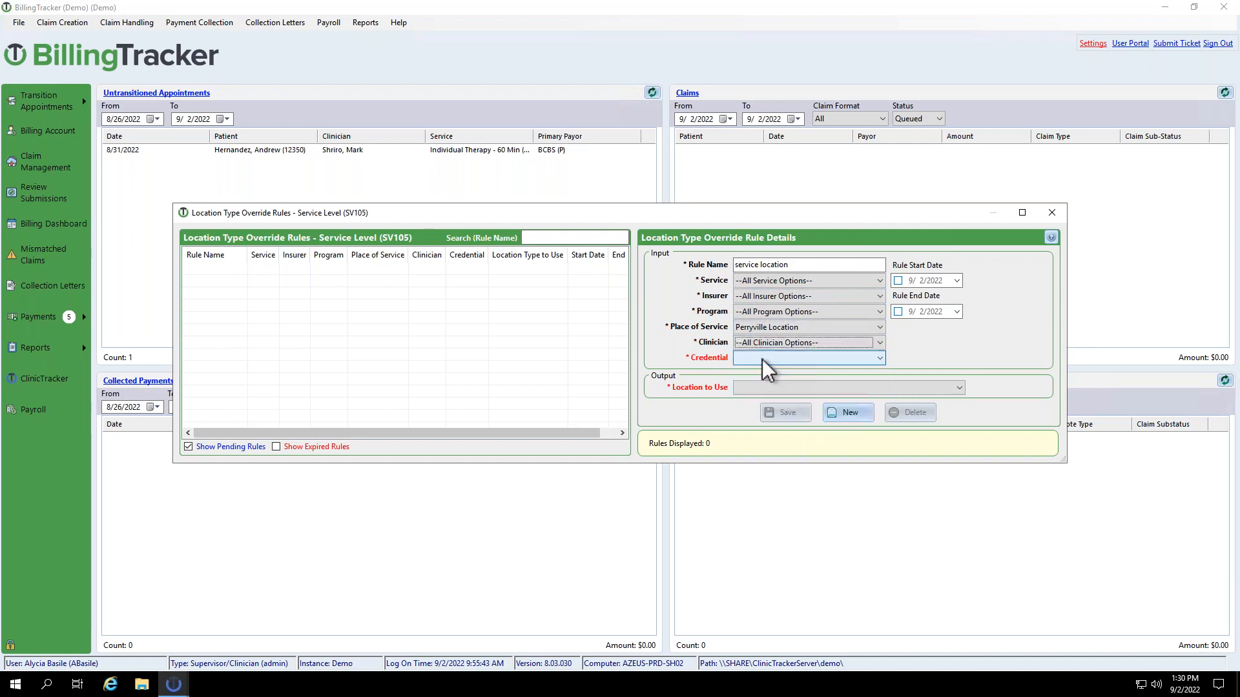
click(762, 359)
click(765, 373)
Set the location to use to 02-Telehealth Provided Other than in Patient's Home, save the rule, and close the override rules.
click(770, 392)
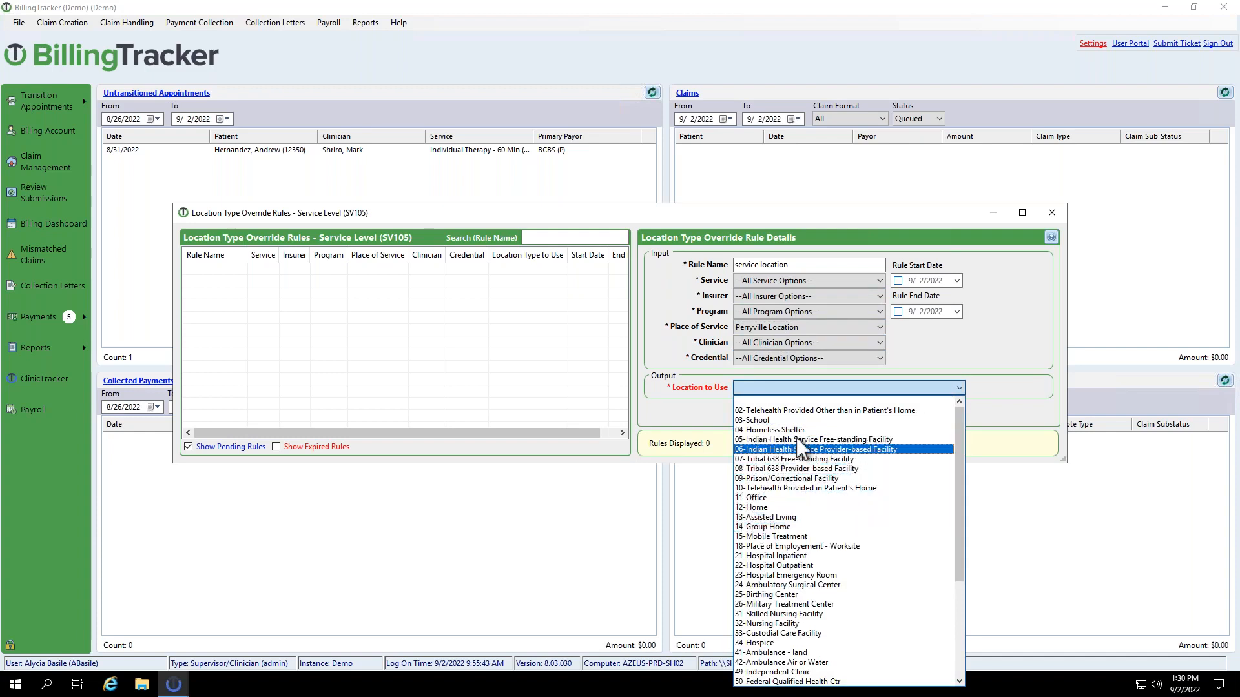
click(904, 410)
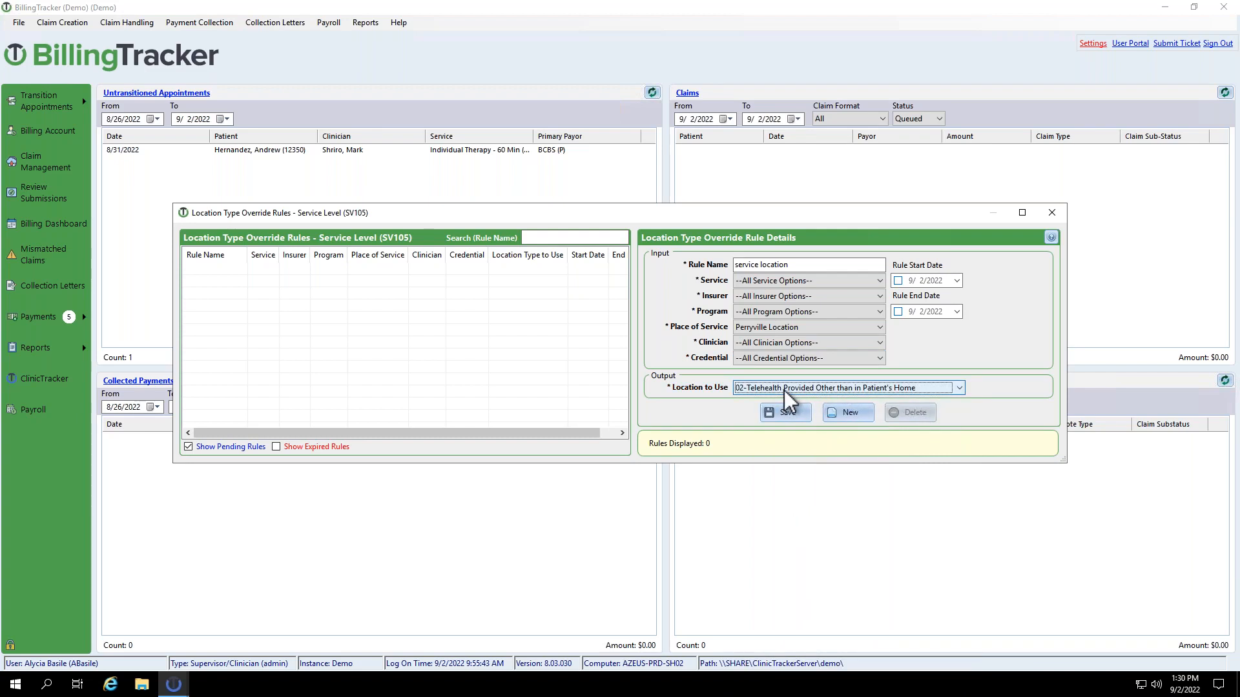
click(782, 413)
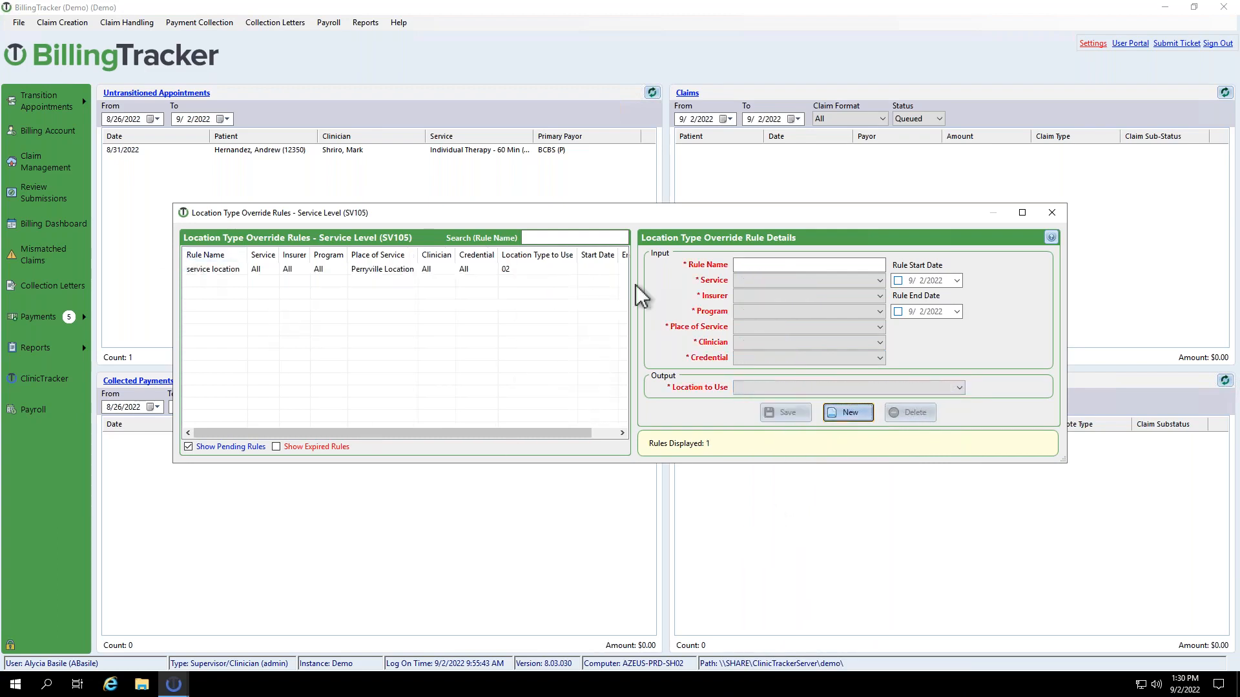
click(1054, 216)
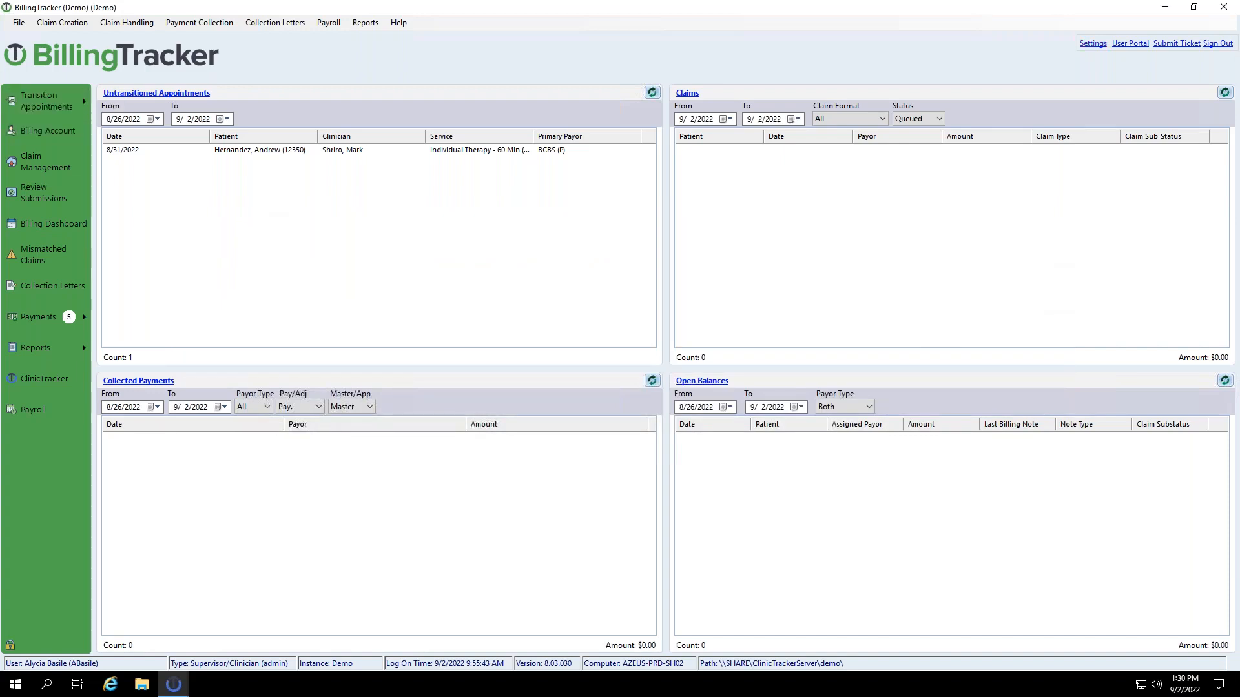
Open the Submit Queued Claims window, choose the electronic claim (ANSI837) type, and return to the main BillingTracker window.
click(37, 169)
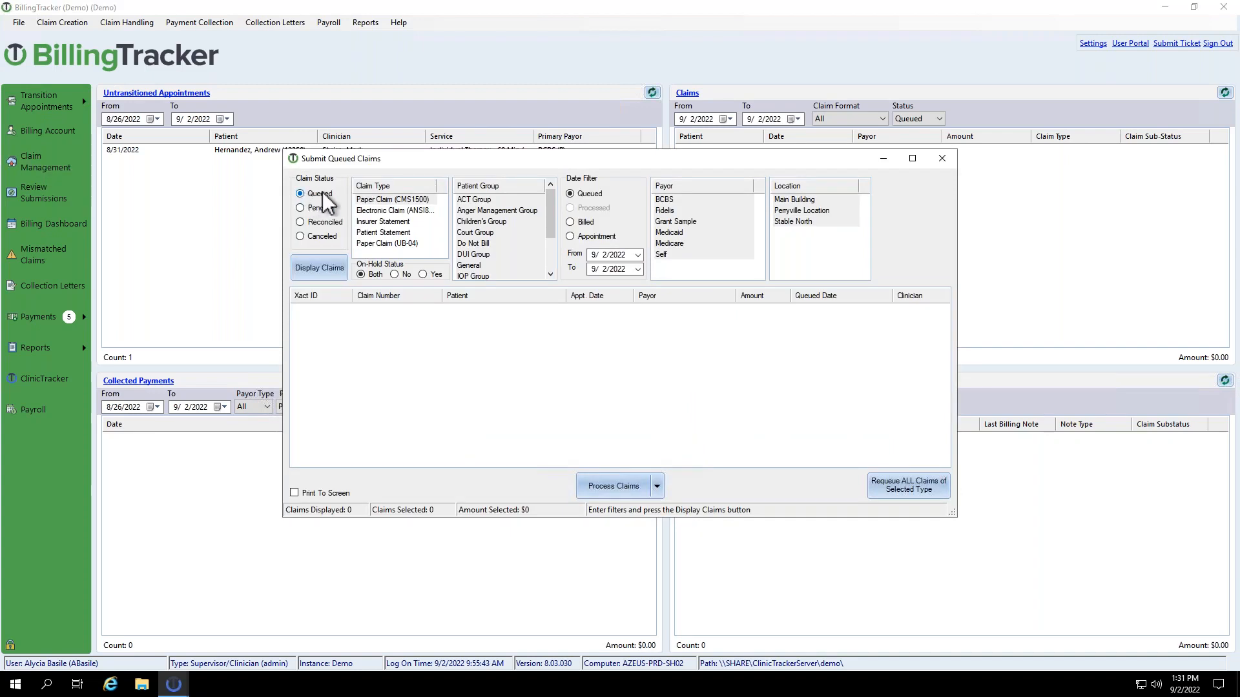
click(364, 212)
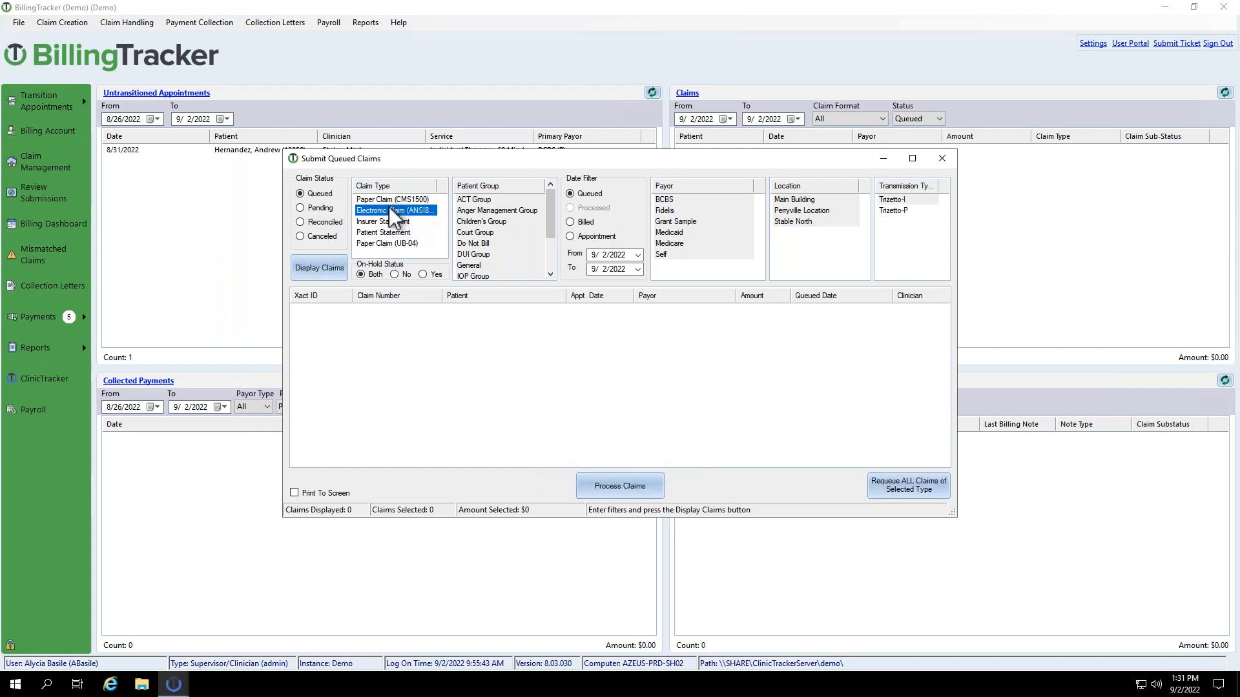
click(1050, 293)
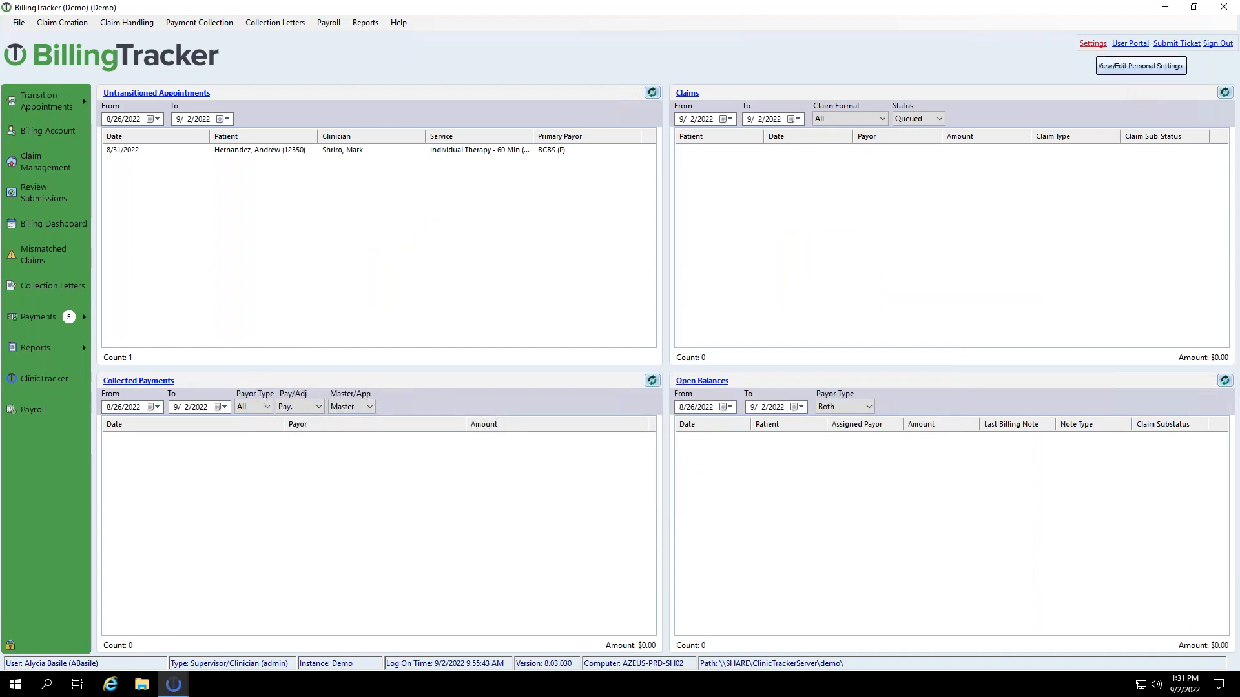
Open the insurer plans from the settings and load the BCBS plan.
click(1096, 45)
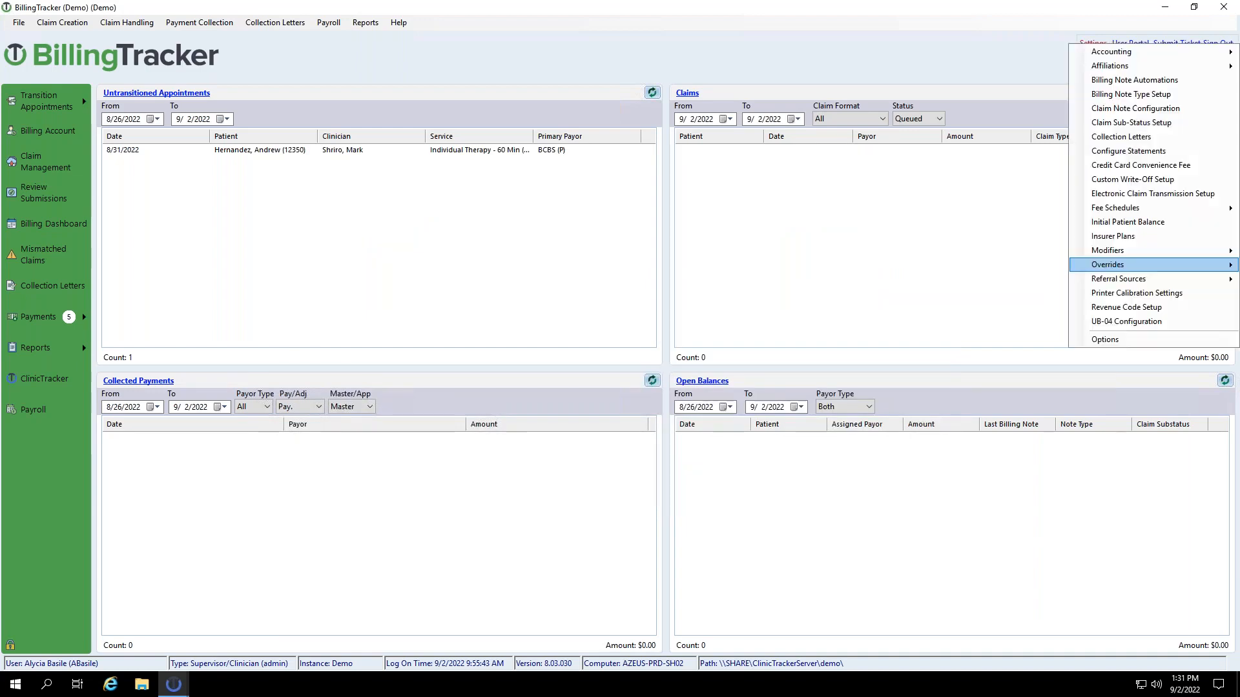
click(1101, 239)
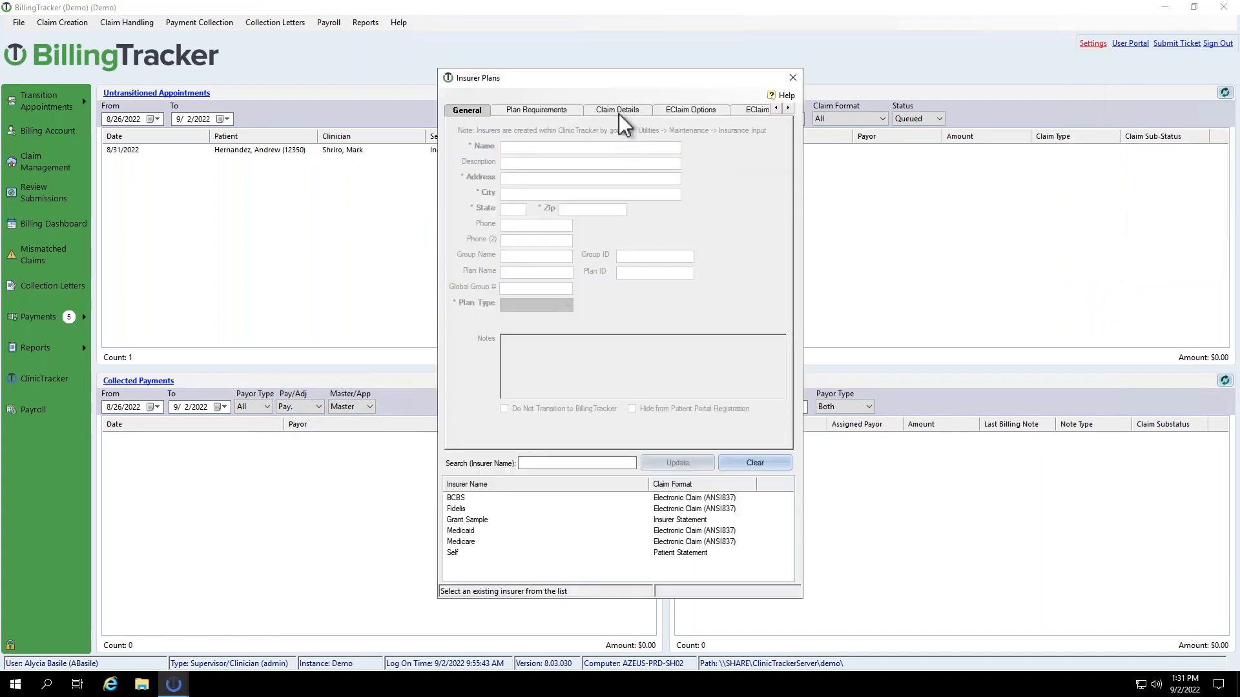
click(460, 498)
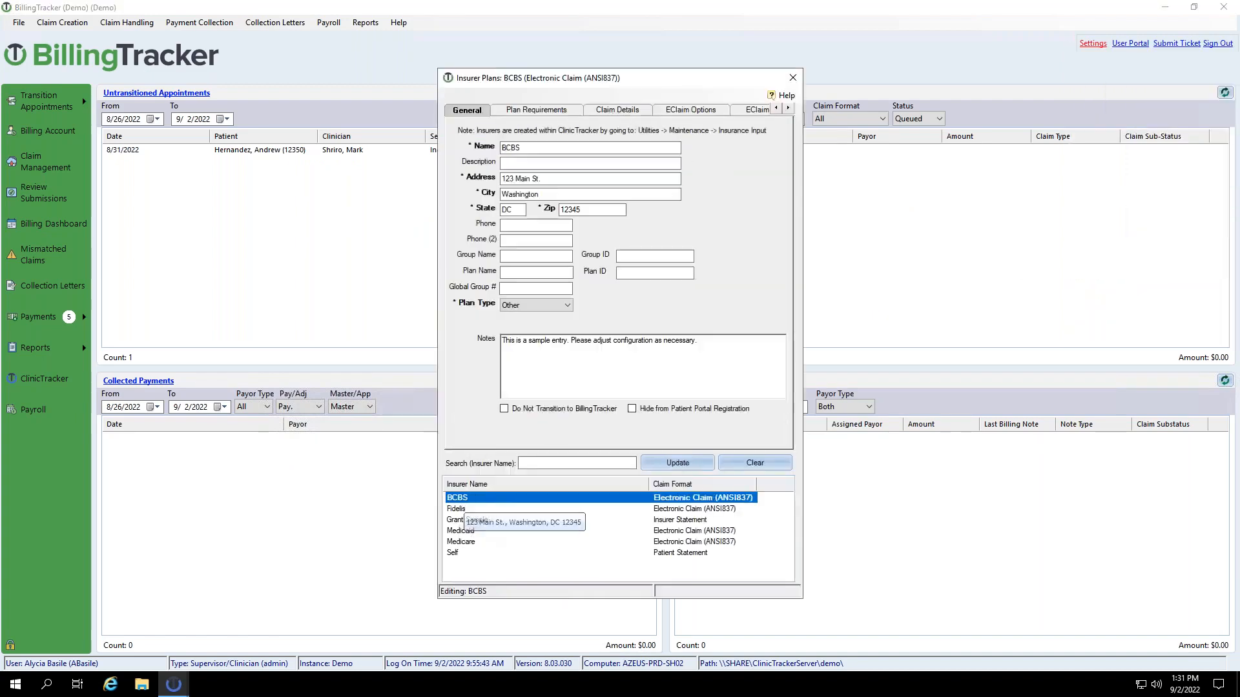
Review the BCBS plan's claim format and electronic transmission type settings, and close the insurer plans without updating.
click(611, 110)
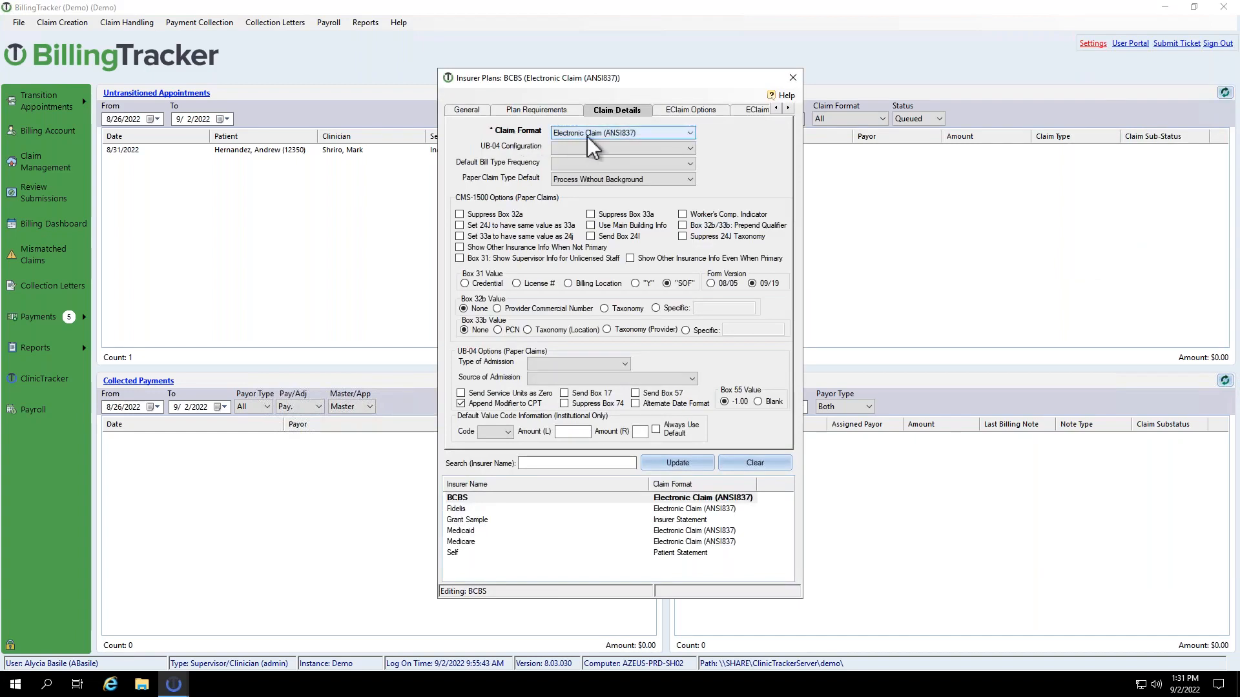
click(696, 110)
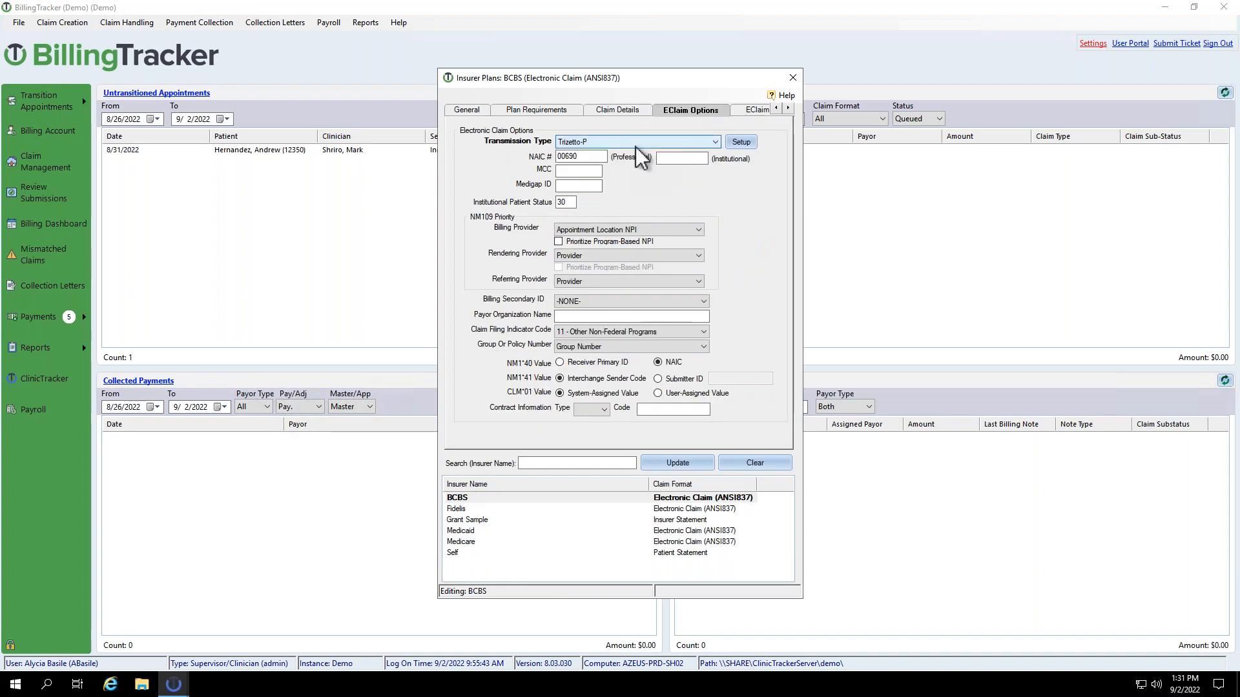
click(617, 111)
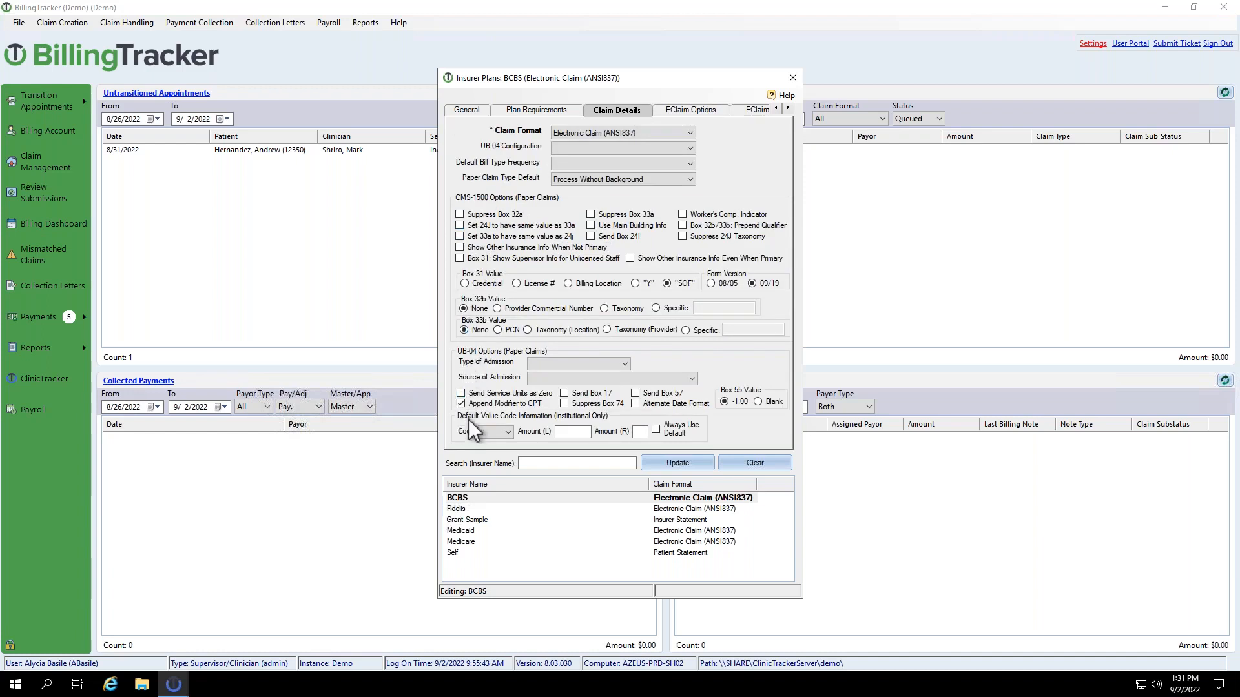
click(685, 110)
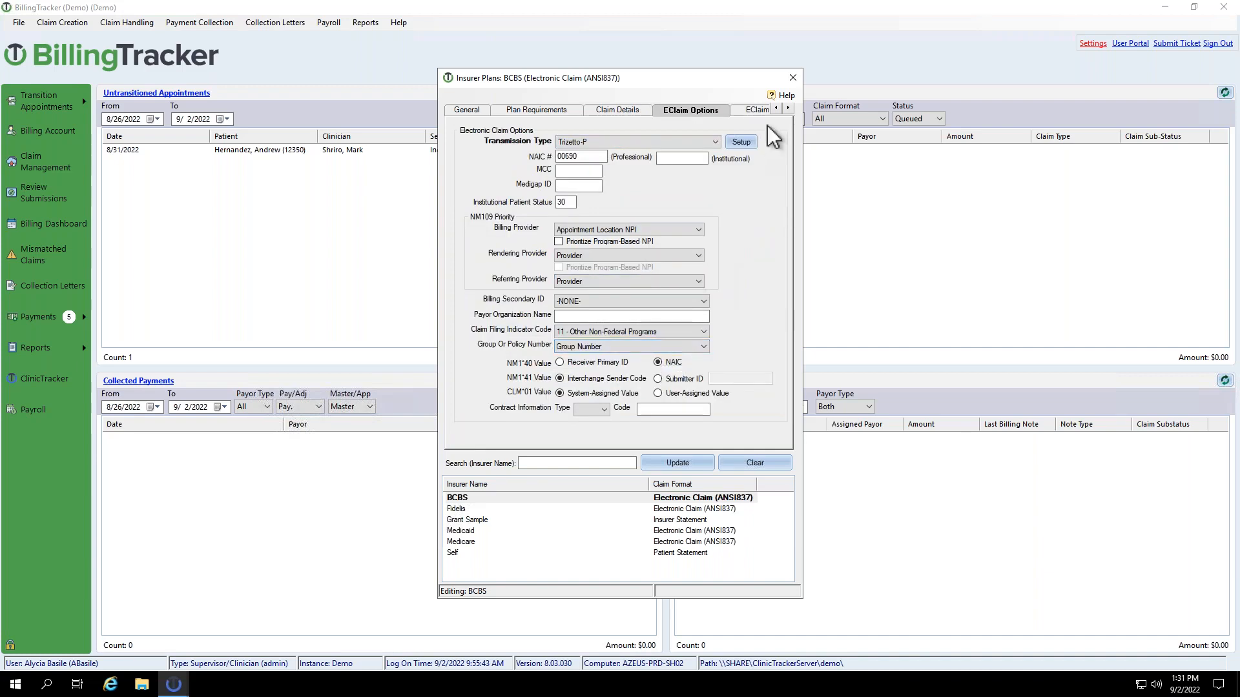
click(793, 78)
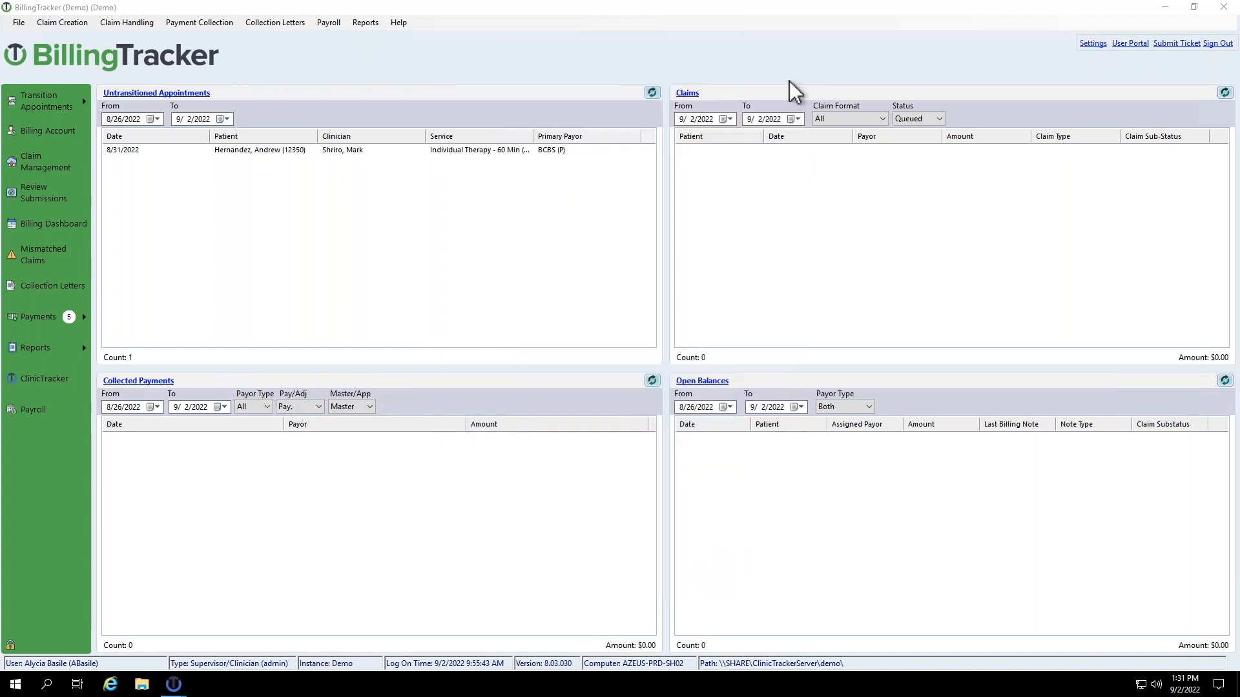
Examine the list of override types available in the BillingTracker settings.
click(173, 690)
click(1094, 48)
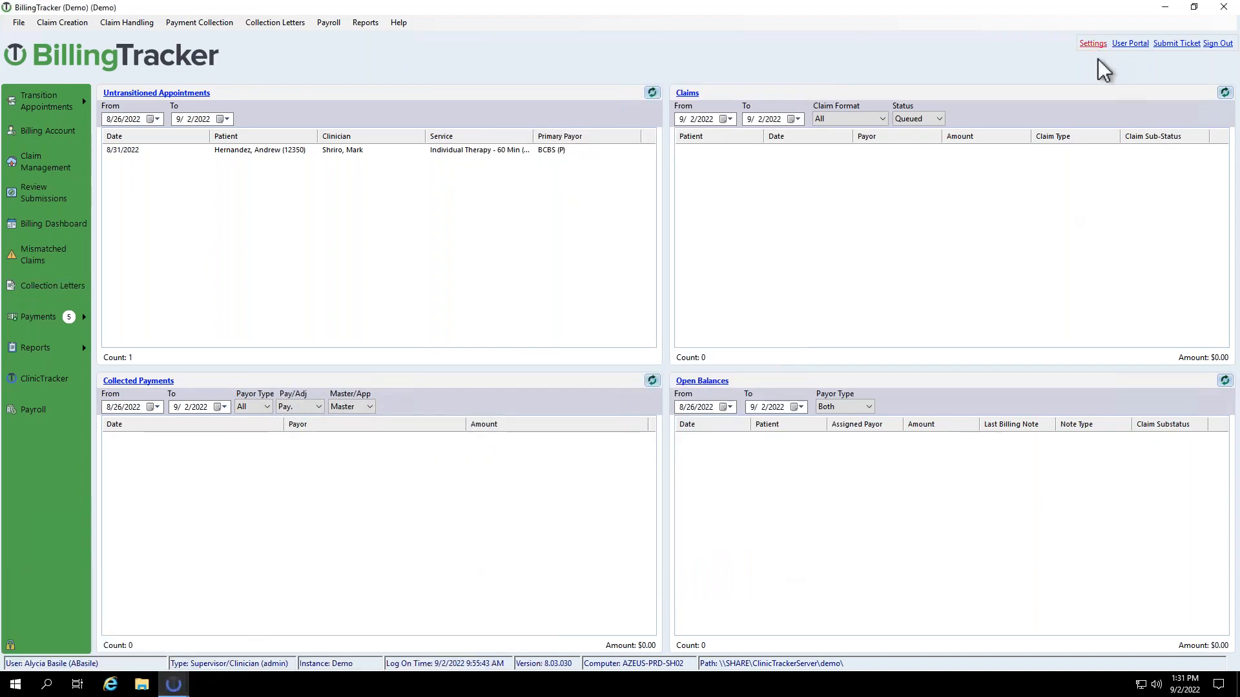
mouse_move(1126, 265)
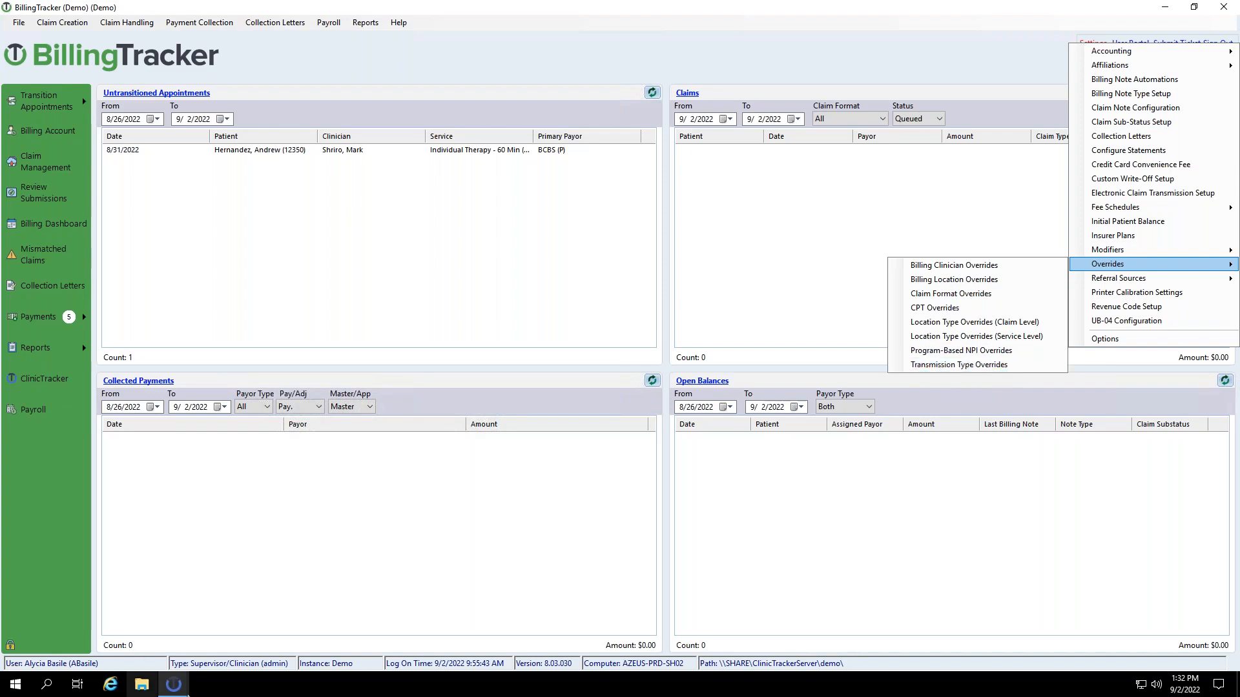
Return to the Submit Queued Claims window and set the queued date filter's start date to 8/2/2022.
click(173, 685)
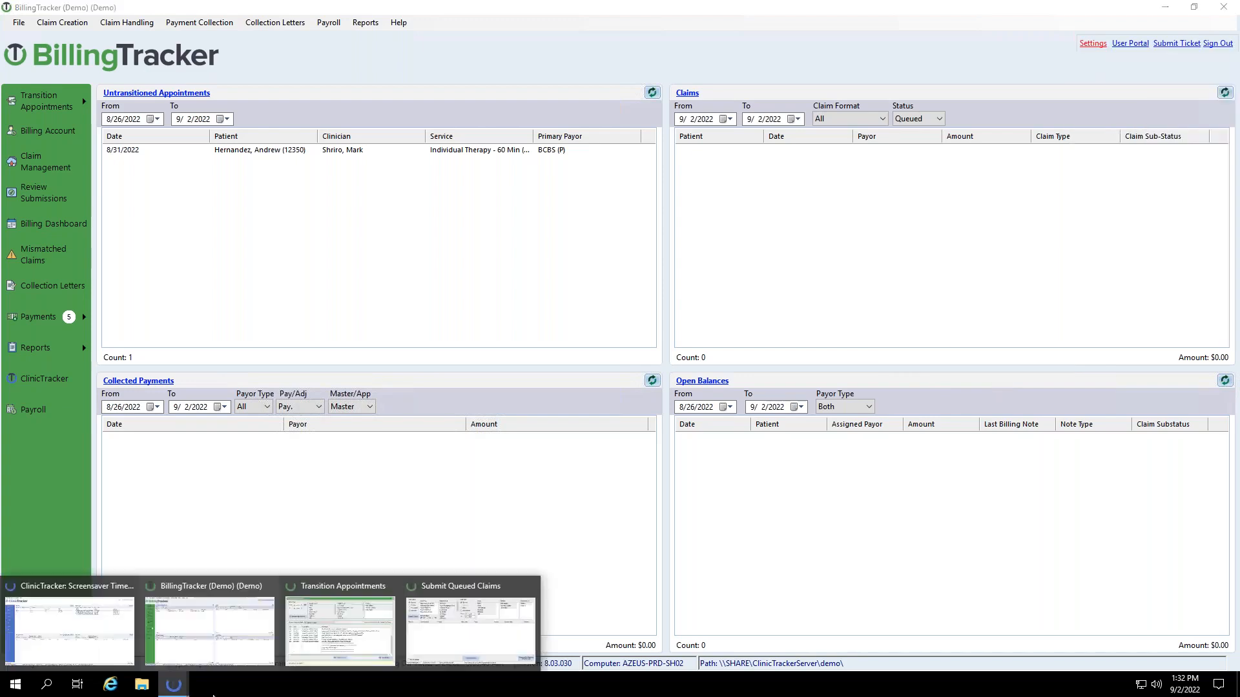
click(465, 640)
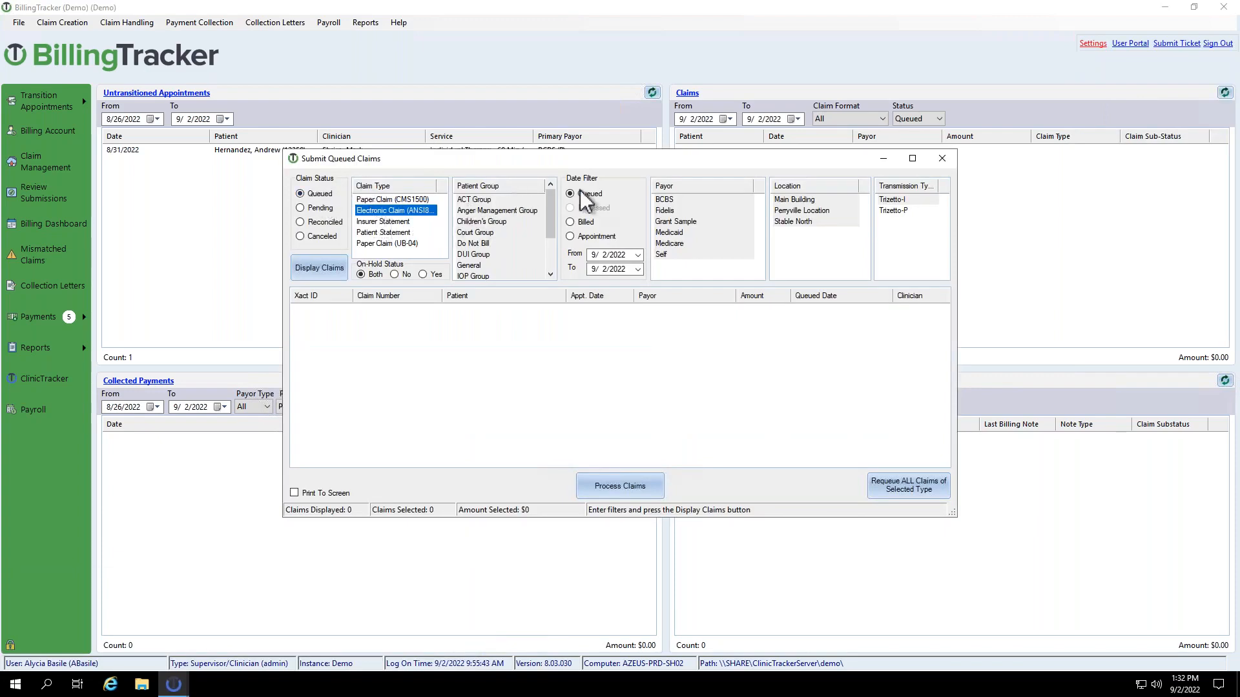
click(595, 257)
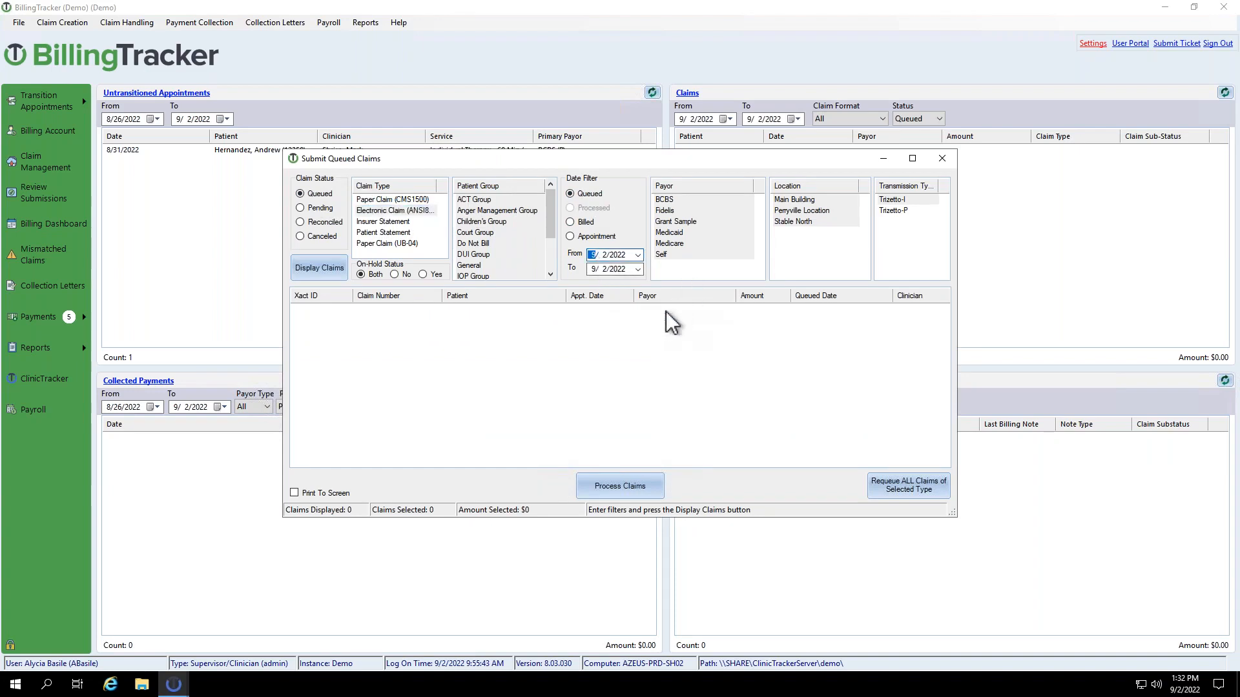
click(637, 255)
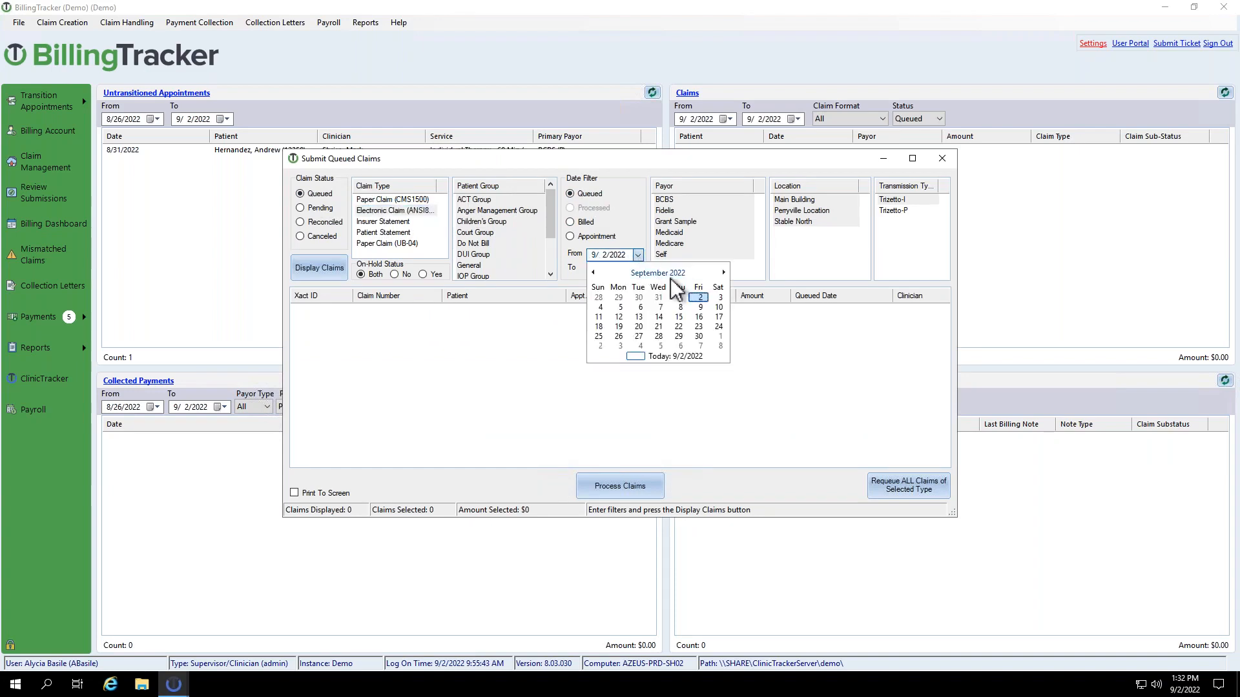
click(610, 273)
click(710, 316)
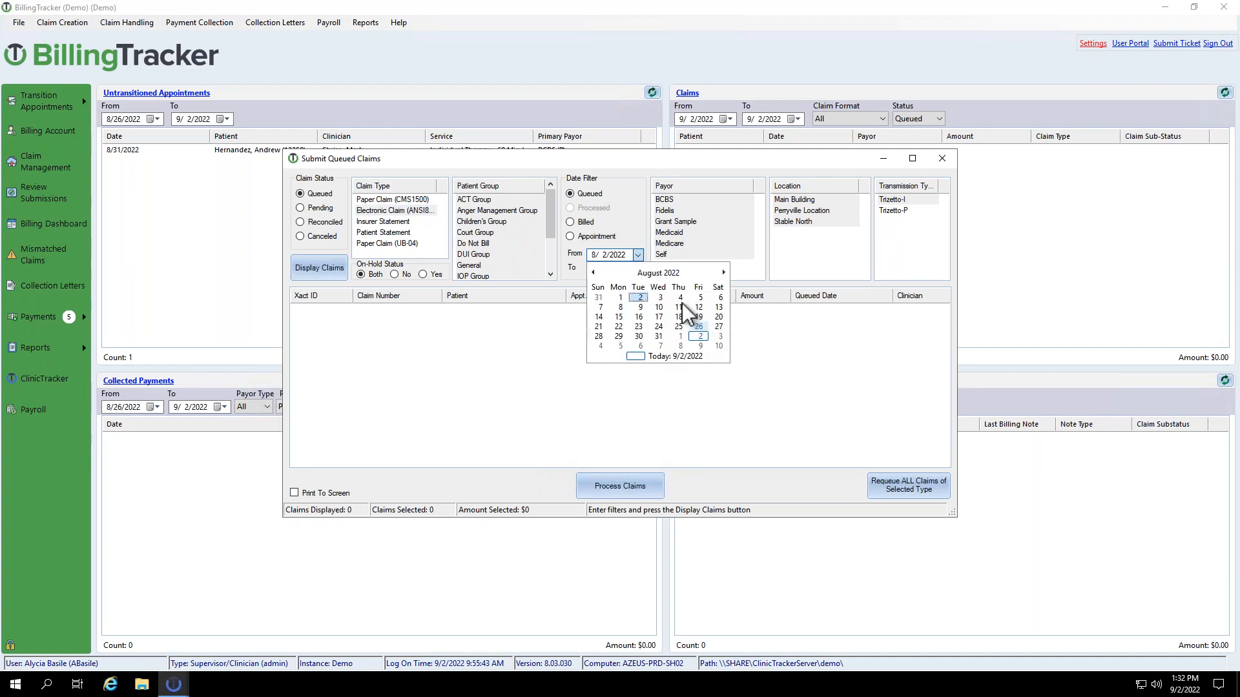
click(638, 300)
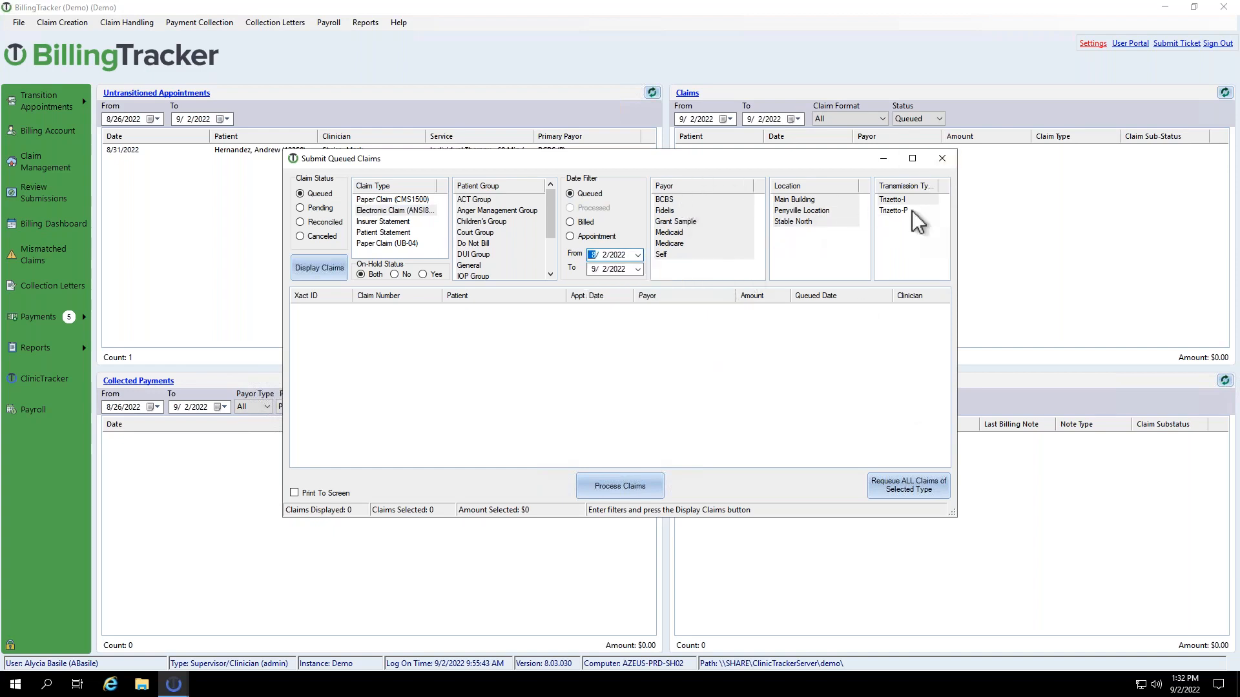
Display the queued electronic claims for transmission type Trizetto-P and select every claim in the list.
click(888, 211)
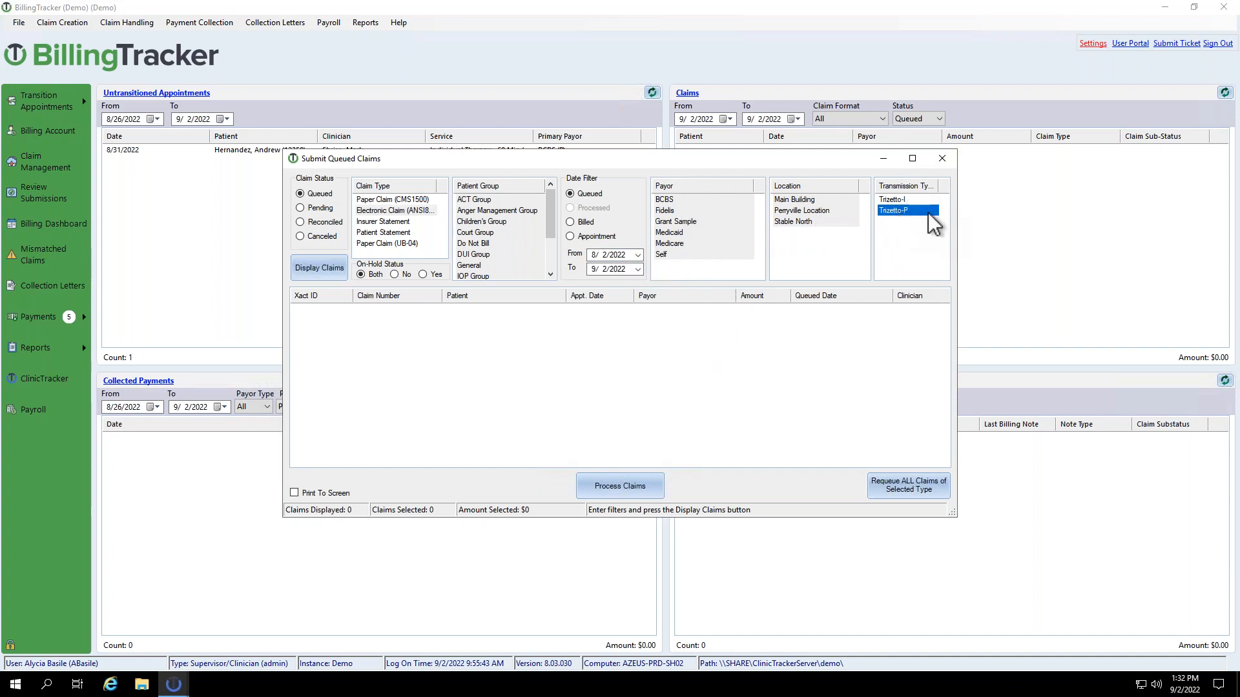
click(332, 276)
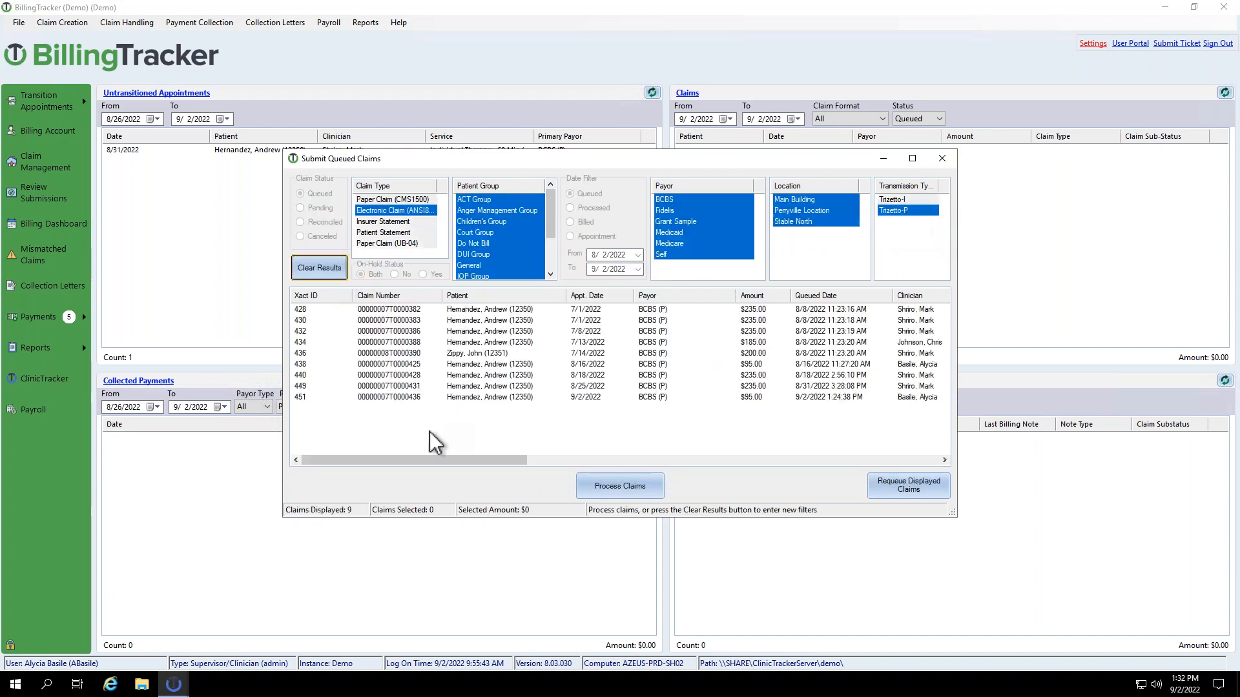
click(478, 309)
shift+click(481, 396)
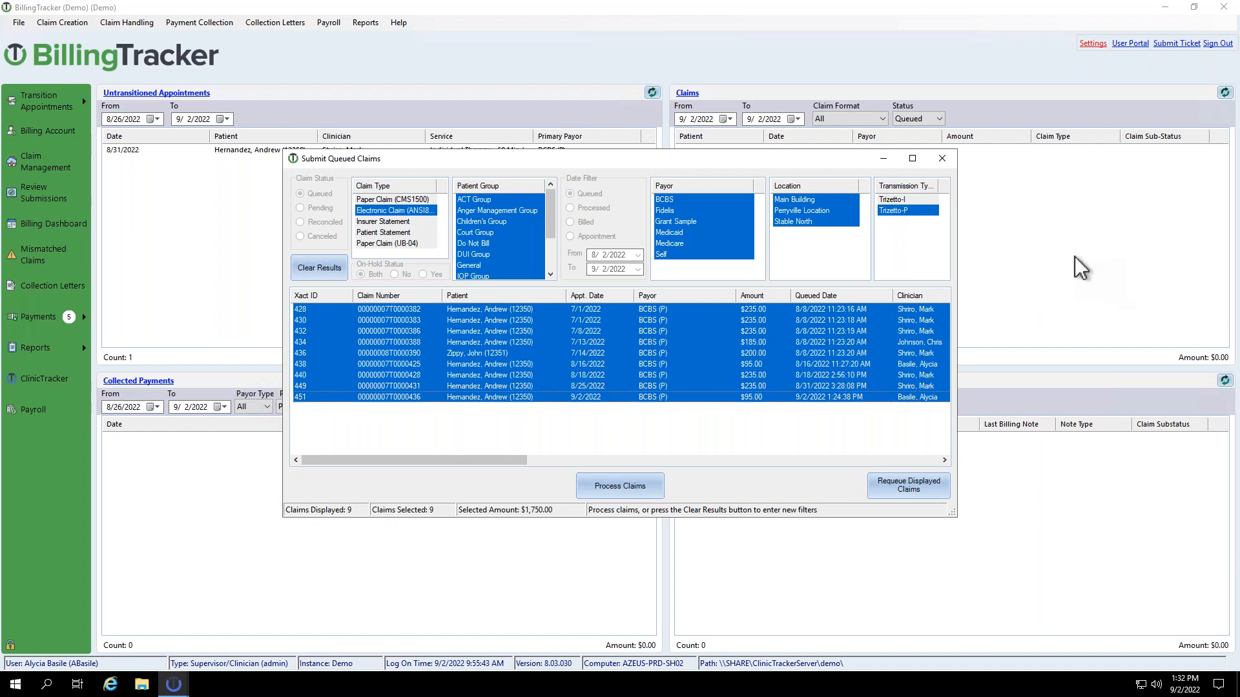
Search the billing options for "combine" and go to the Electronic Claims: Combine Same Date setting.
key(Escape)
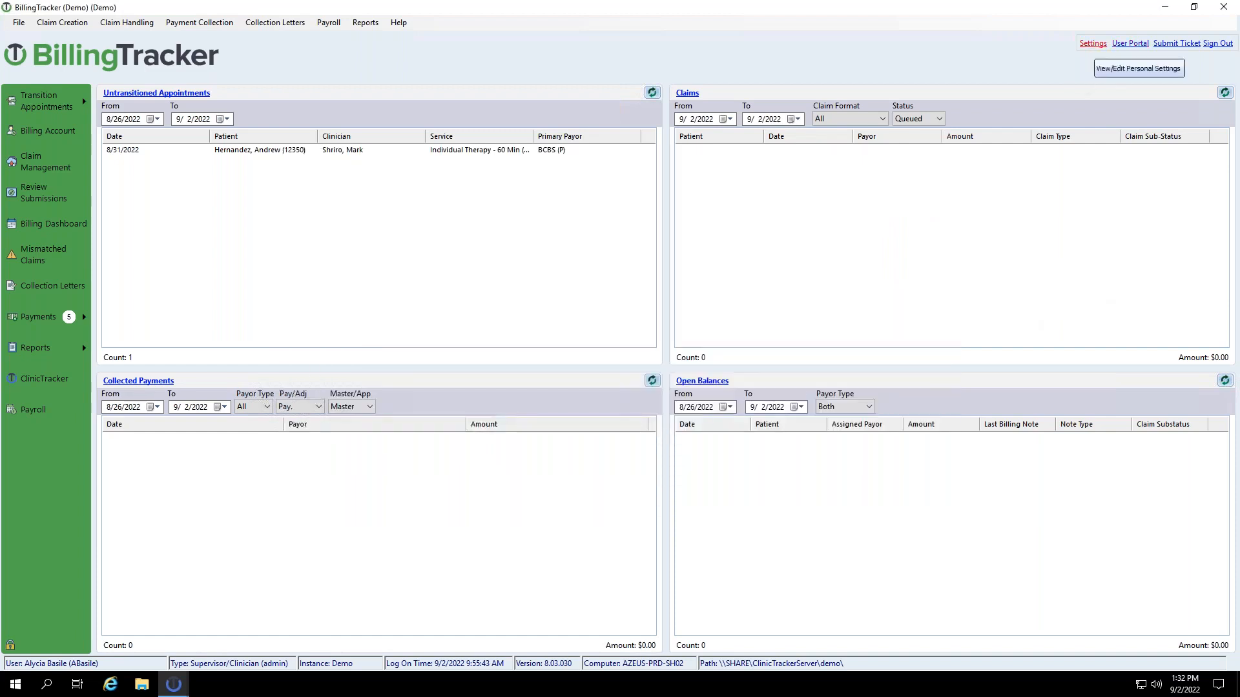
click(1094, 44)
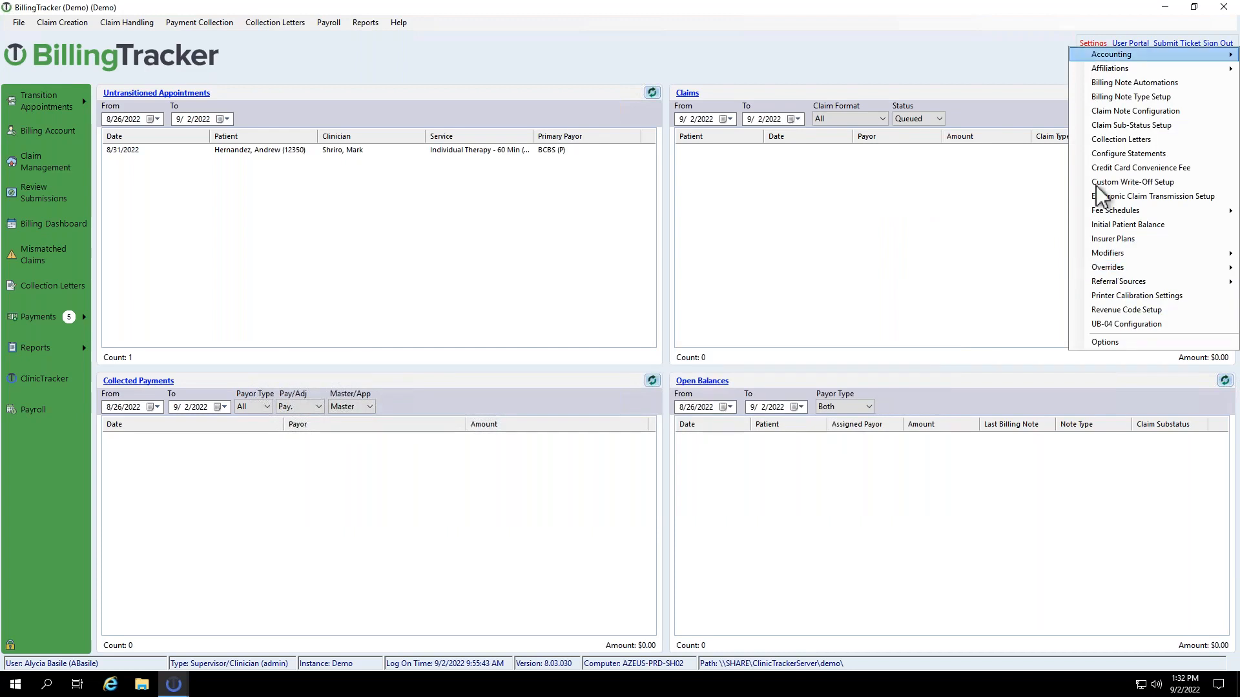
click(1104, 343)
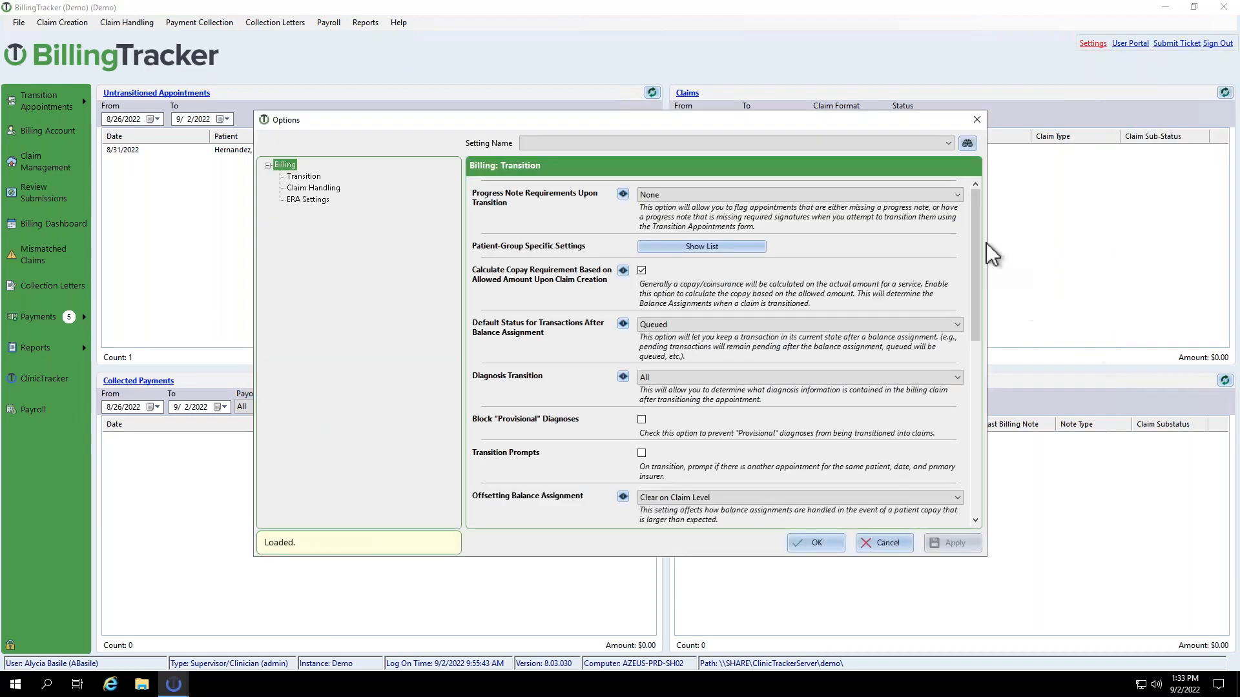
click(968, 144)
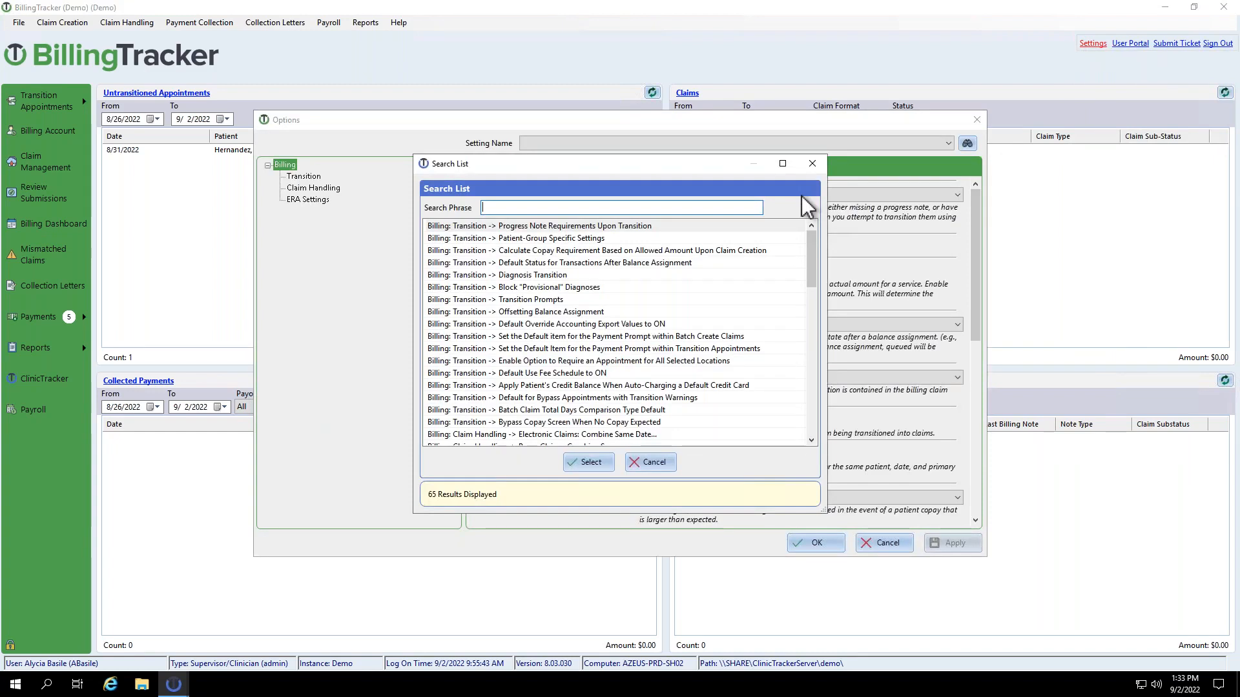
text(combine)
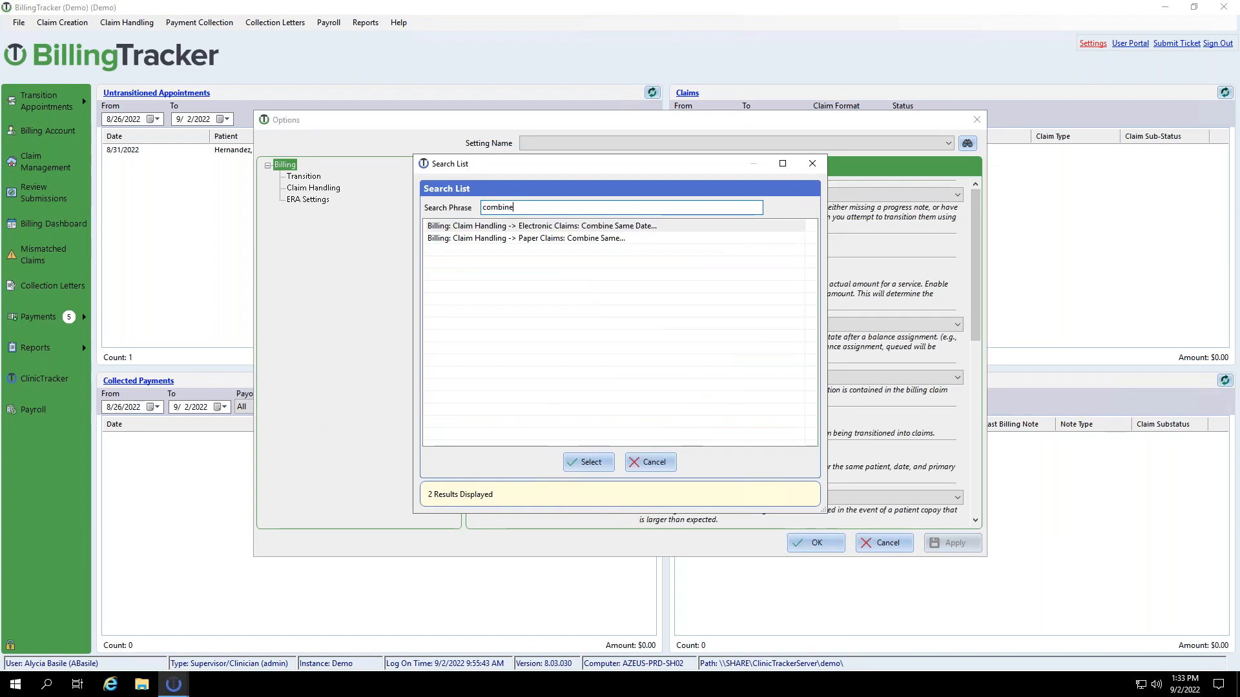
double_click(554, 228)
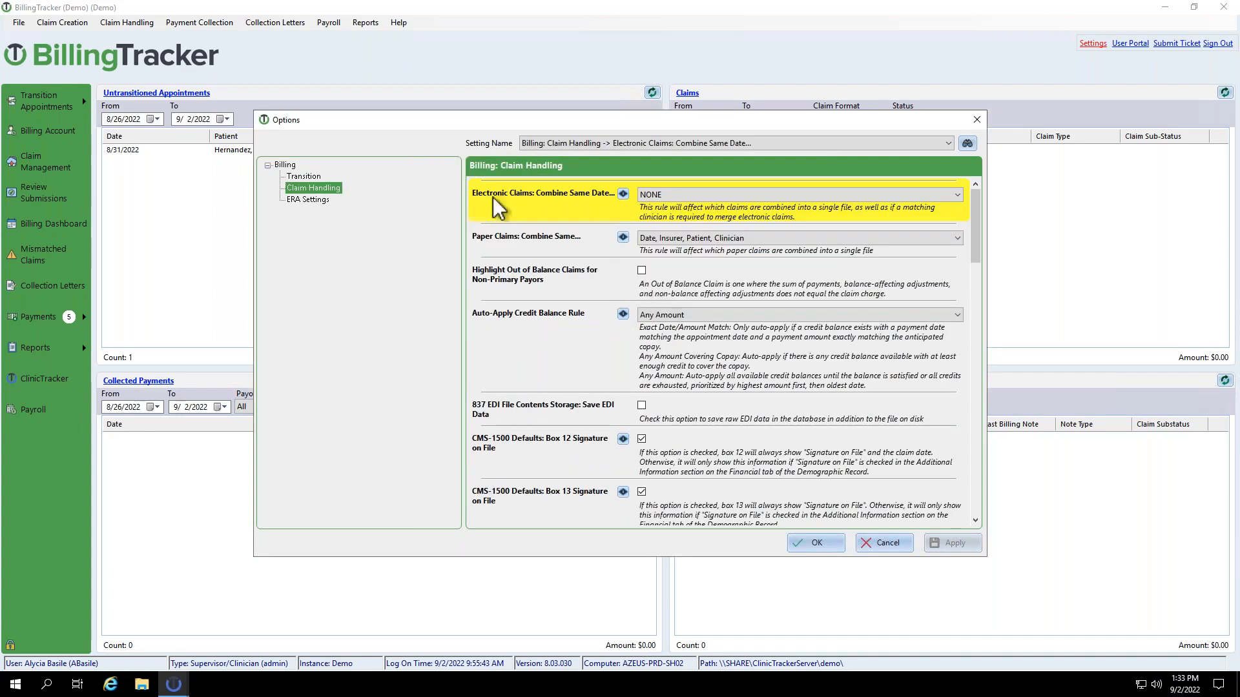
Review the choices for combining same-date electronic claims and the other claim handling settings, and close the options without changes.
click(677, 195)
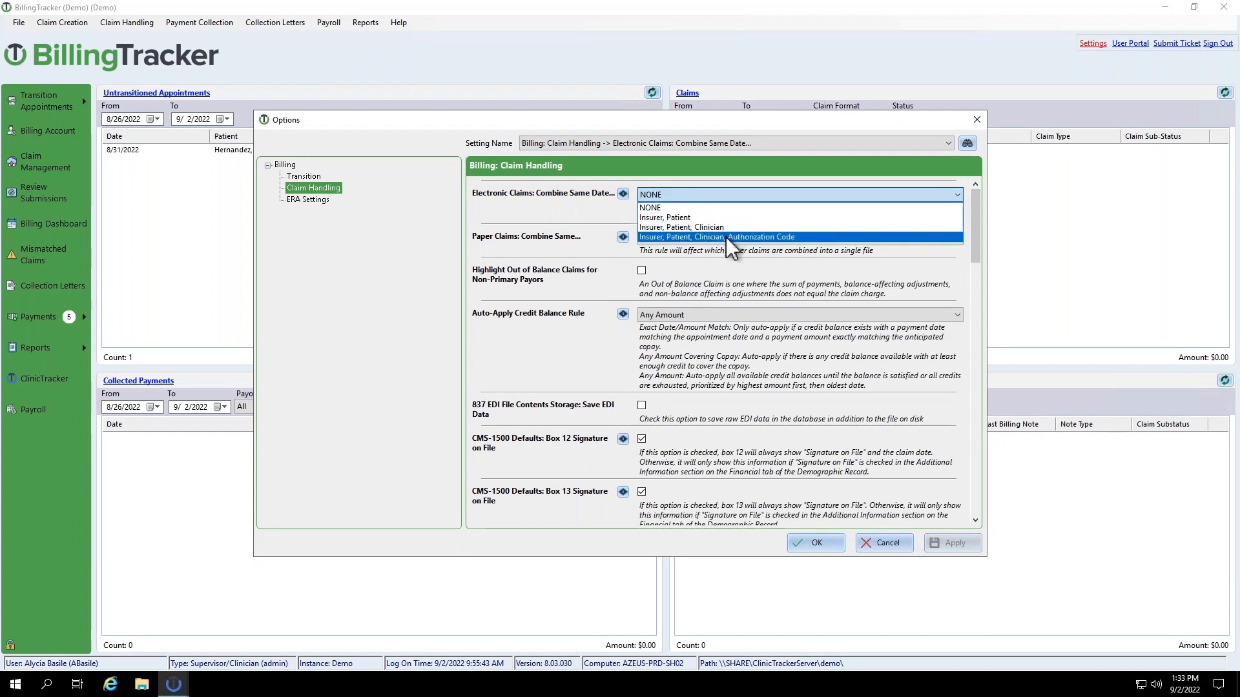
click(873, 143)
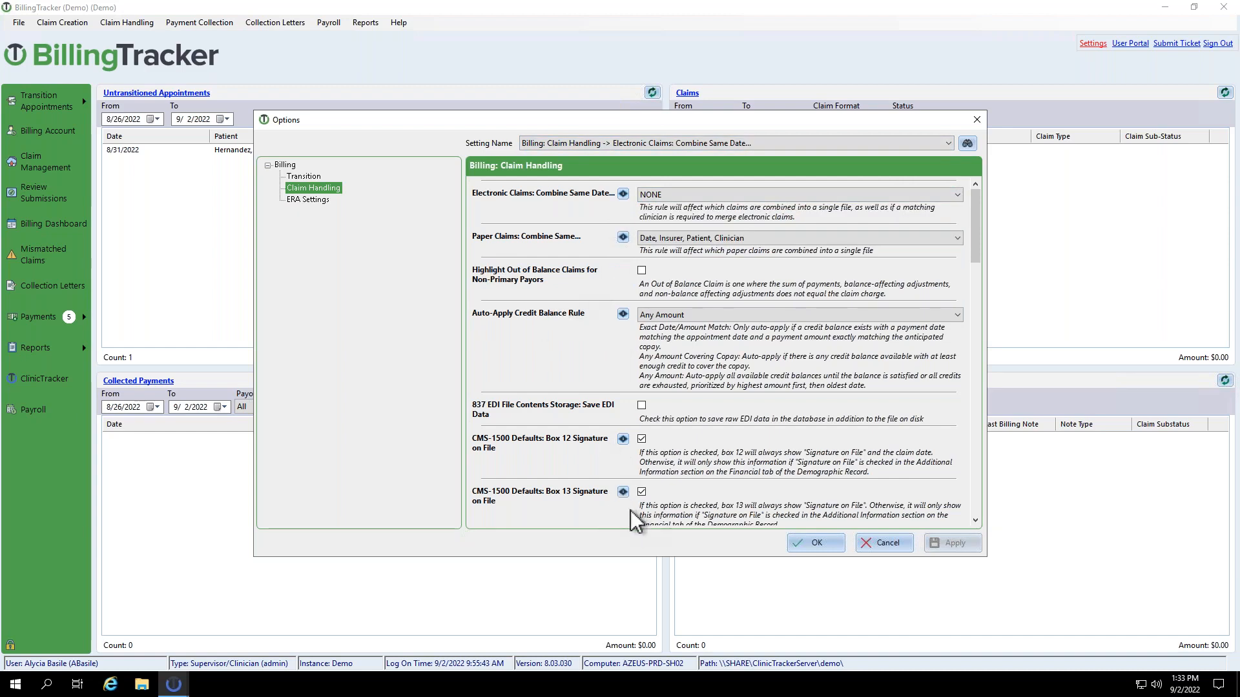
scroll(771, 419, down, 5)
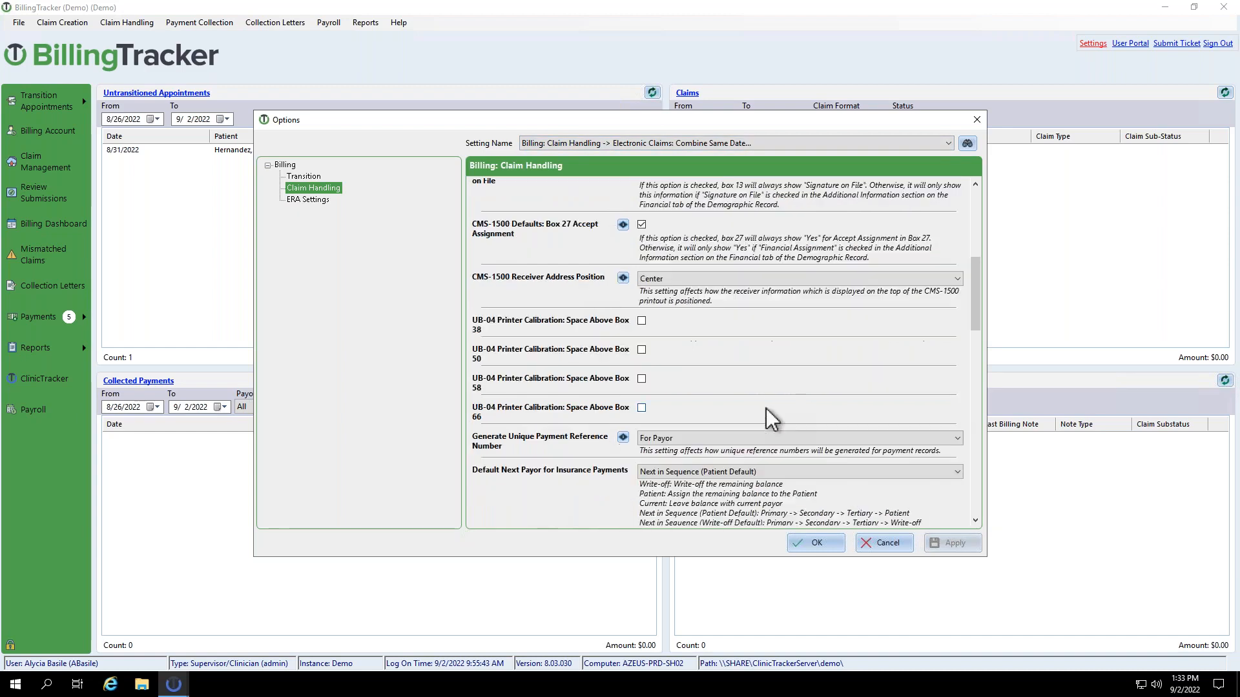
scroll(761, 417, down, 2)
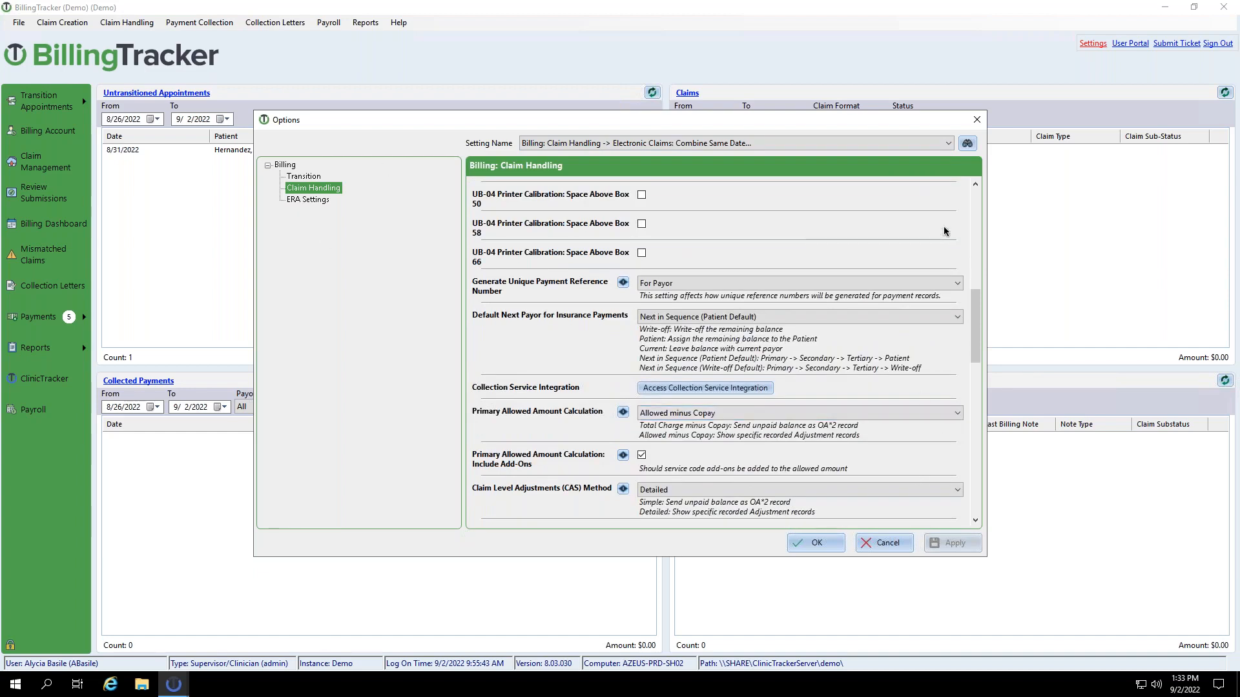
click(977, 121)
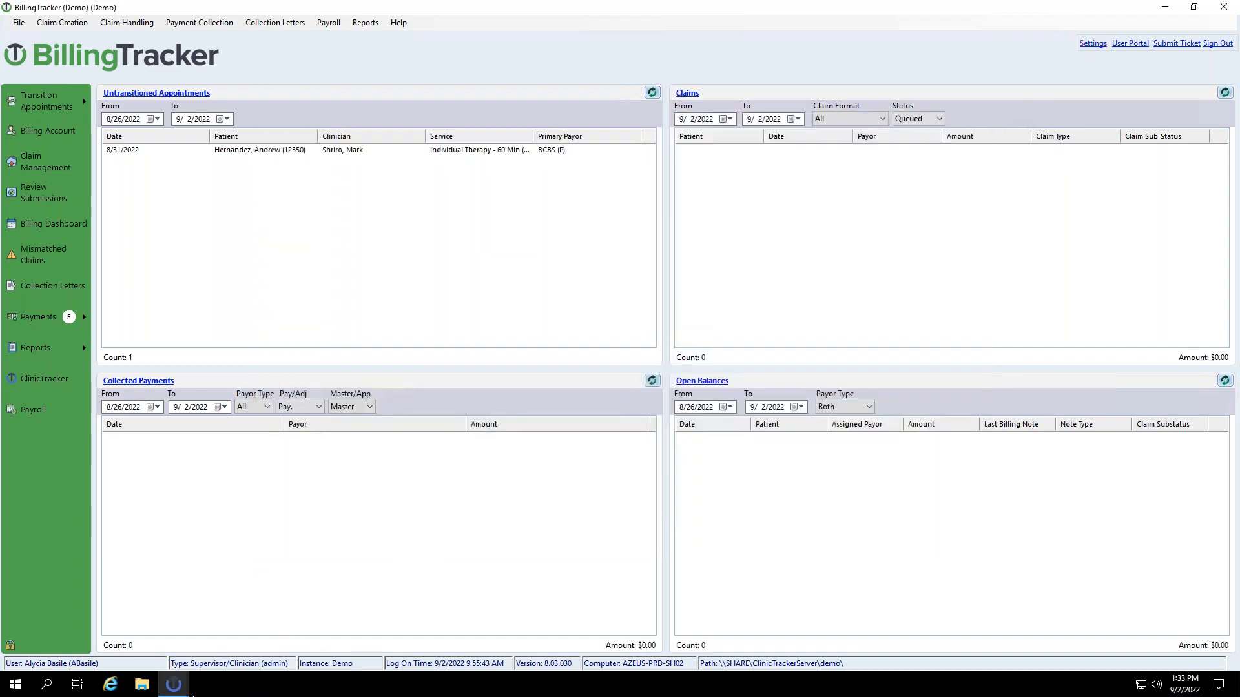
Return to the Submit Queued Claims window and process all selected claims, declining to view the submission batch details.
mouse_move(181, 688)
click(496, 642)
click(654, 481)
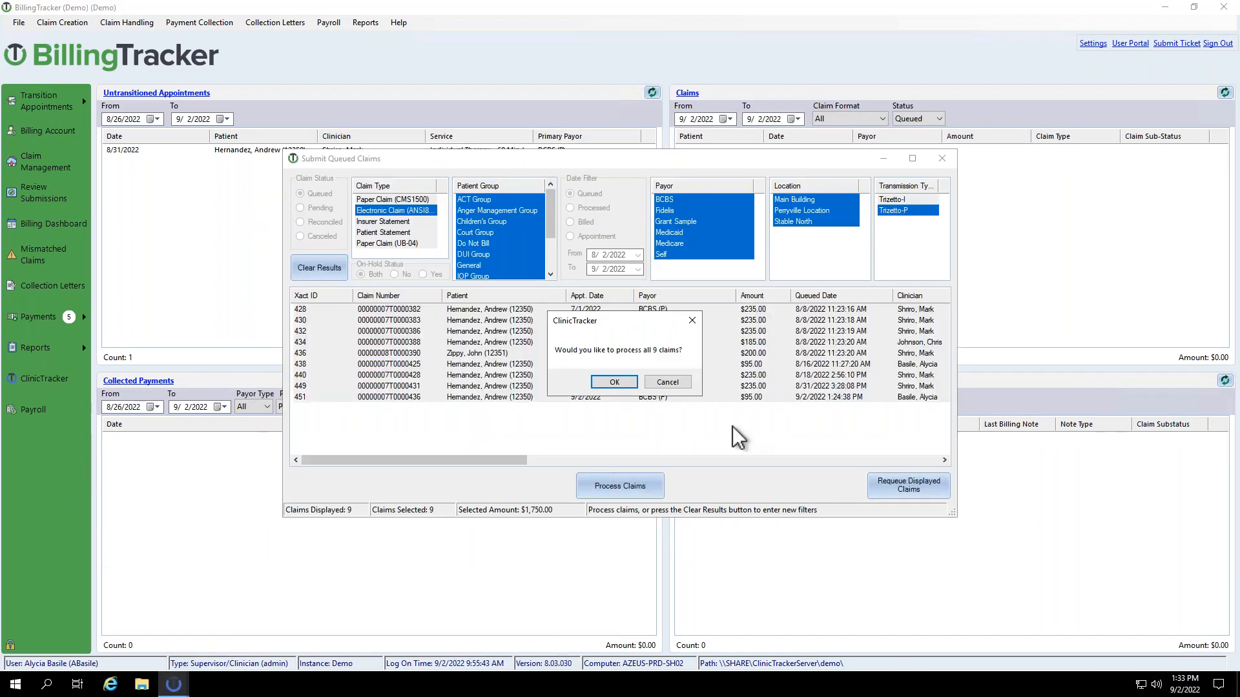
click(617, 384)
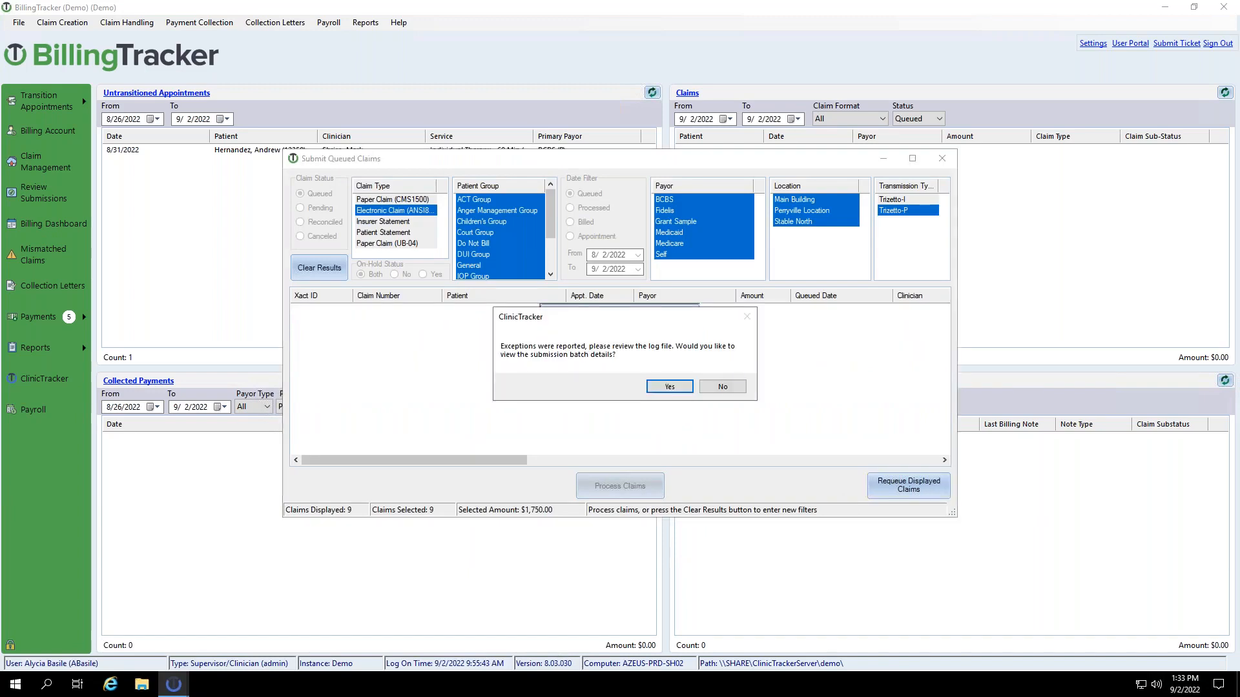
click(717, 388)
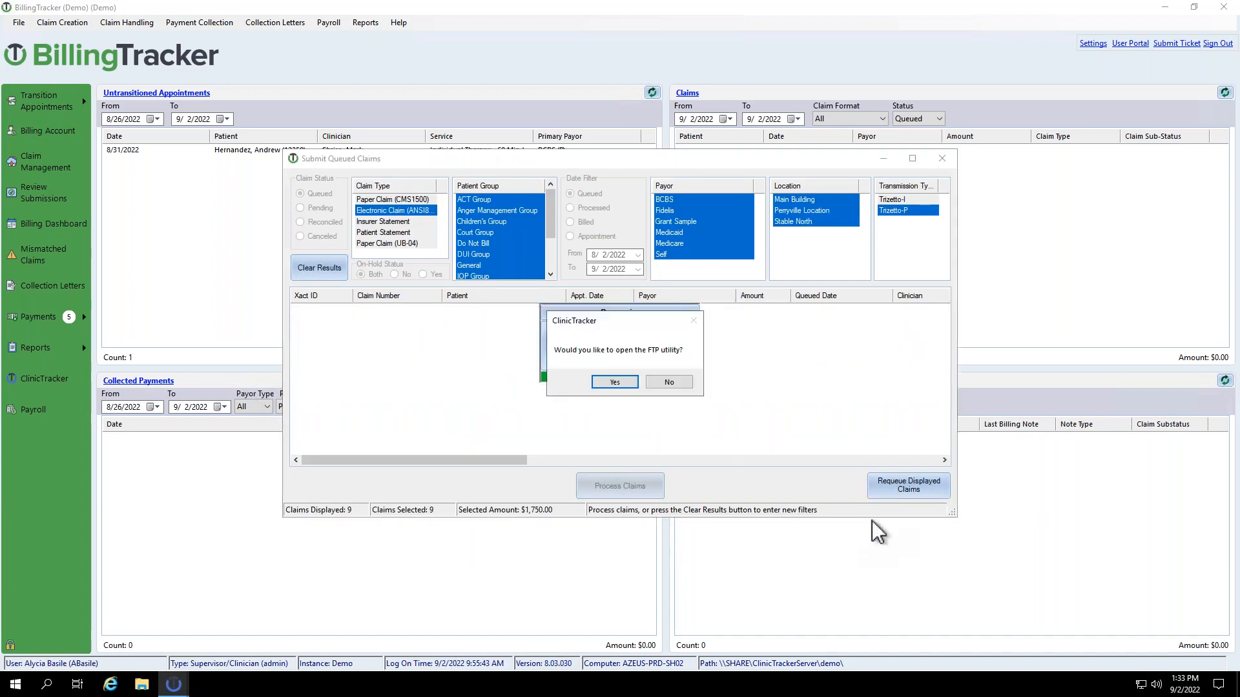
Open the FTP utility to view the upload setup, and close it along with the Submit Queued Claims window.
click(617, 384)
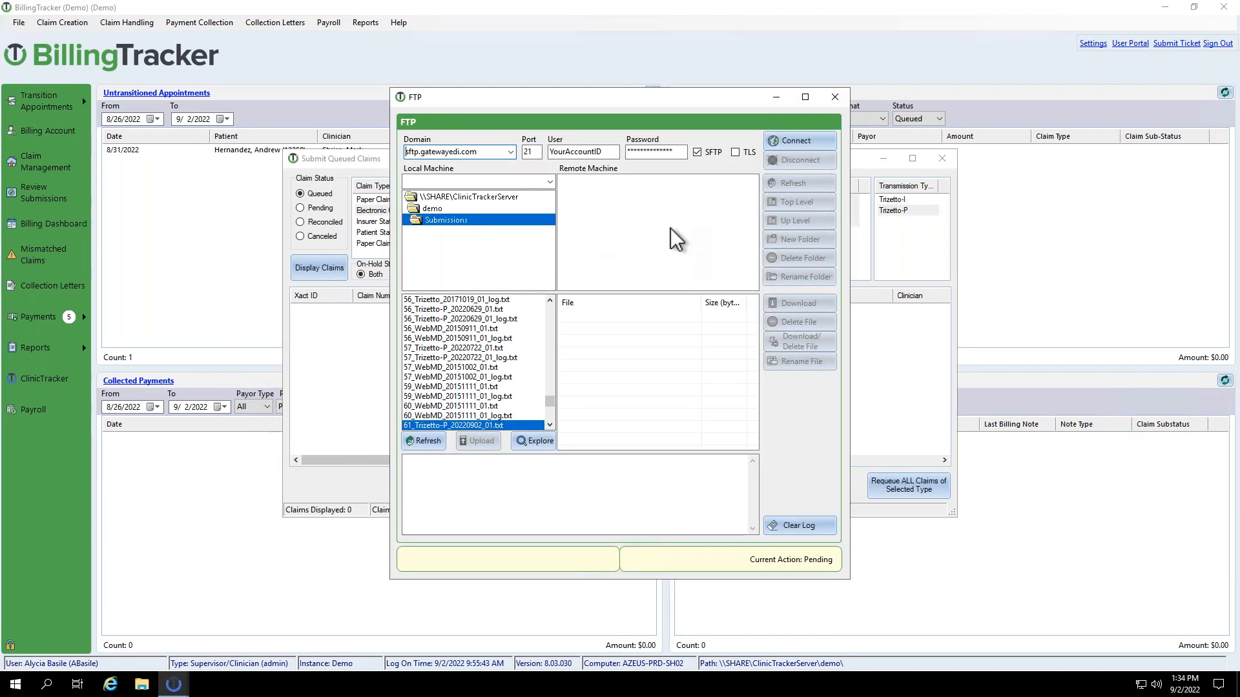
click(801, 139)
click(835, 97)
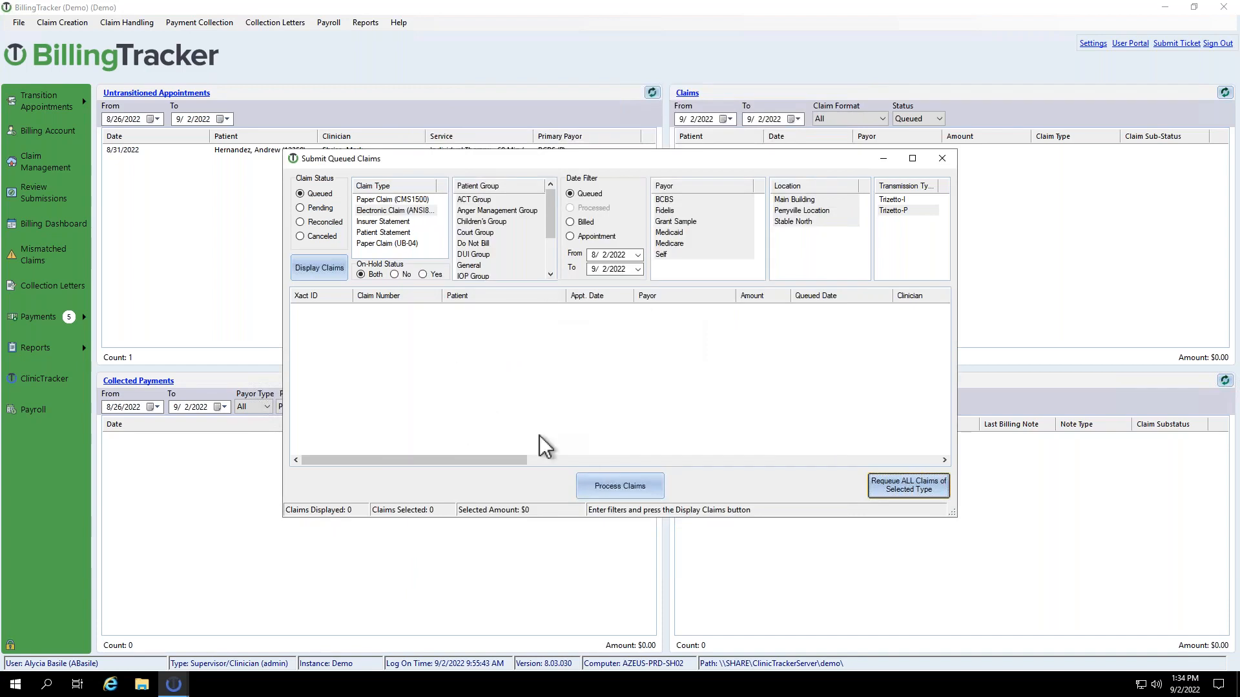
click(941, 158)
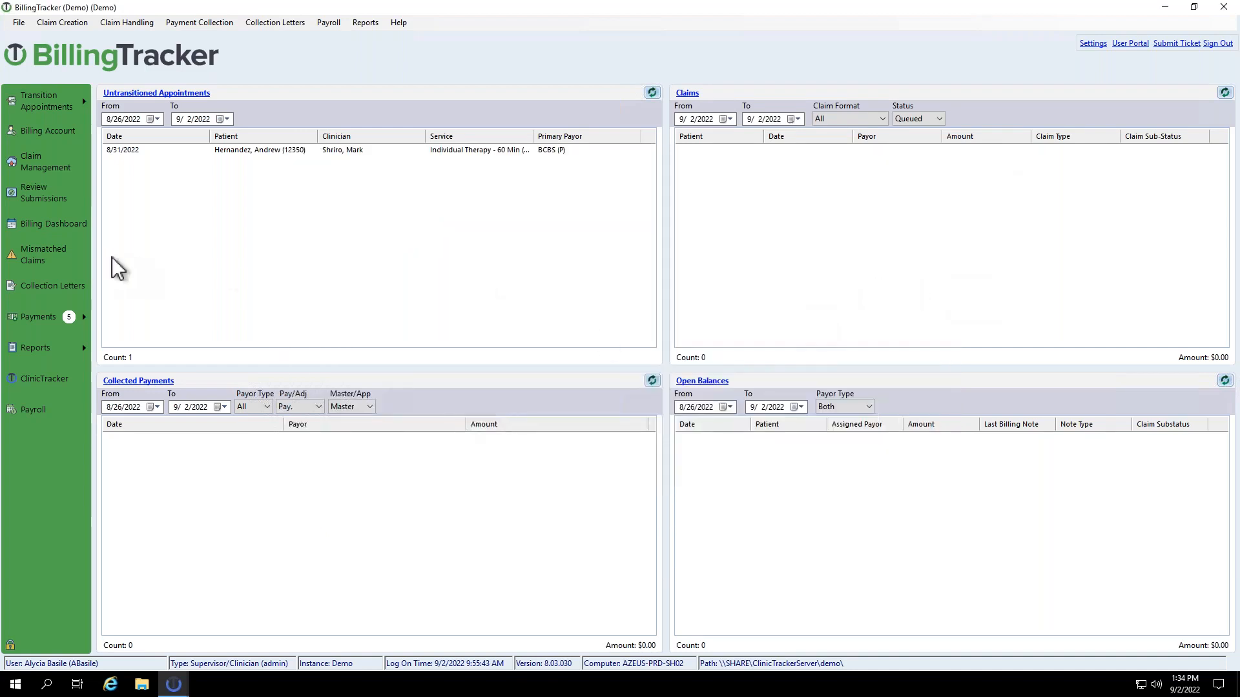
Retrieve the 9/2/2022 Electronic Claim (ANSI837) submissions in the claim submission batches and load batch 61.
click(45, 191)
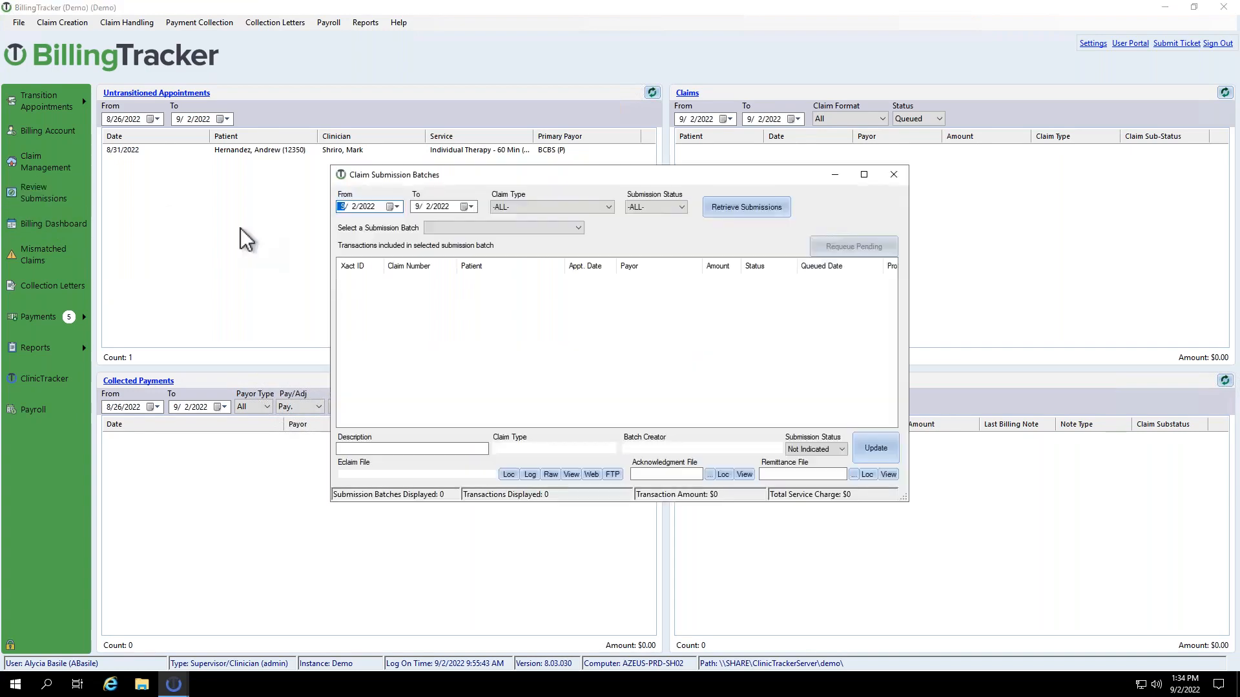
click(544, 210)
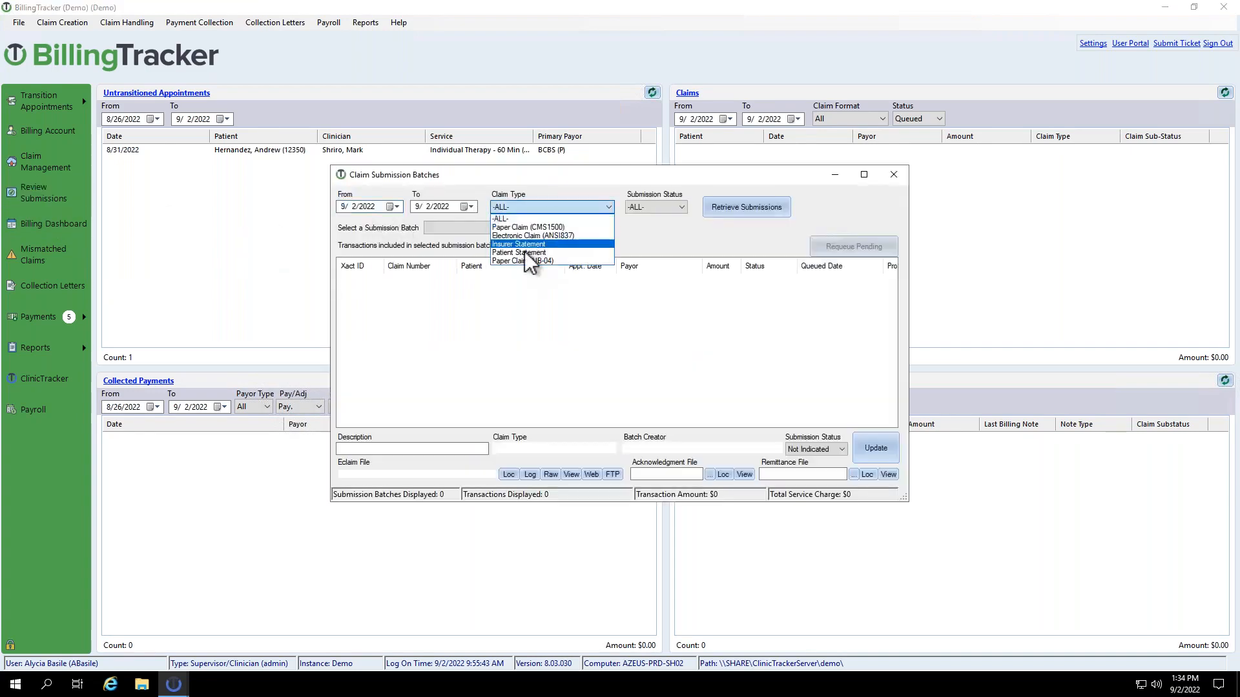
click(525, 237)
click(746, 204)
click(536, 230)
click(517, 248)
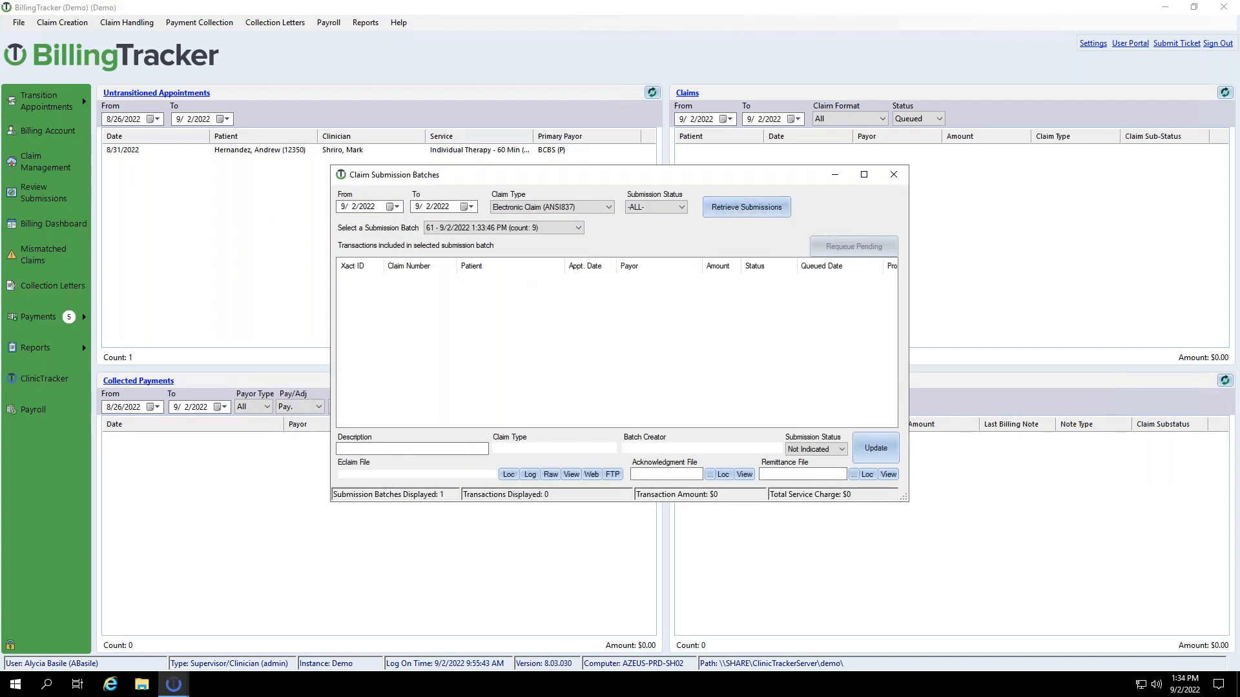
click(510, 282)
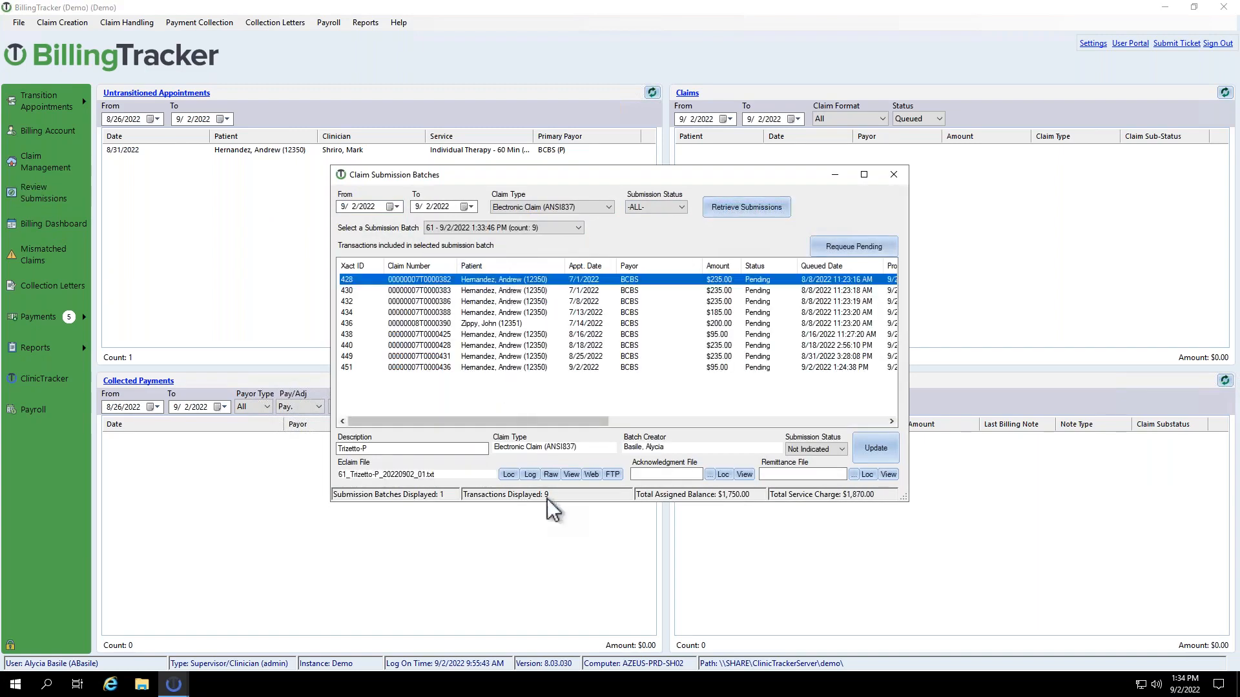
Locate the batch's eclaim file in the Submissions folder, and return to the batch to try its web link.
click(508, 475)
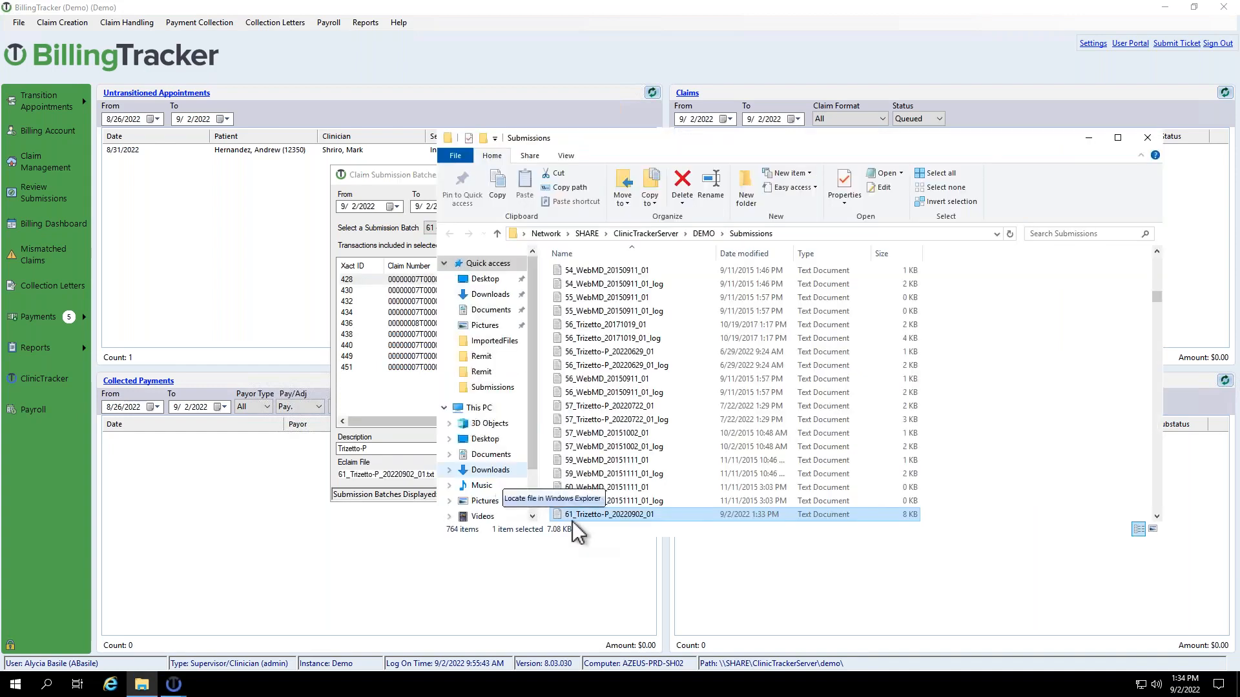
click(587, 517)
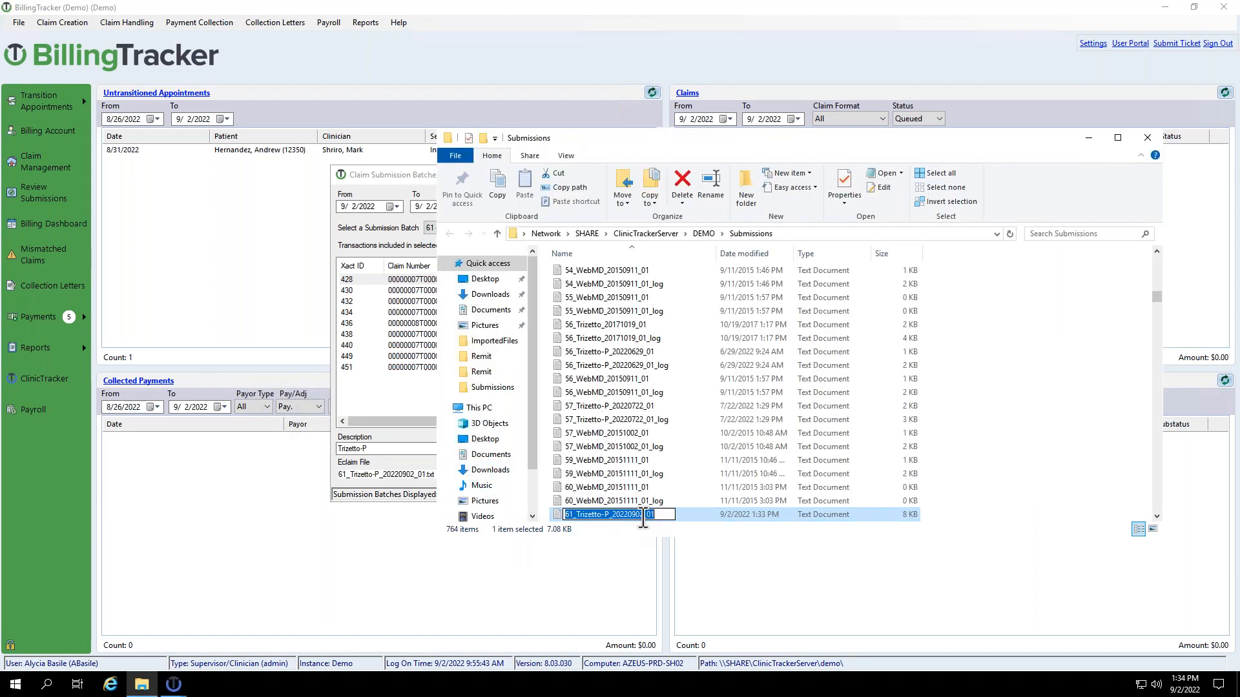
click(354, 440)
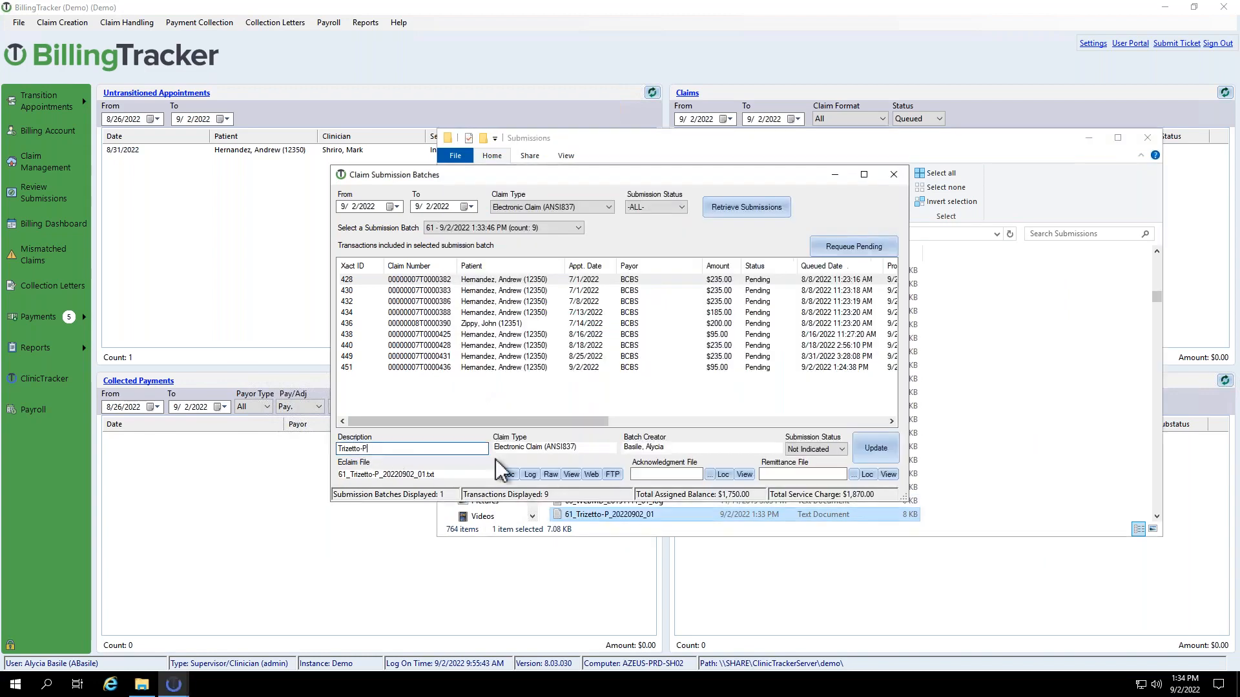
click(593, 477)
click(653, 381)
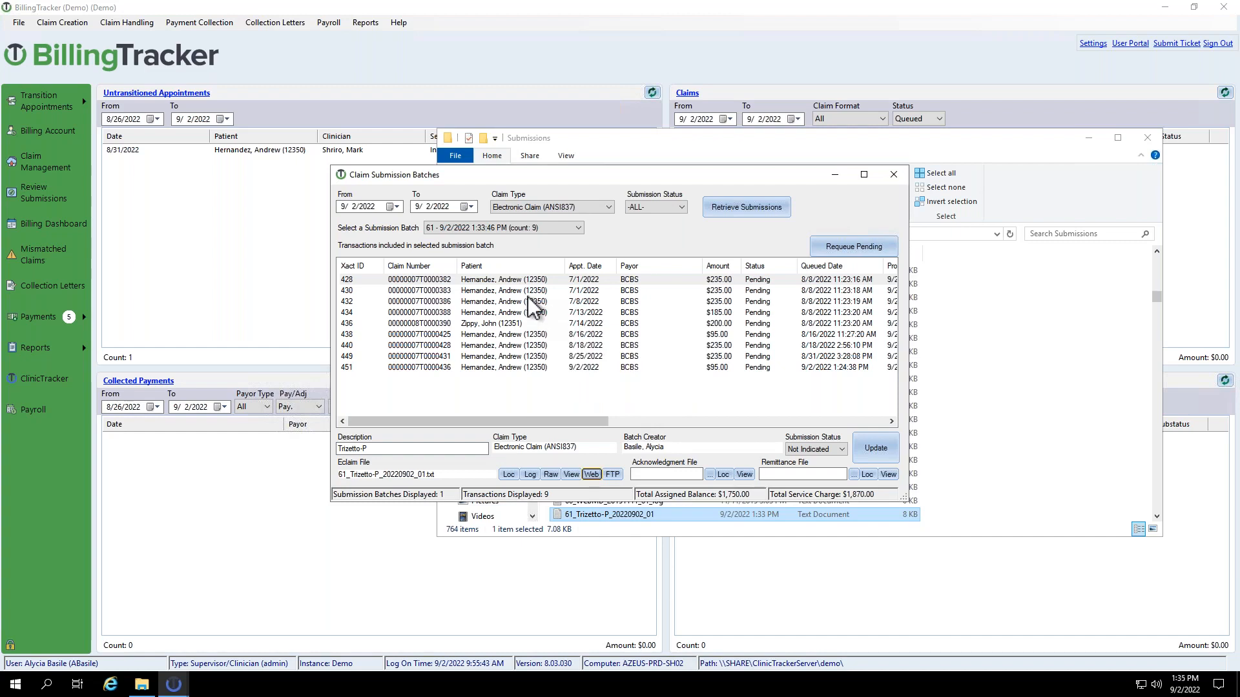
Set the claim sub-status of all transactions in the batch to Sent to Payor/Clearinghouse.
click(525, 281)
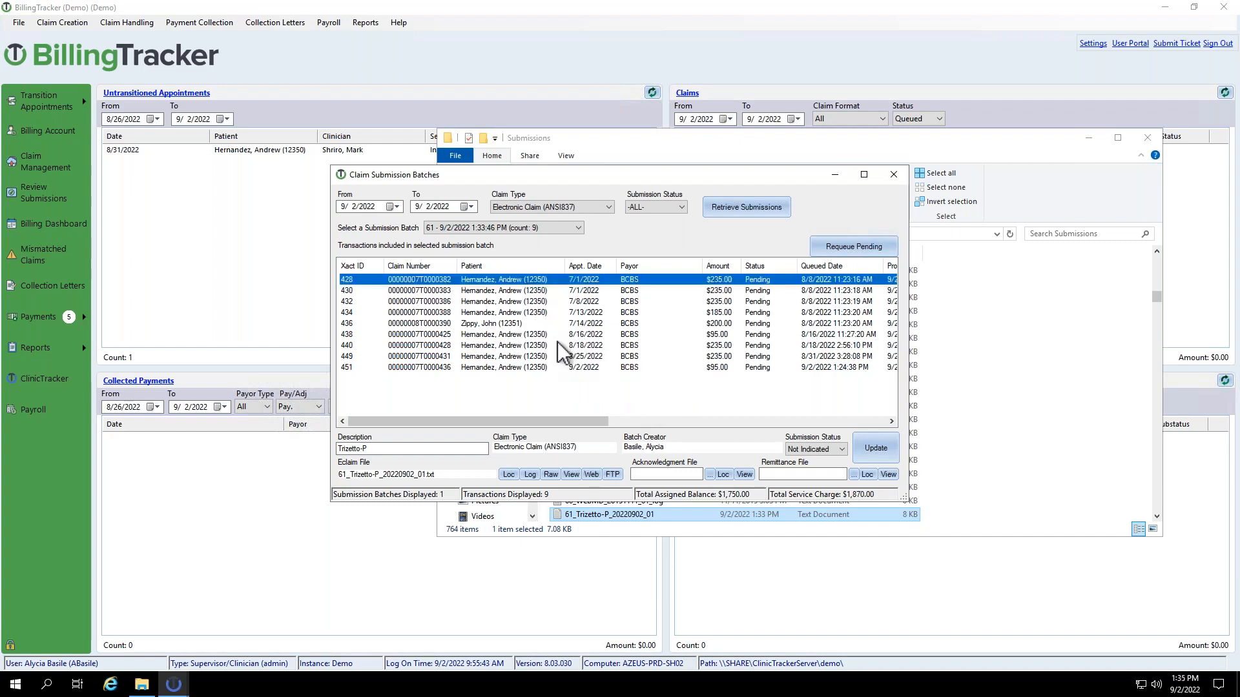
click(525, 372)
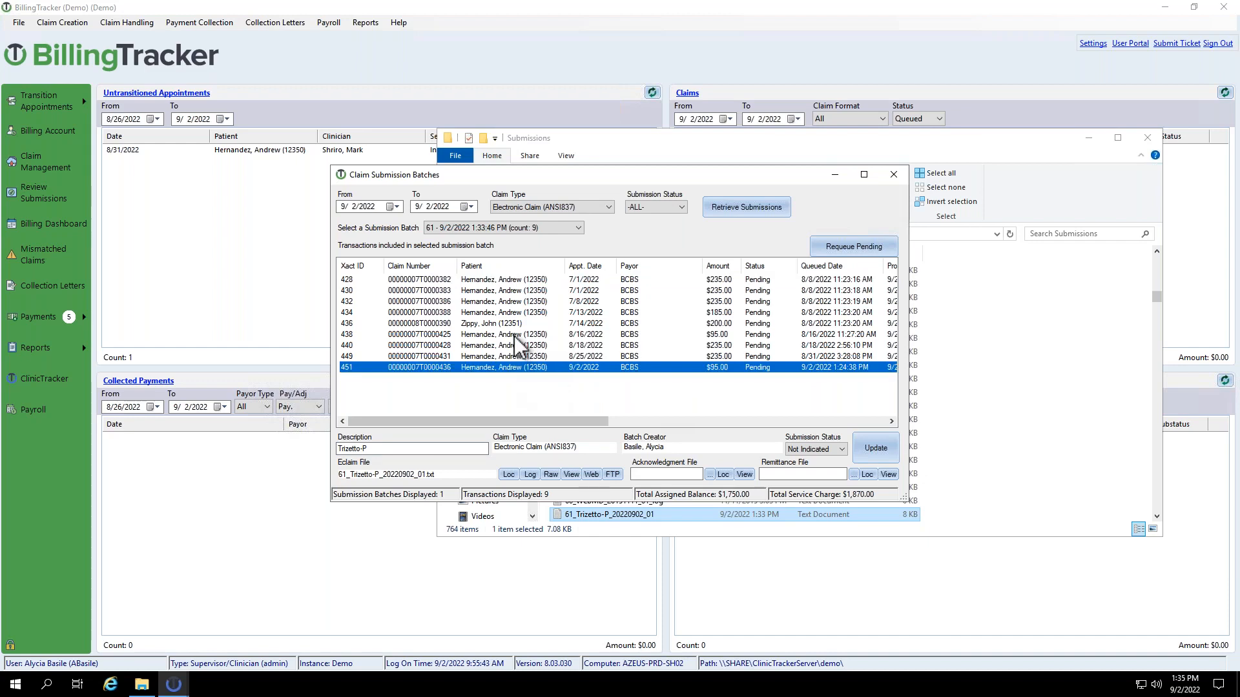
shift+click(467, 281)
right_click(467, 281)
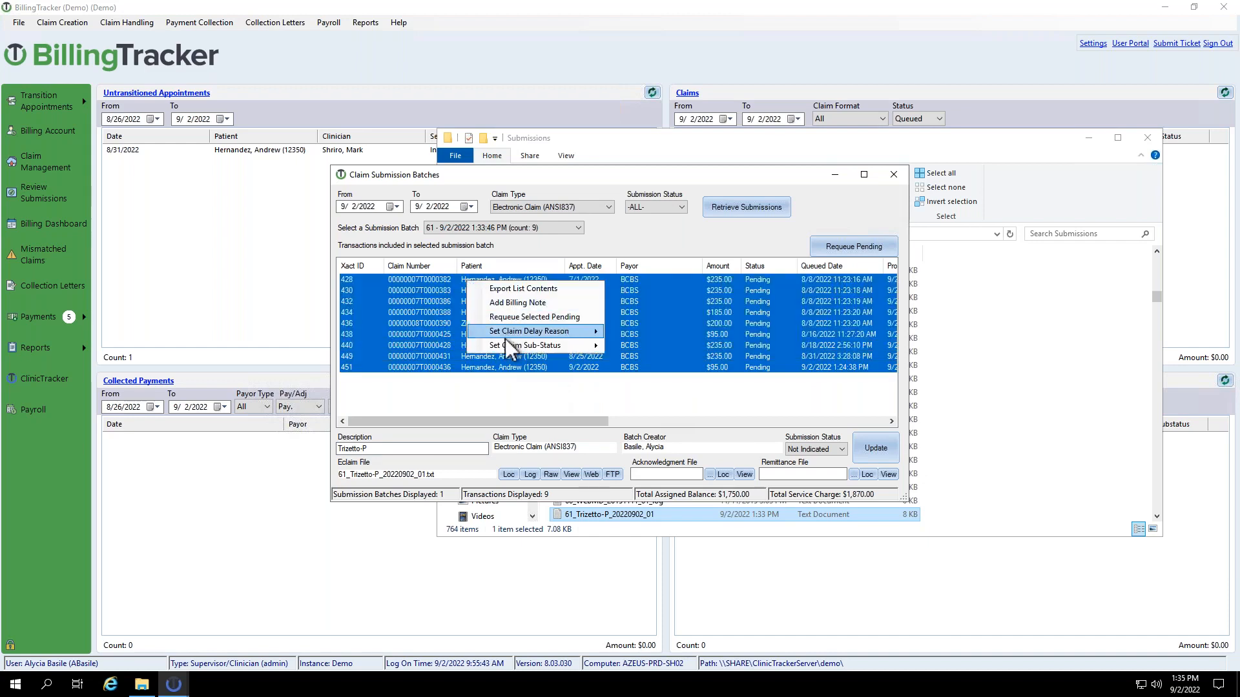
mouse_move(545, 345)
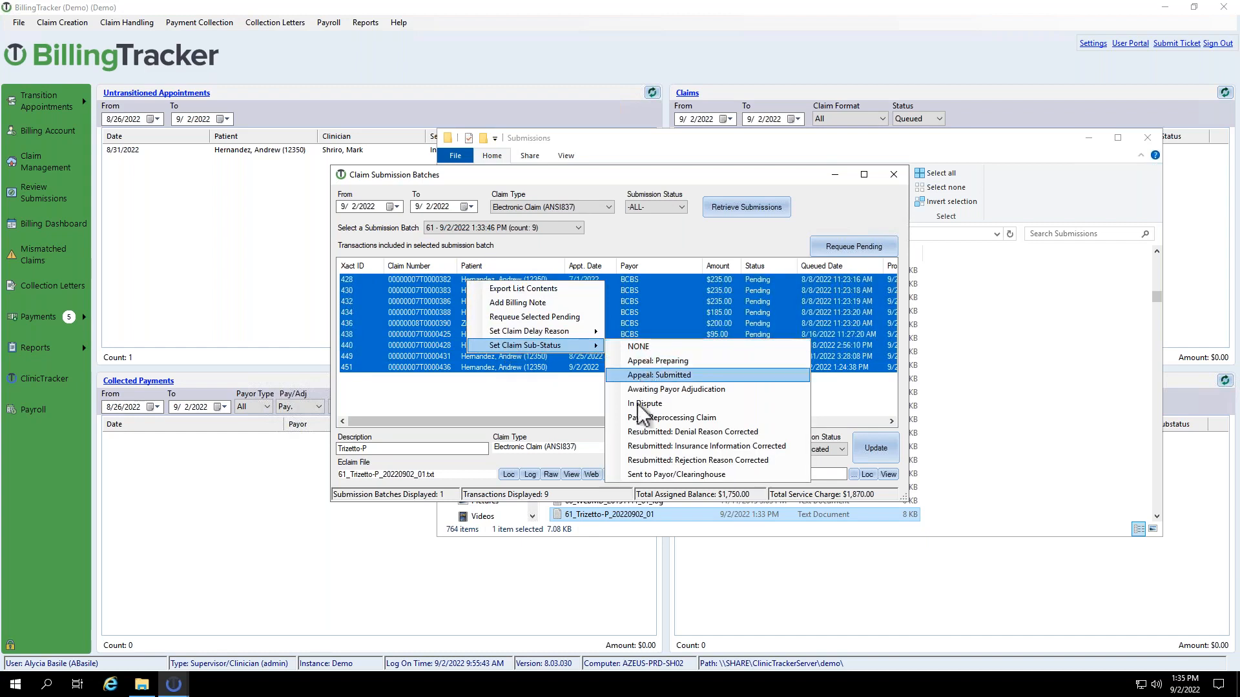
click(642, 477)
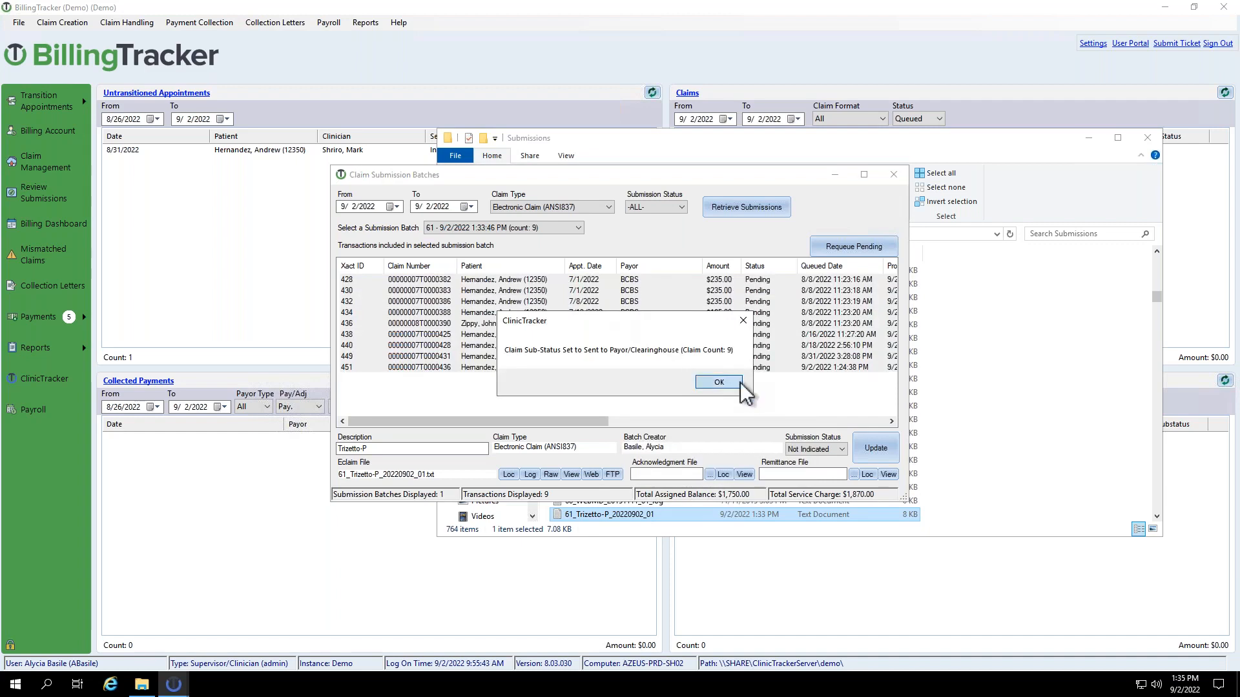
click(719, 381)
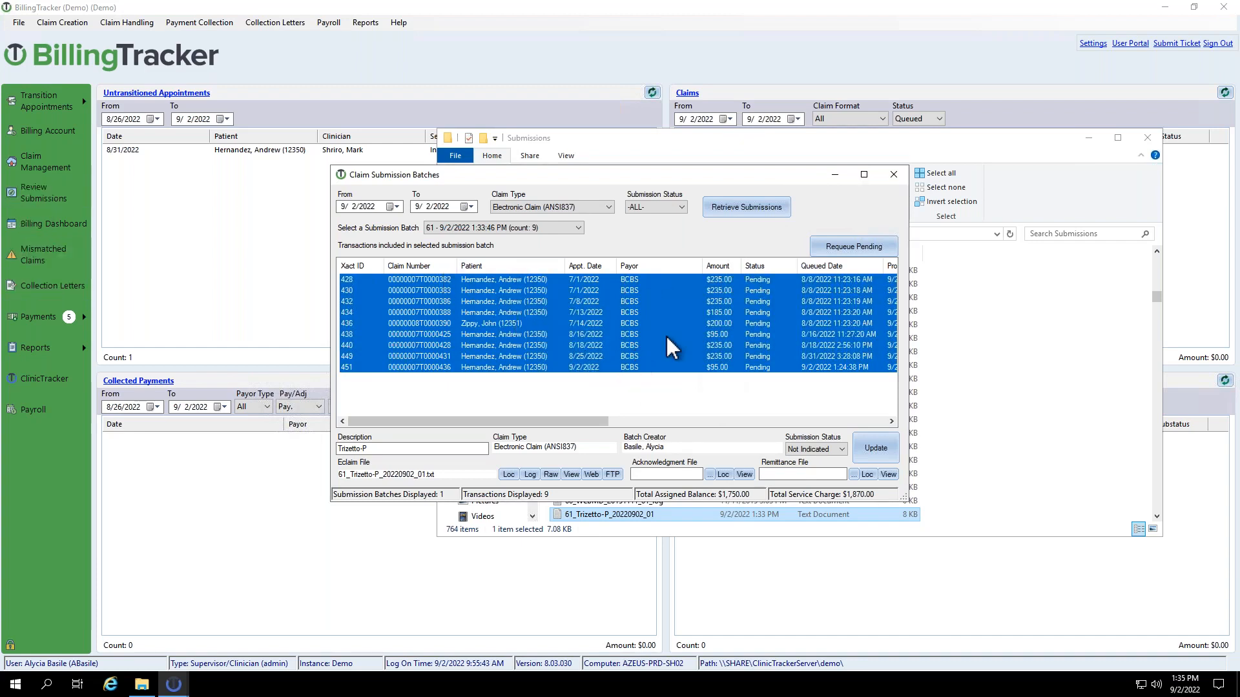
Create a billing note for all selected transactions in the batch, using the Uploaded to Clearinghouse note type and its default template.
right_click(640, 312)
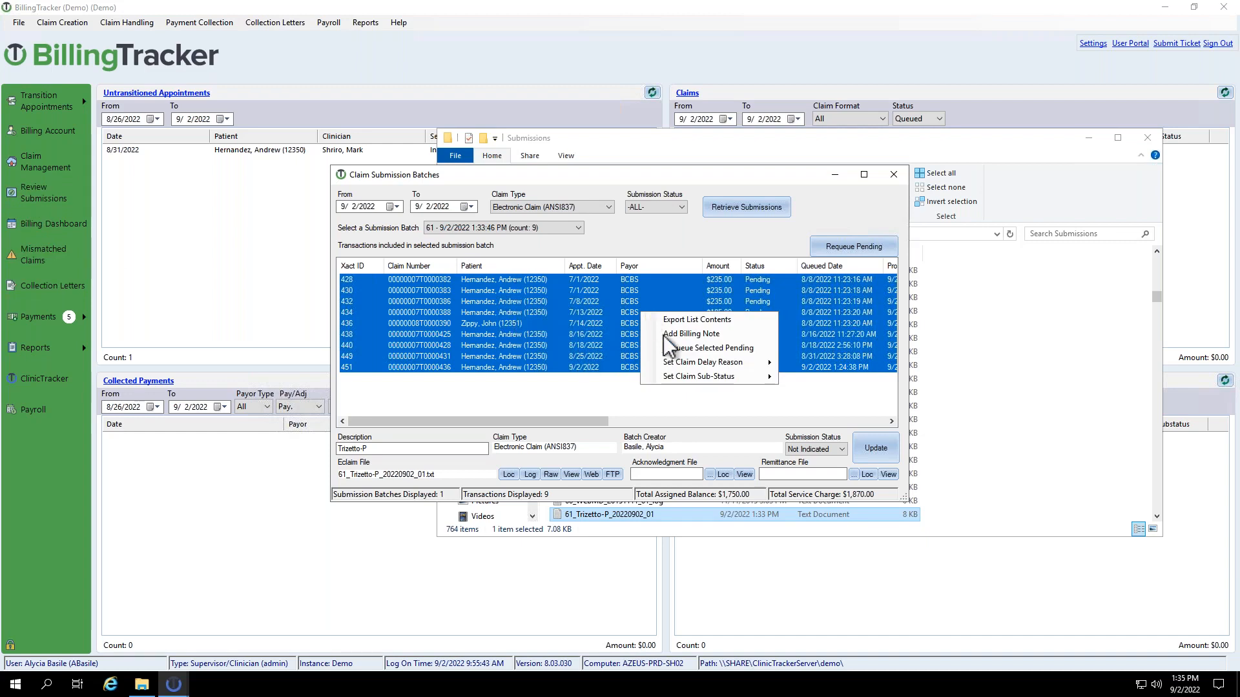
click(665, 332)
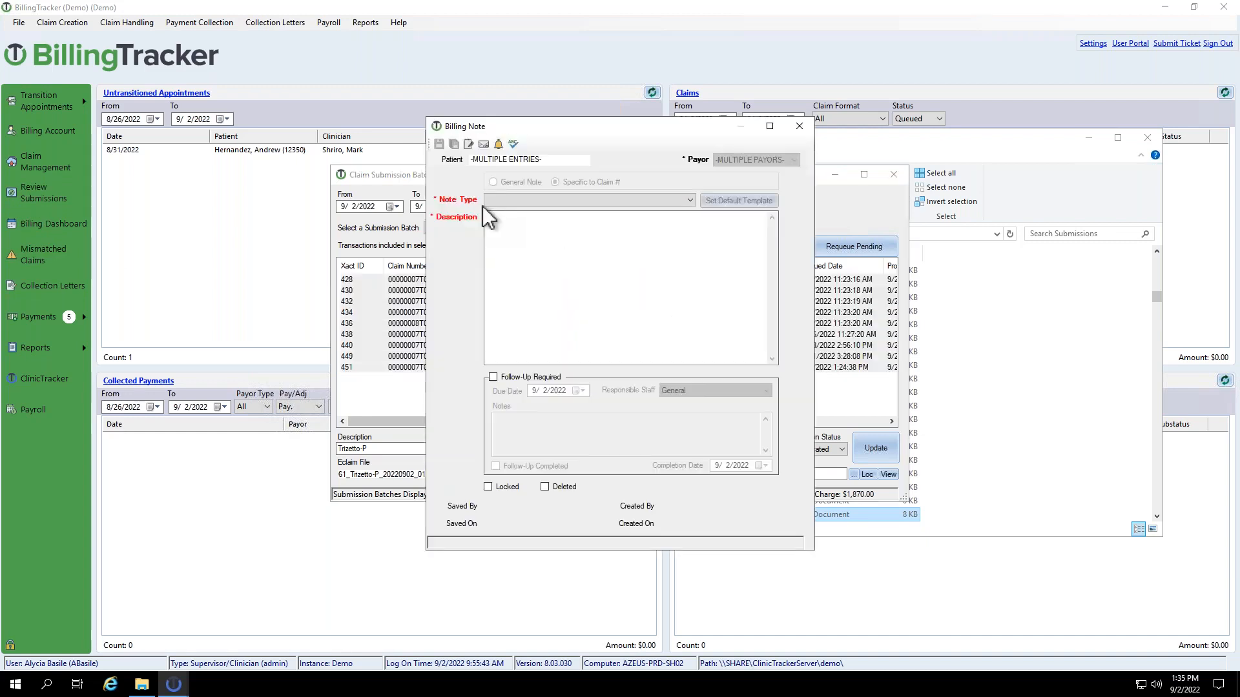
click(509, 201)
click(521, 253)
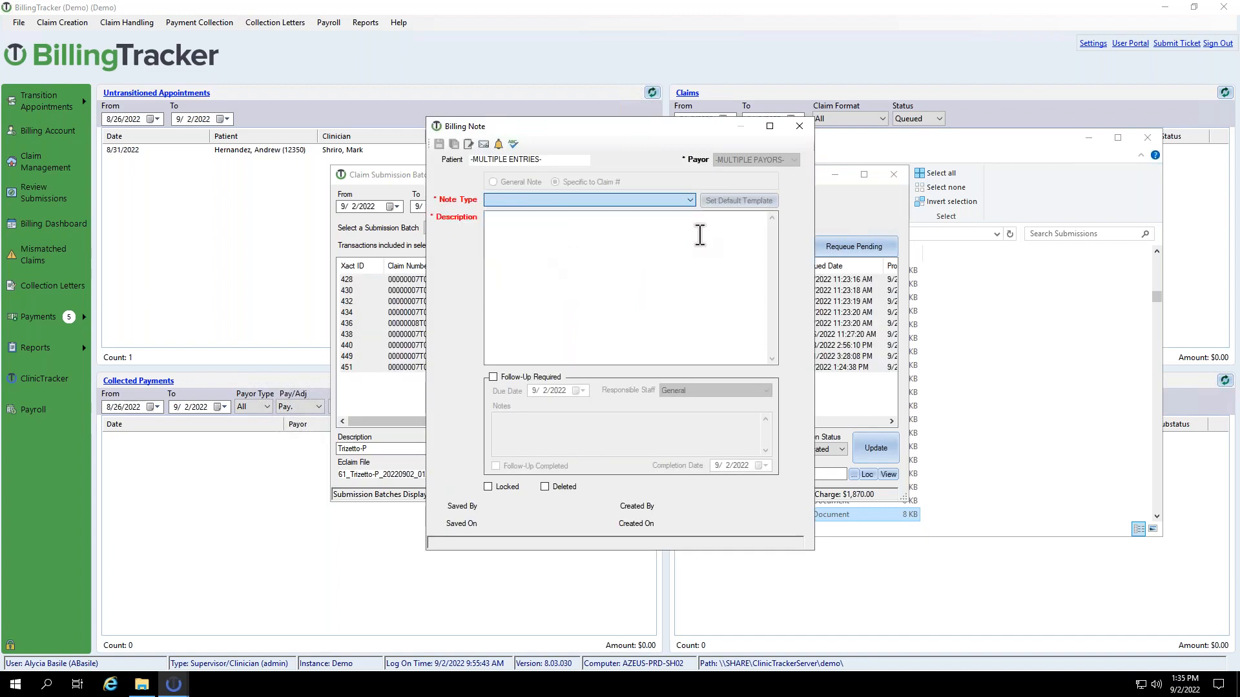
click(717, 205)
Insert batch number 61 between the parentheses in the billing note's description and save the note.
click(507, 217)
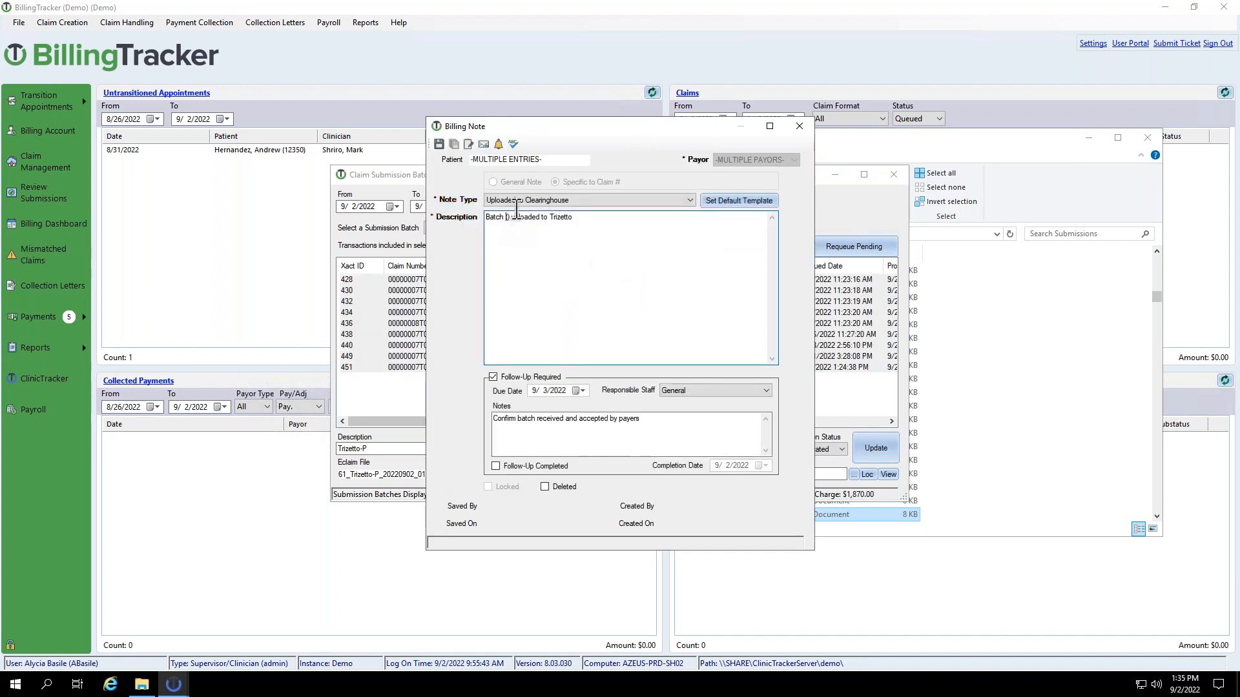
drag(568, 130, 588, 270)
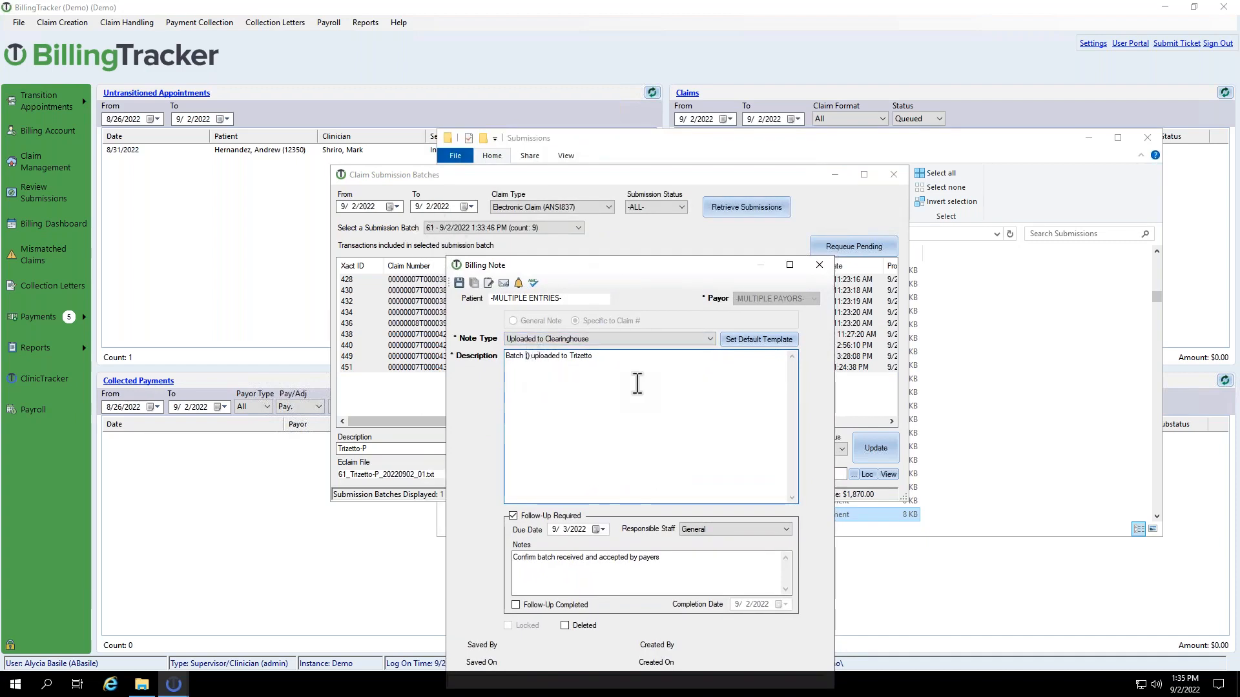
text(61)
click(620, 559)
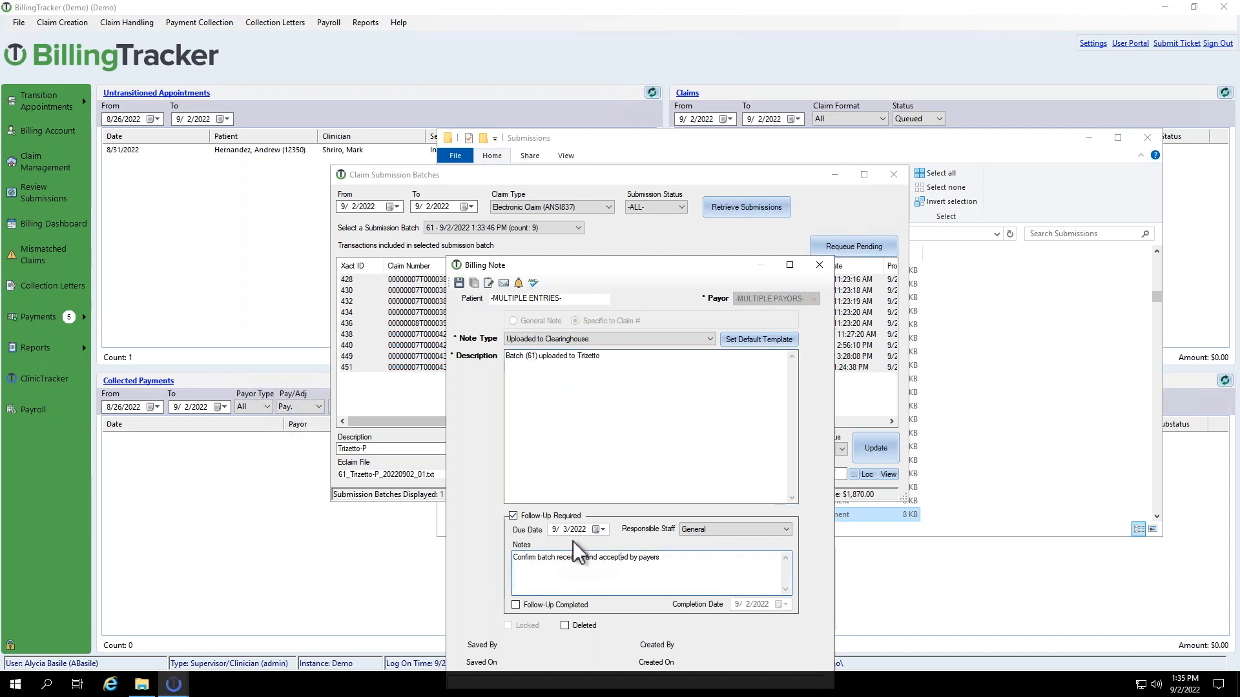
drag(649, 270, 554, 115)
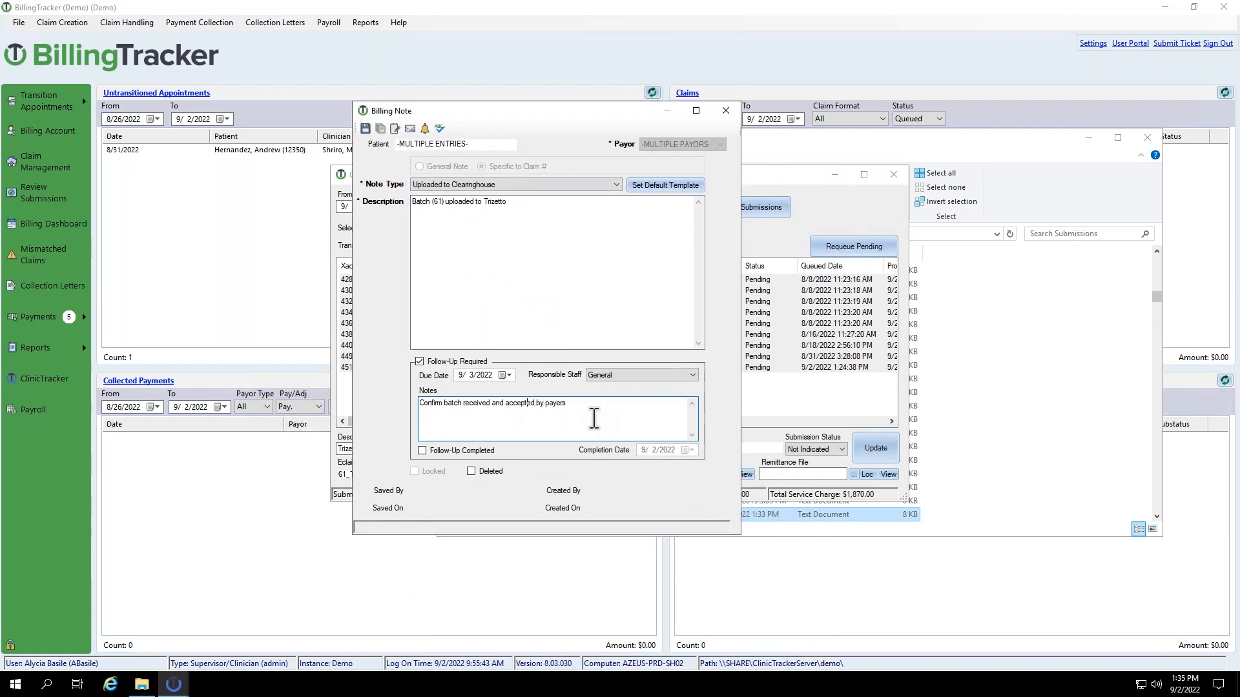
click(366, 128)
click(642, 384)
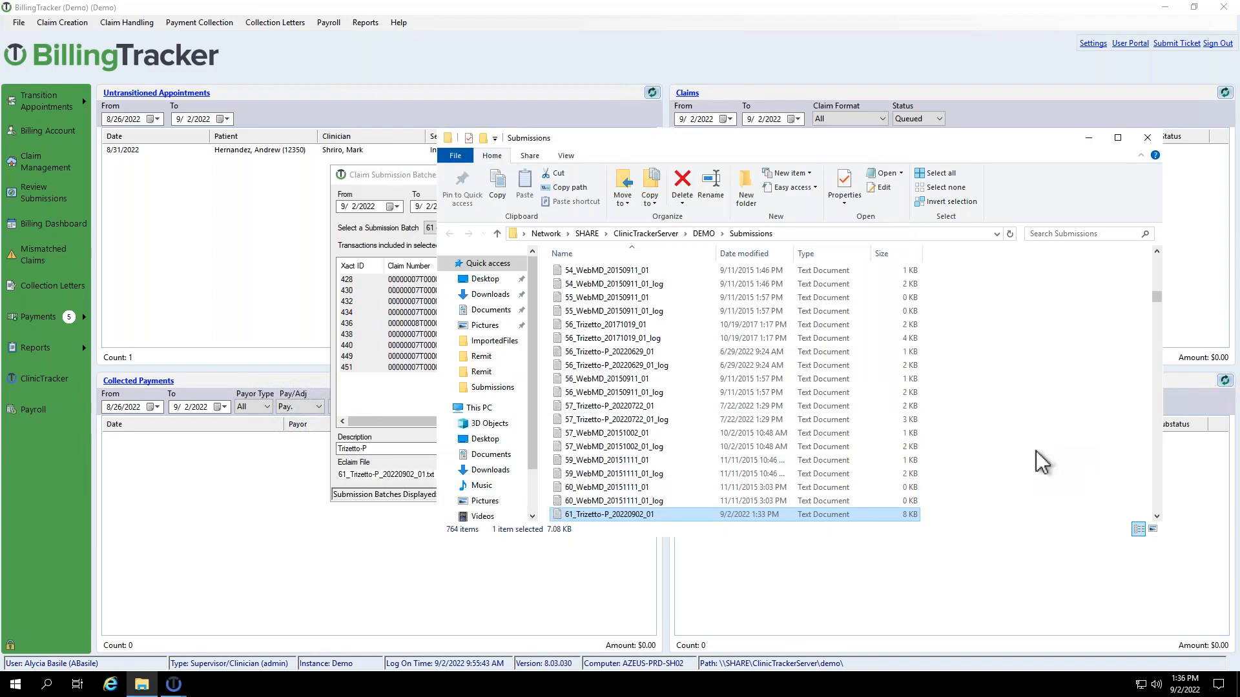
Close the Submissions folder and the claim submission batches, and display the incomplete required follow-ups in the Billing Dashboard.
click(1147, 139)
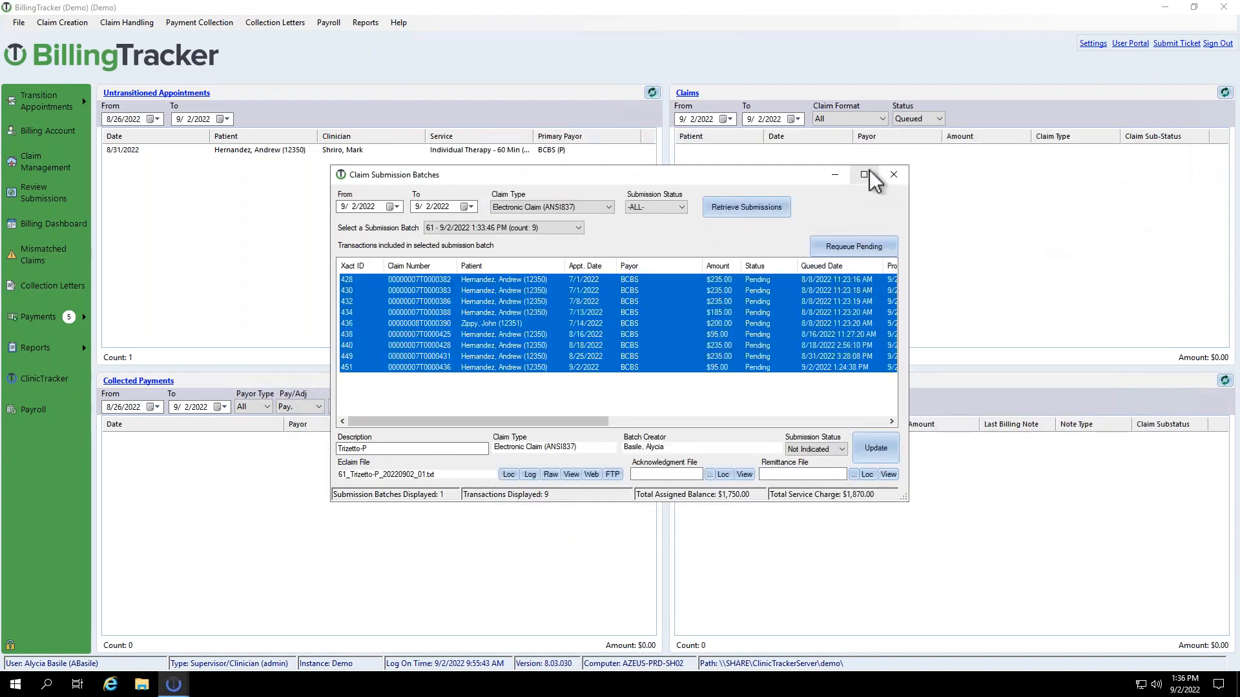
click(894, 174)
click(44, 223)
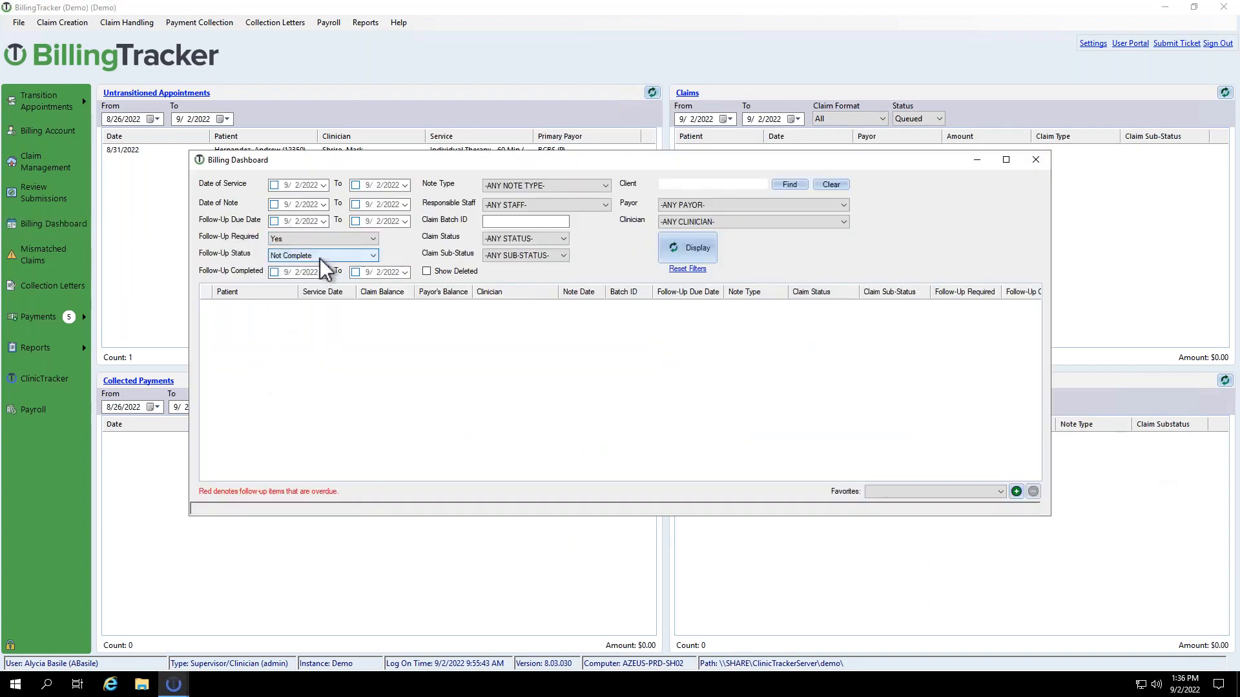
click(687, 248)
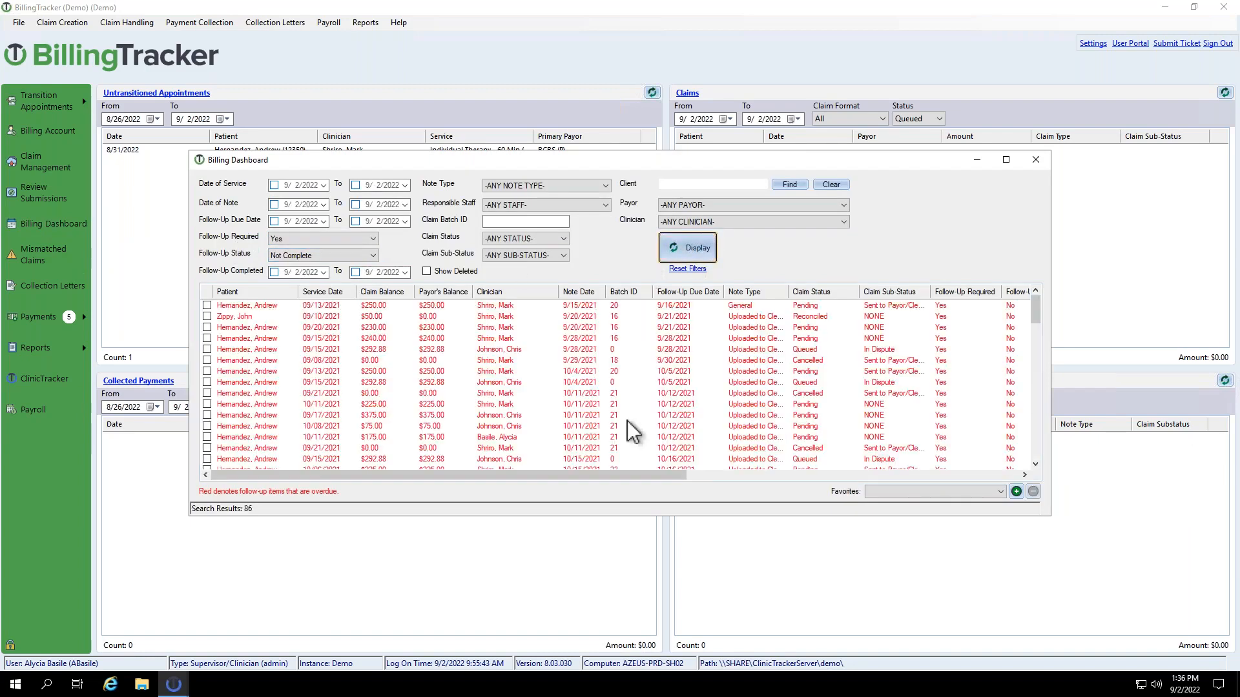
scroll(234, 406, down, 20)
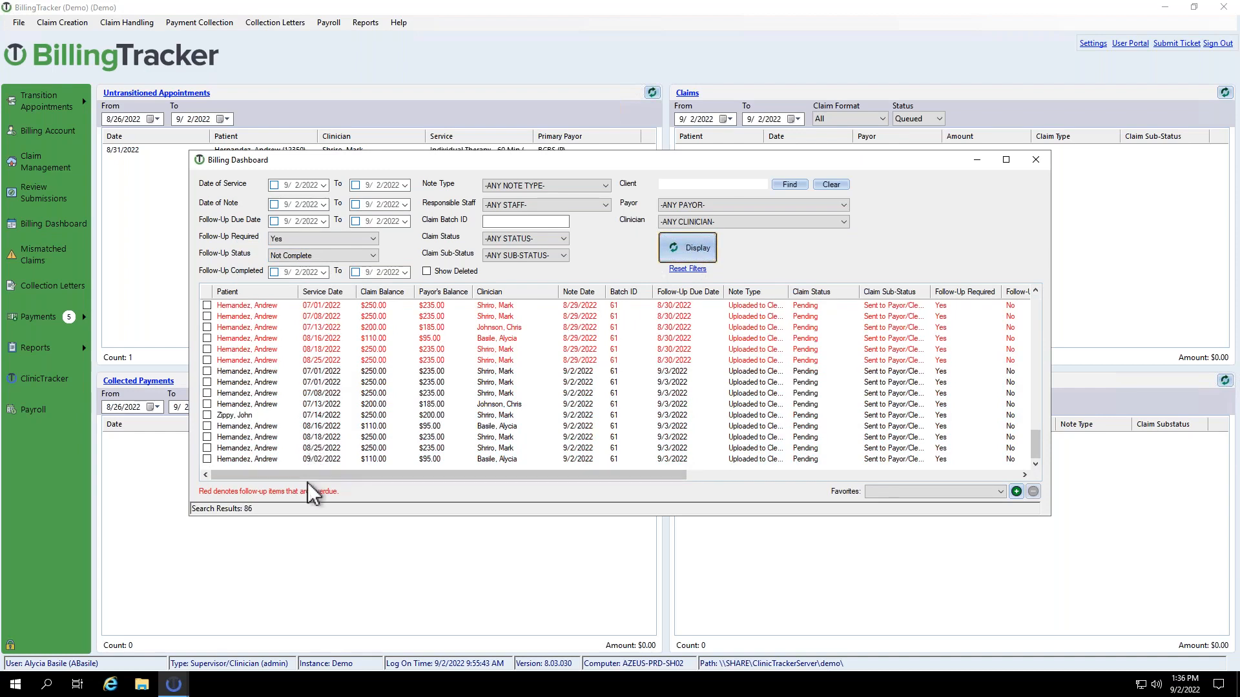
Mark the follow-up complete for the 08/18/2022 service whose batch 61 note is dated 9/2/2022.
click(261, 373)
click(242, 437)
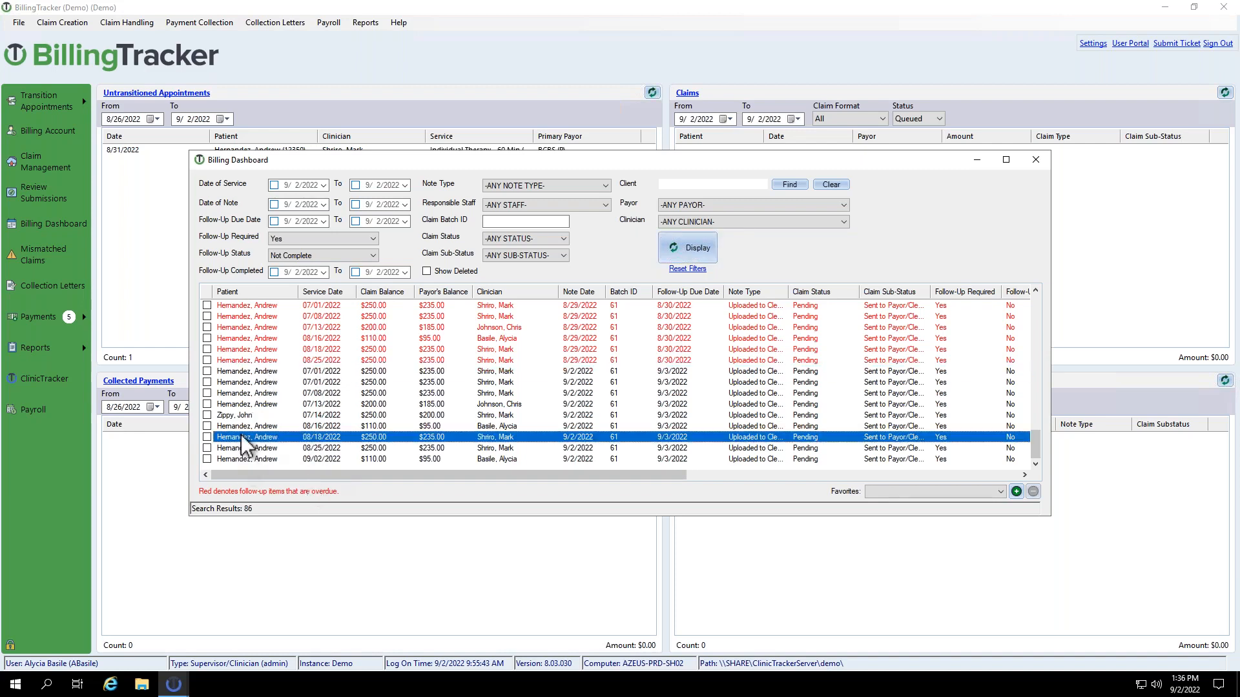
right_click(241, 436)
click(271, 471)
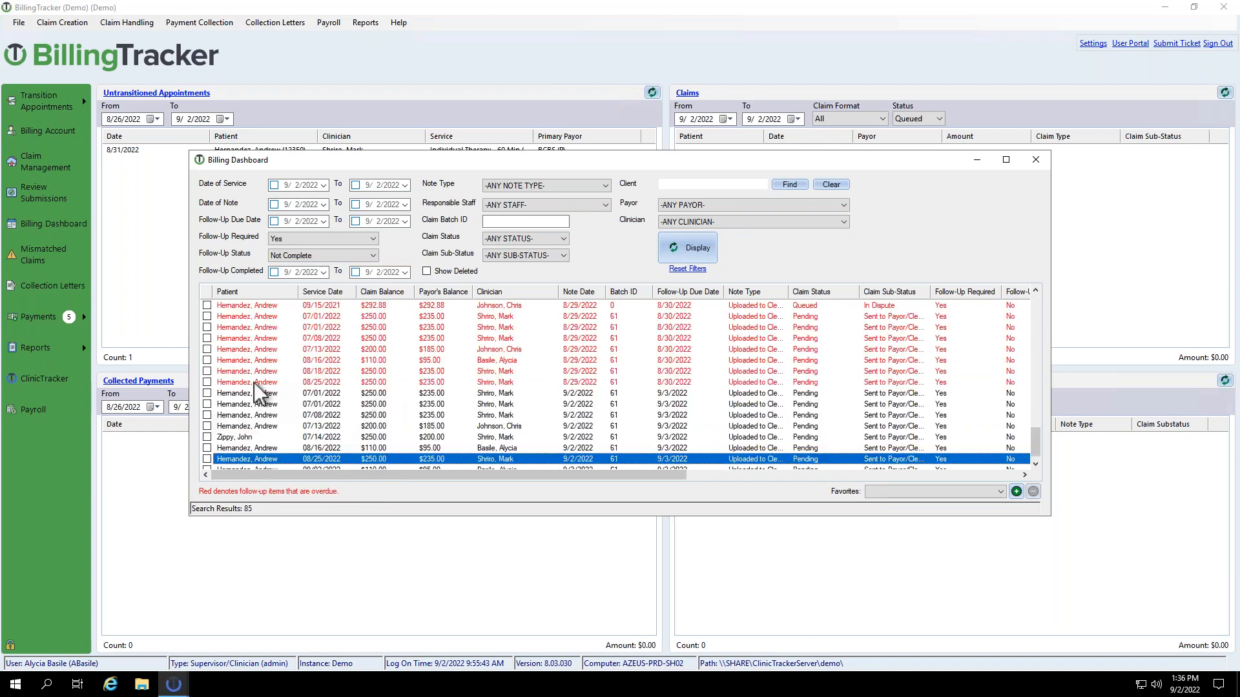
Mark the overdue batch 61 follow-ups complete for the 08/16, 08/18 and 08/25/2022 services, whose notes are dated 8/29/2022.
click(206, 361)
click(207, 372)
click(207, 383)
right_click(210, 375)
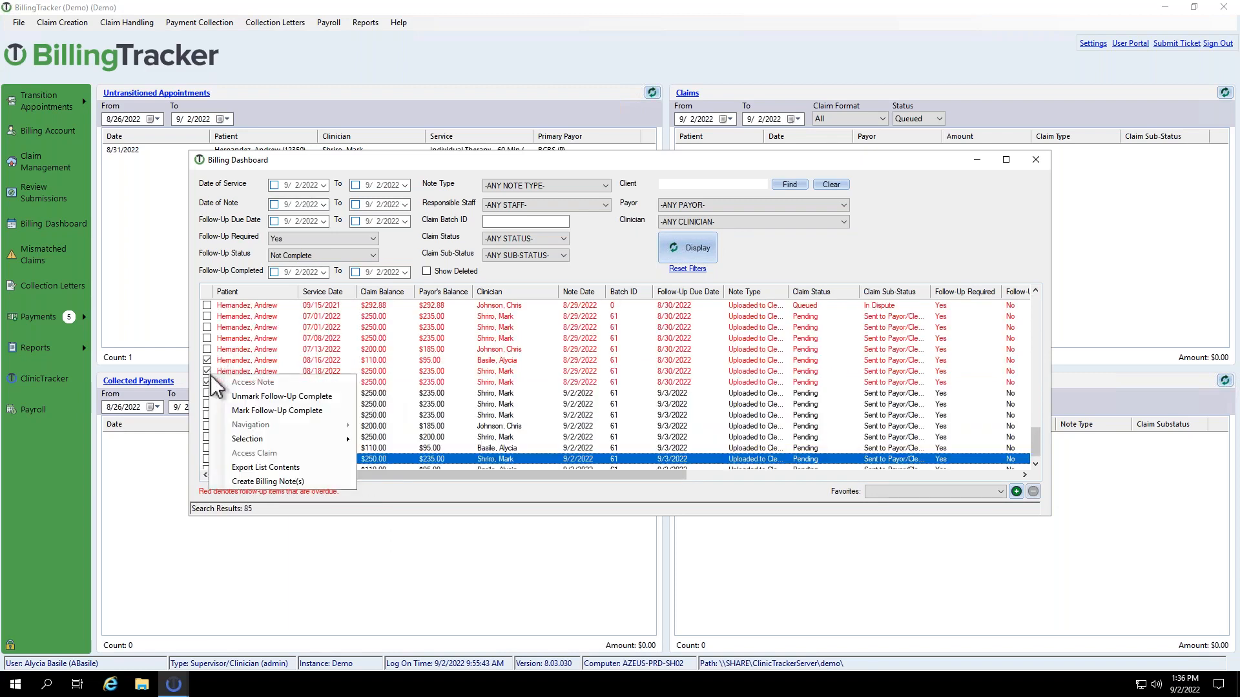
click(250, 409)
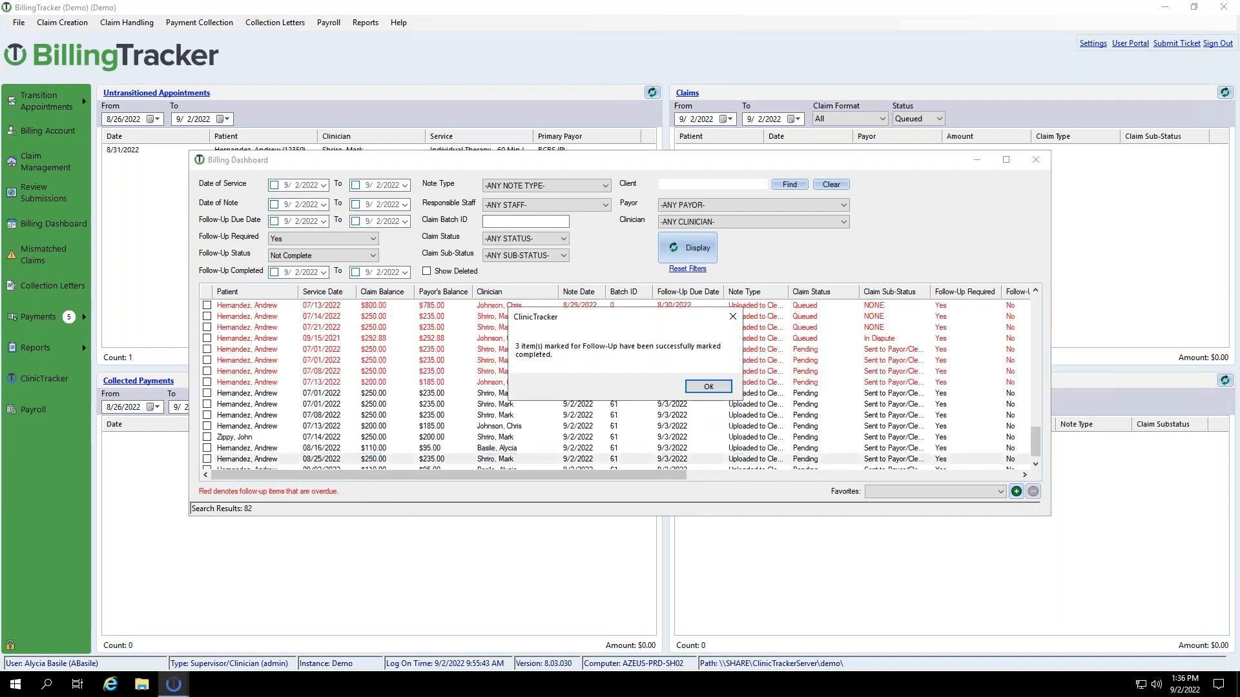
click(711, 386)
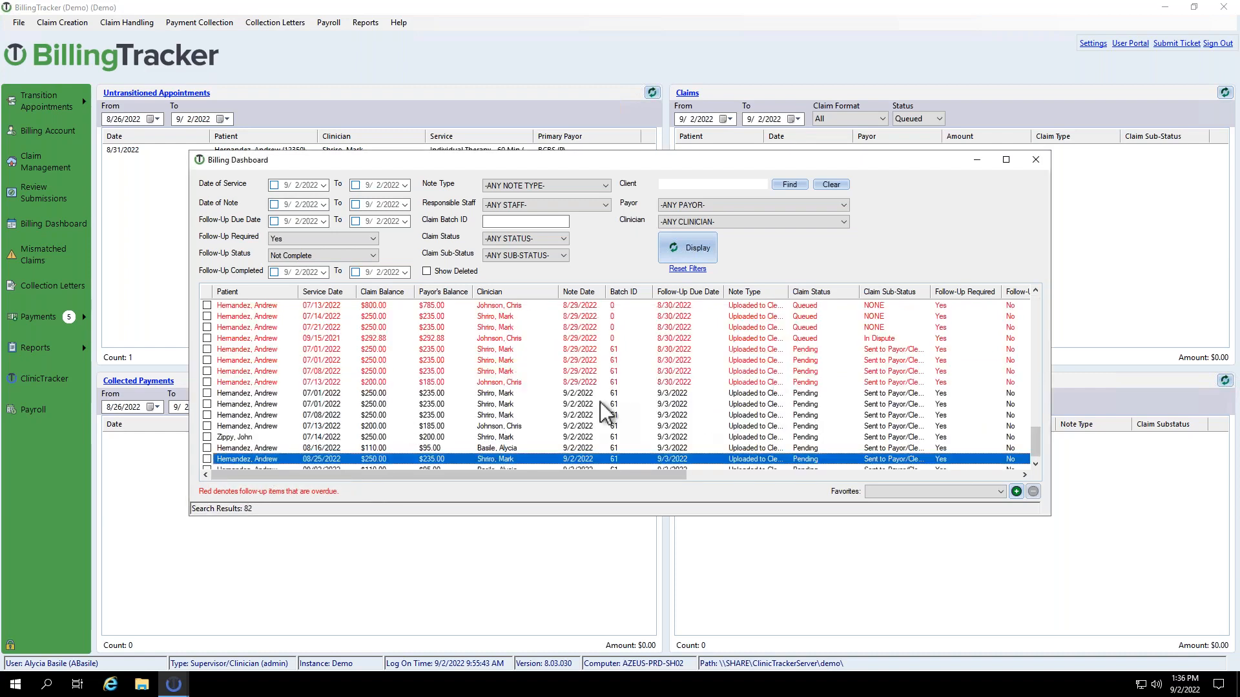
Create a billing note for the first 07/01/2022 service with a 9/2/2022 note, using the Claim Accepted by Payer type and default template.
click(409, 394)
right_click(413, 405)
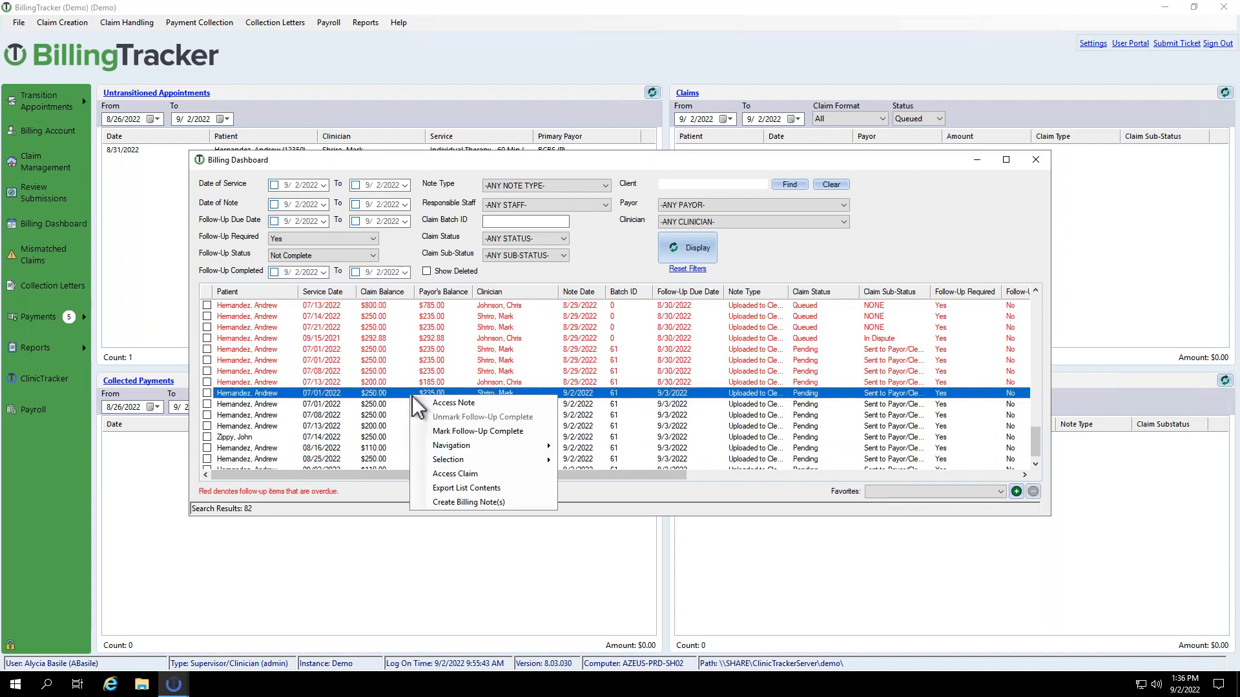
click(452, 501)
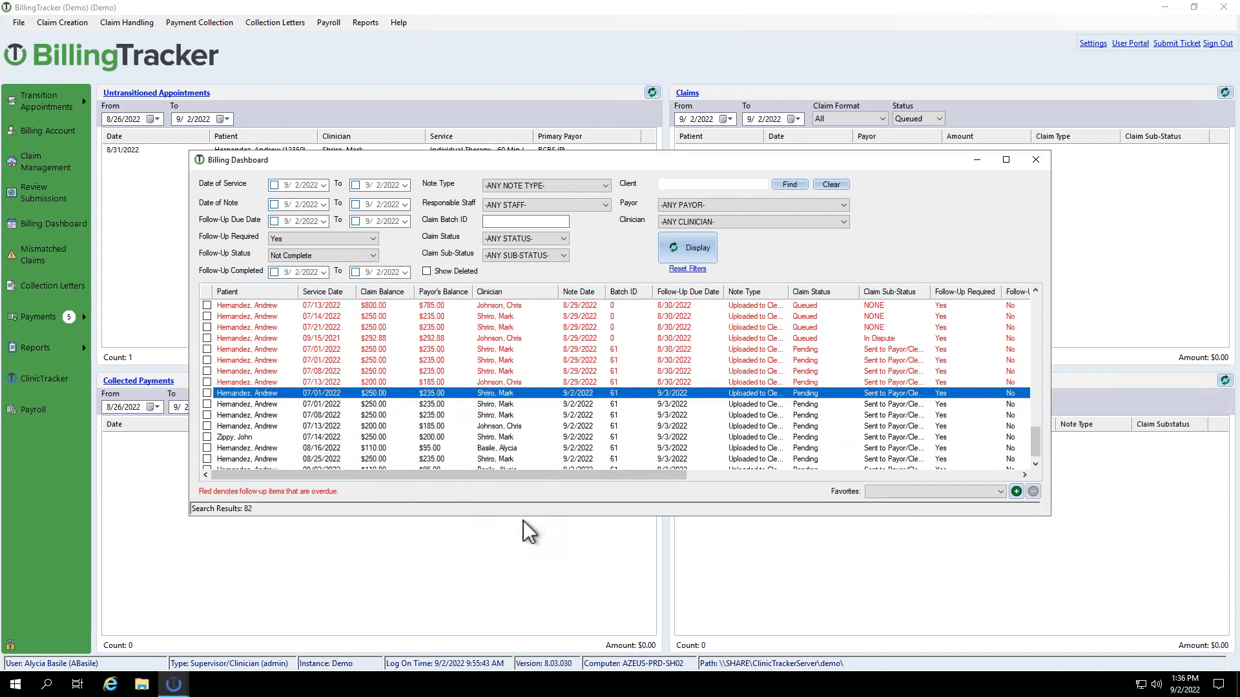
click(502, 253)
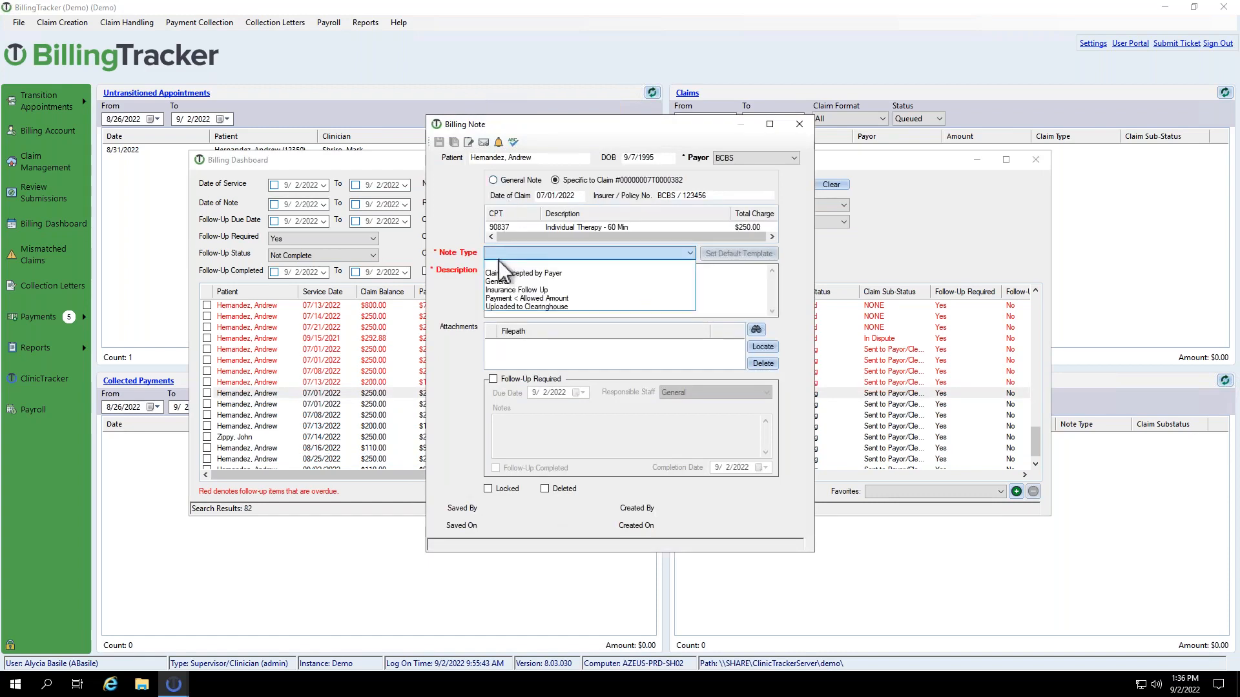
click(501, 274)
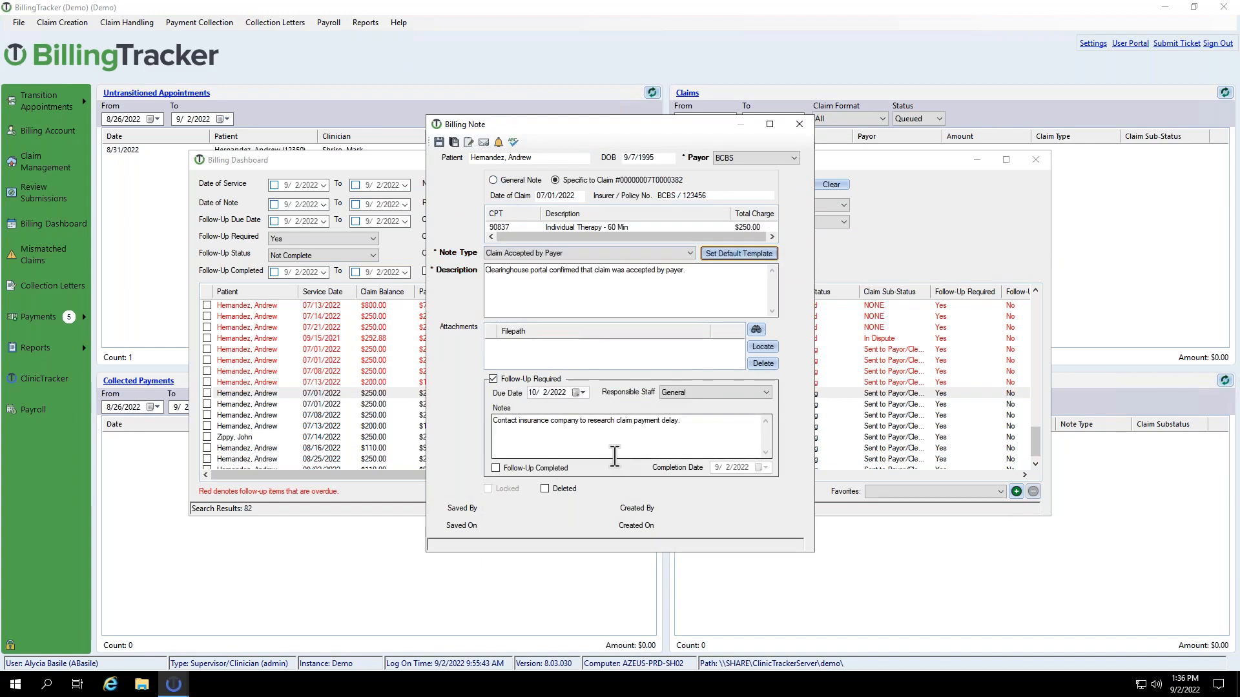
Save the billing note without completing the claim's other follow-ups, and close the note and the Billing Dashboard.
click(438, 142)
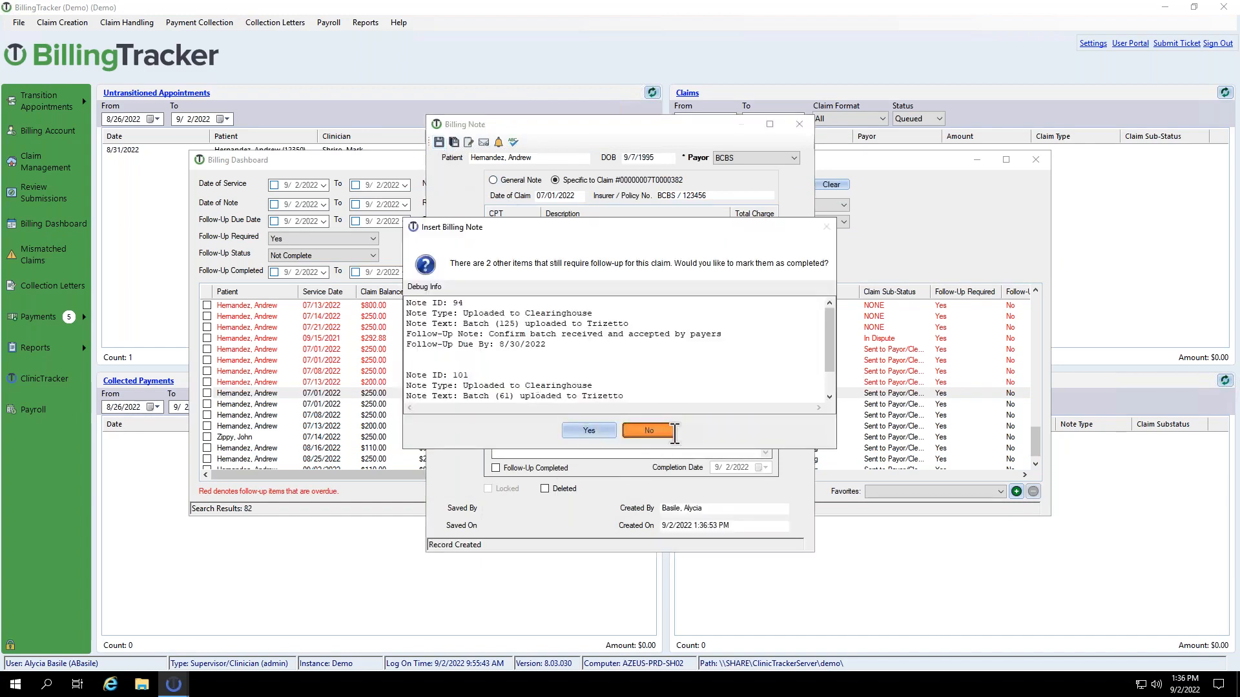
click(669, 431)
click(807, 122)
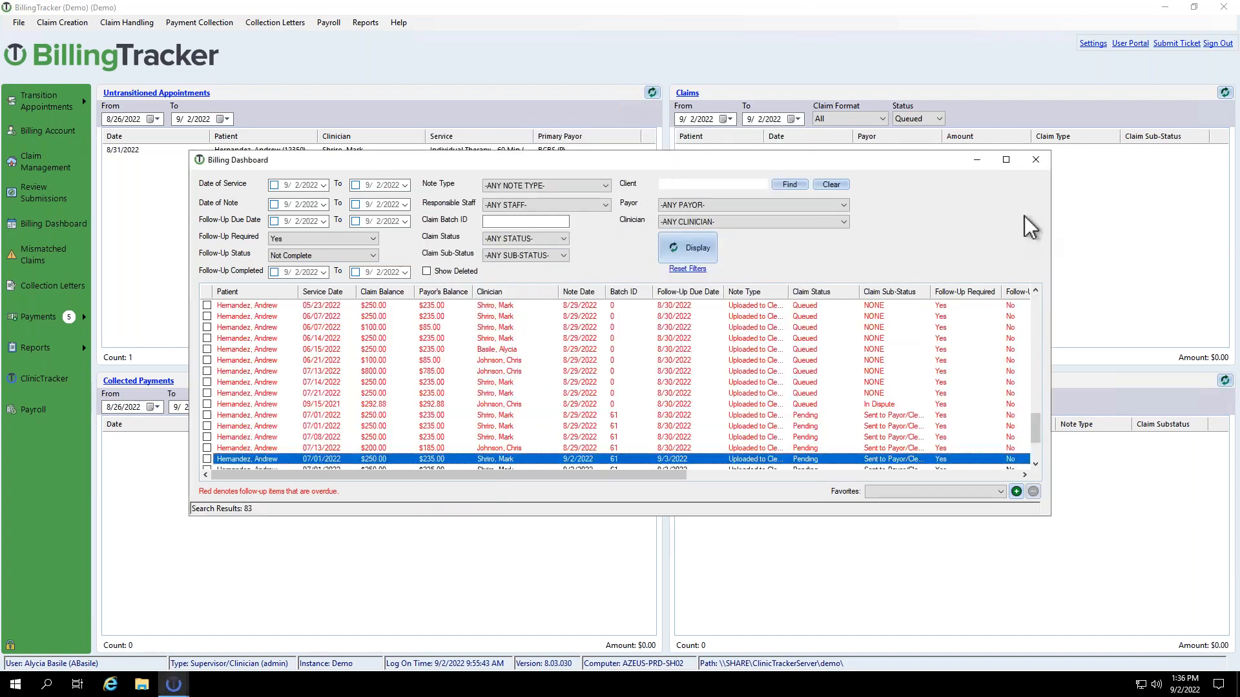
click(1034, 162)
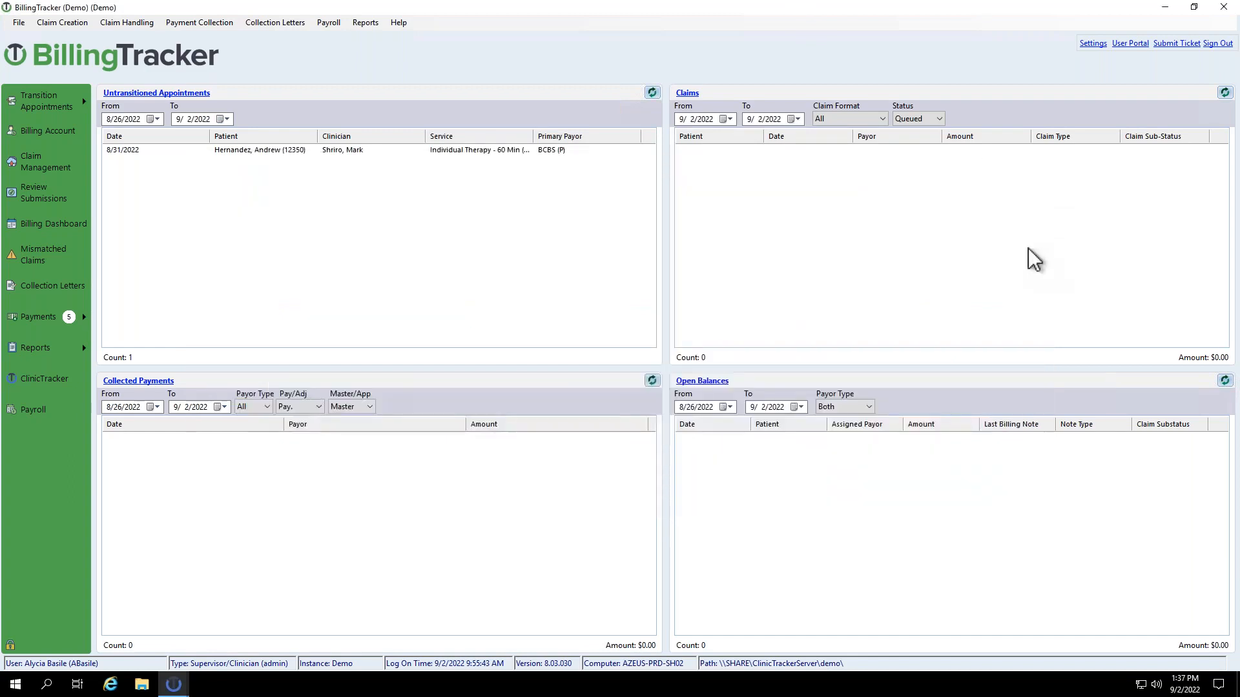
In Billing Note Type Setup, enable Mark Follow-Up Complete on $0 Balance for the Payment < Allowed Amount type, save it and close the setup.
click(1090, 45)
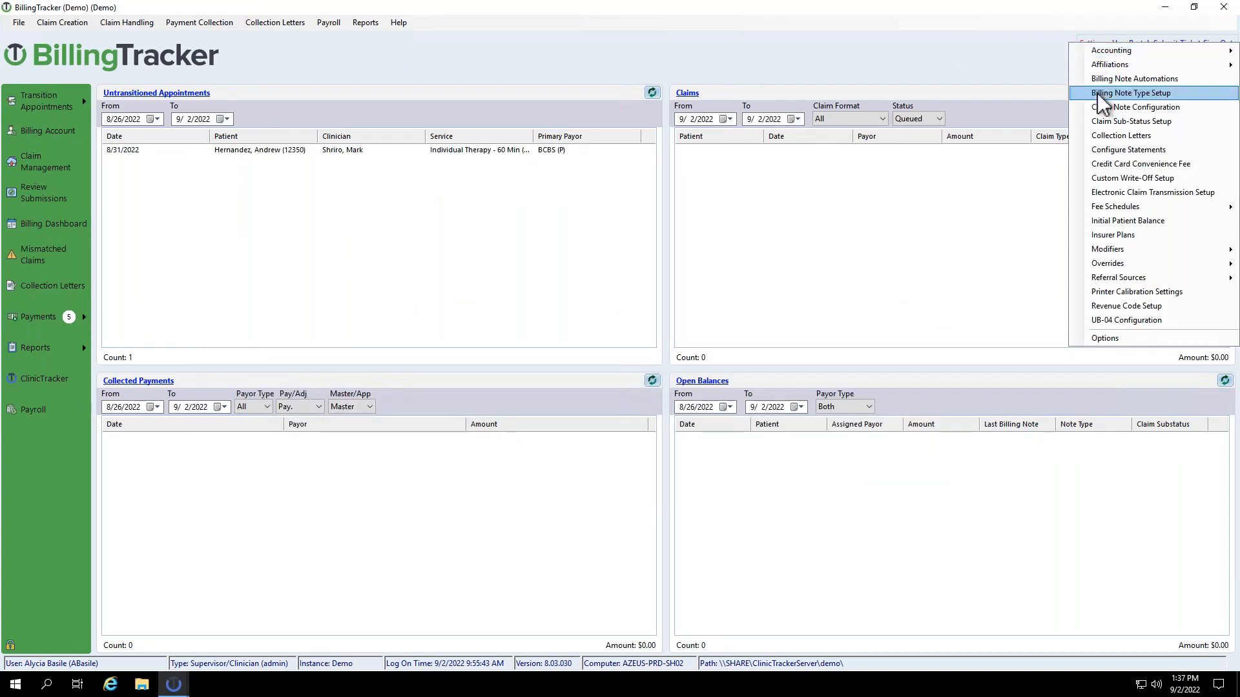
click(1169, 94)
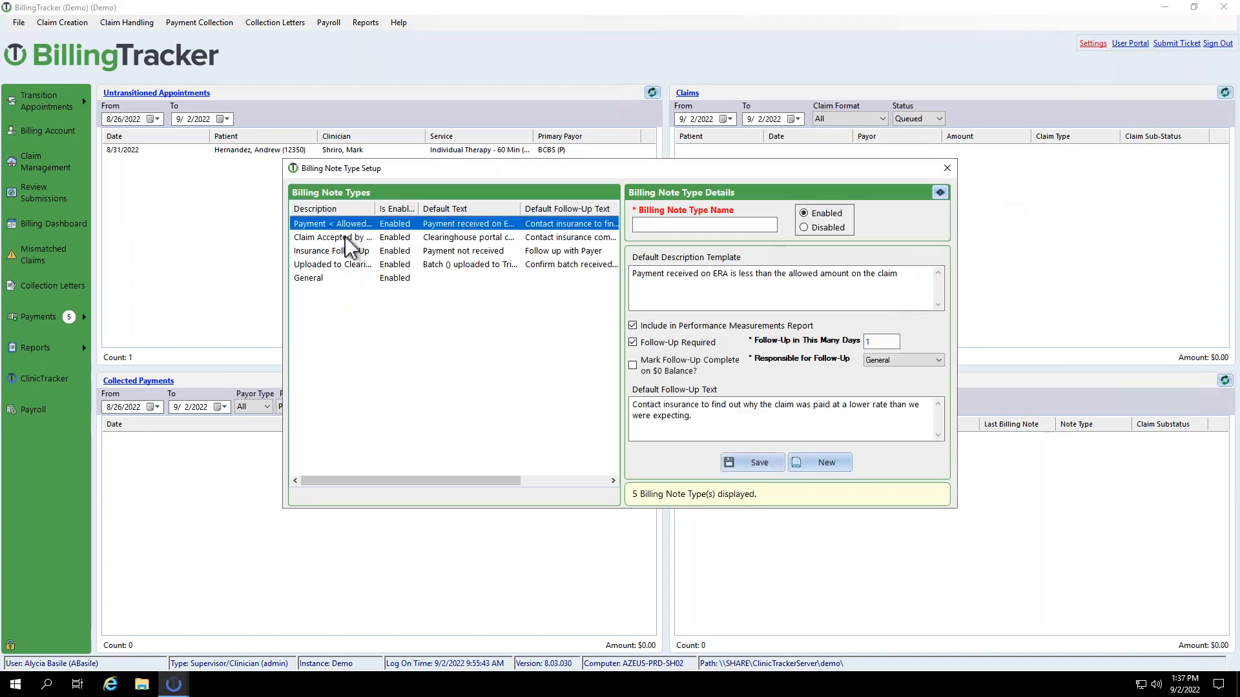
drag(752, 226, 634, 226)
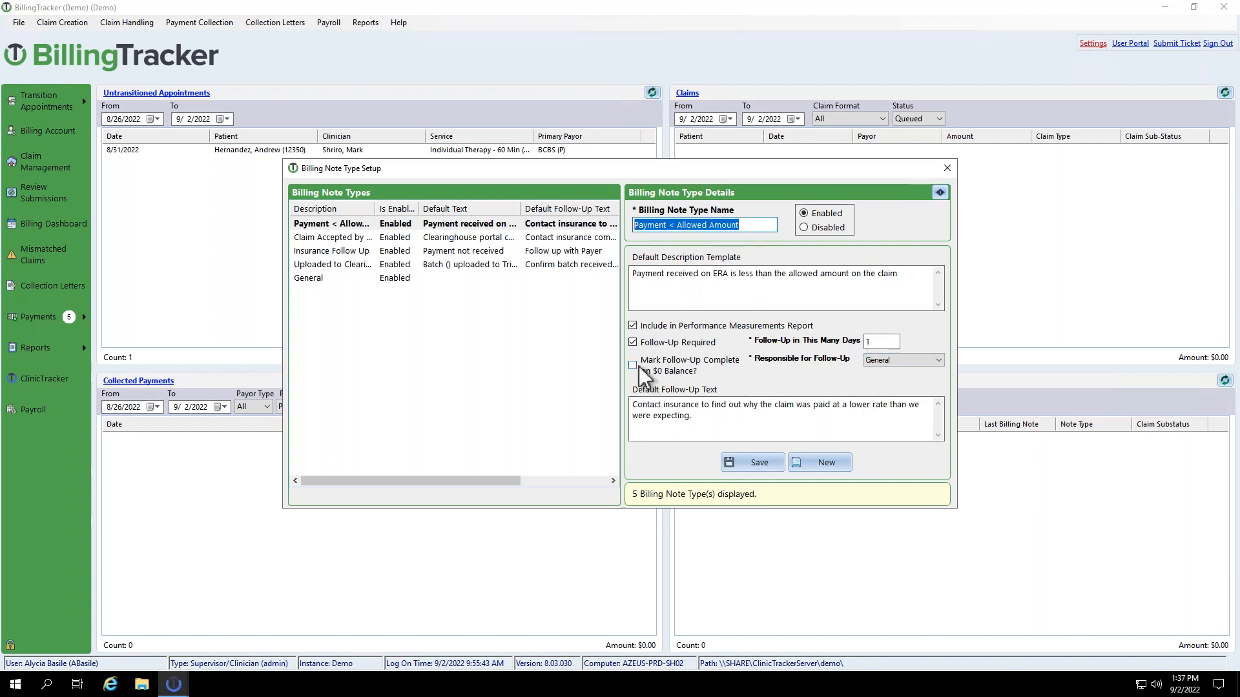
mouse_move(632, 367)
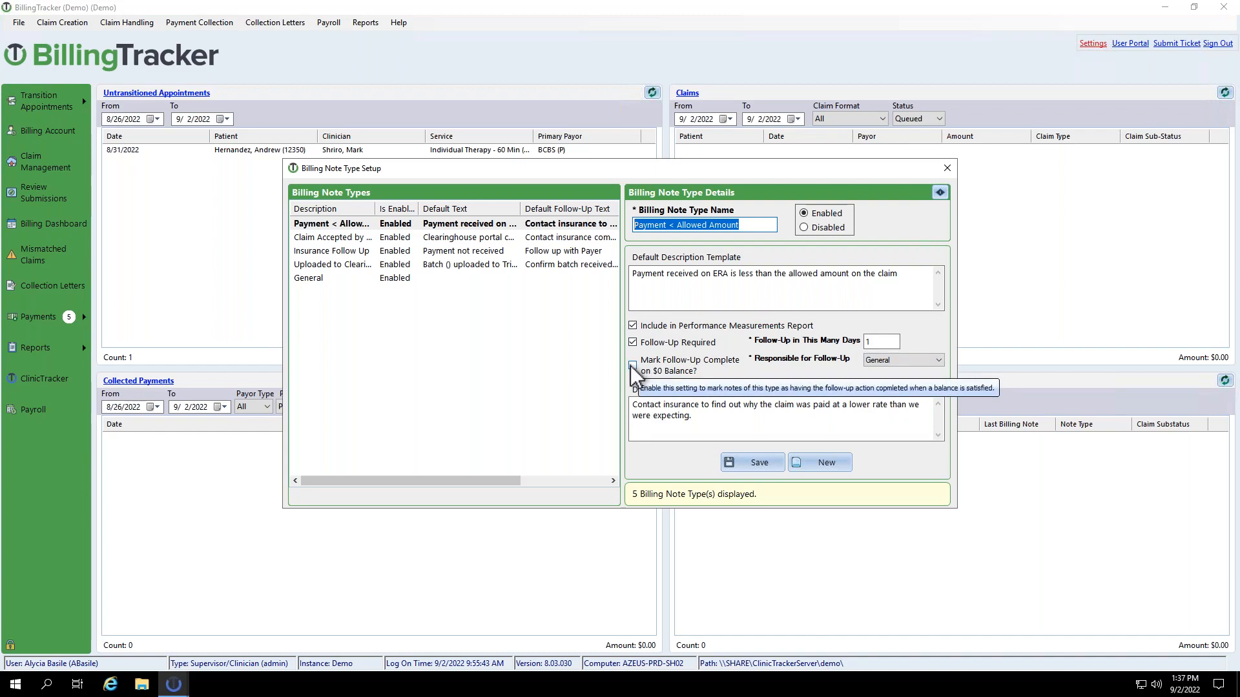
click(633, 366)
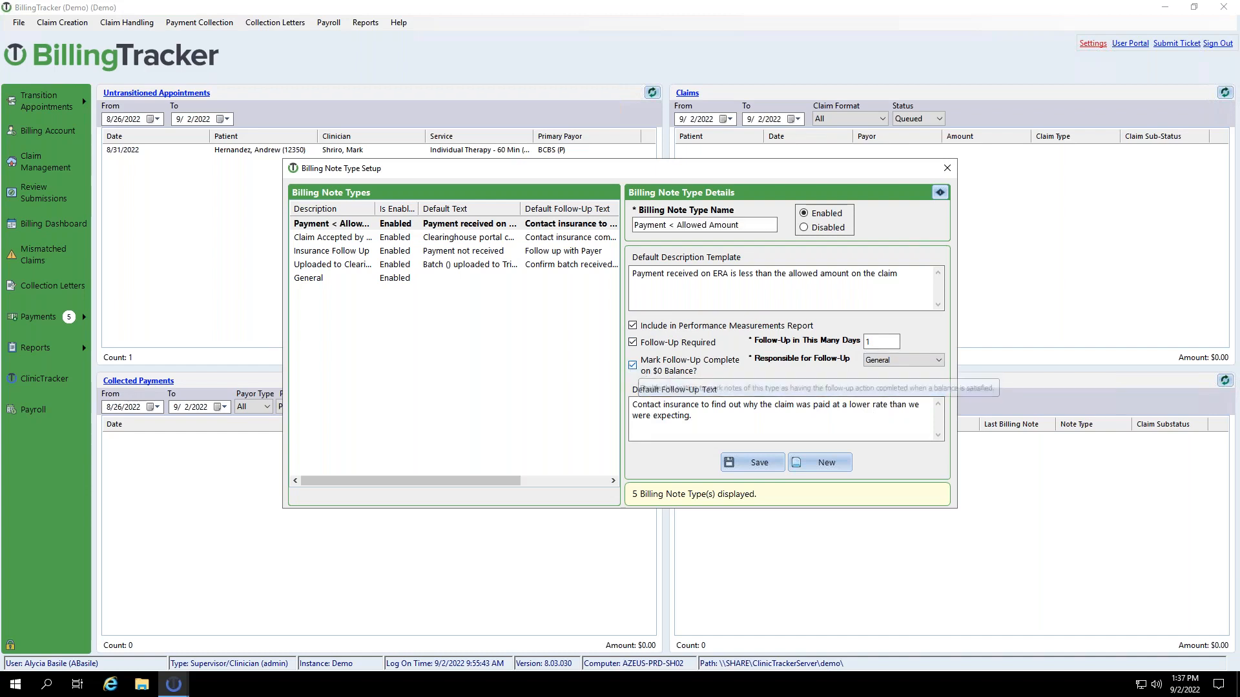
click(752, 465)
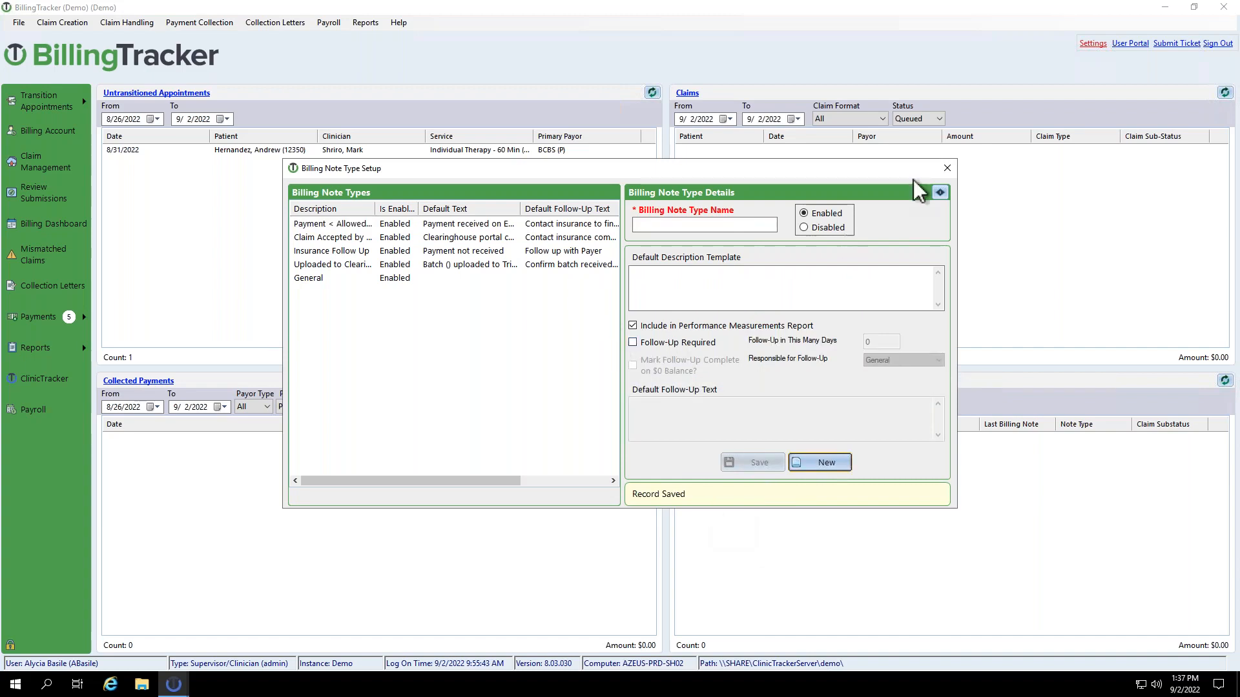
click(957, 167)
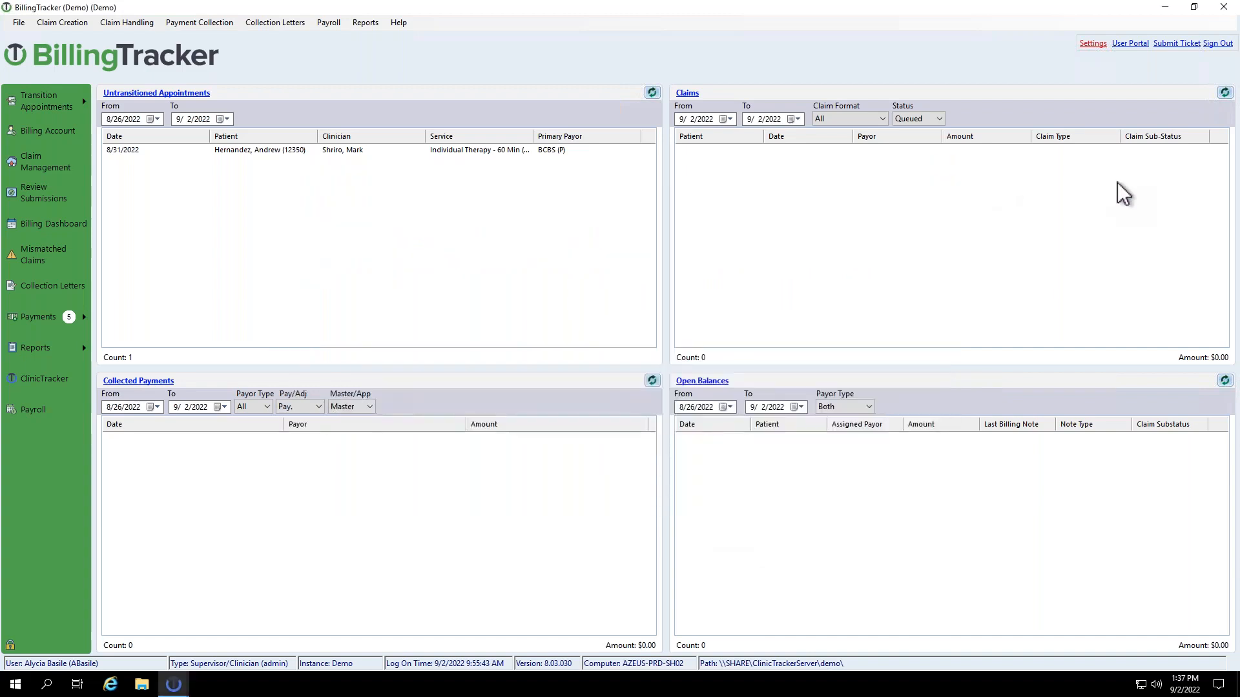
Review the trigger and note settings of the Sent to Payer rule in Billing Note Automations, and close the configuration.
click(1092, 44)
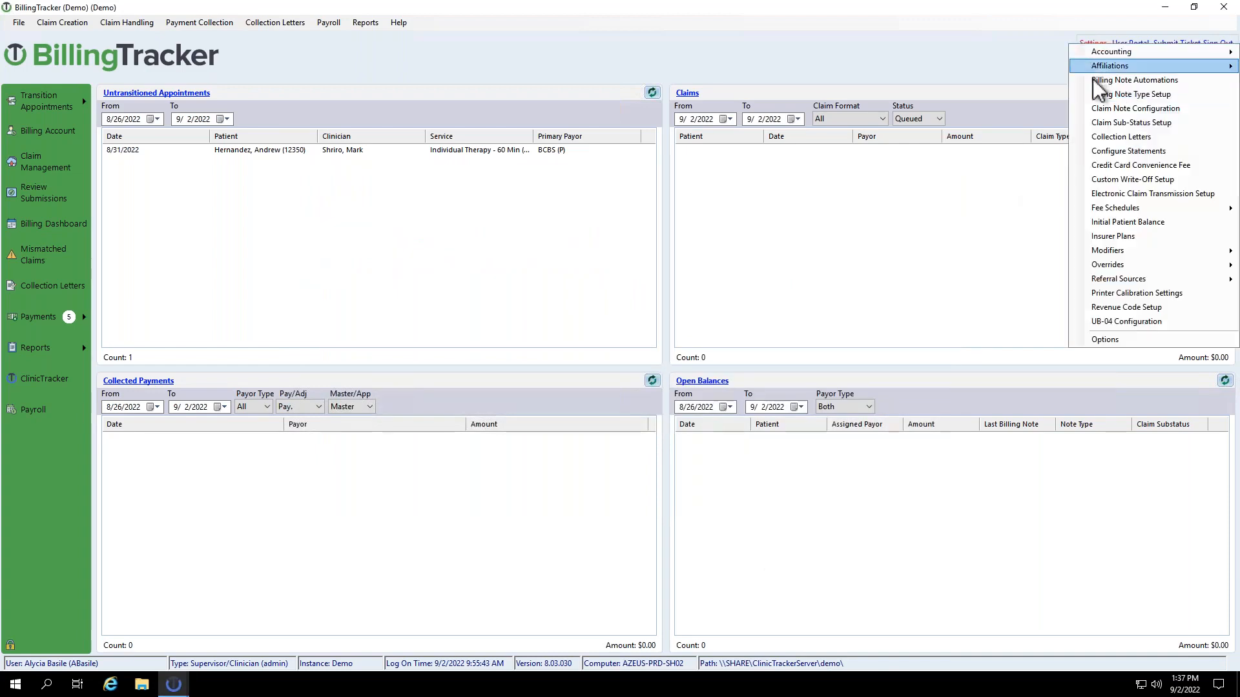
click(1093, 80)
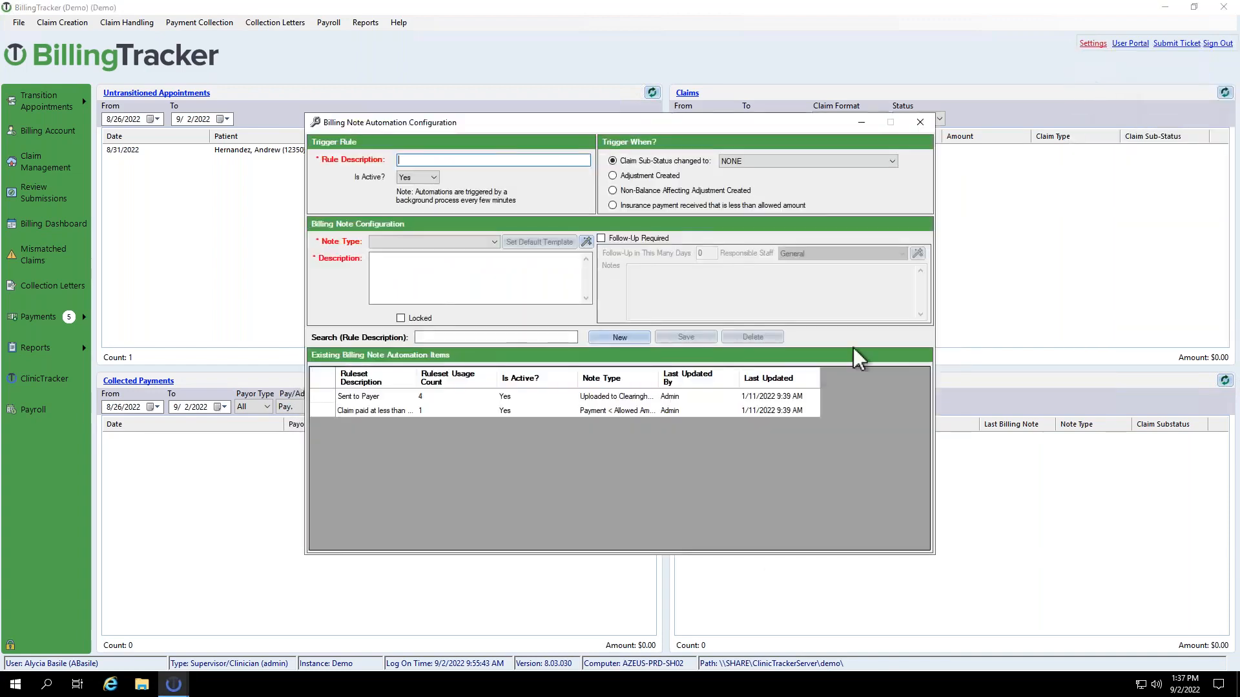
click(360, 400)
click(365, 399)
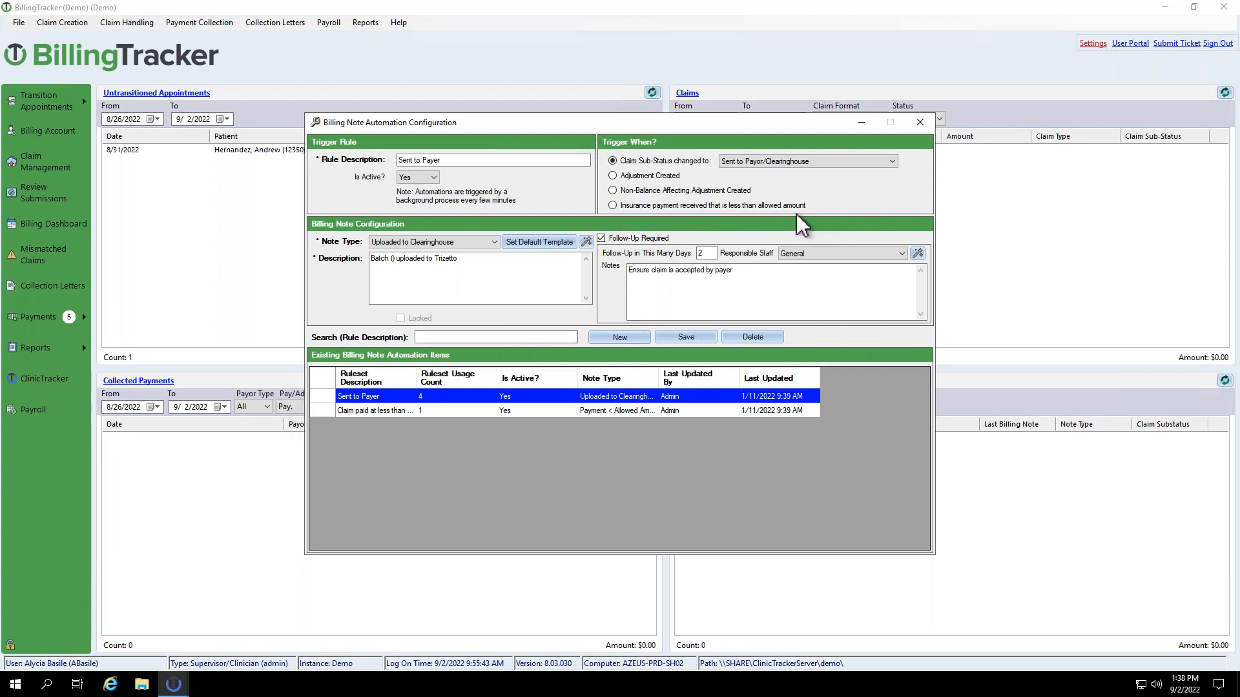
click(921, 126)
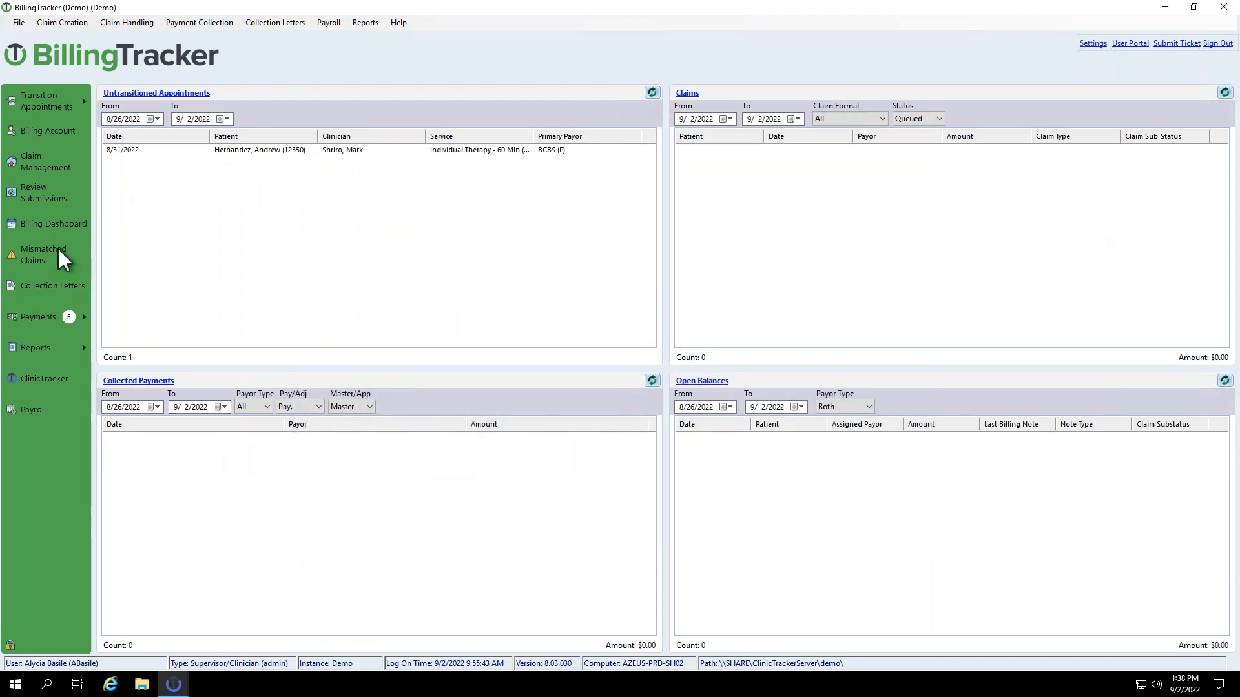
Start disbursing a $1,000.00 BCBS insurance payment dated 9/2/2022 by check, with an automatically generated reference number.
click(48, 317)
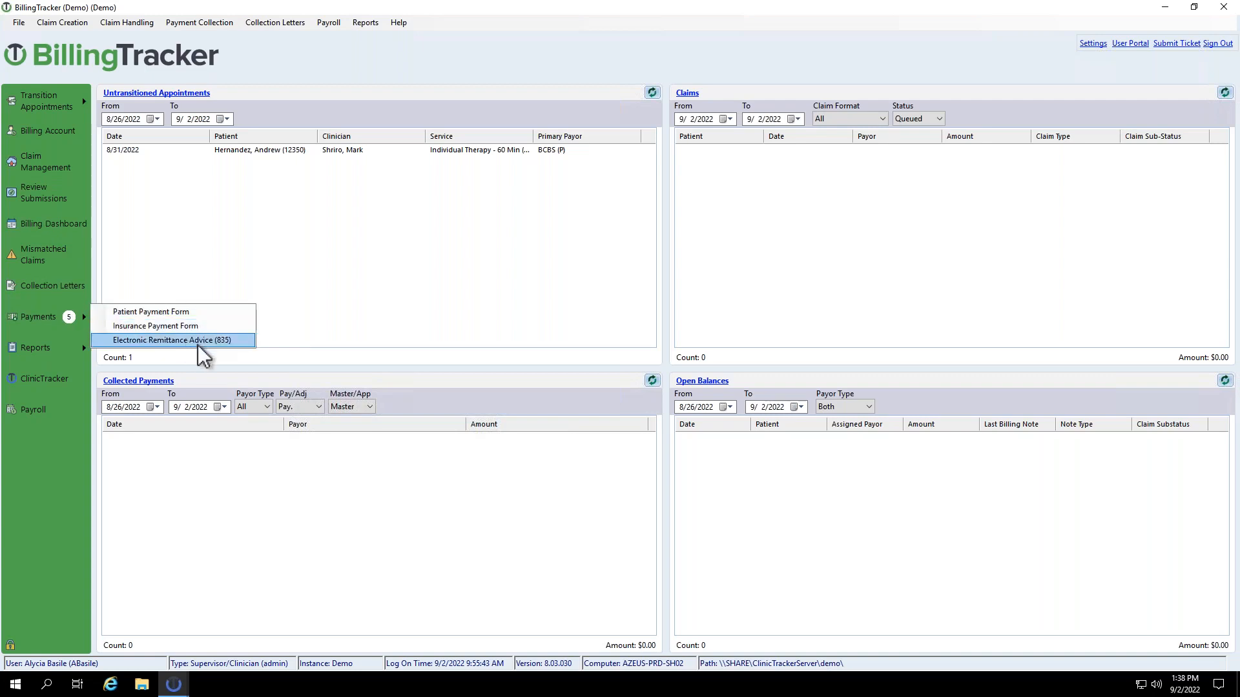
click(160, 326)
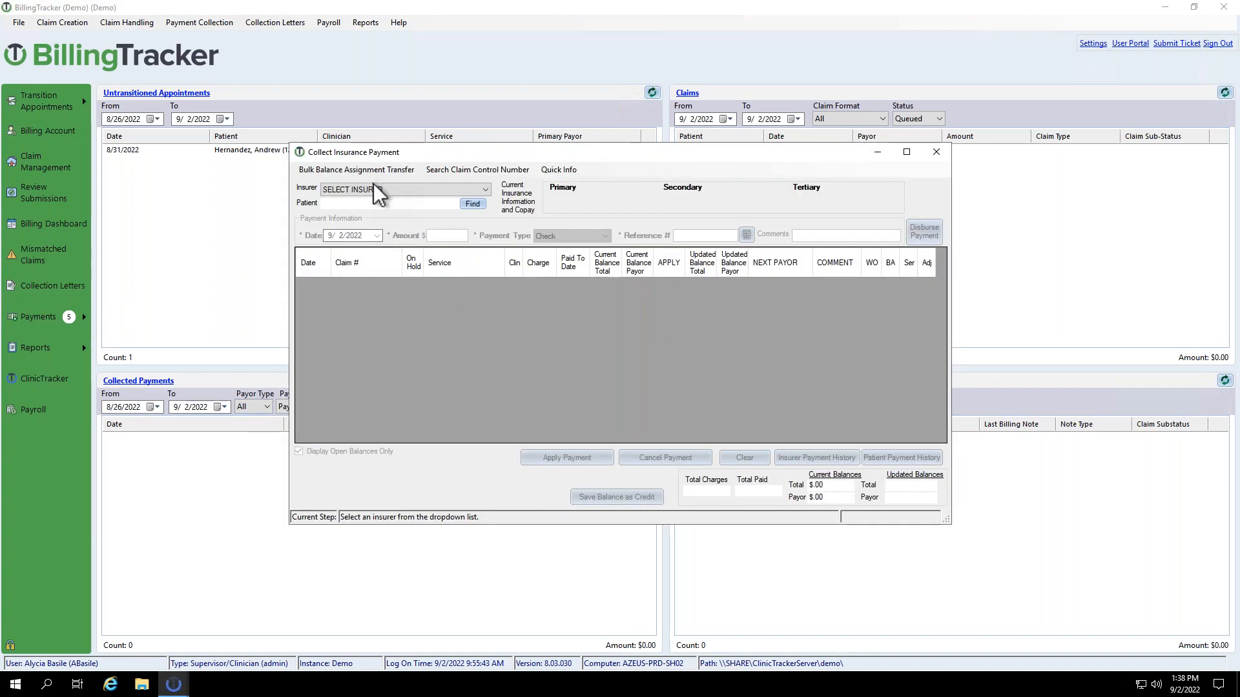
click(373, 183)
click(362, 207)
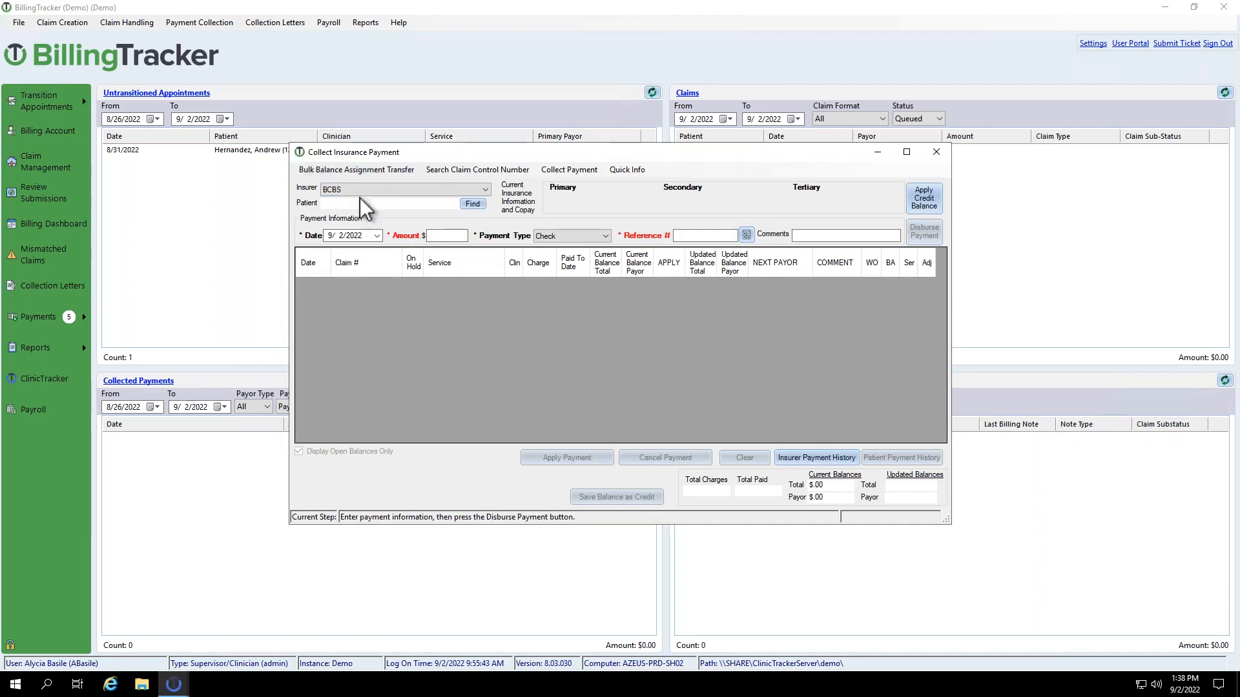
click(441, 238)
text(1)
key(BackSpace)
key(BackSpace)
text(00)
click(750, 237)
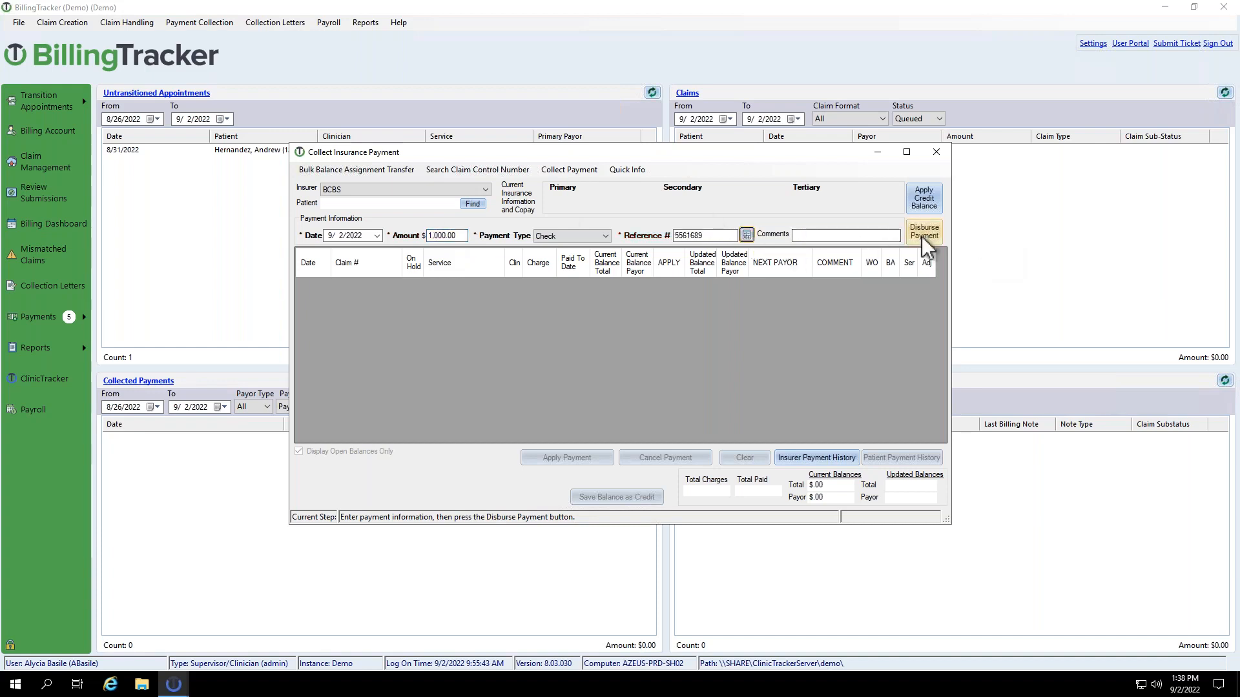
click(922, 235)
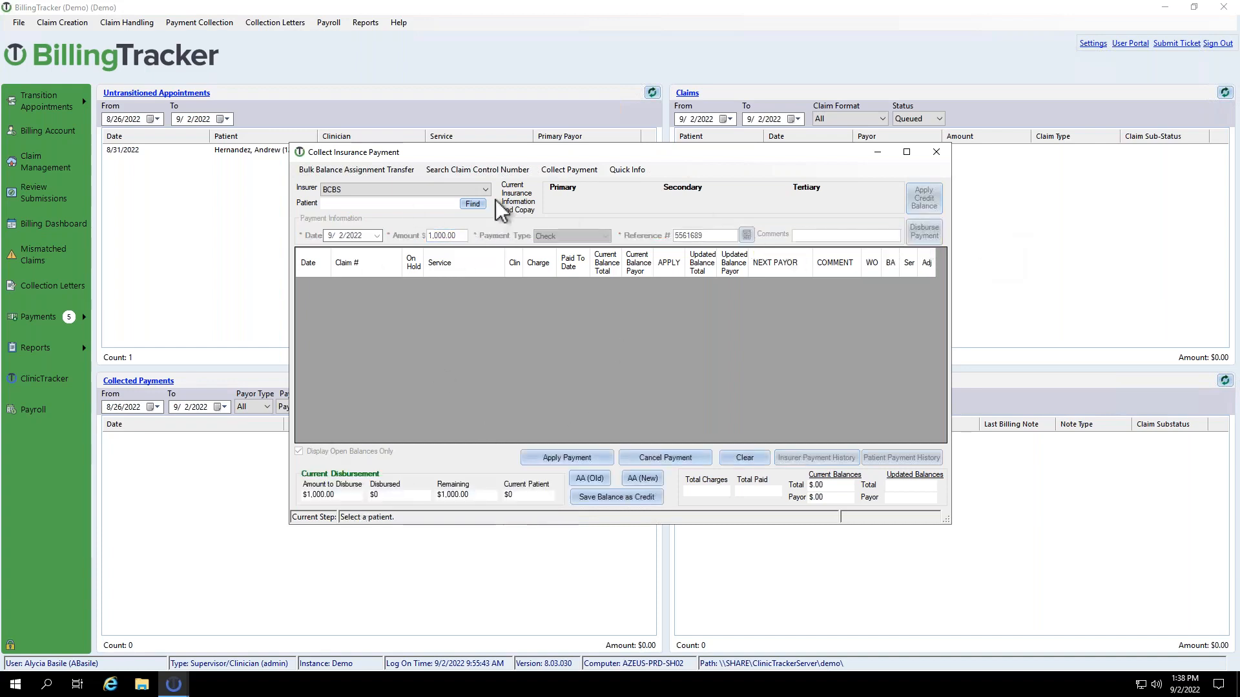
Load the first Quick-List patient's open claims and apply $95 of the BCBS payment to the 09/02/22 claim.
click(476, 205)
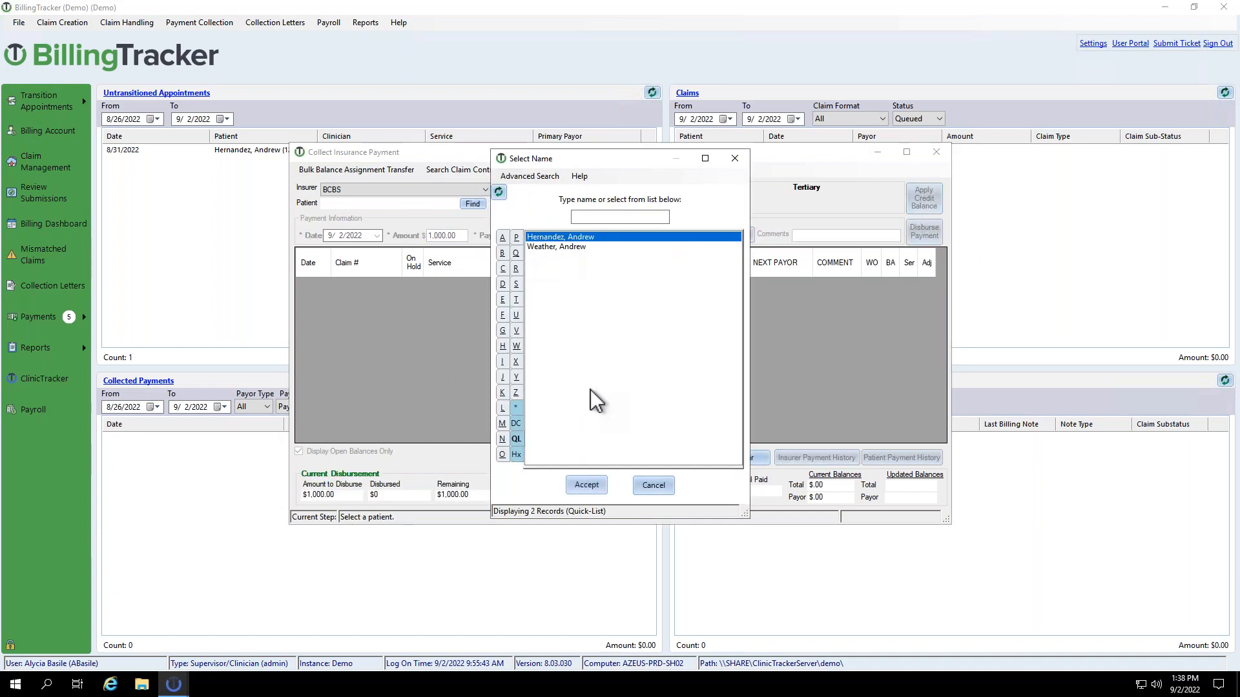
click(581, 488)
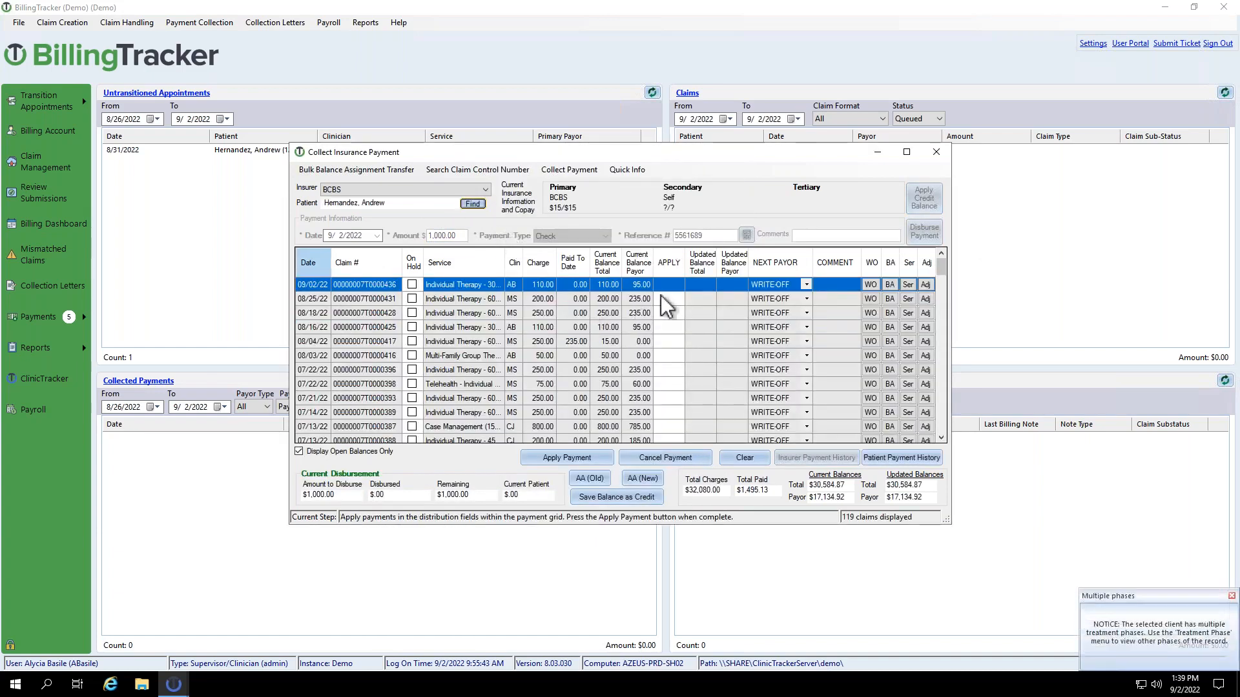
click(675, 284)
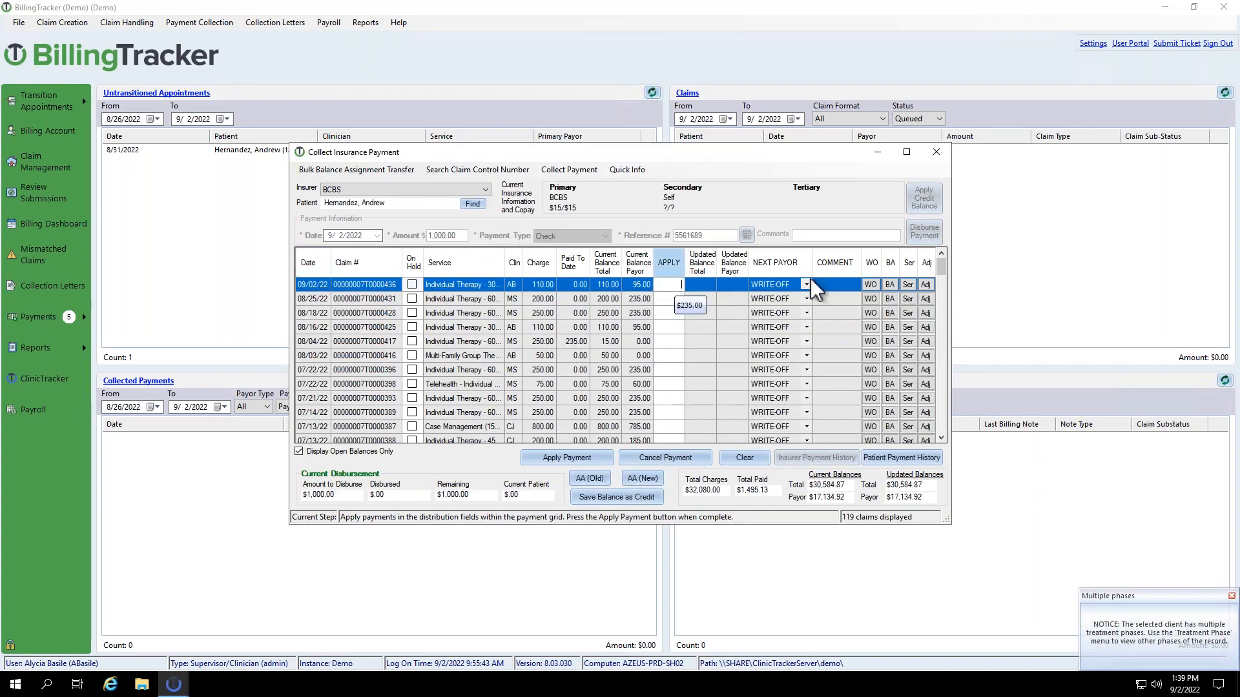
text(95)
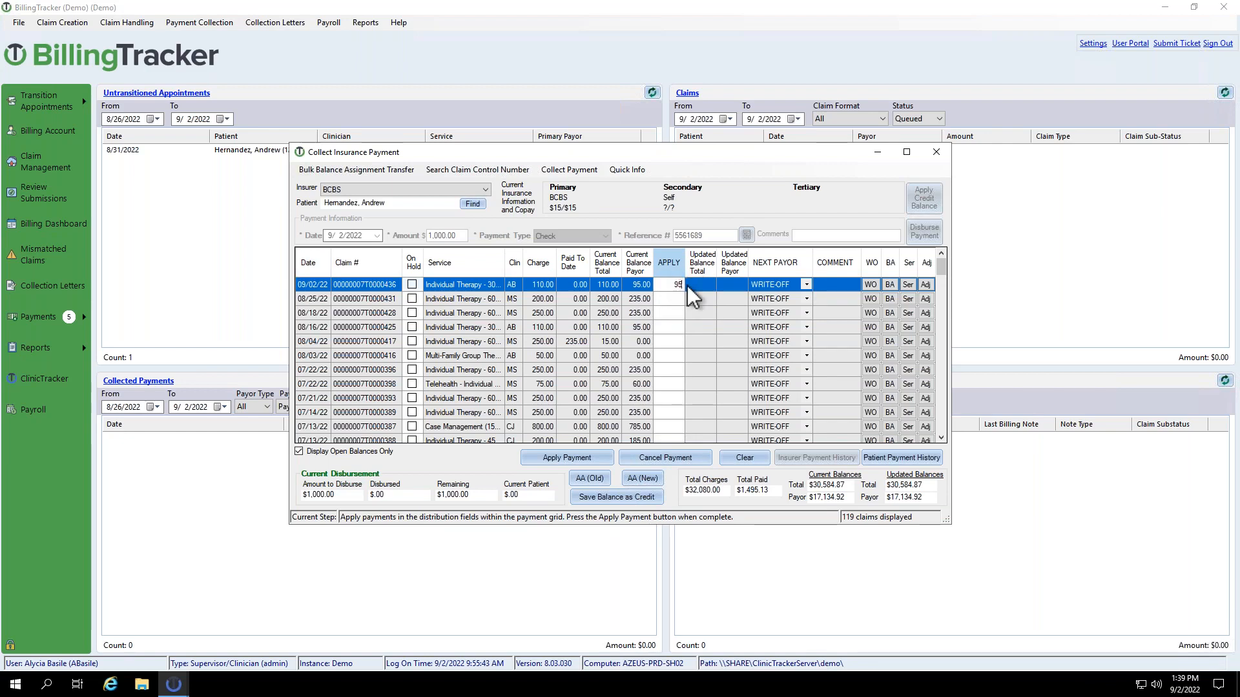
click(675, 299)
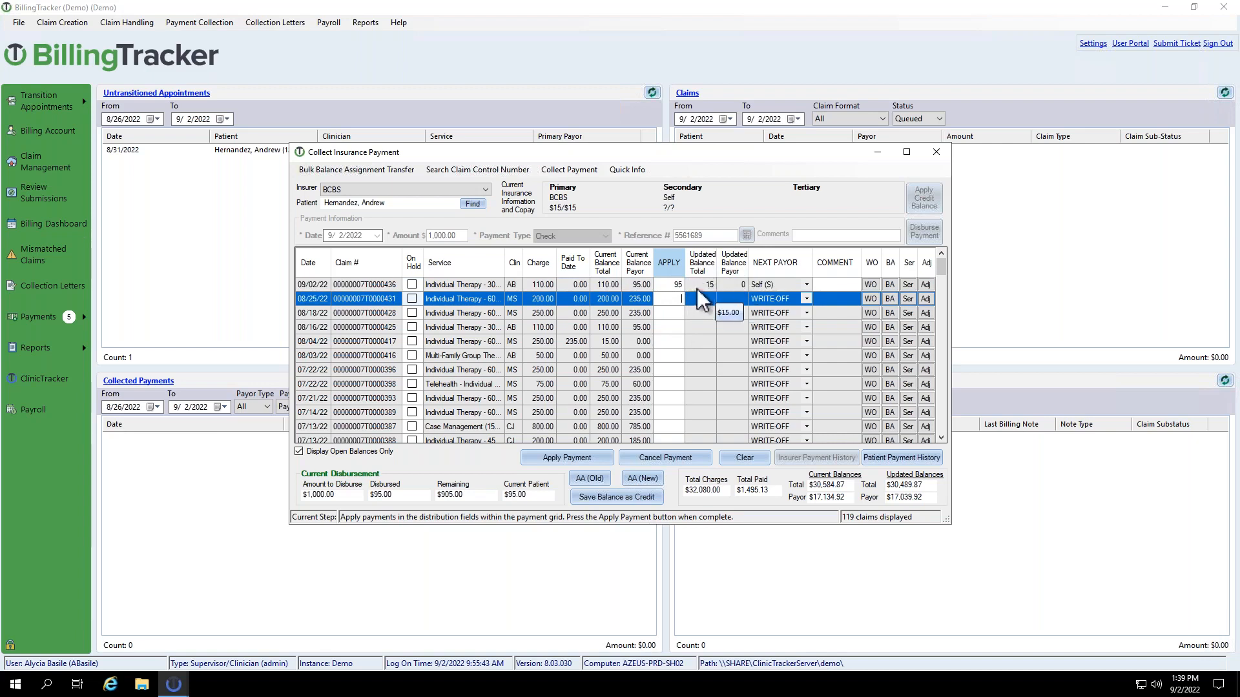
Review the balance assignment of the 08/25/22 claim and close it without updating the balances.
click(888, 286)
click(730, 394)
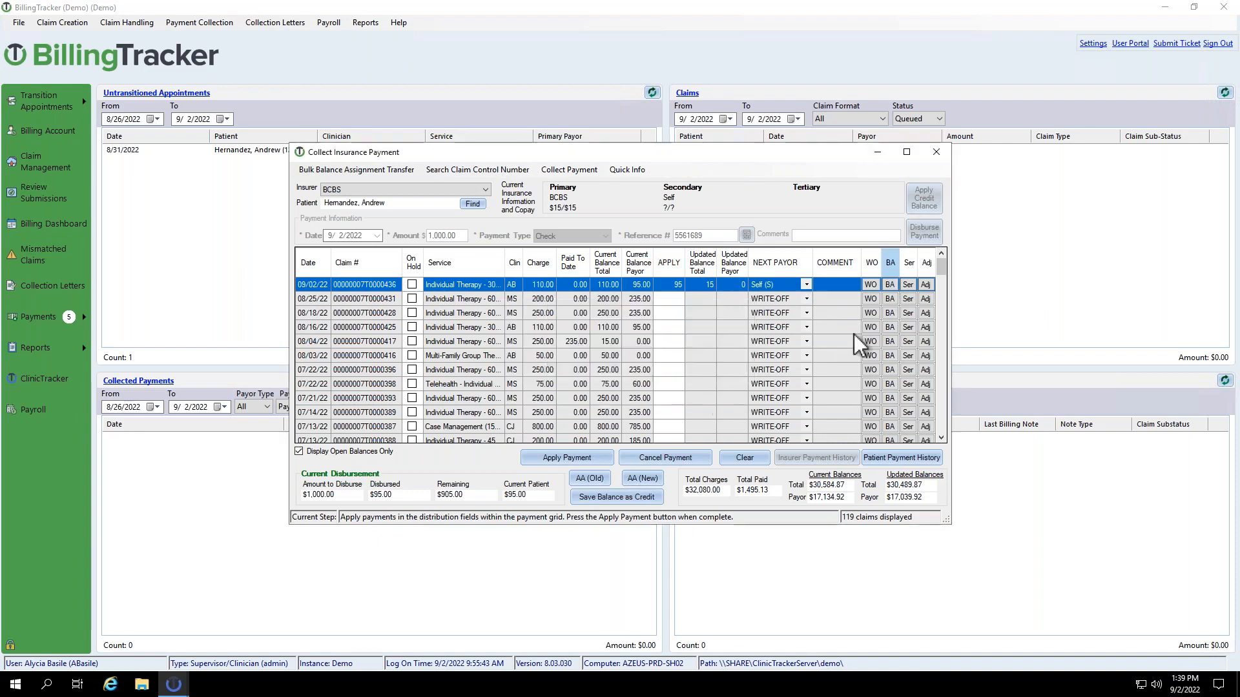
click(890, 298)
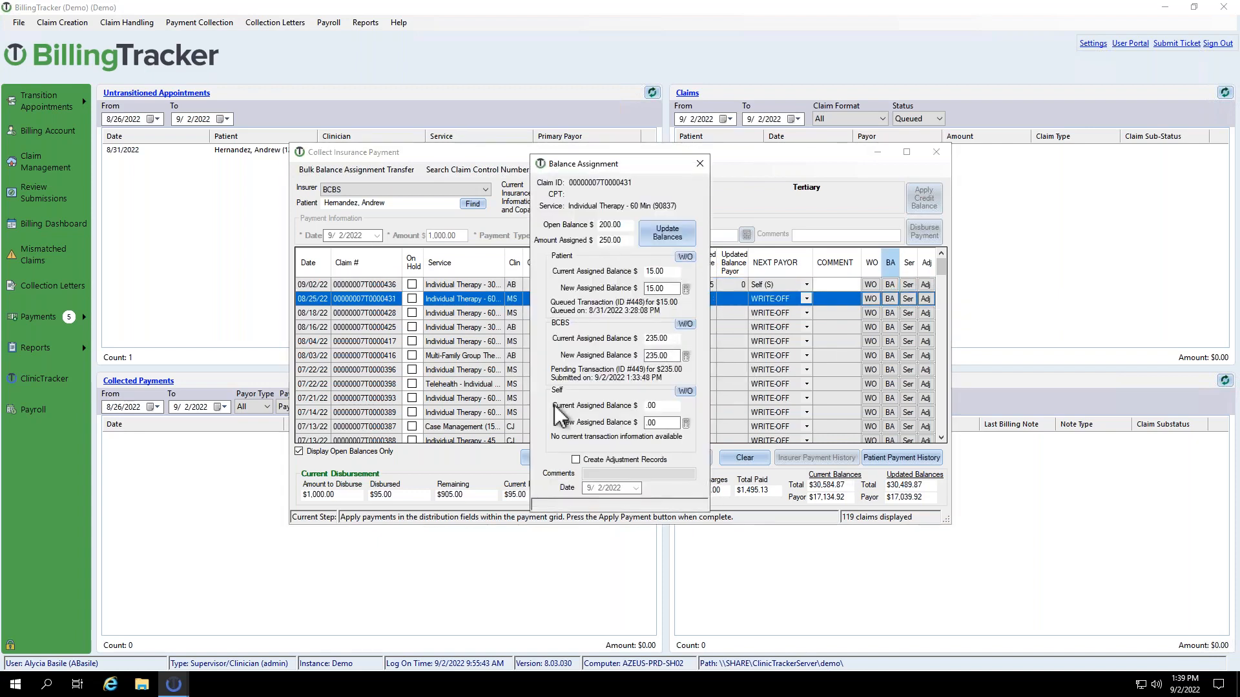
click(700, 163)
Allocate $200 to the 08/25/22 Individual Therapy claim and apply the patient's payment.
click(673, 301)
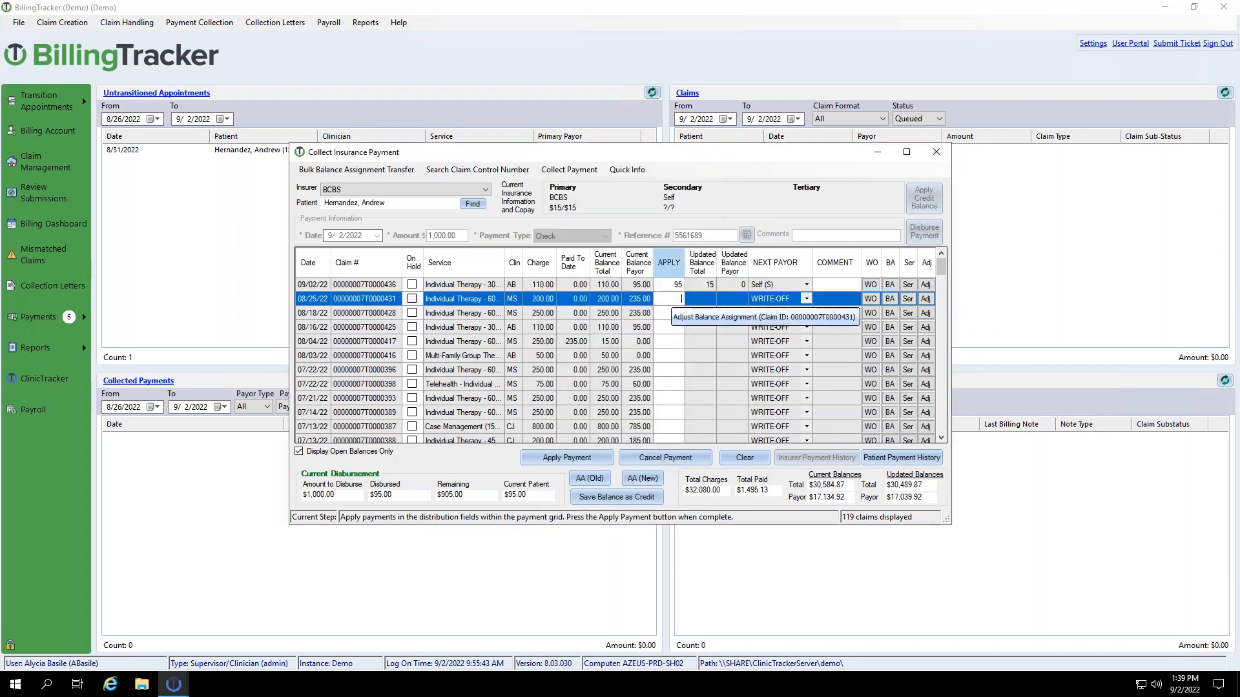
text(200)
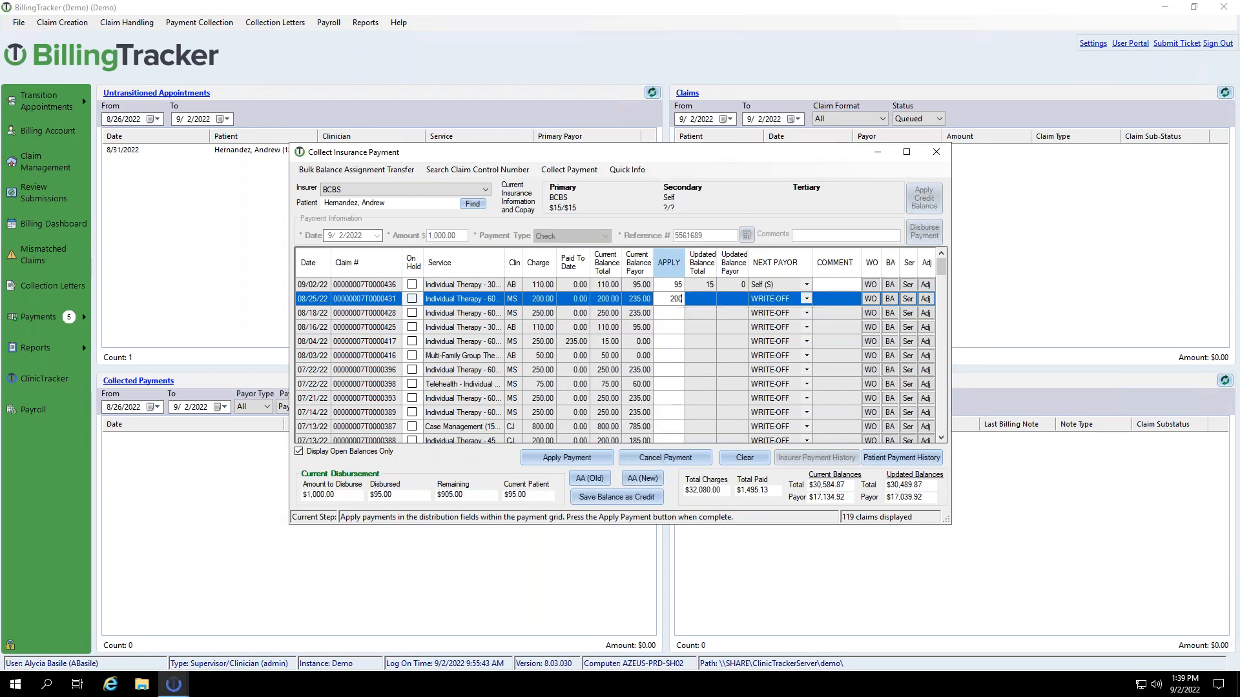
click(674, 313)
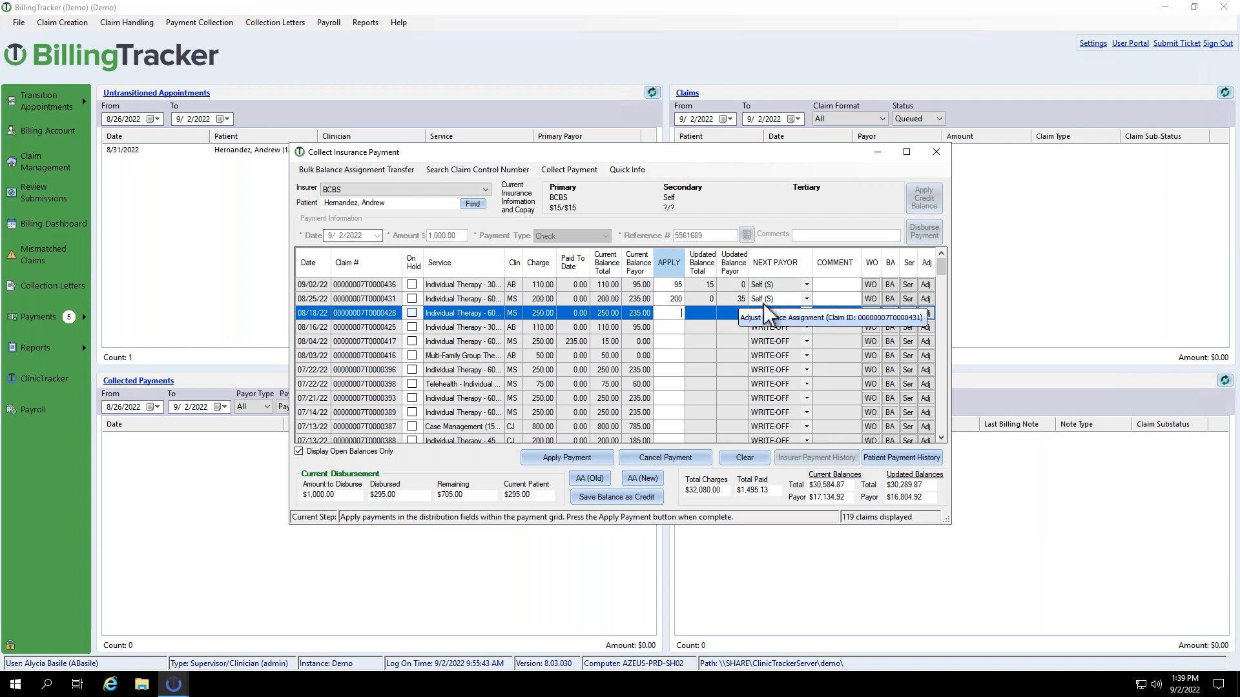
click(592, 456)
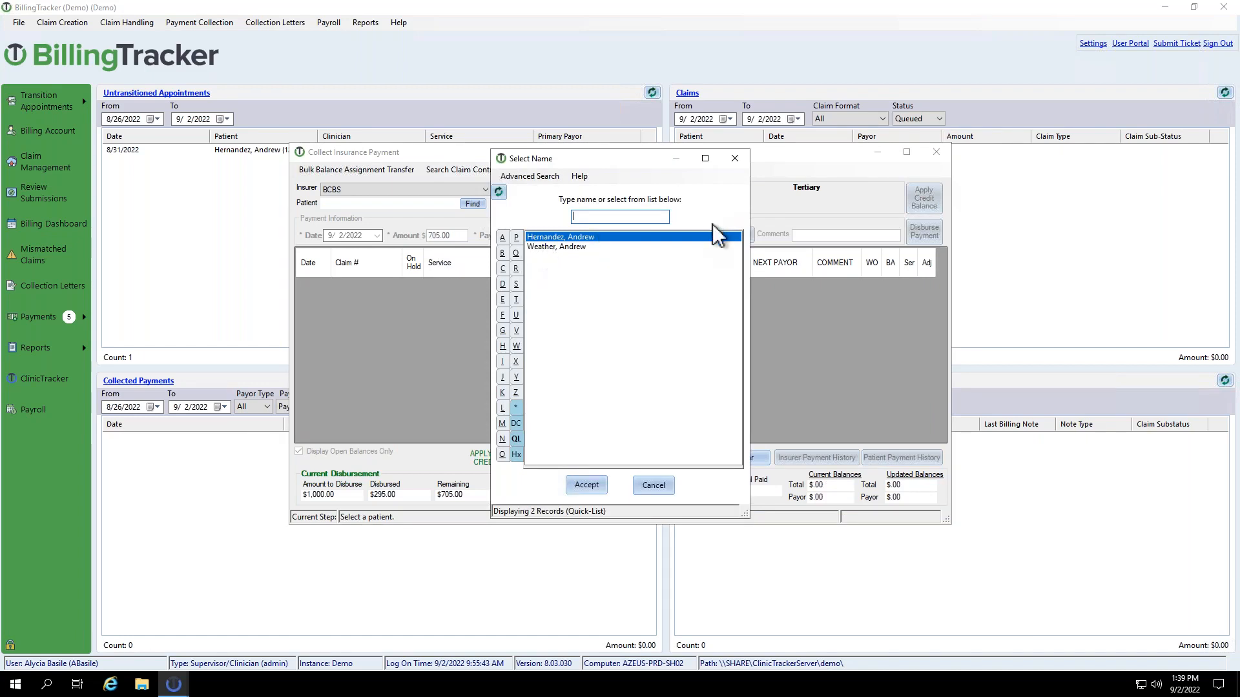
Dismiss the selection of another patient and save the remaining payment balance as a credit for BCBS.
click(735, 158)
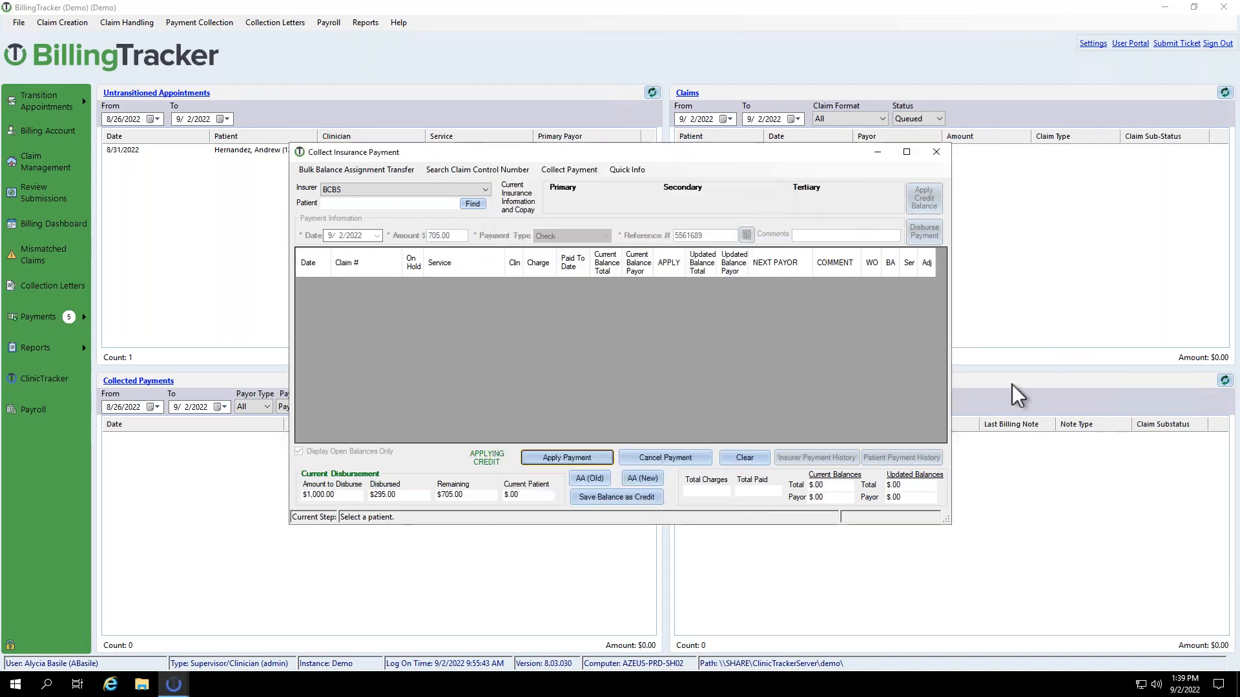
click(644, 499)
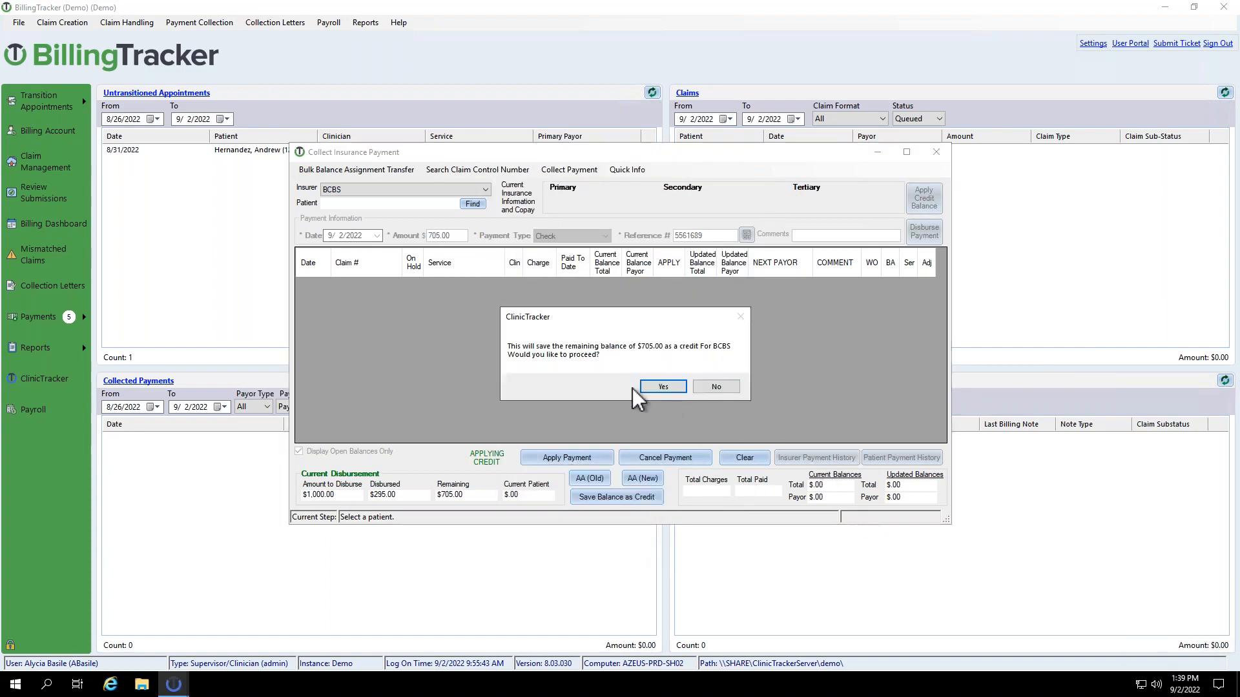
click(649, 385)
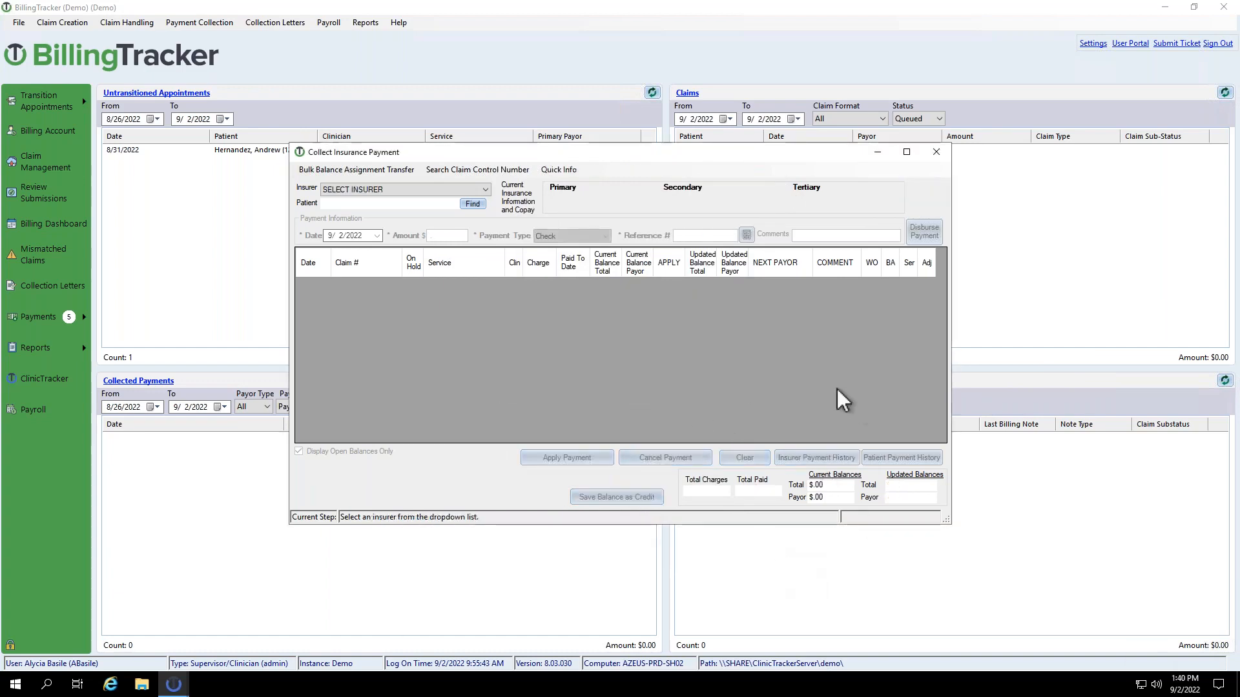
Select BCBS in the insurance payment form to view the option for applying its credit balance, and close the form.
click(382, 189)
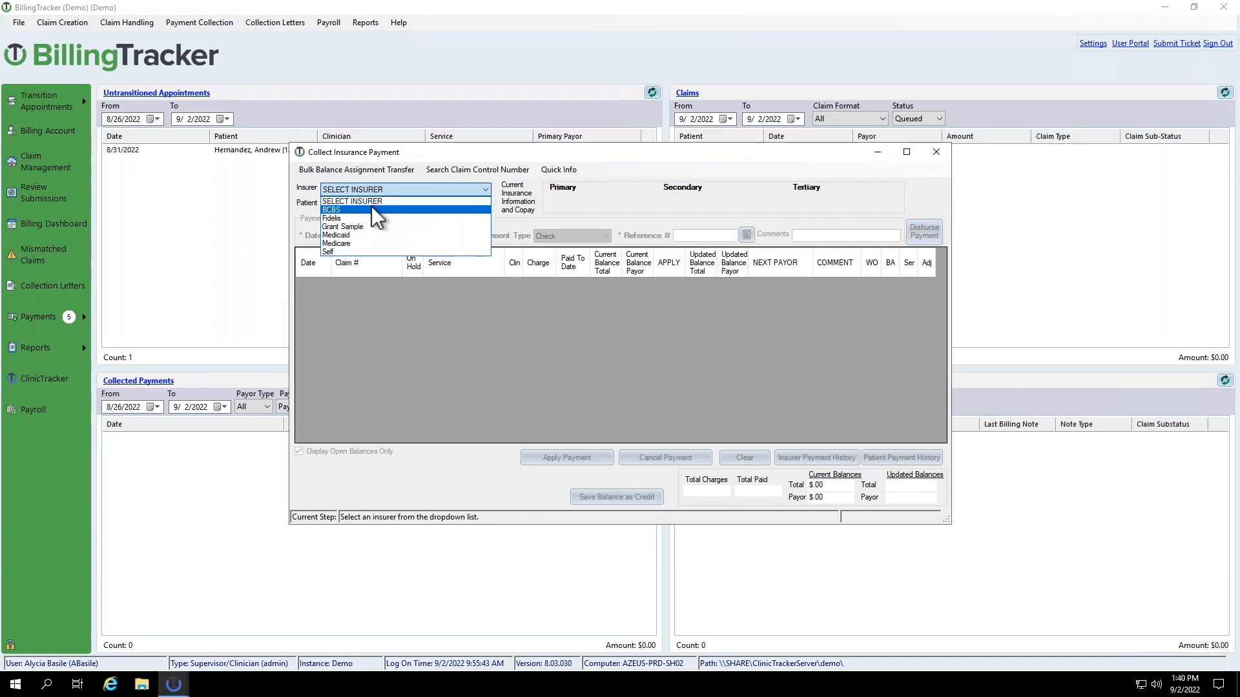
click(370, 208)
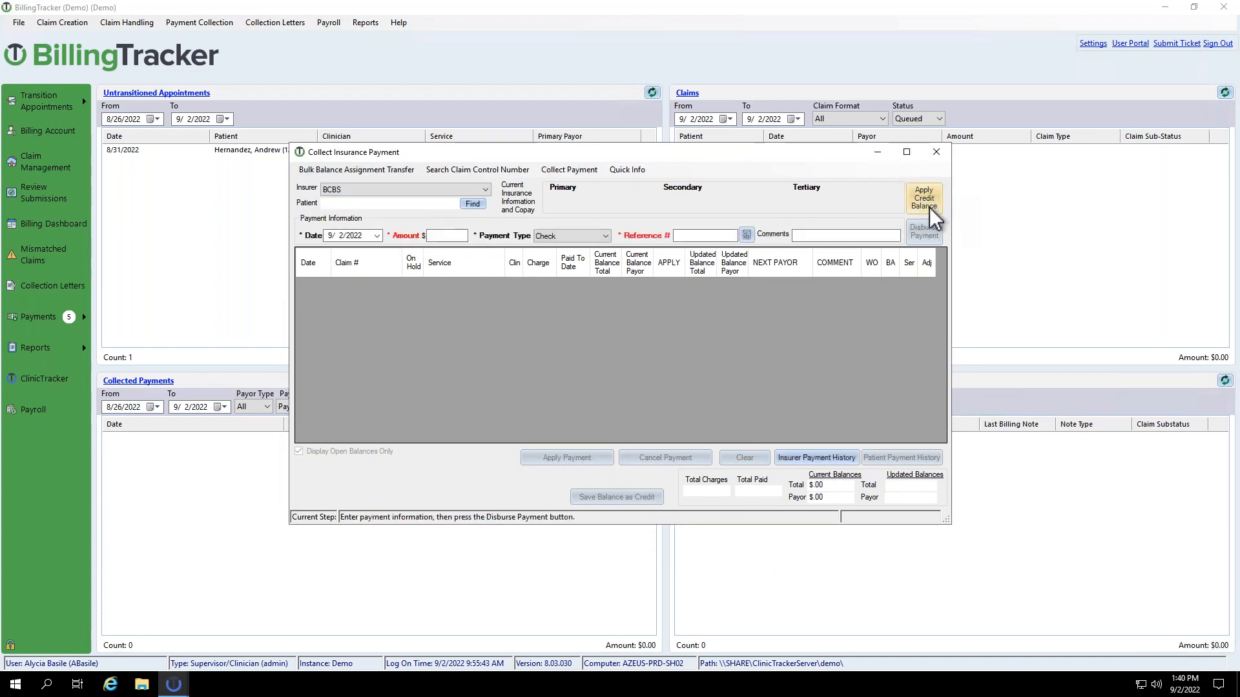
click(936, 152)
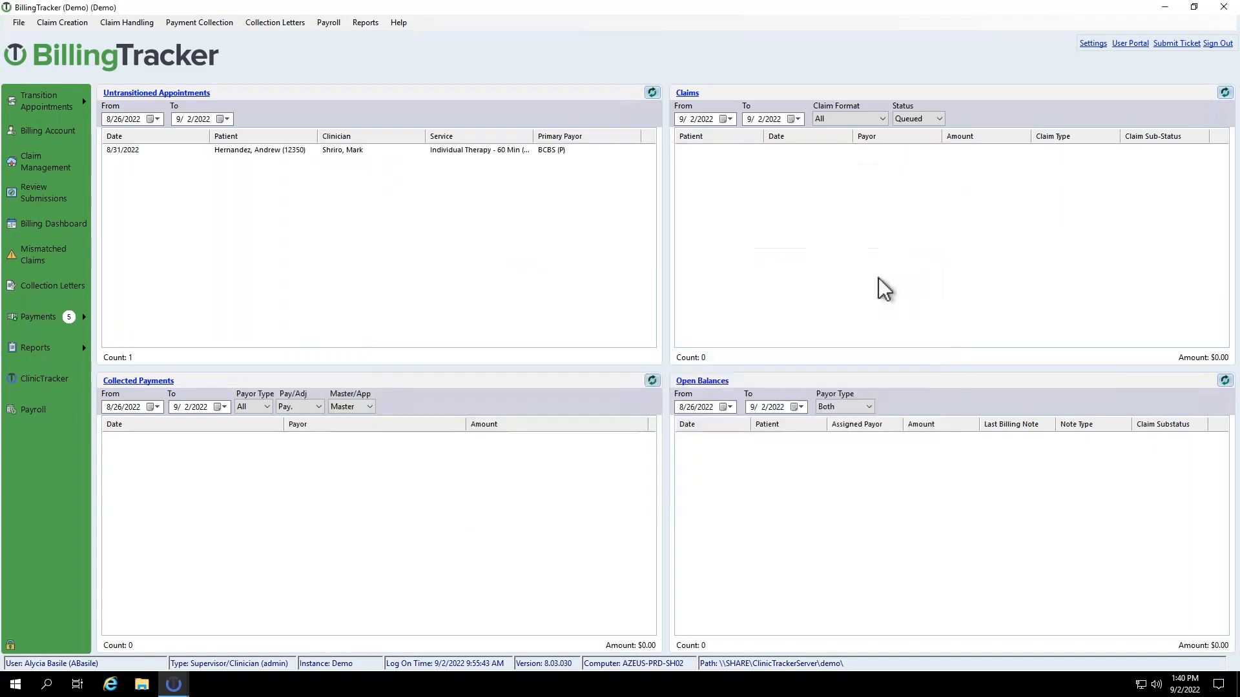
Display the unapplied Electronic Remittance Advice (835) entries for all insurers, review them, and close the processing window.
click(36, 324)
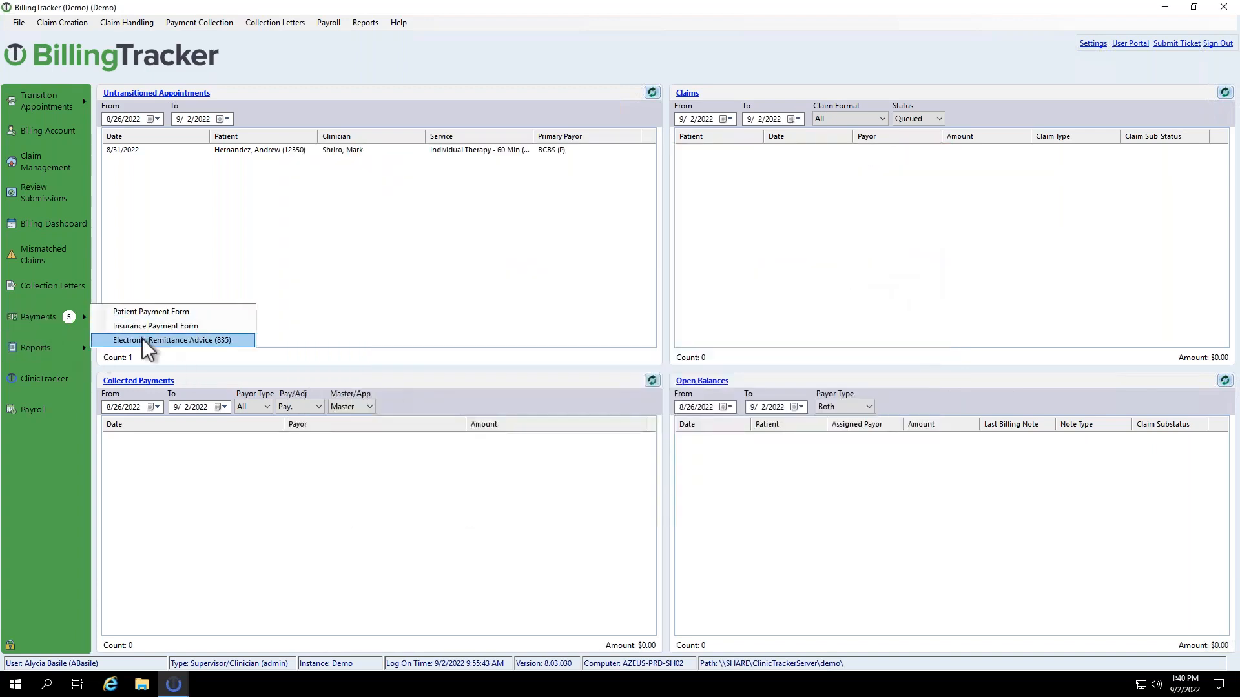
click(143, 341)
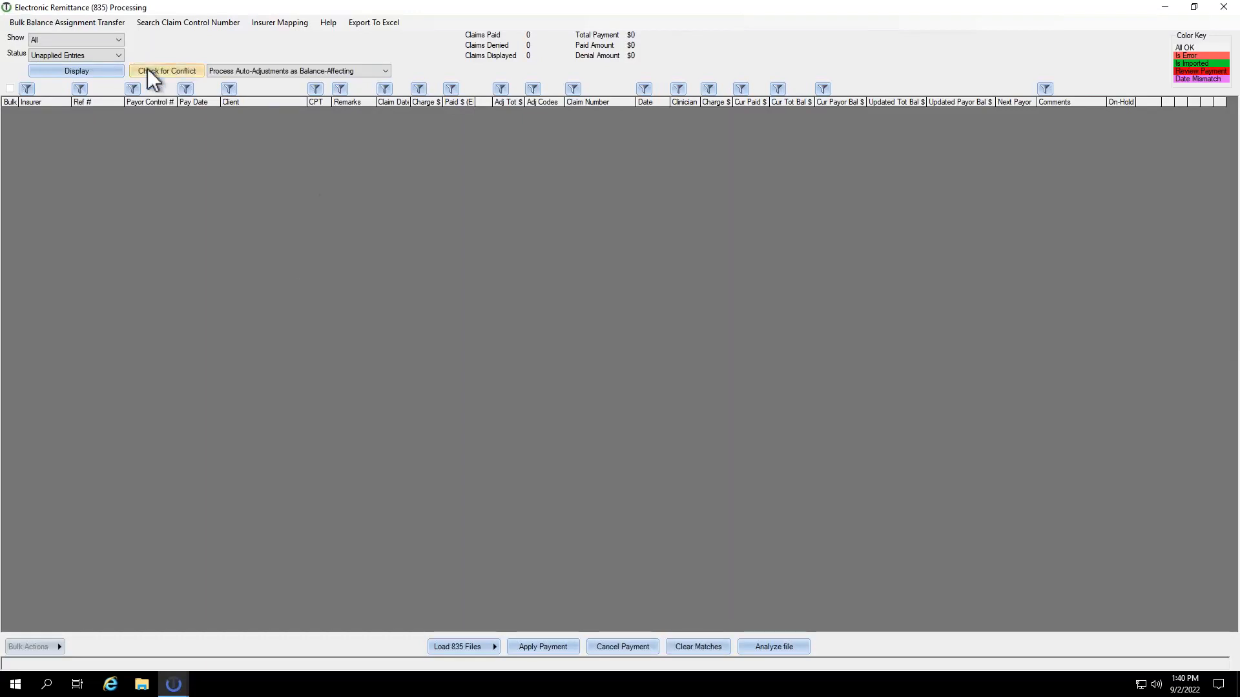
click(90, 71)
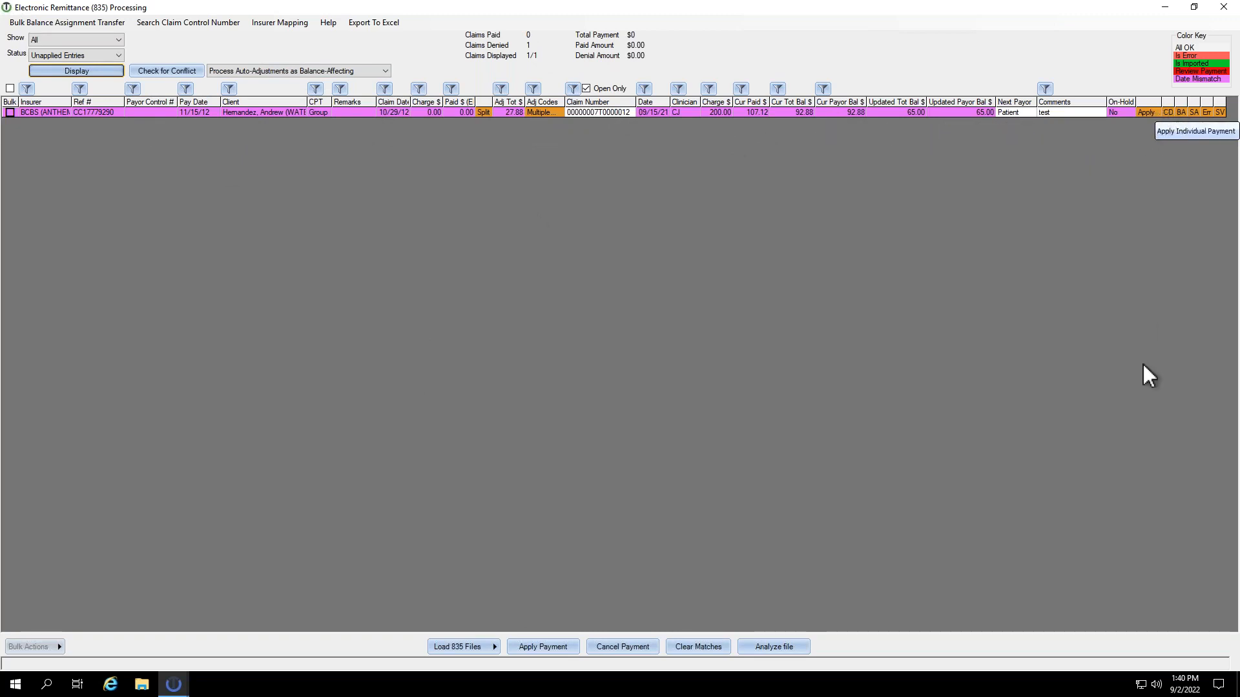
click(1224, 6)
click(53, 348)
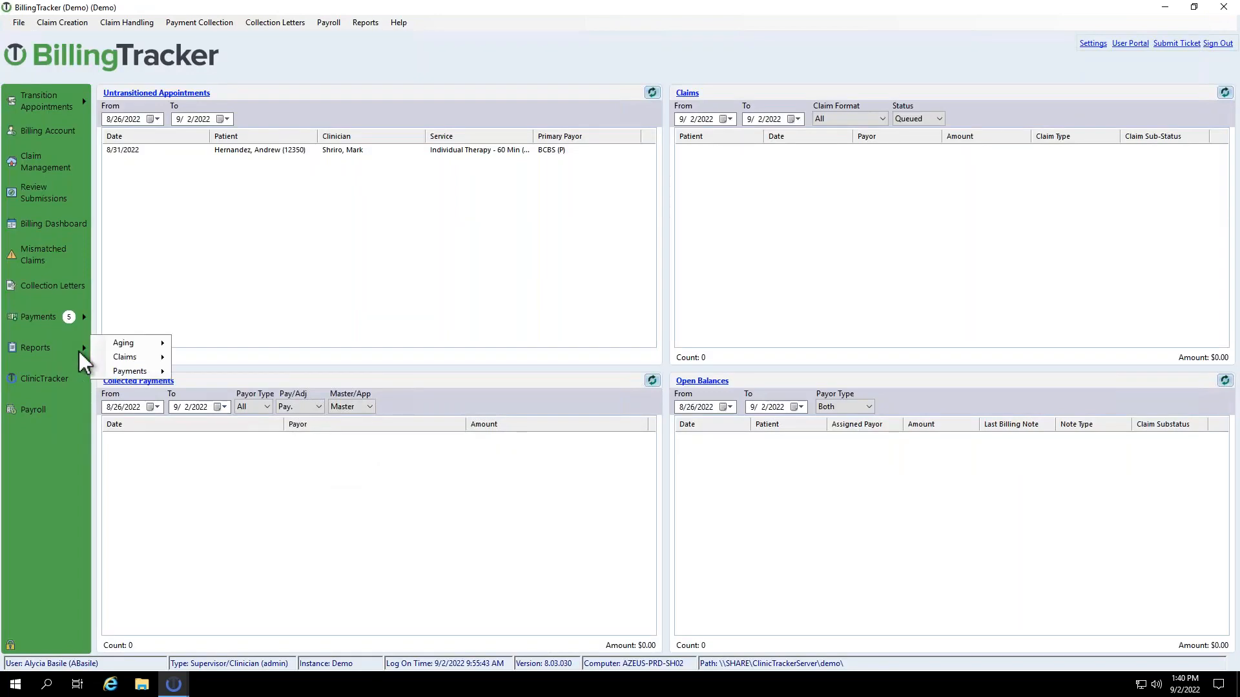
mouse_move(123, 344)
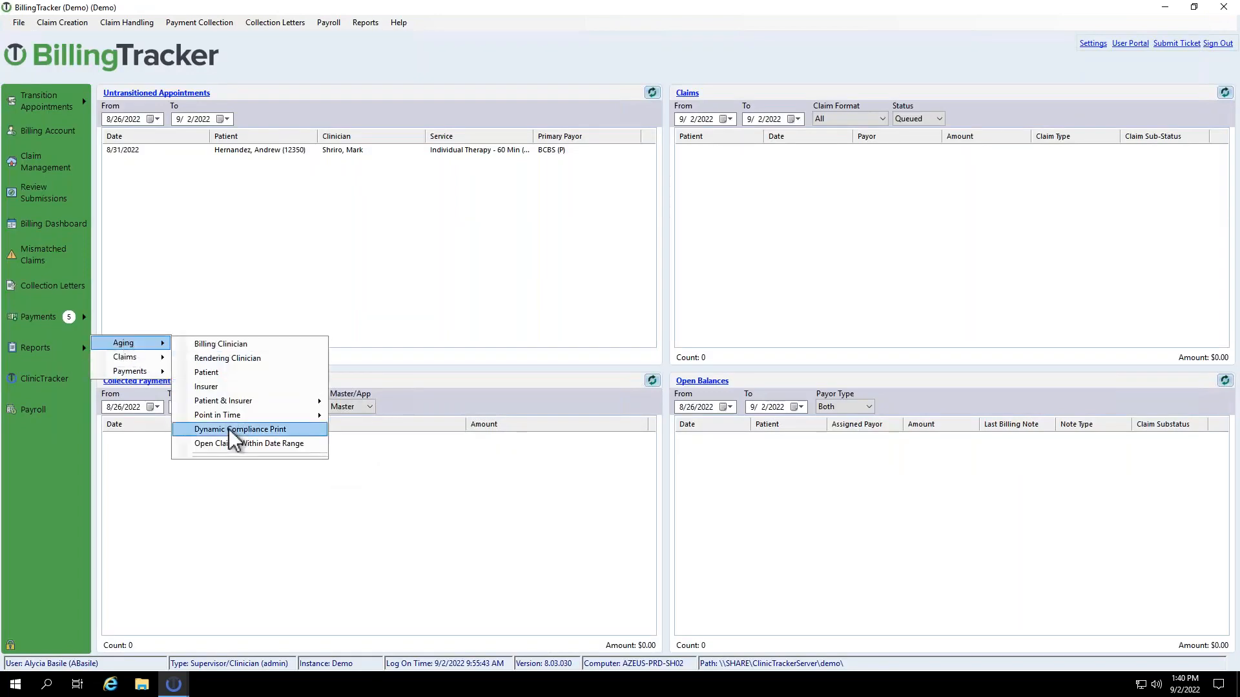
mouse_move(234, 415)
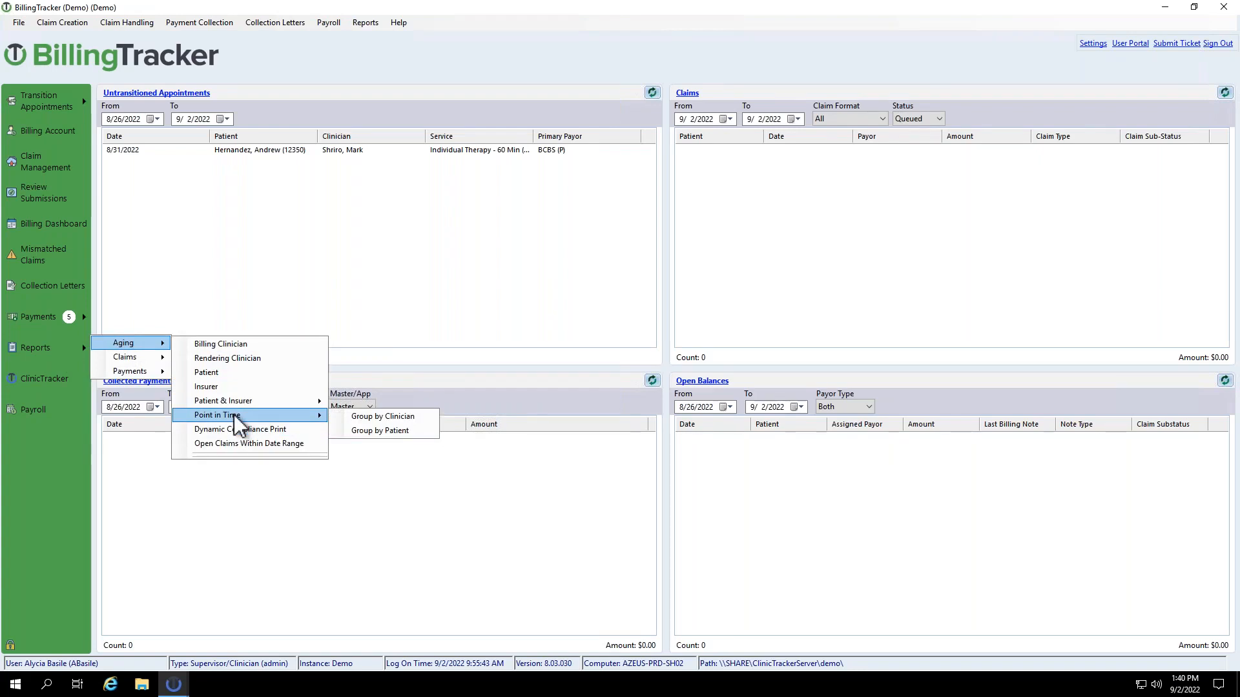
mouse_move(152, 373)
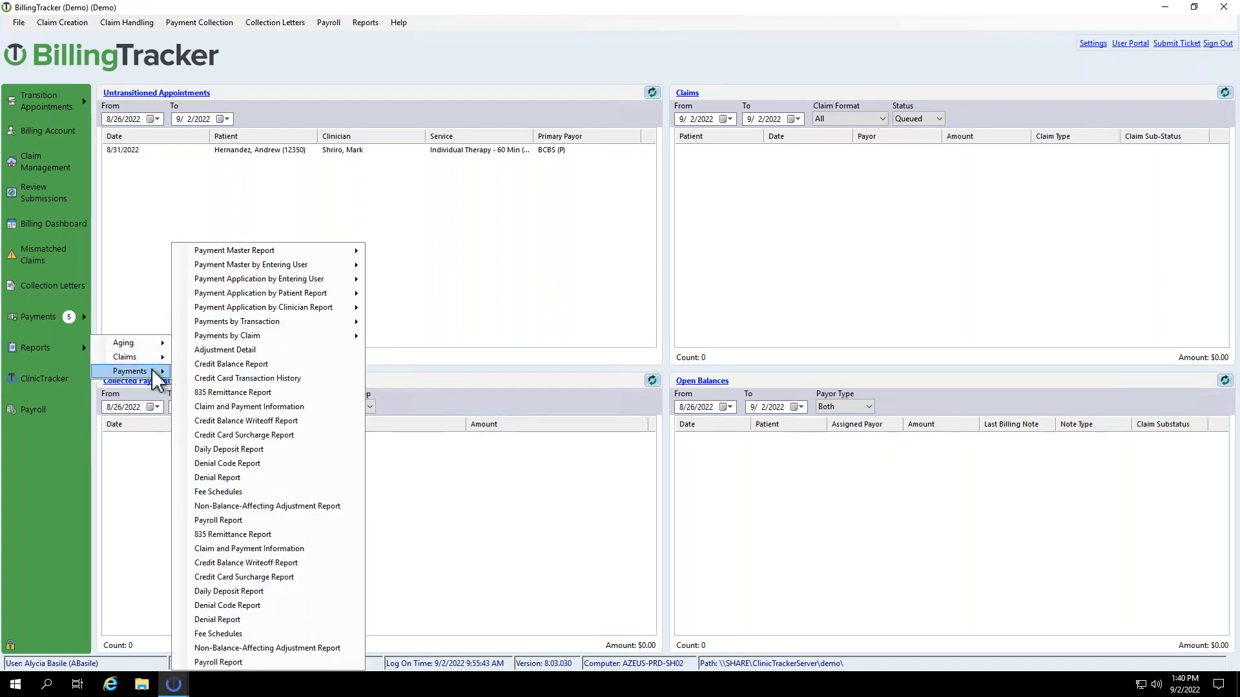
click(491, 299)
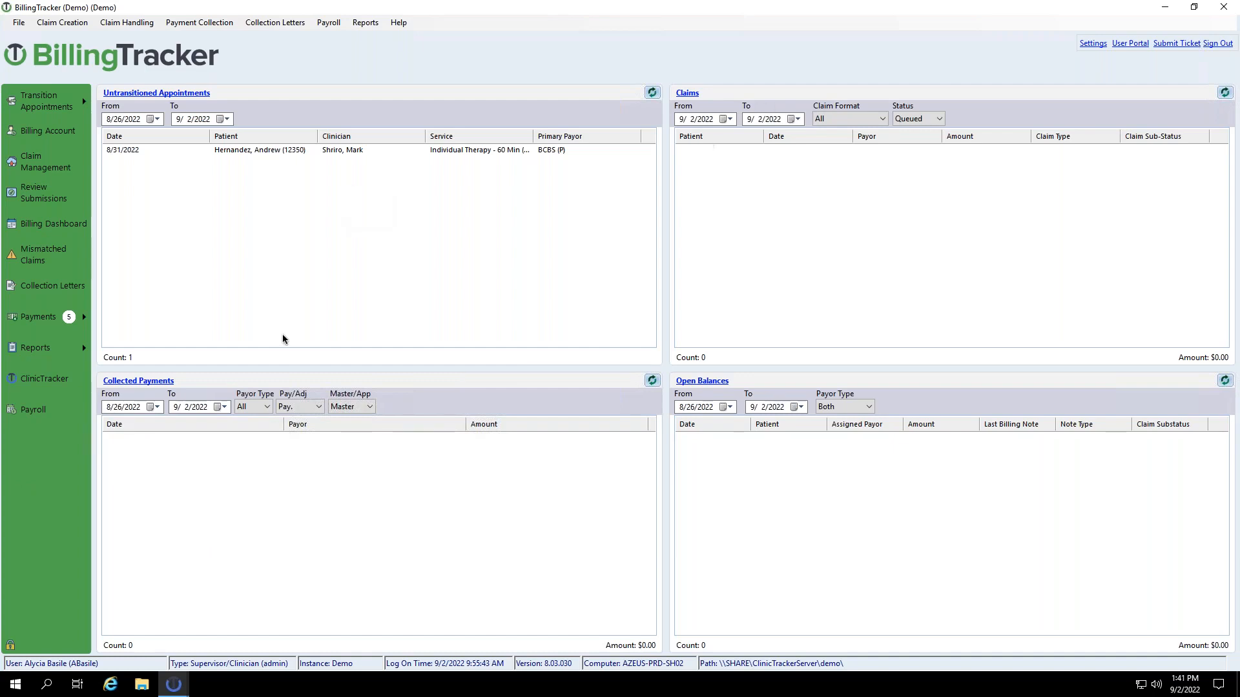
Switch to ClinicTracker, examine the Support Request Form for submitting a ticket, and close it without submitting.
click(67, 380)
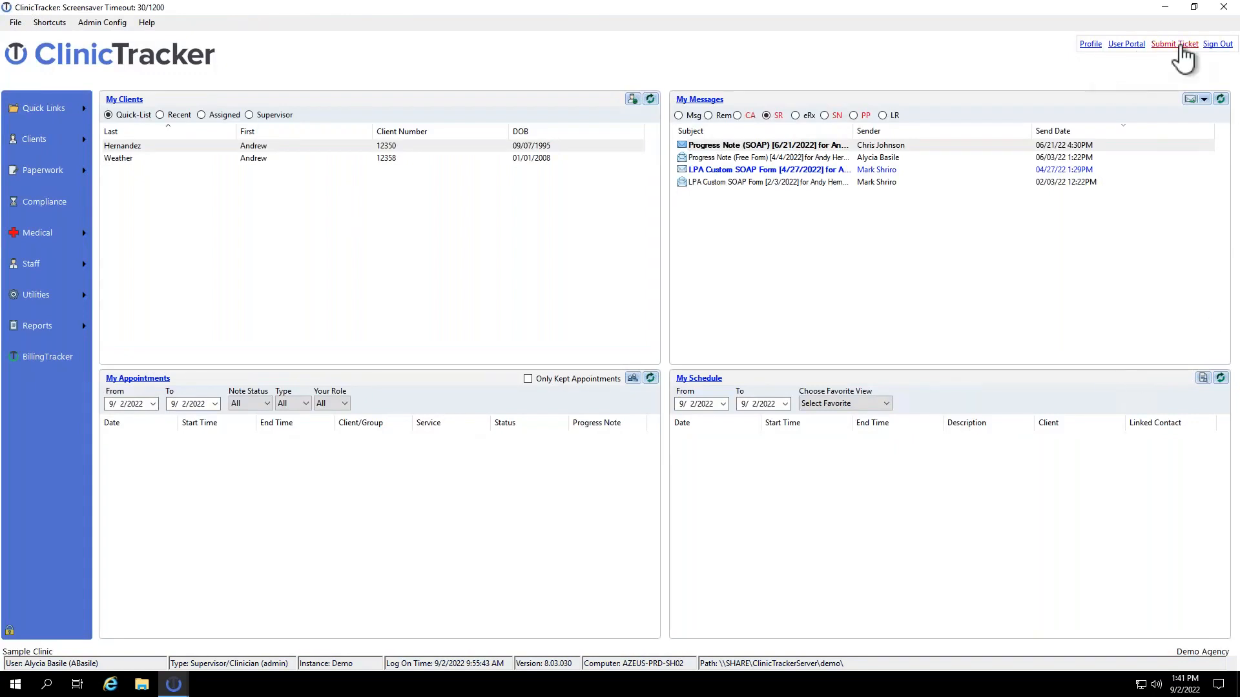
click(1176, 44)
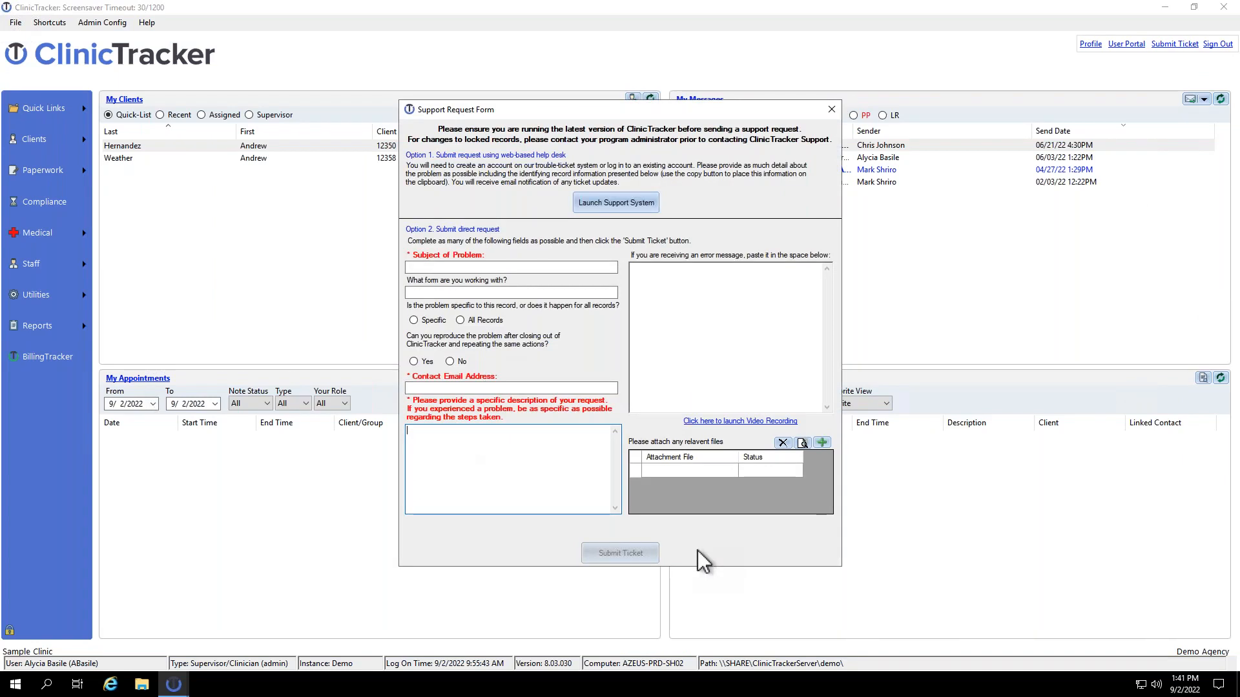
click(490, 387)
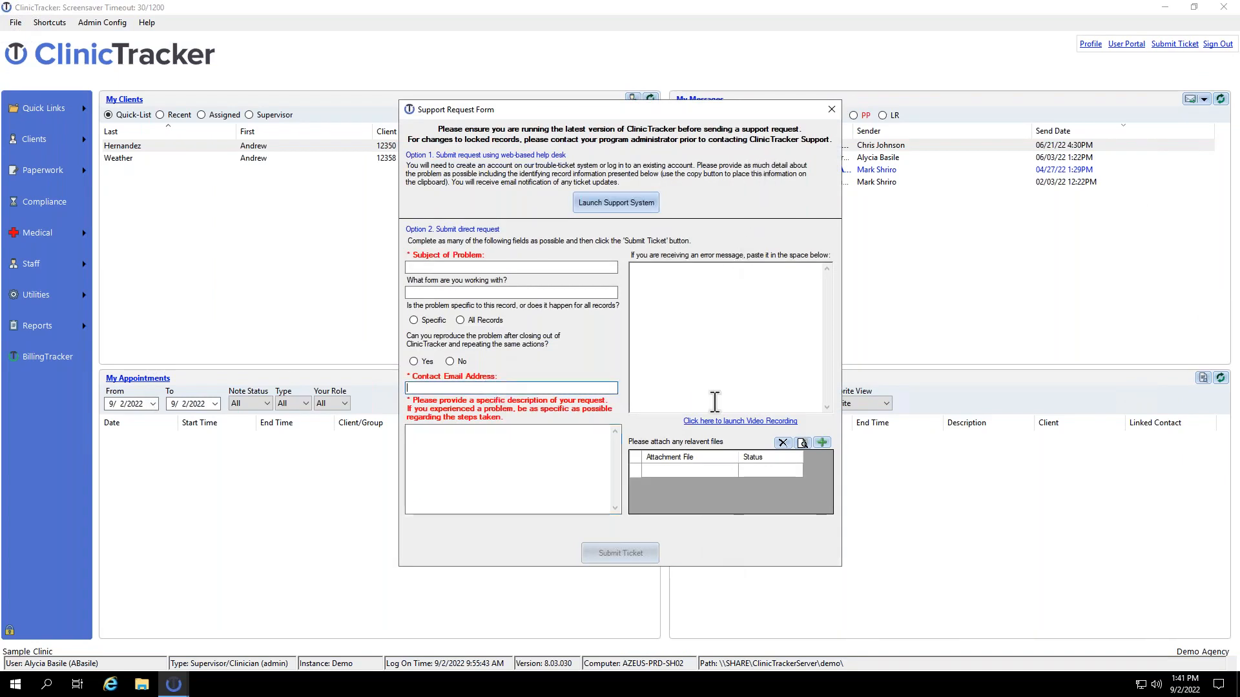
click(832, 109)
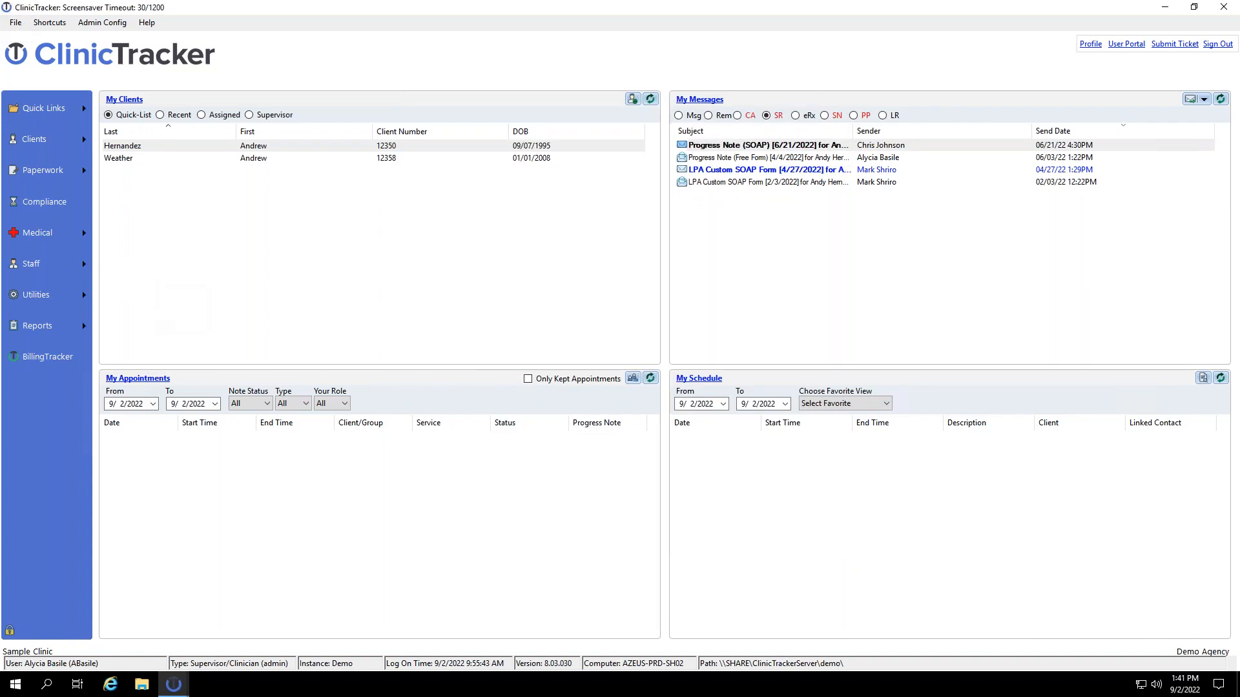